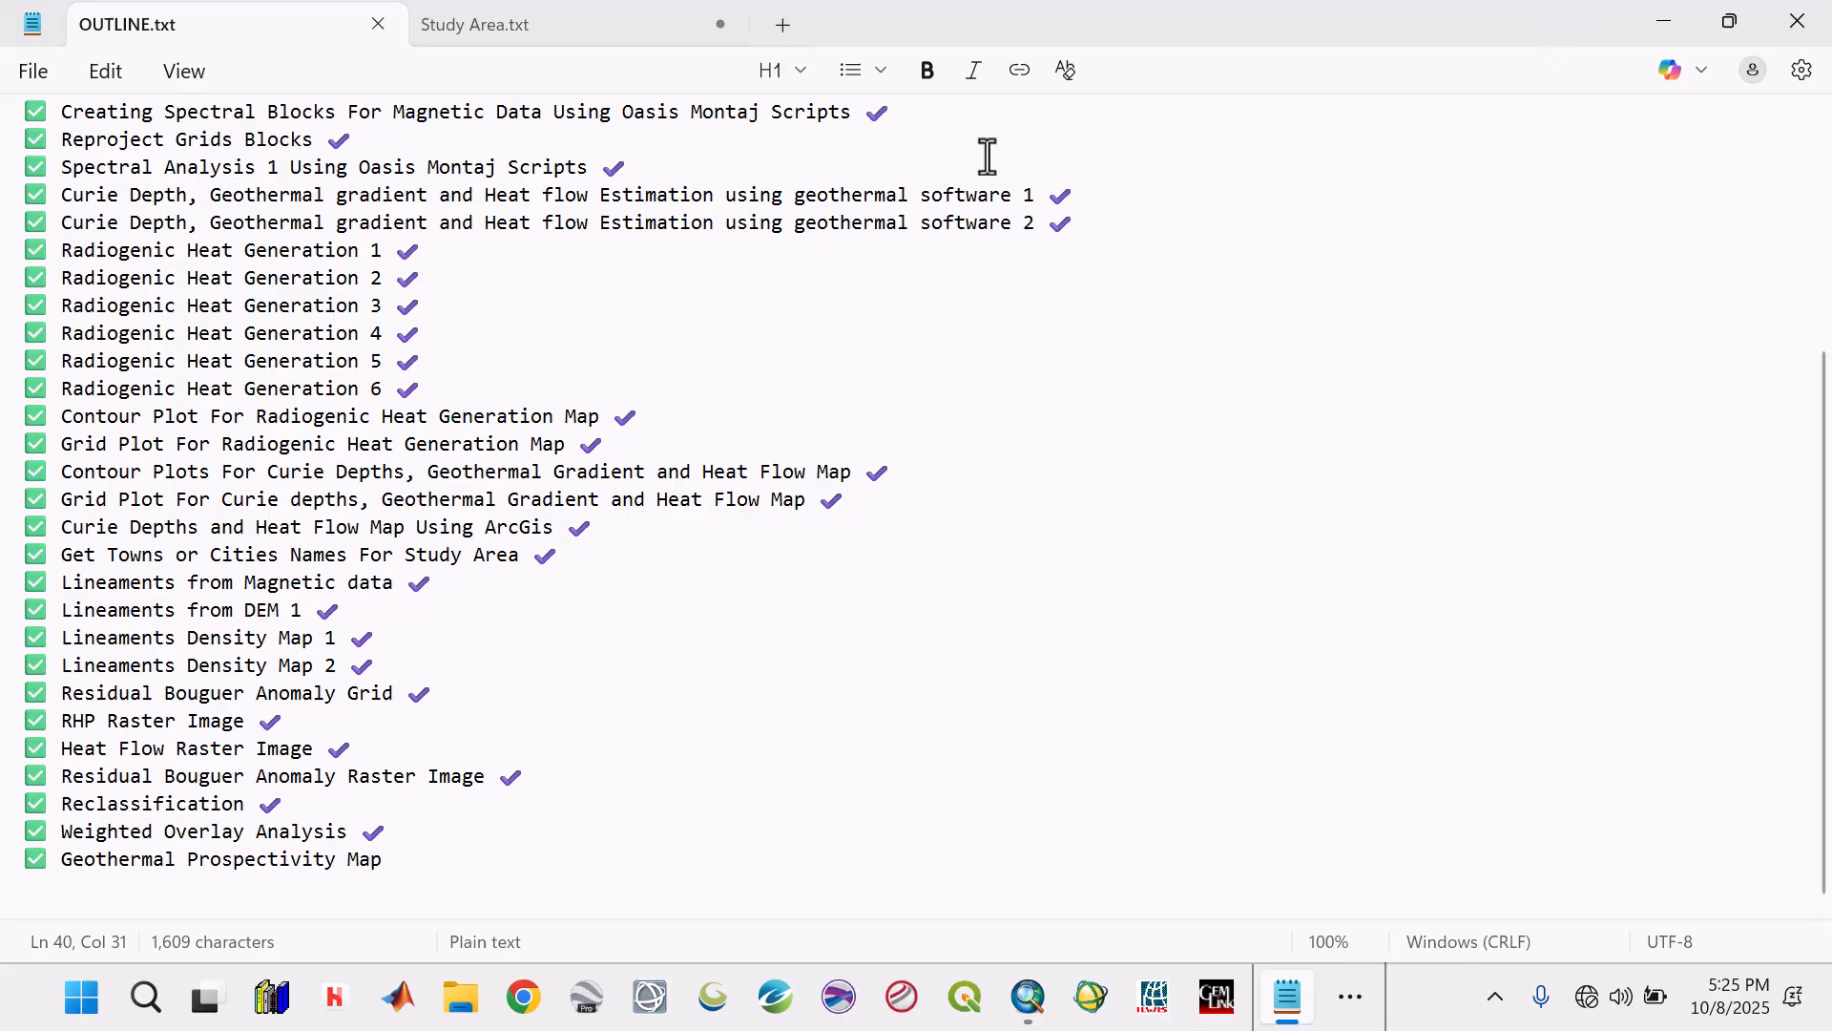
Switch from the text outline to ArcMap and open the Dem.mxd map document from the ArcGis Projects folder.
left_click(1672, 23)
left_click(1028, 995)
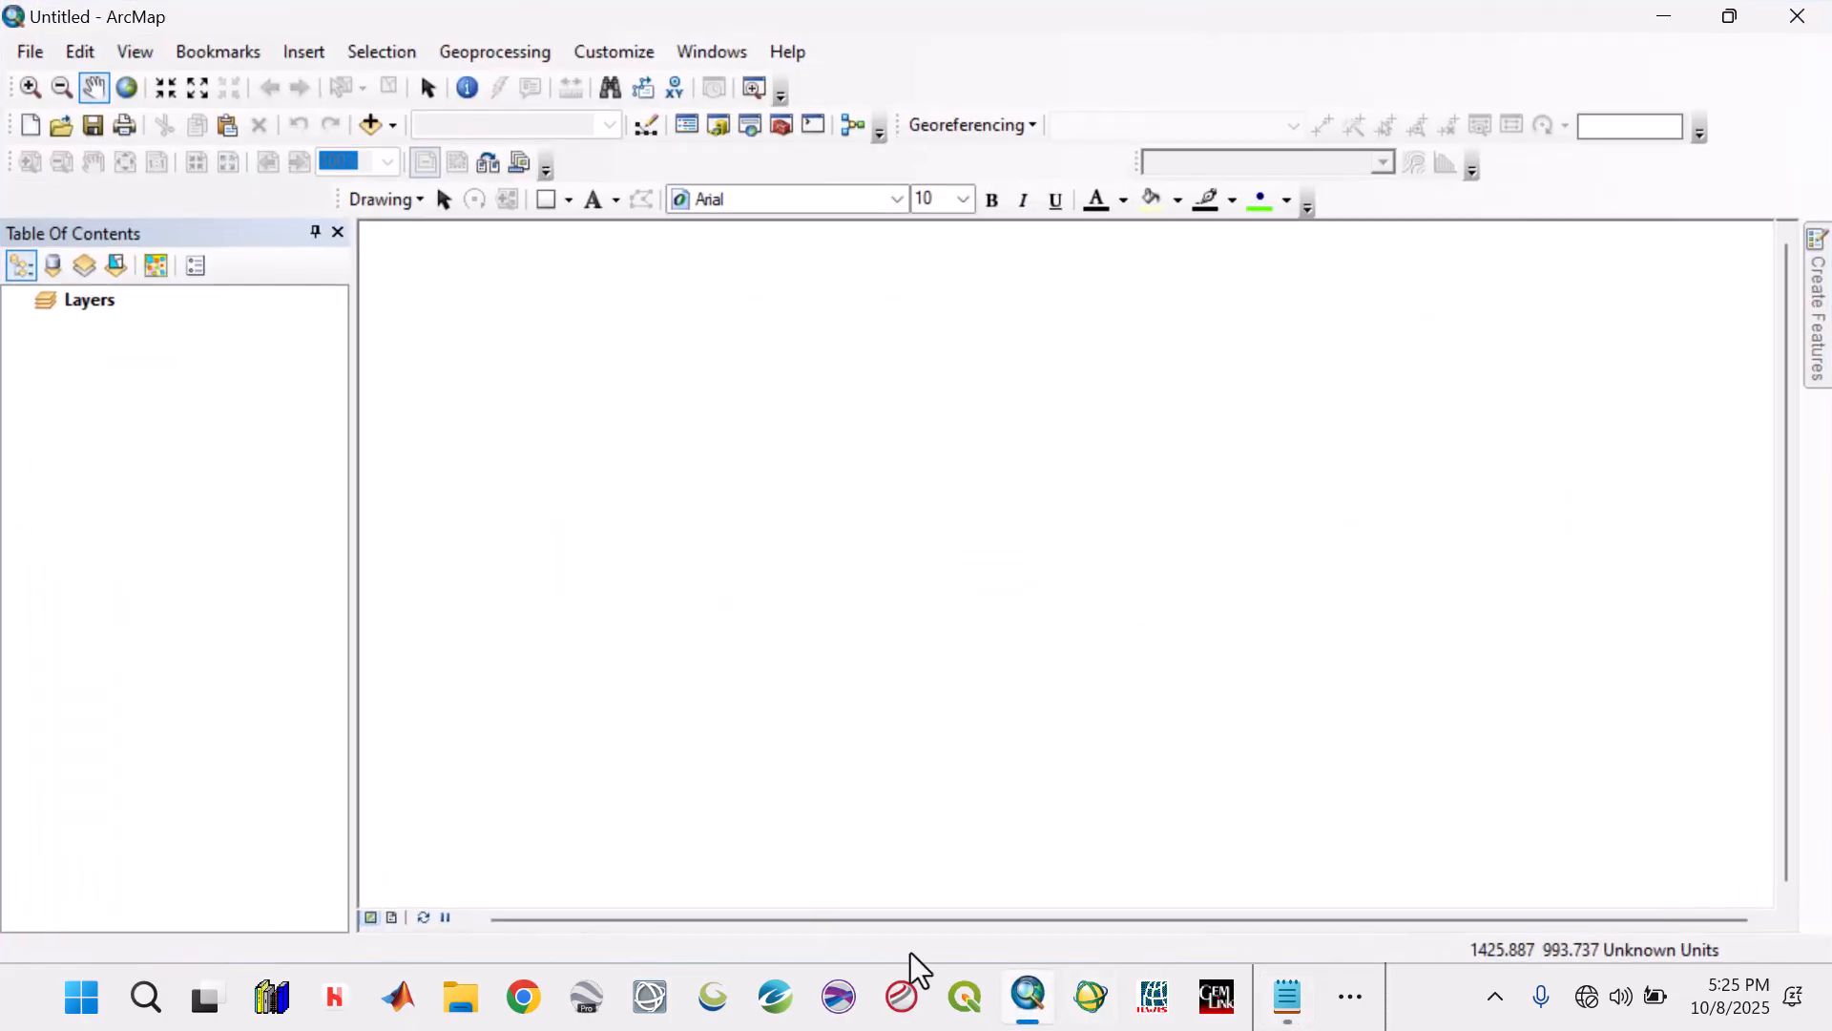
left_click(30, 51)
left_click(63, 115)
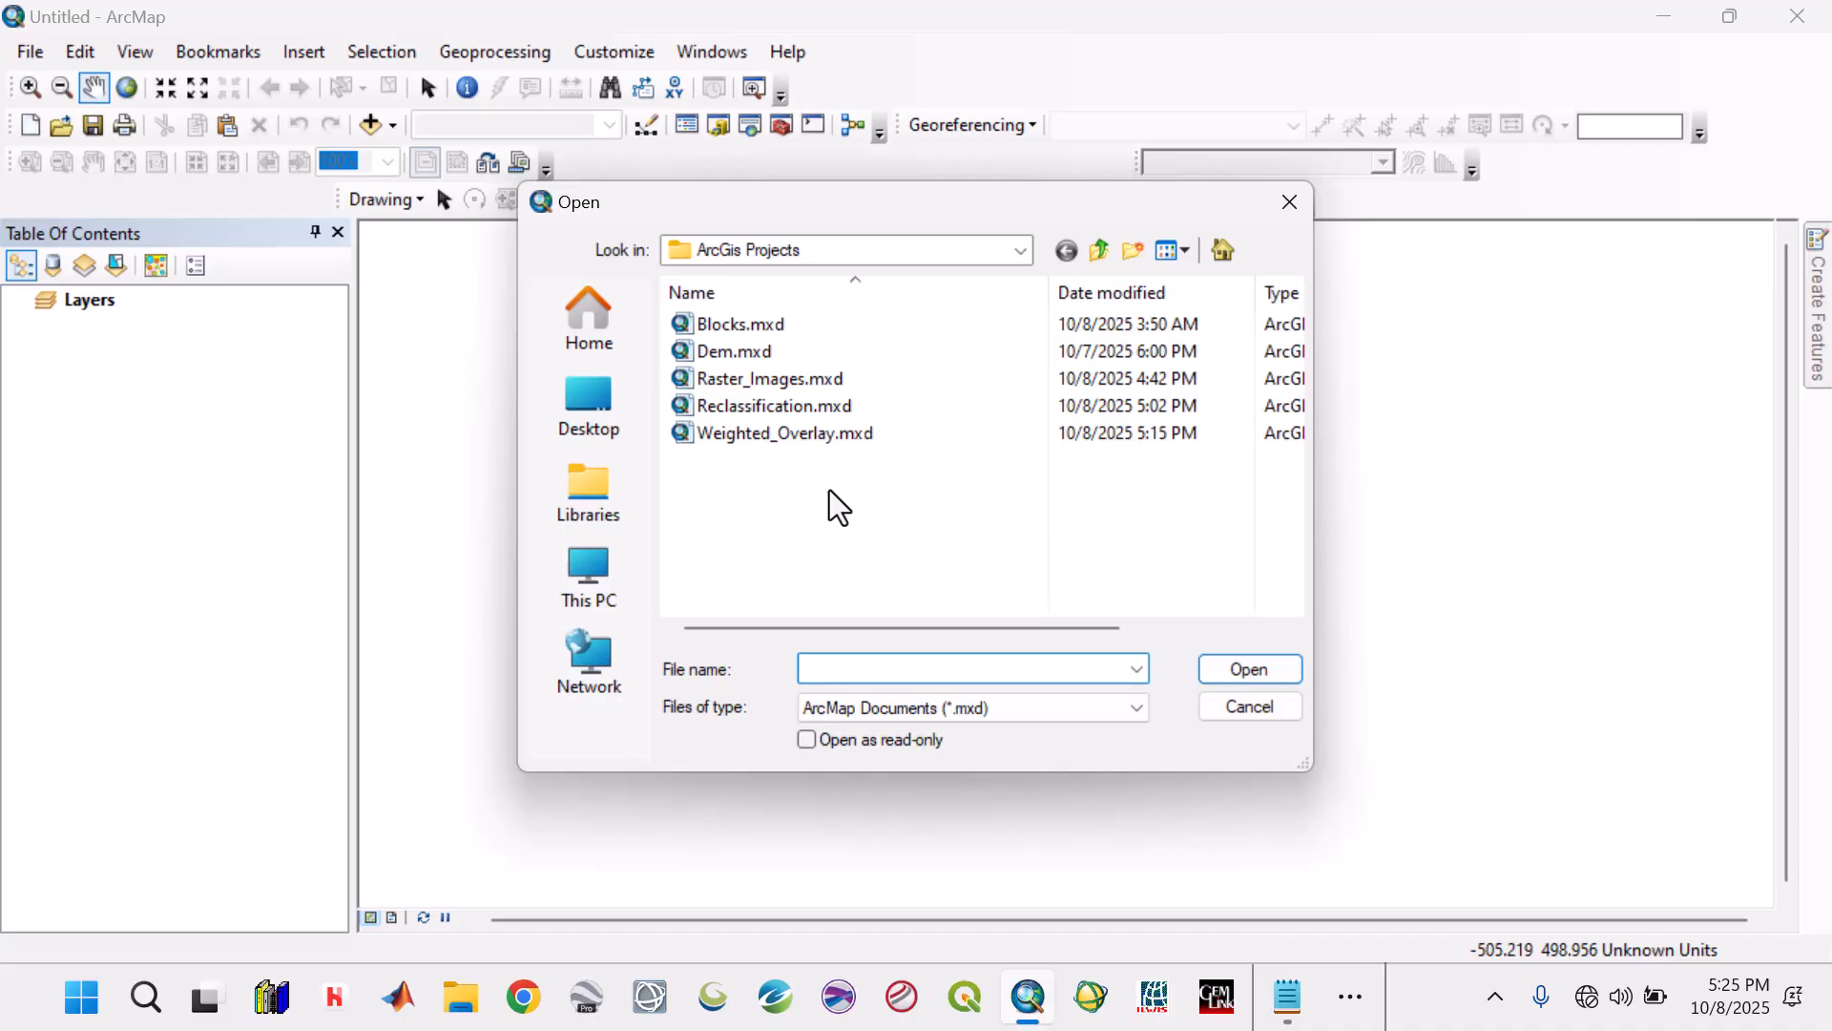
left_click(744, 353)
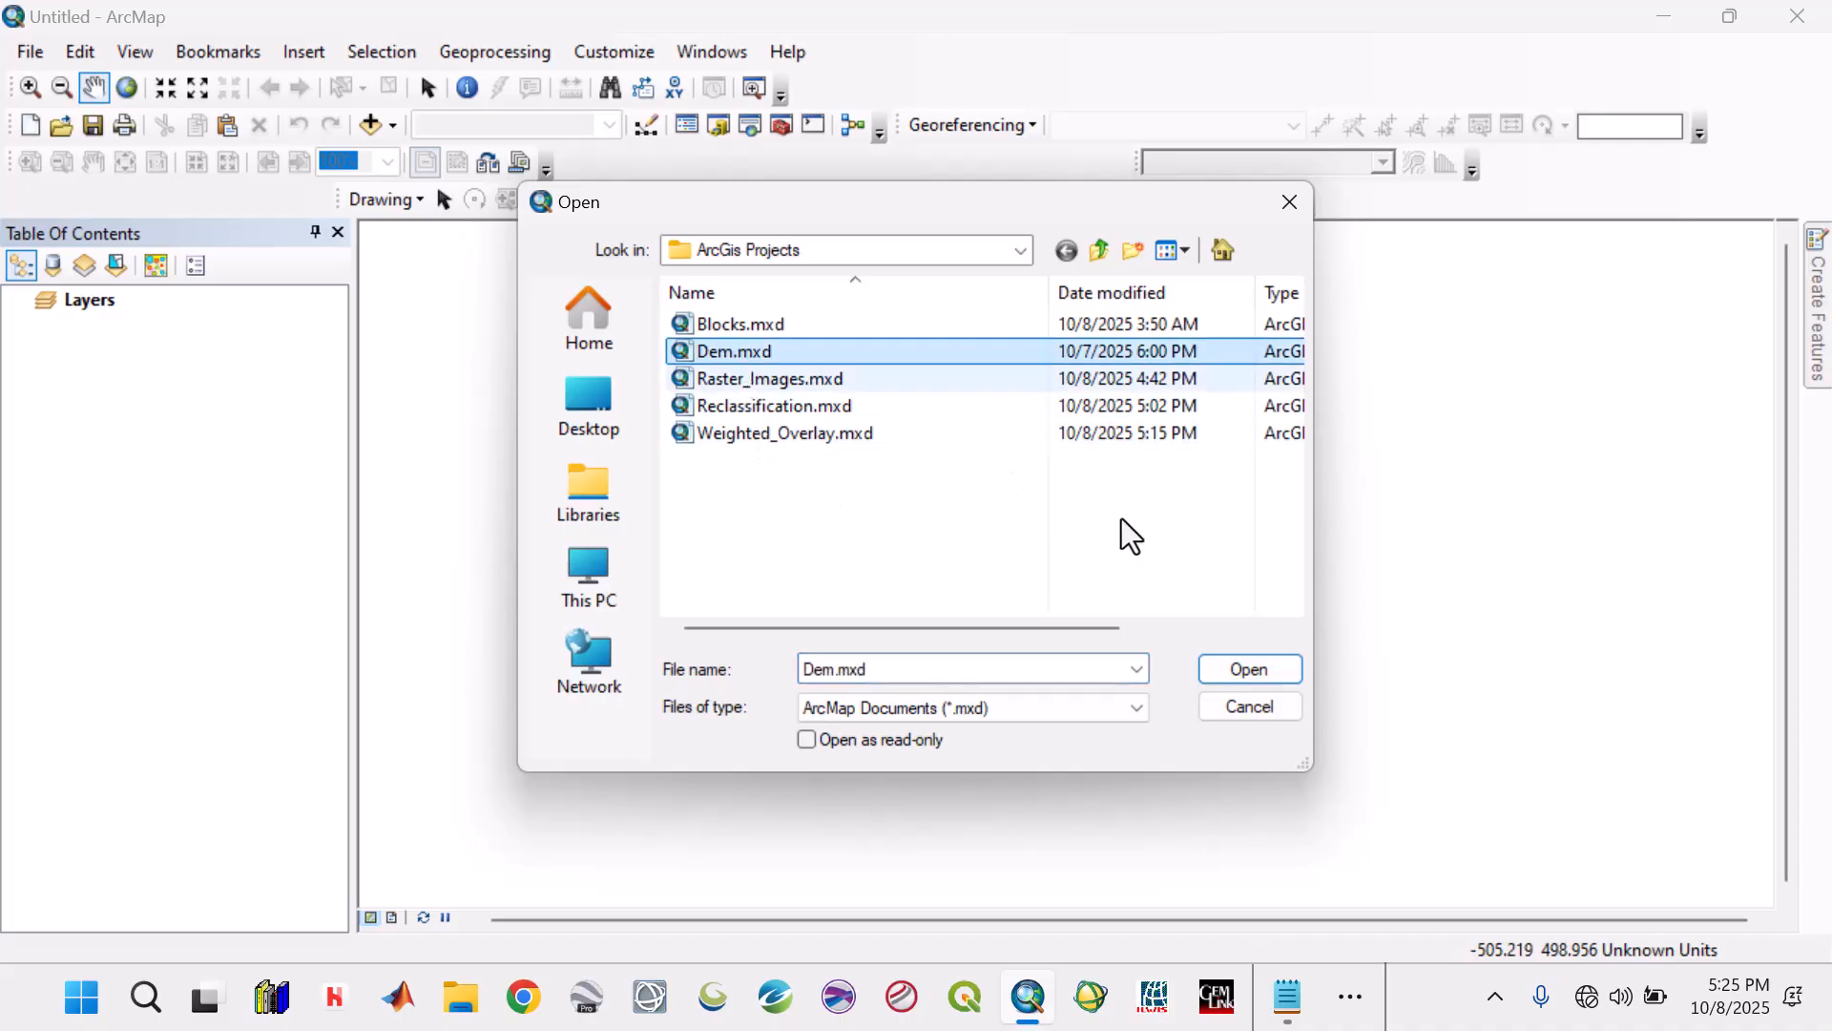
left_click(1229, 678)
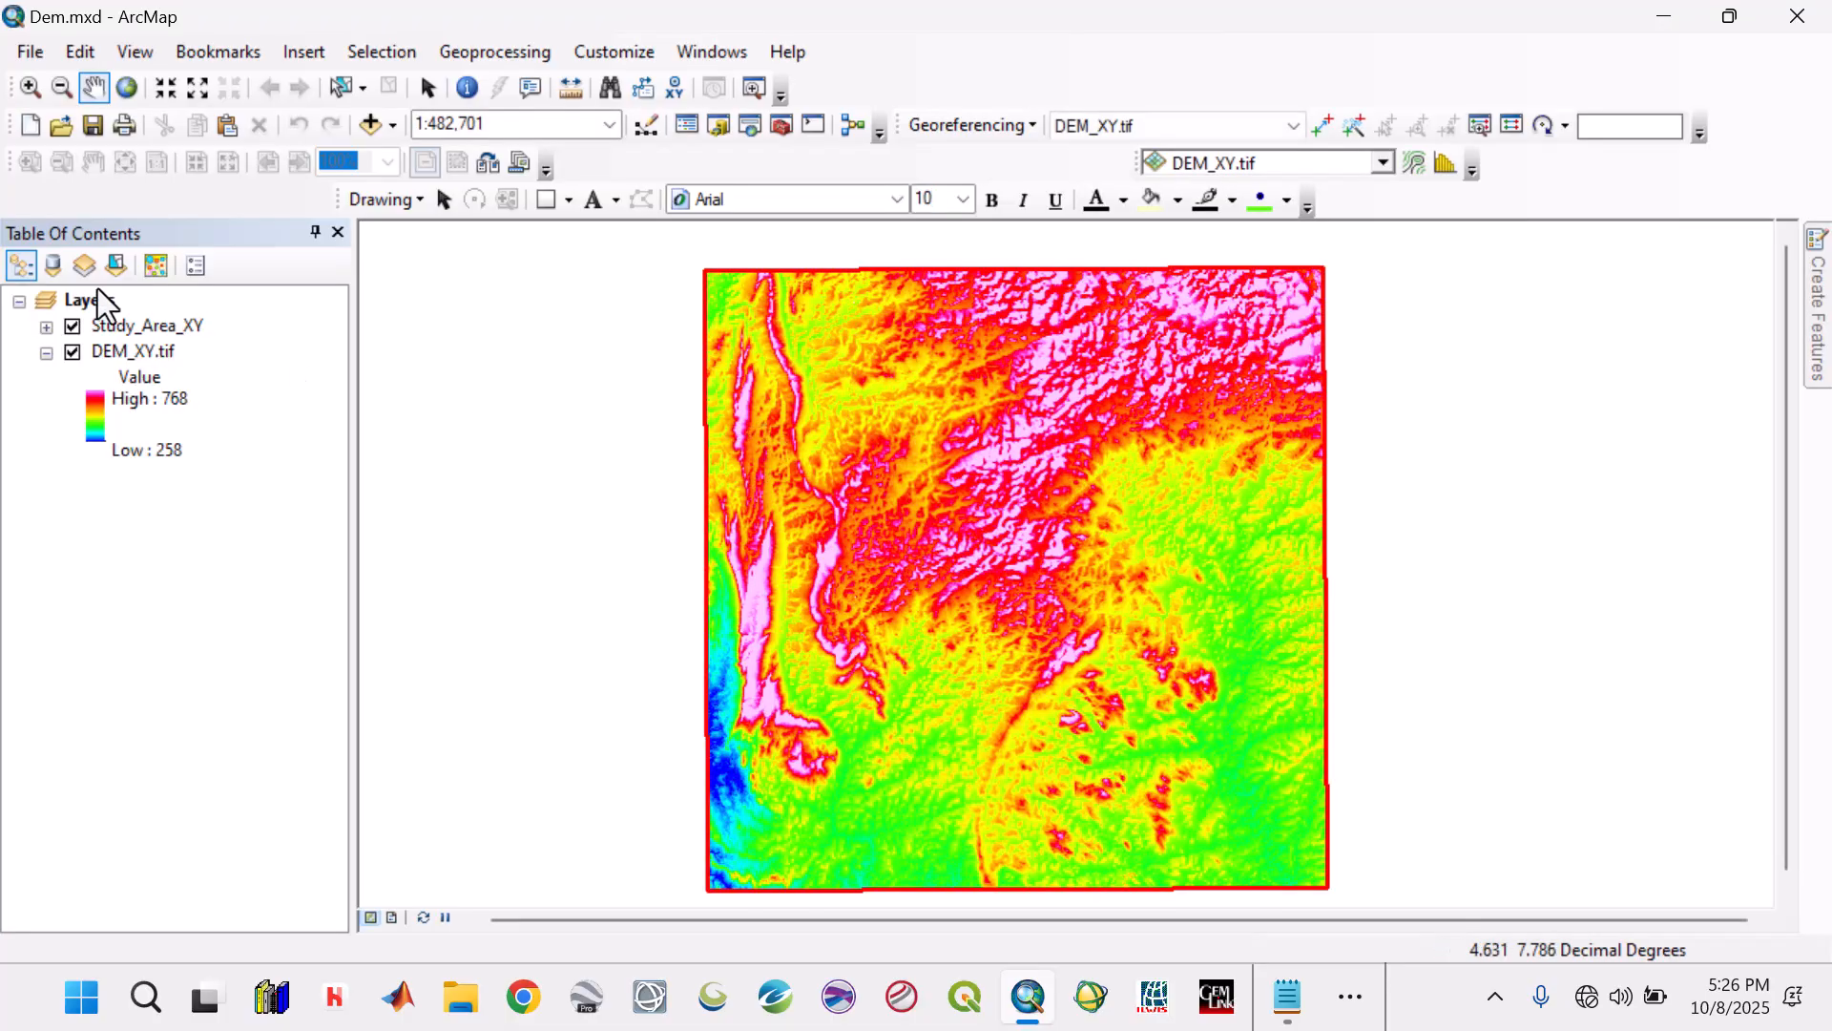
Open the BA_RES.mxd map document from the Maps folder inside the Gravity folder of EKITI 2.
left_click(30, 51)
left_click(81, 116)
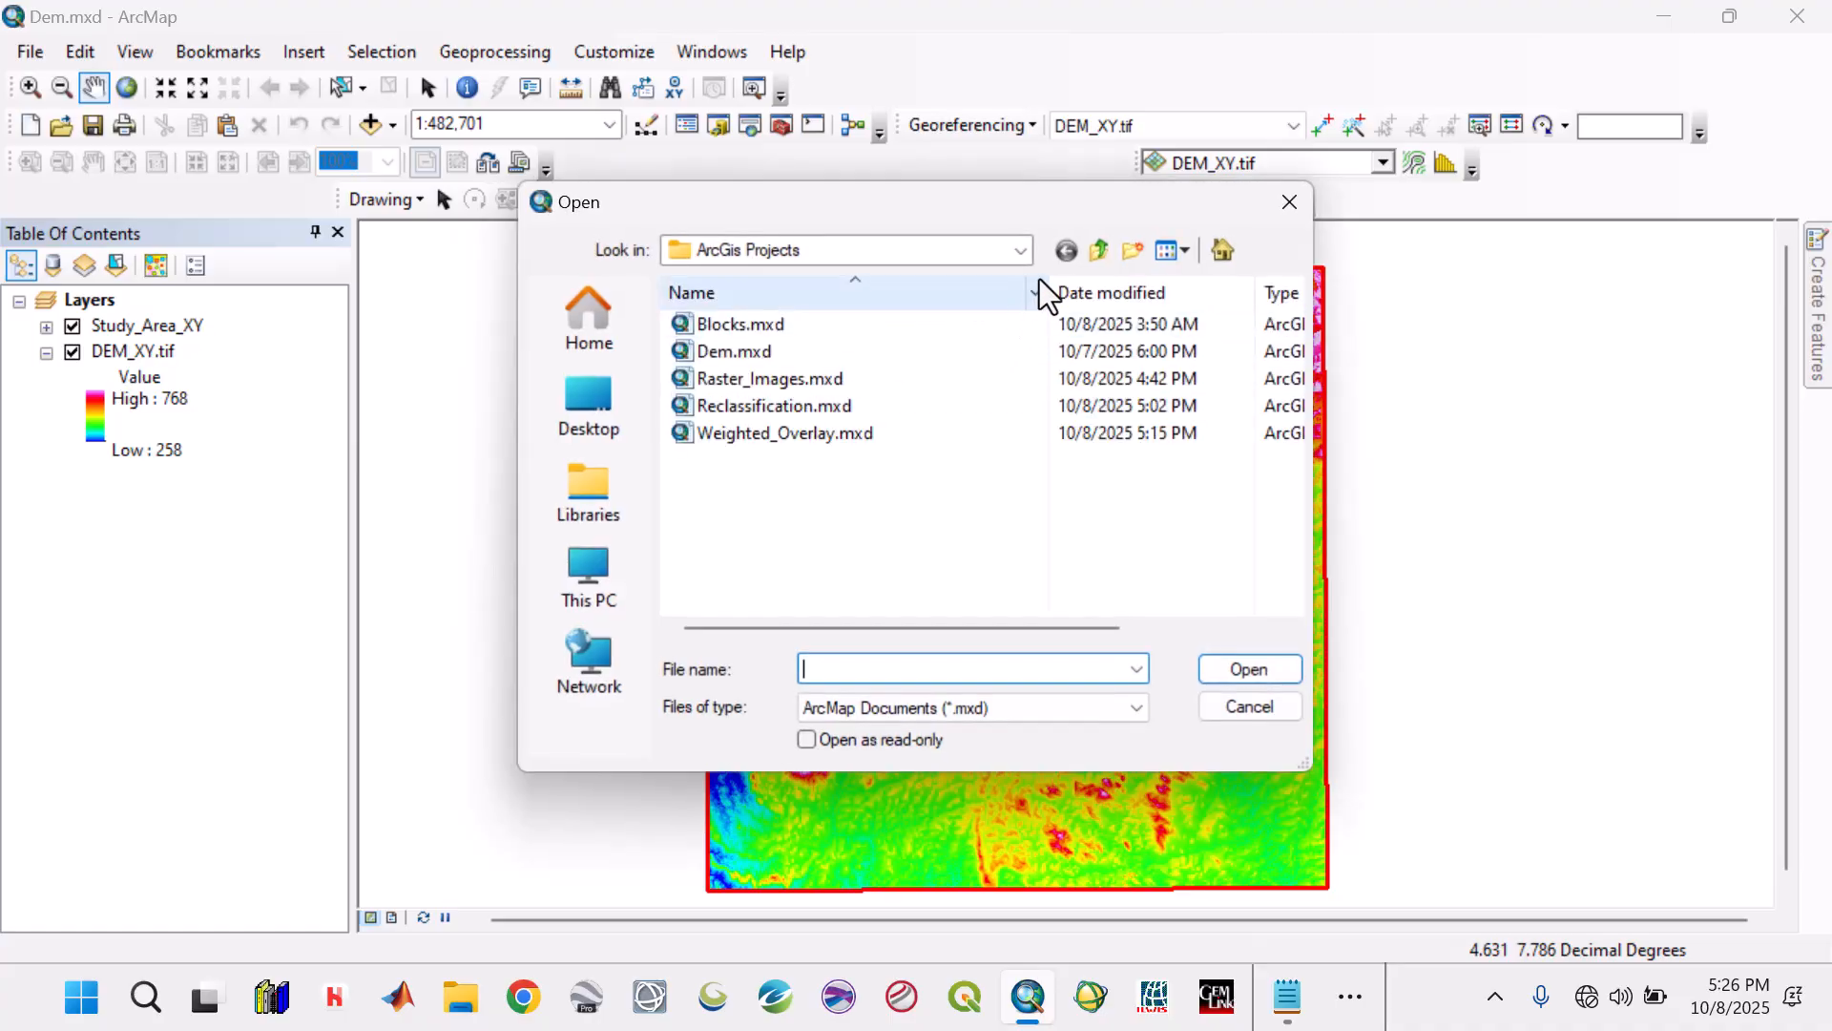
left_click(1099, 250)
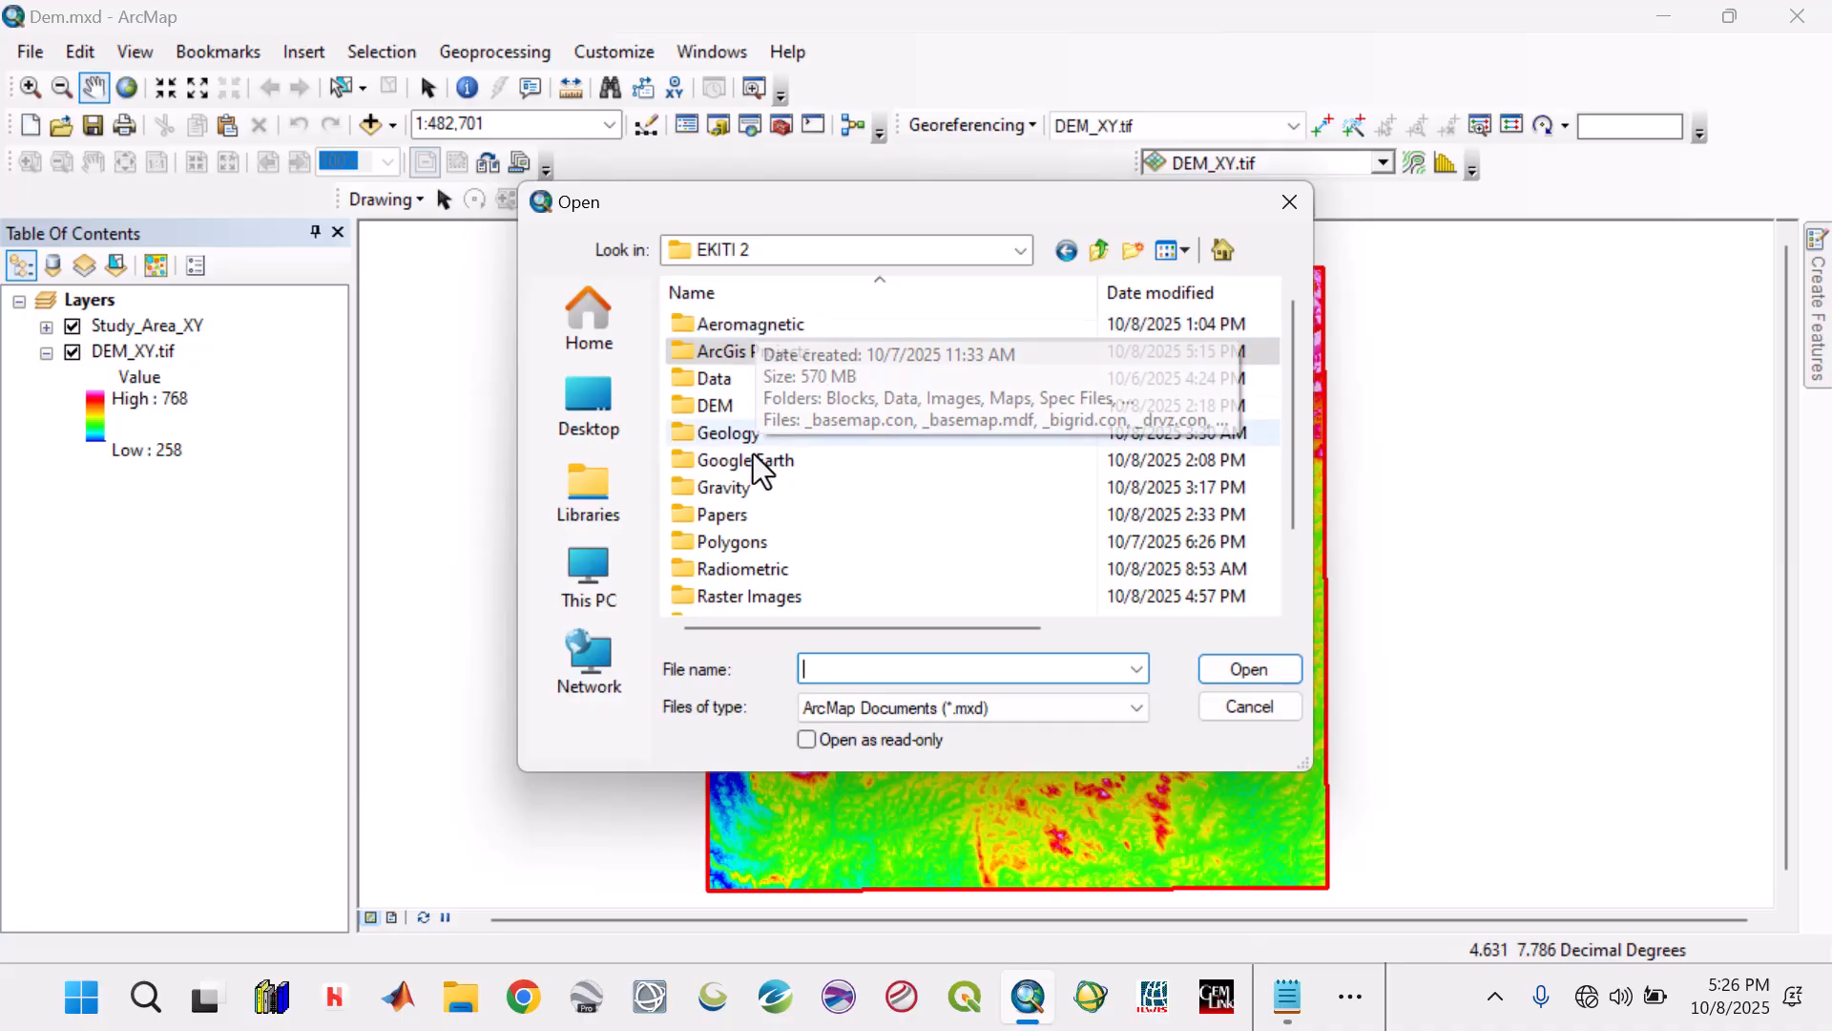
double_click(736, 489)
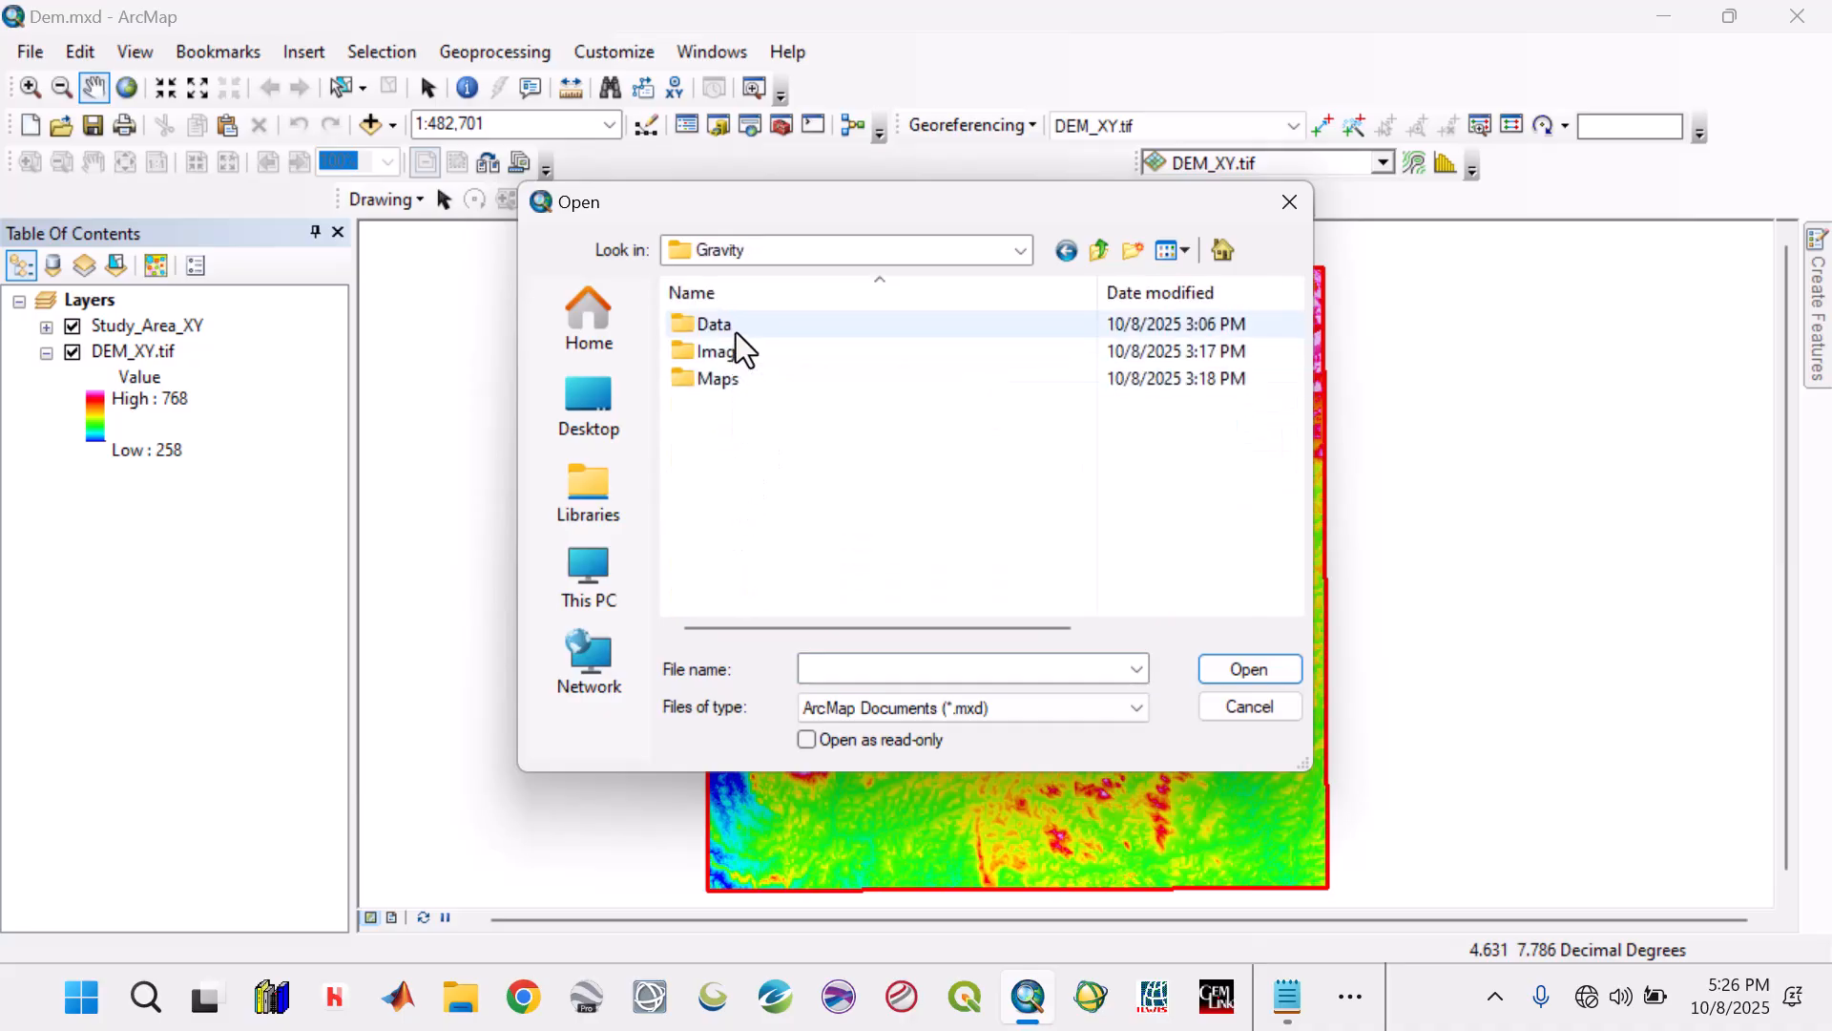
double_click(718, 380)
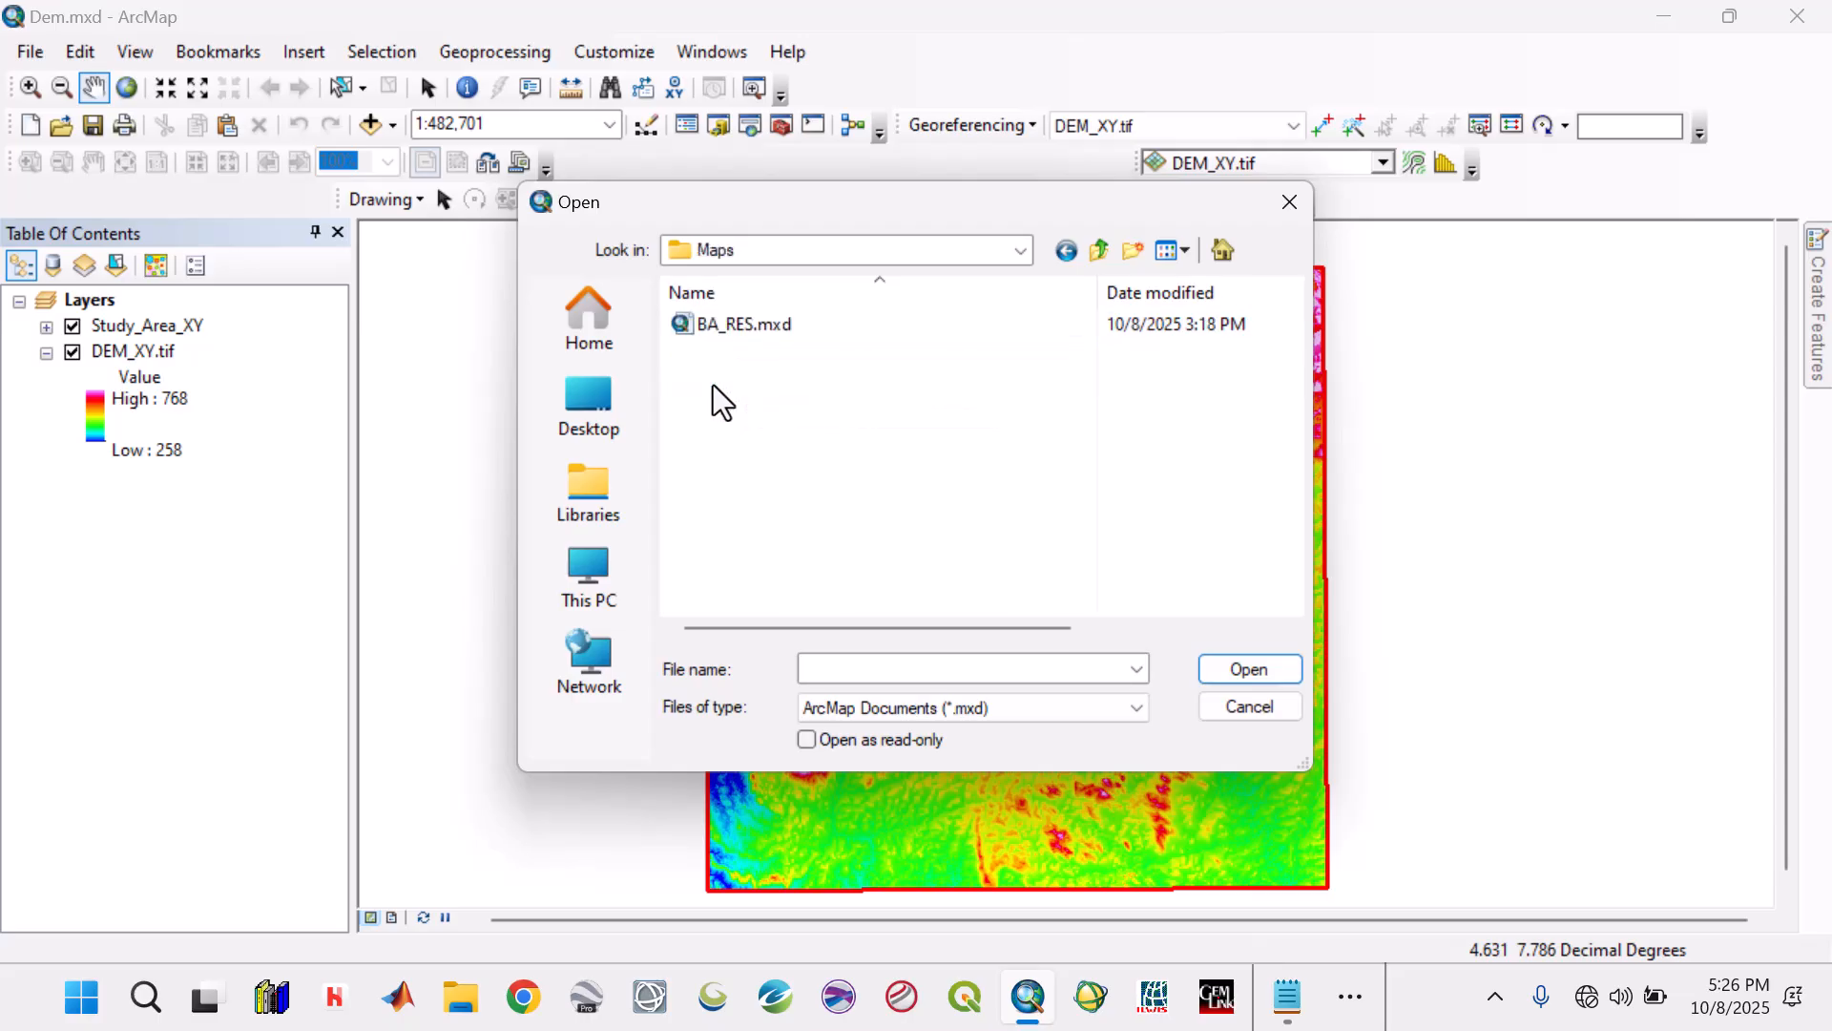
left_click(742, 326)
left_click(1252, 674)
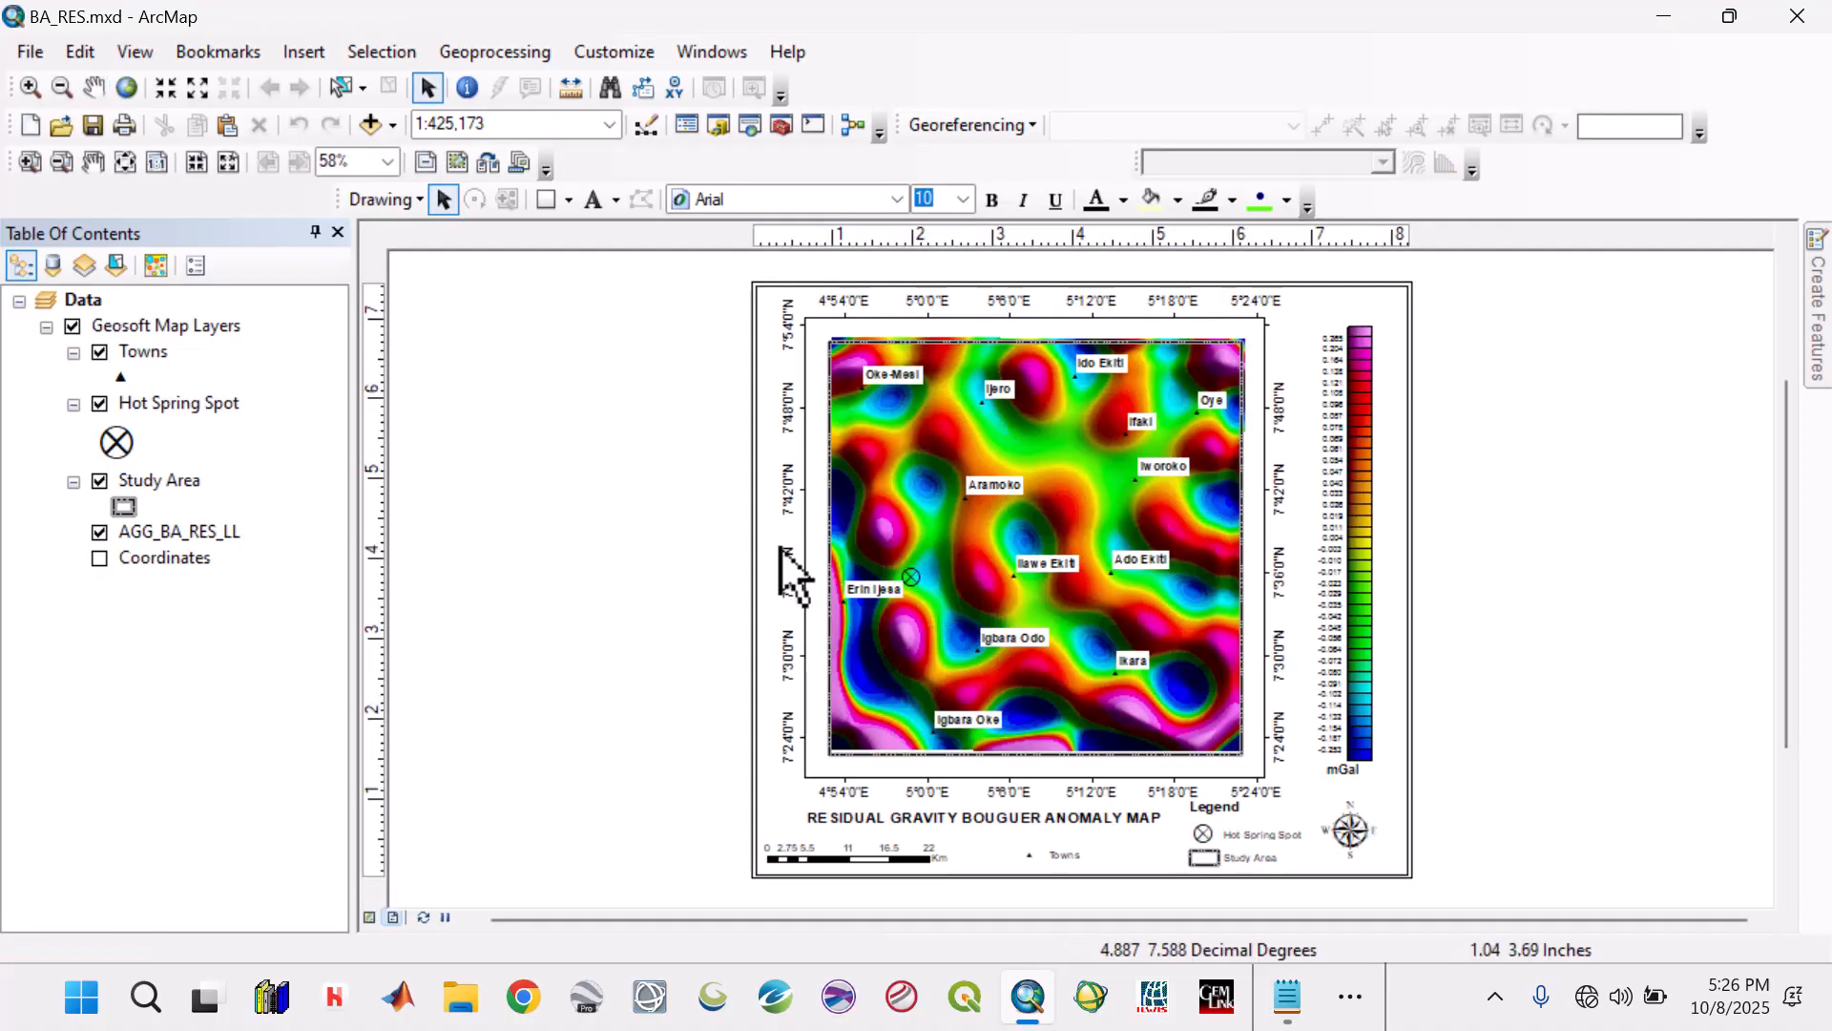
Save a copy of the residual Bouguer anomaly map as Potential_Map in the ArcGis Projects folder.
left_click(29, 52)
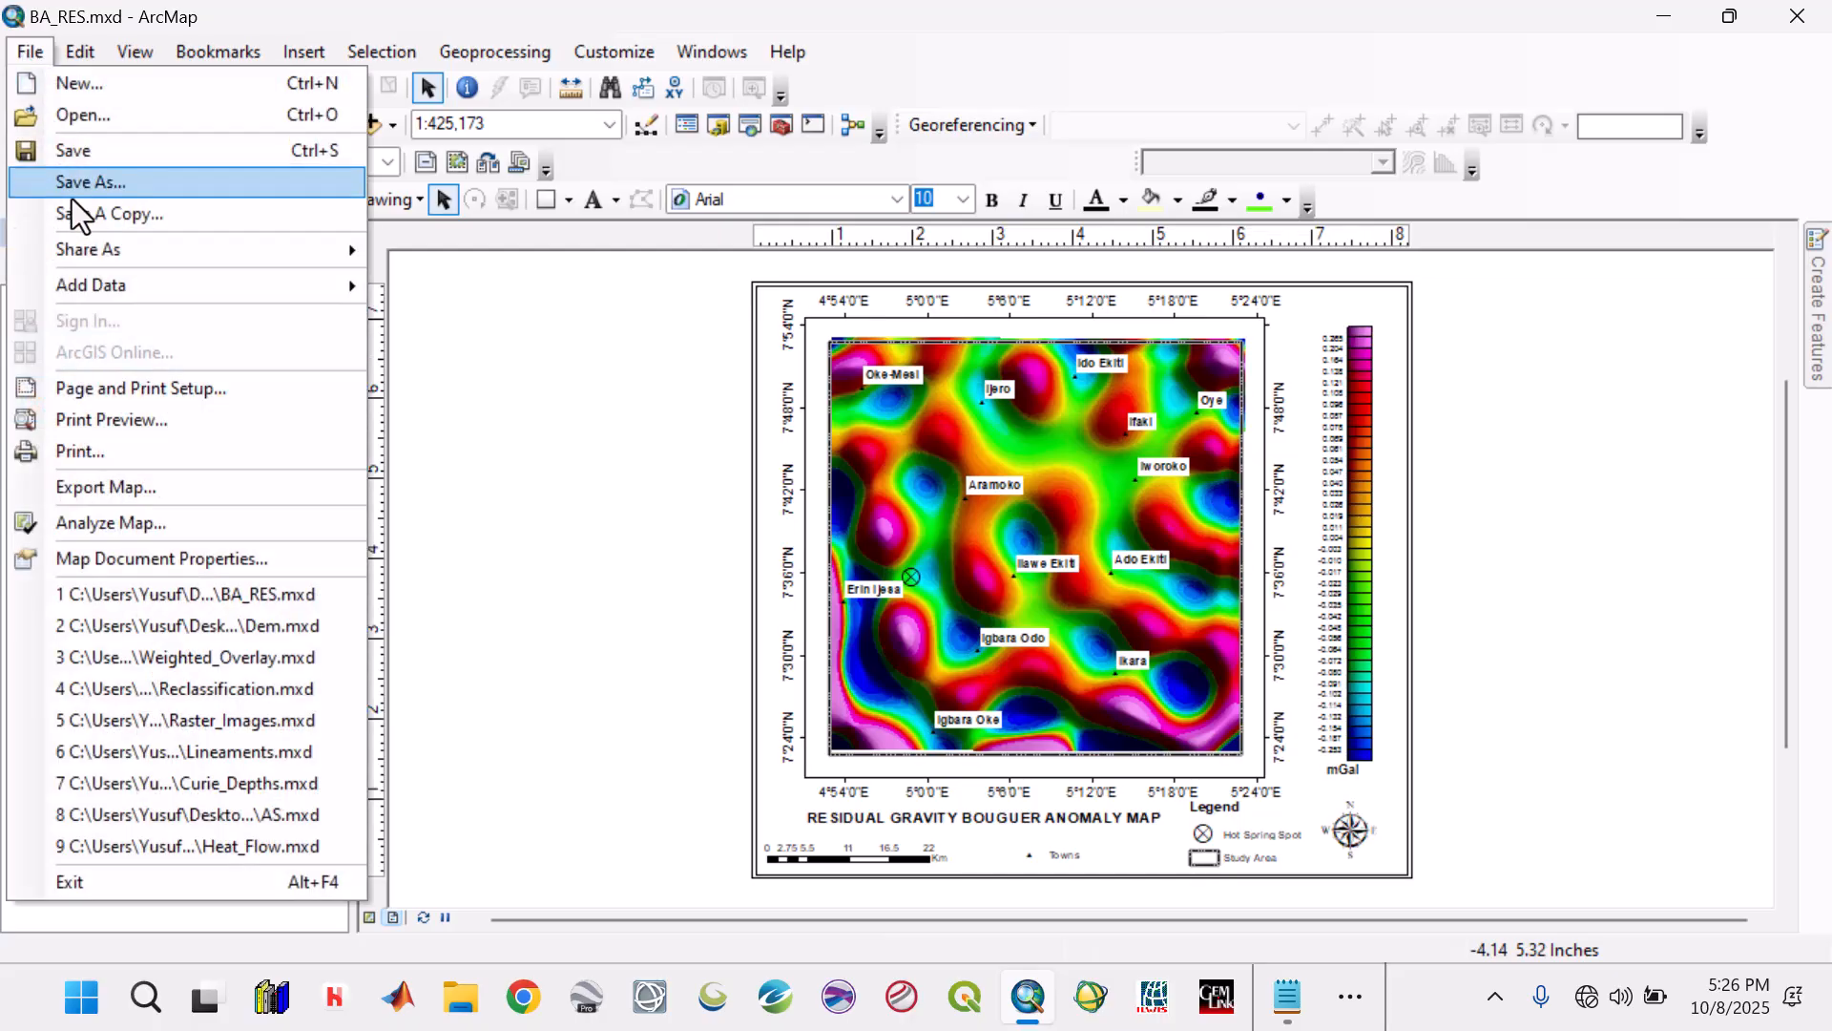
left_click(94, 215)
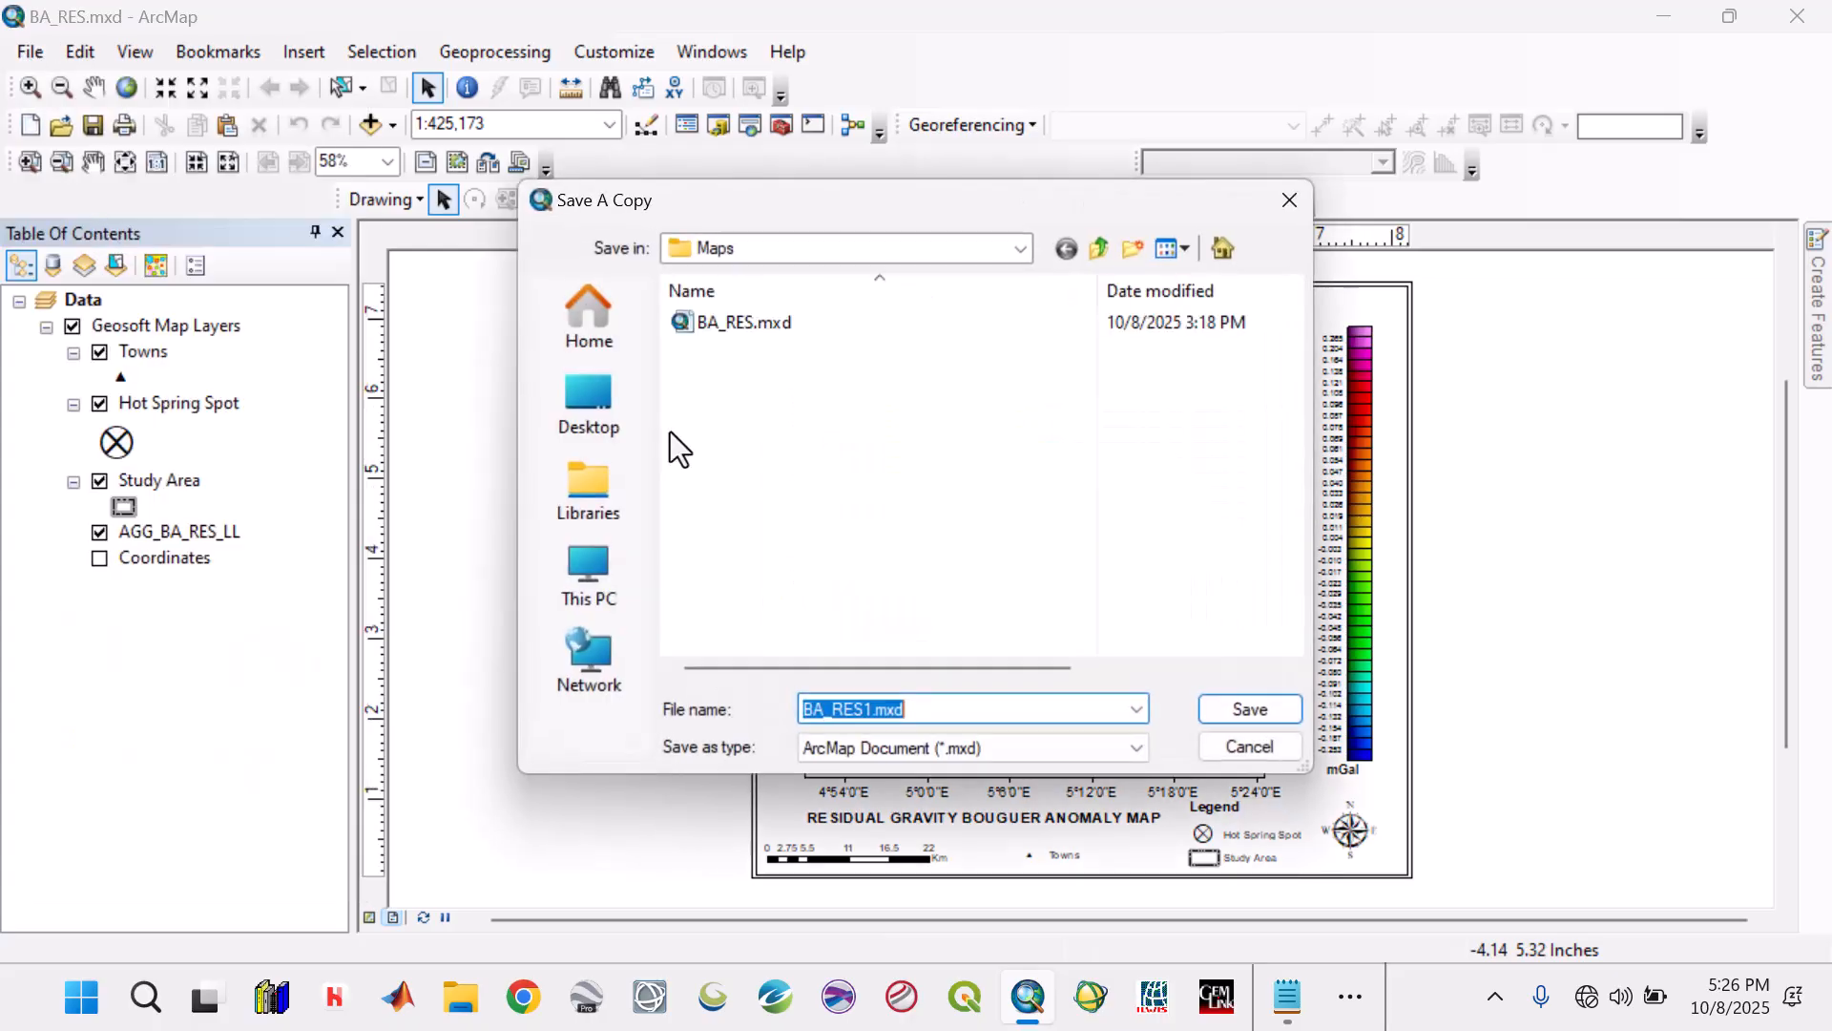
left_click(1099, 250)
left_click(1099, 250)
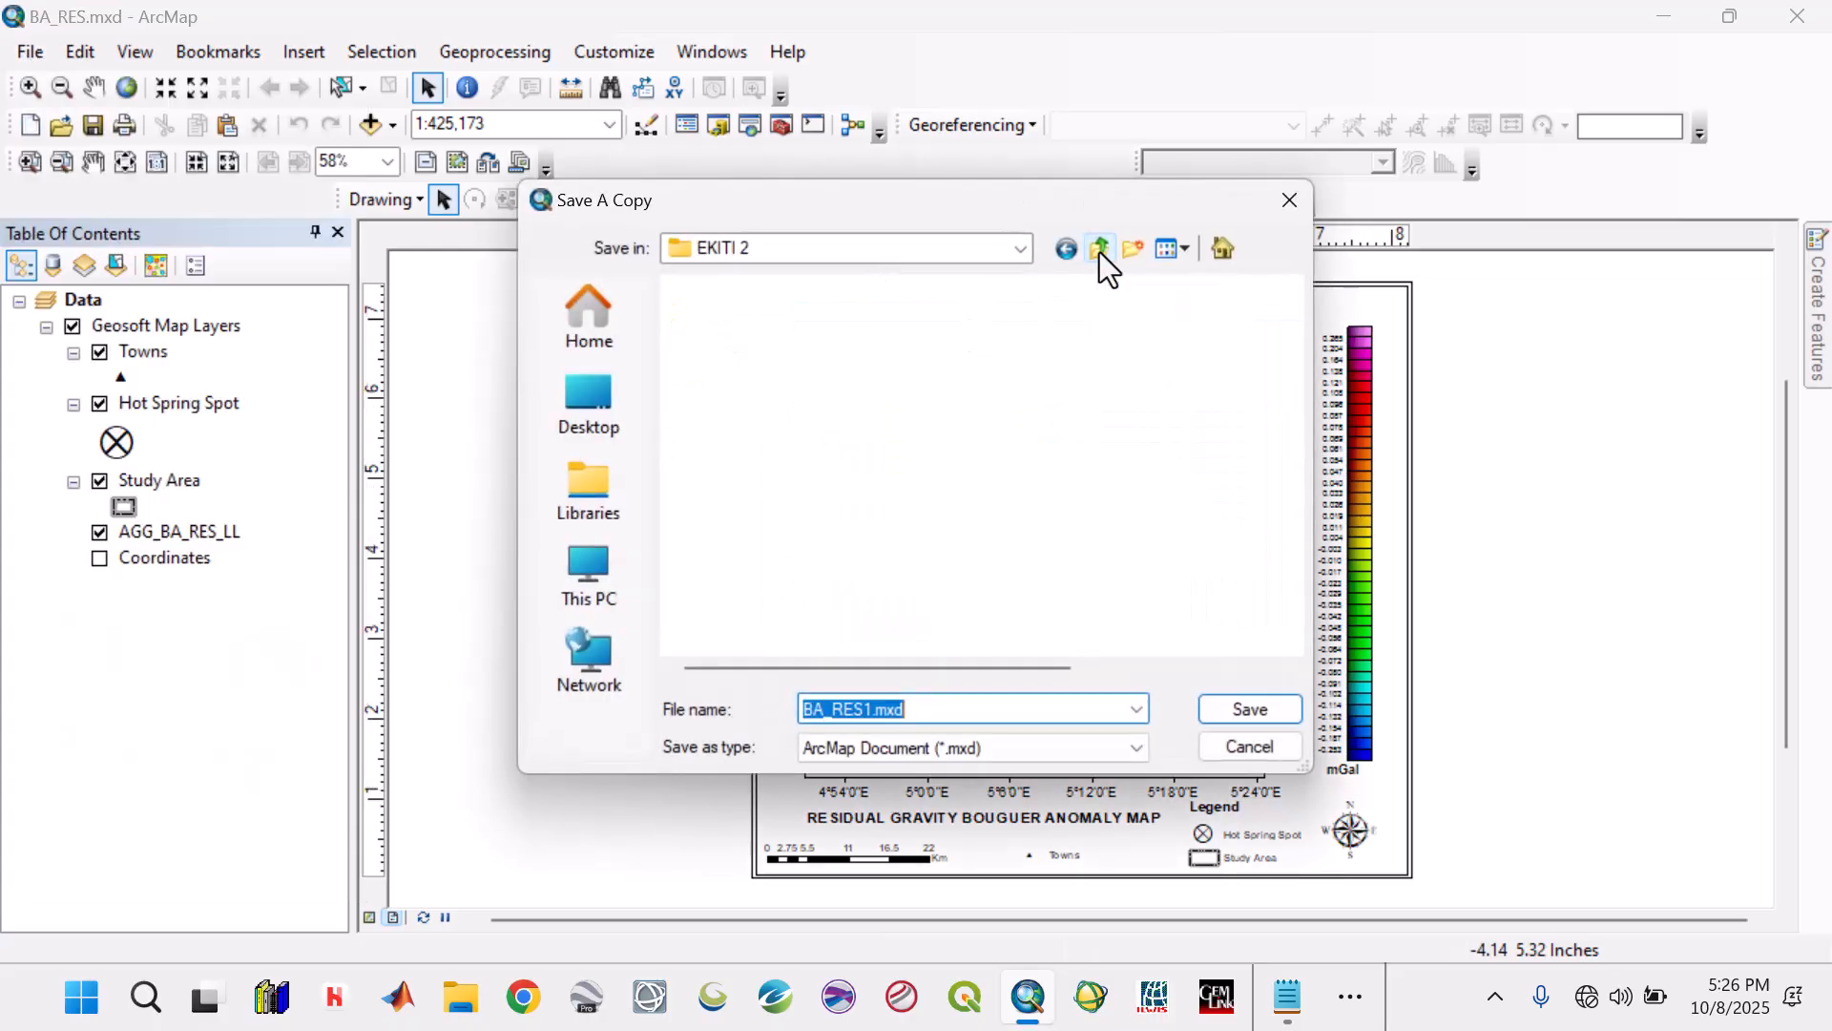
double_click(805, 347)
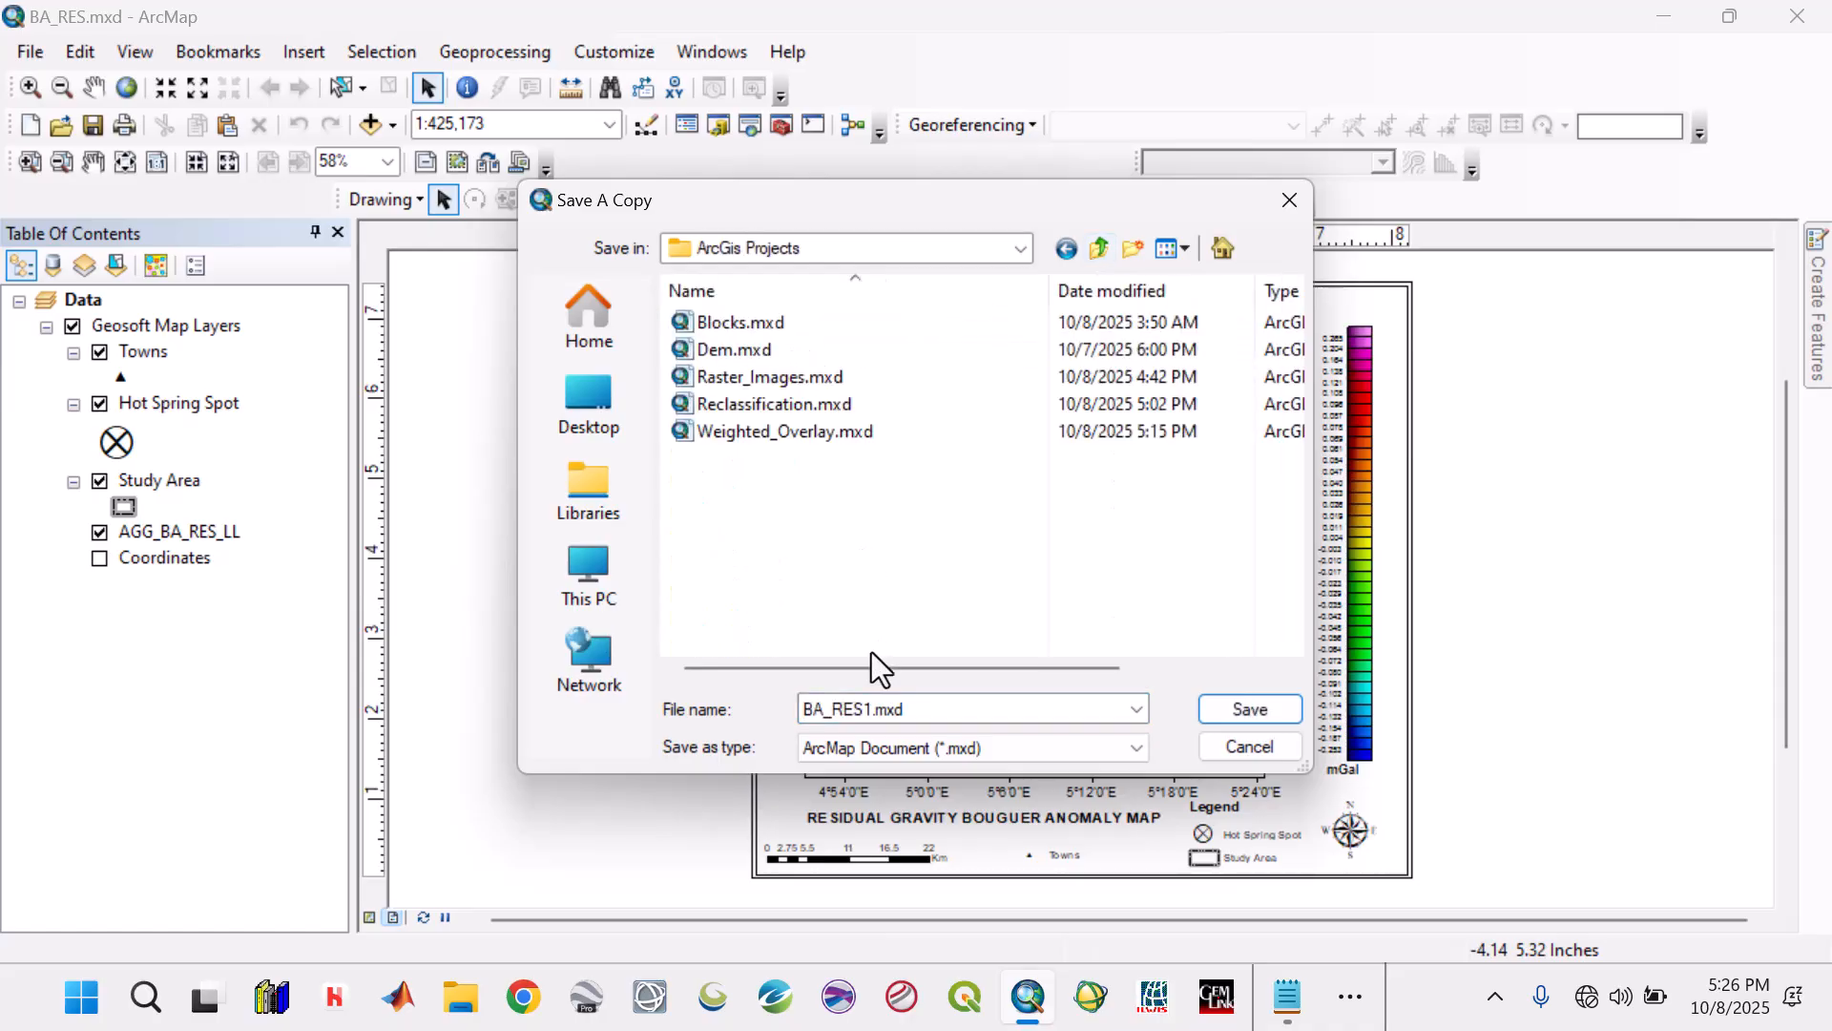
left_click(863, 710)
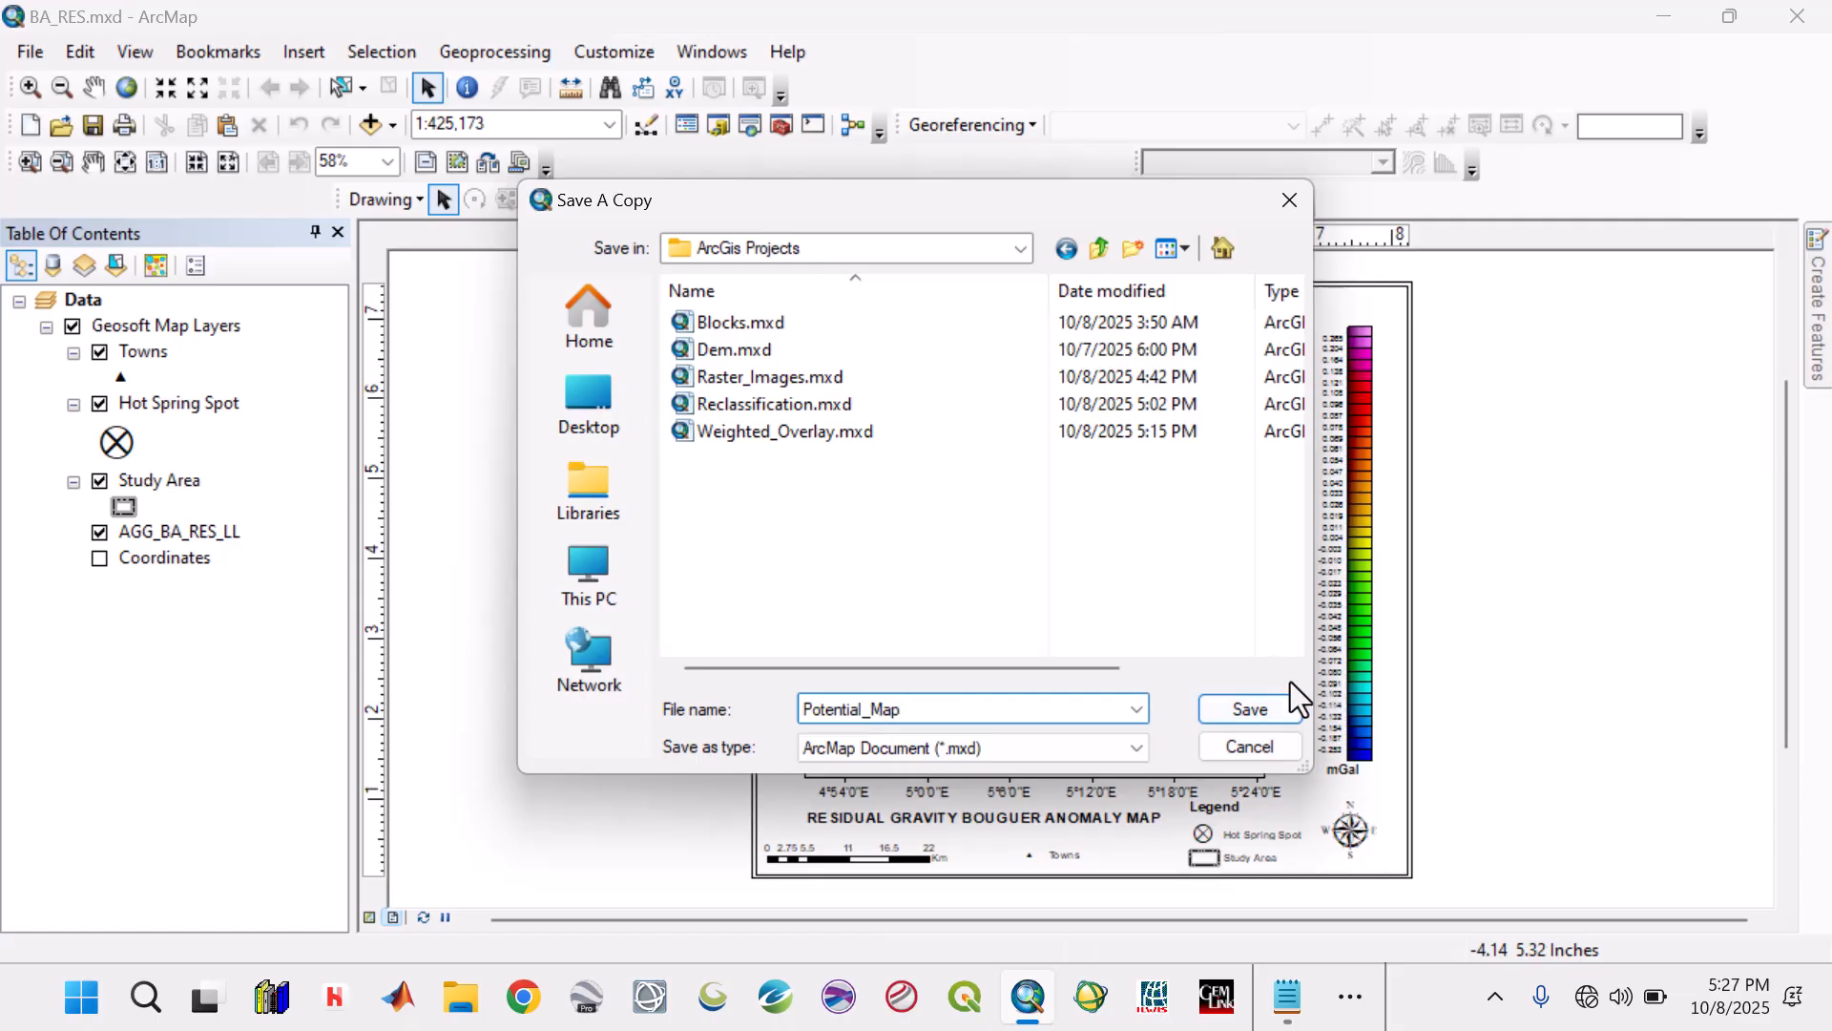
left_click(1263, 728)
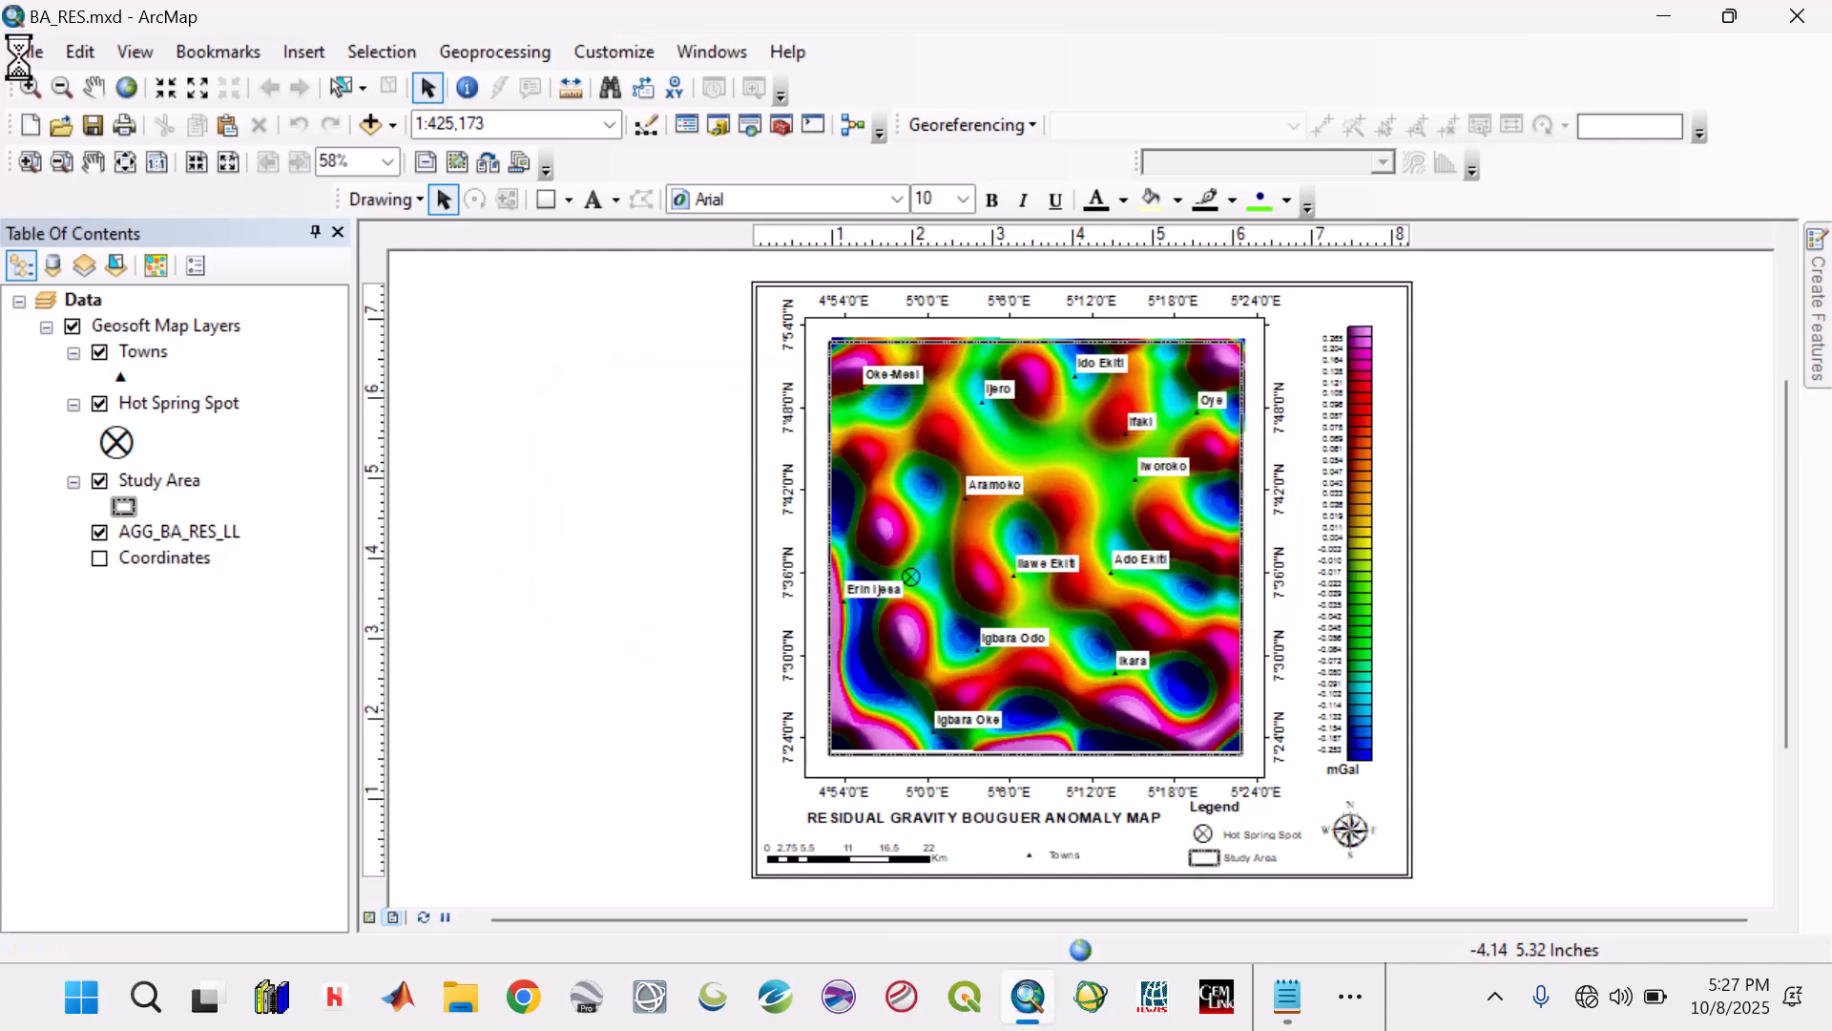
Open the Potential_Map.mxd copy from the ArcGis Projects folder.
left_click(24, 54)
left_click(66, 117)
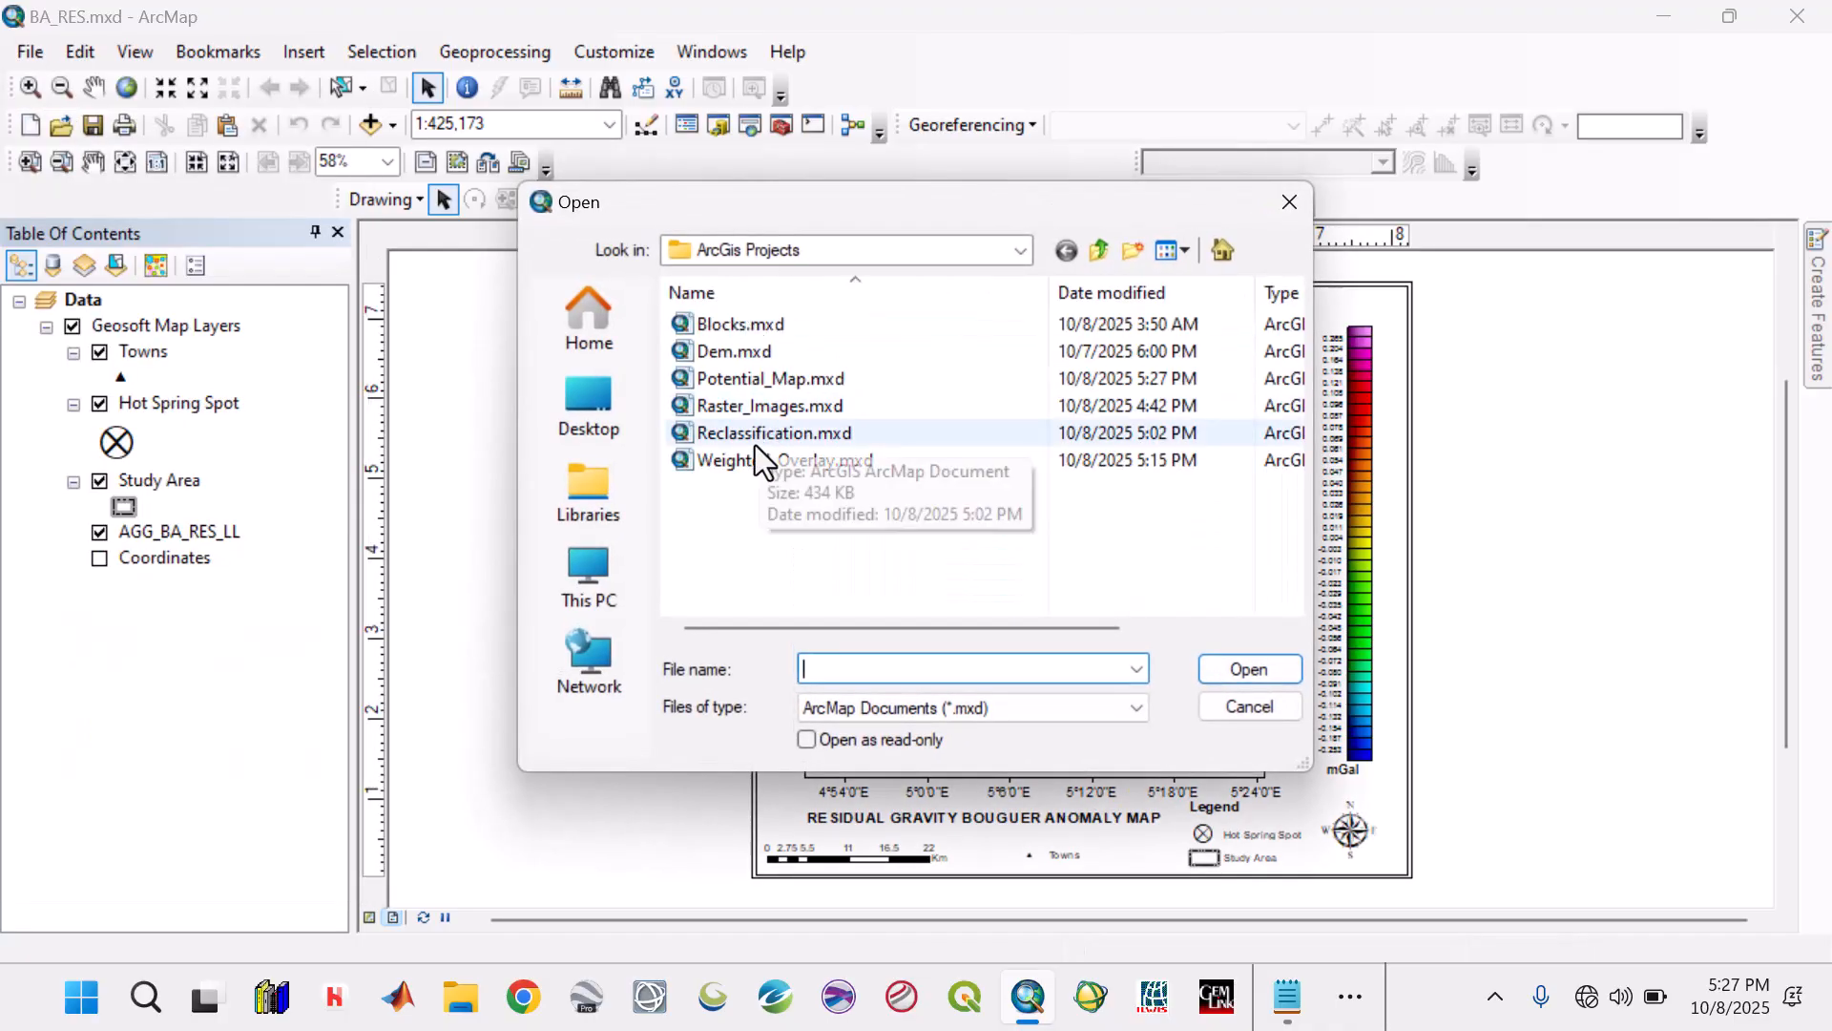
left_click(769, 376)
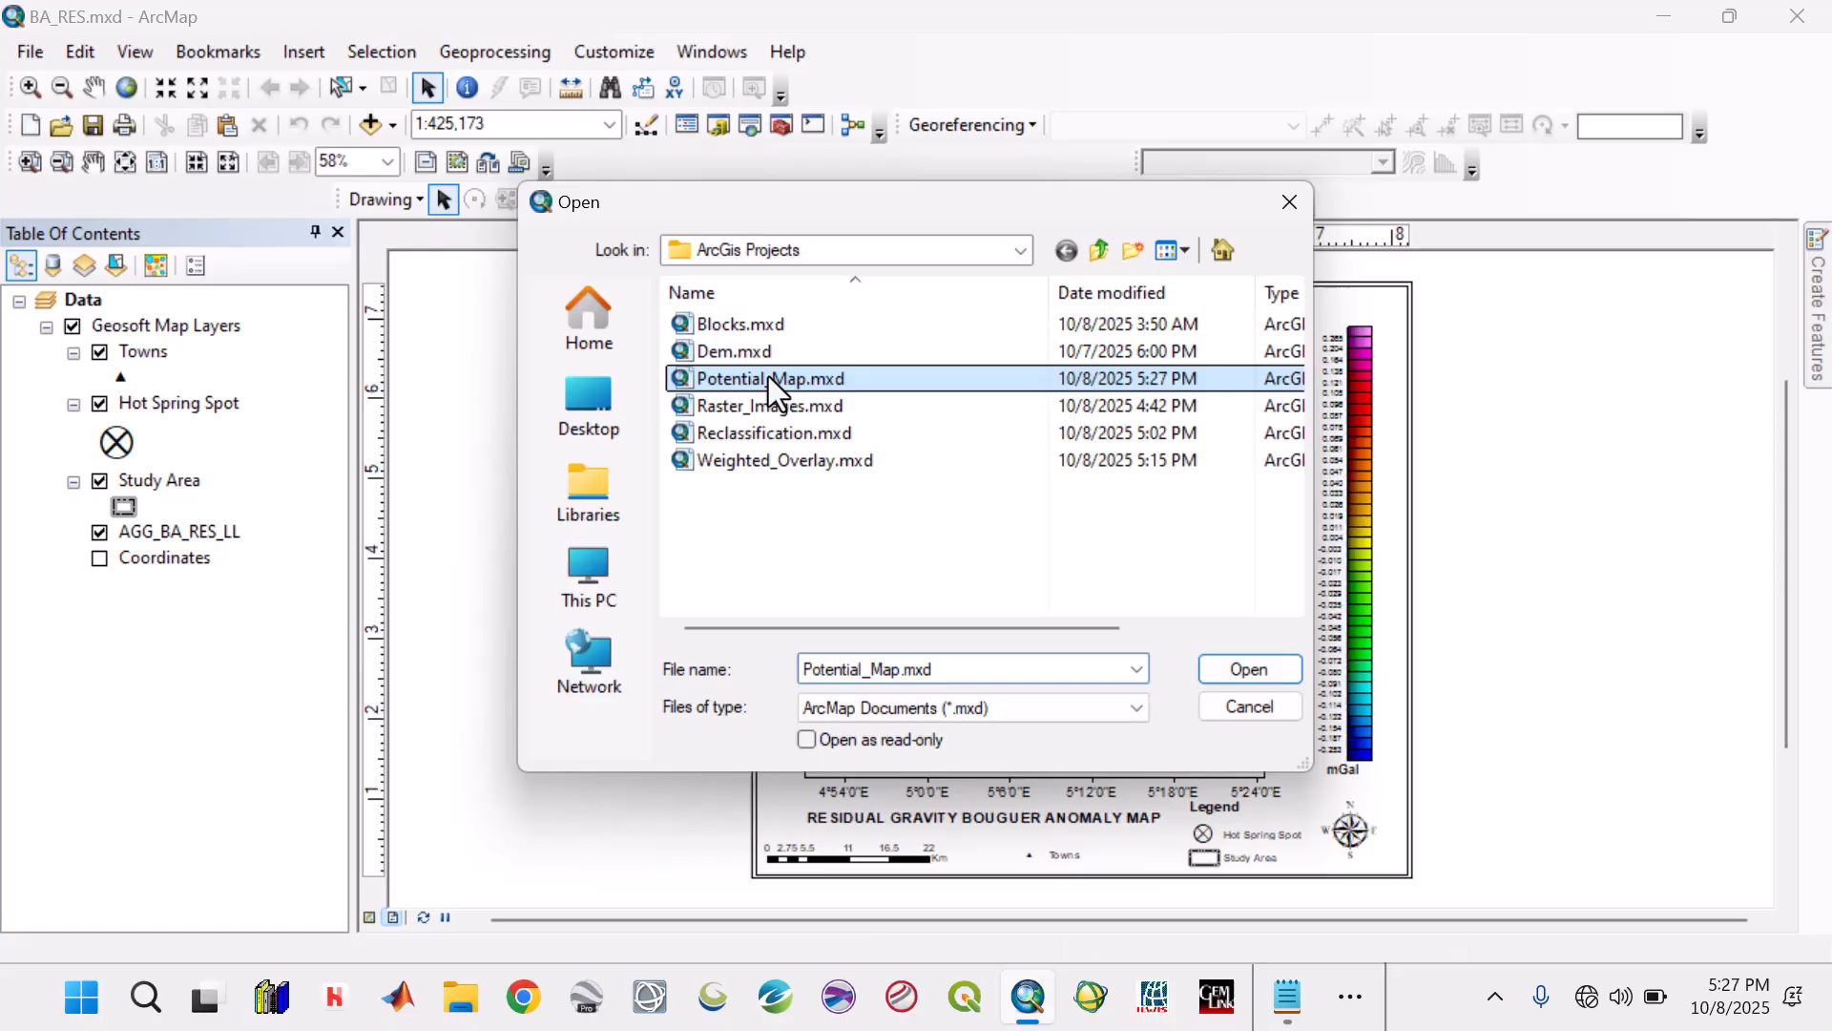
left_click(1215, 664)
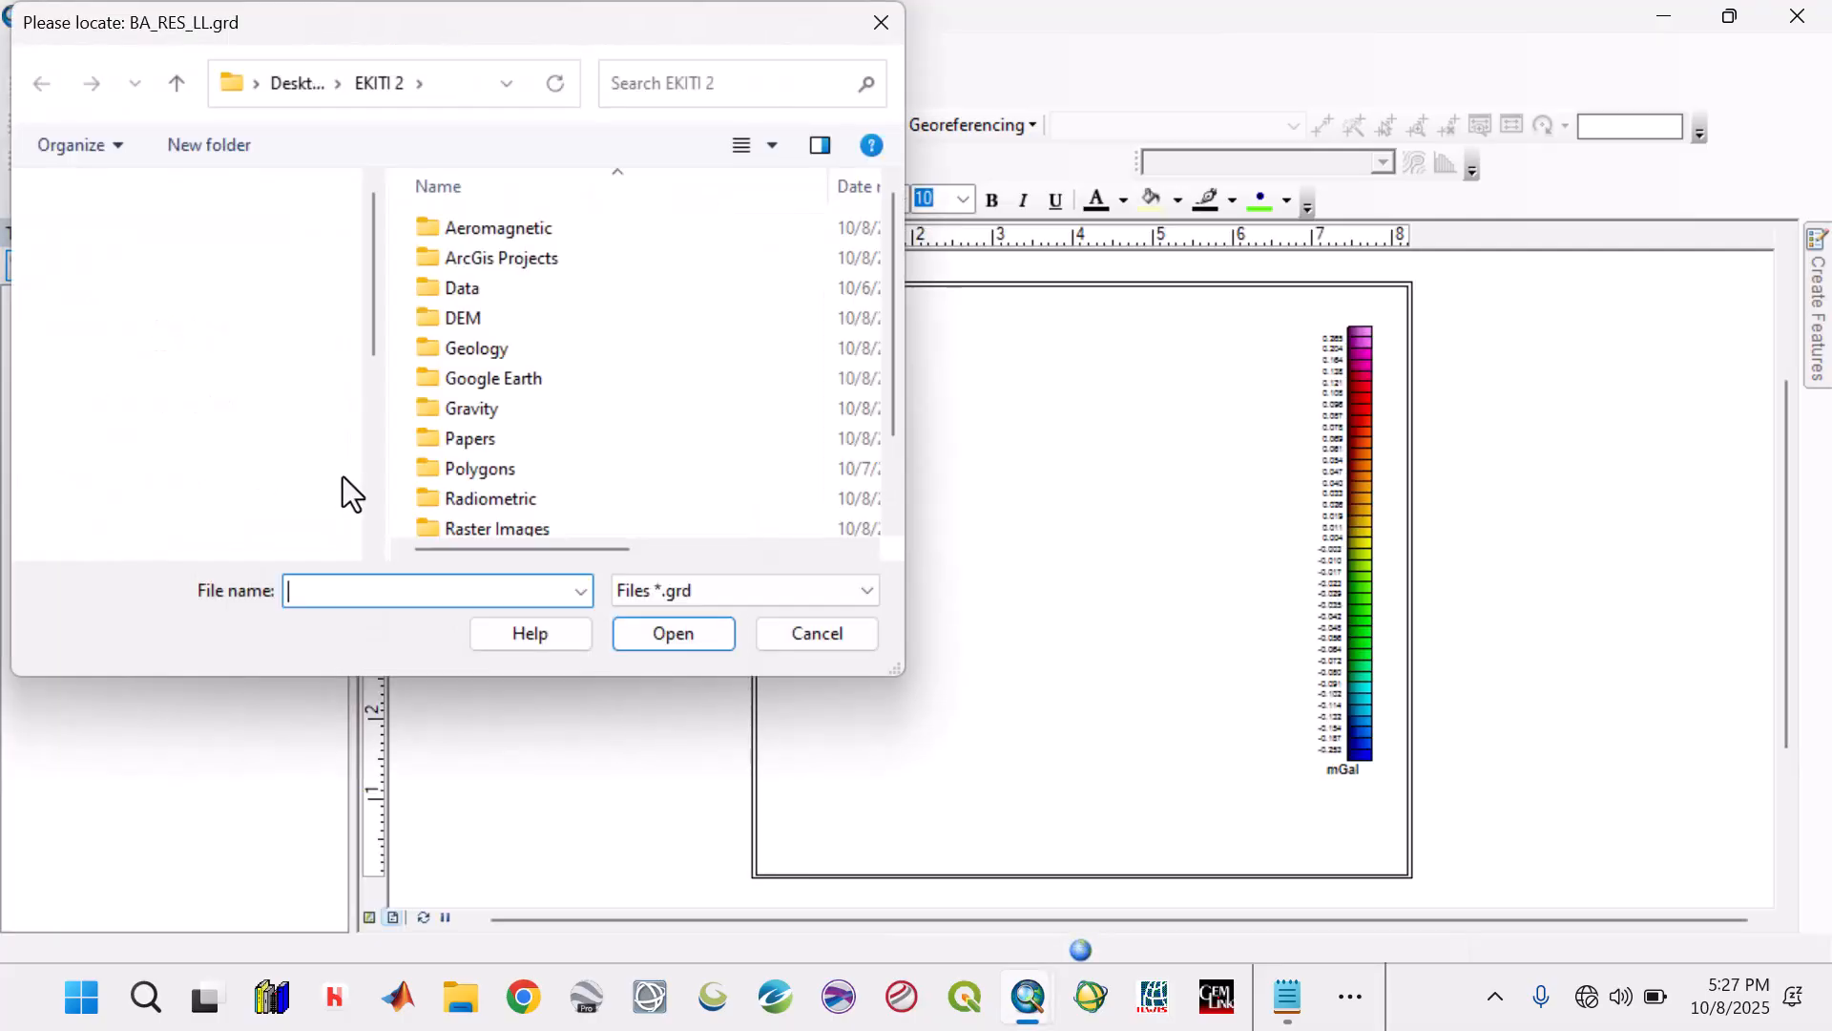
Dismiss the first two missing-grid requests and relink the map to BA_RES_LL.grd in the Gravity folder.
left_click(843, 638)
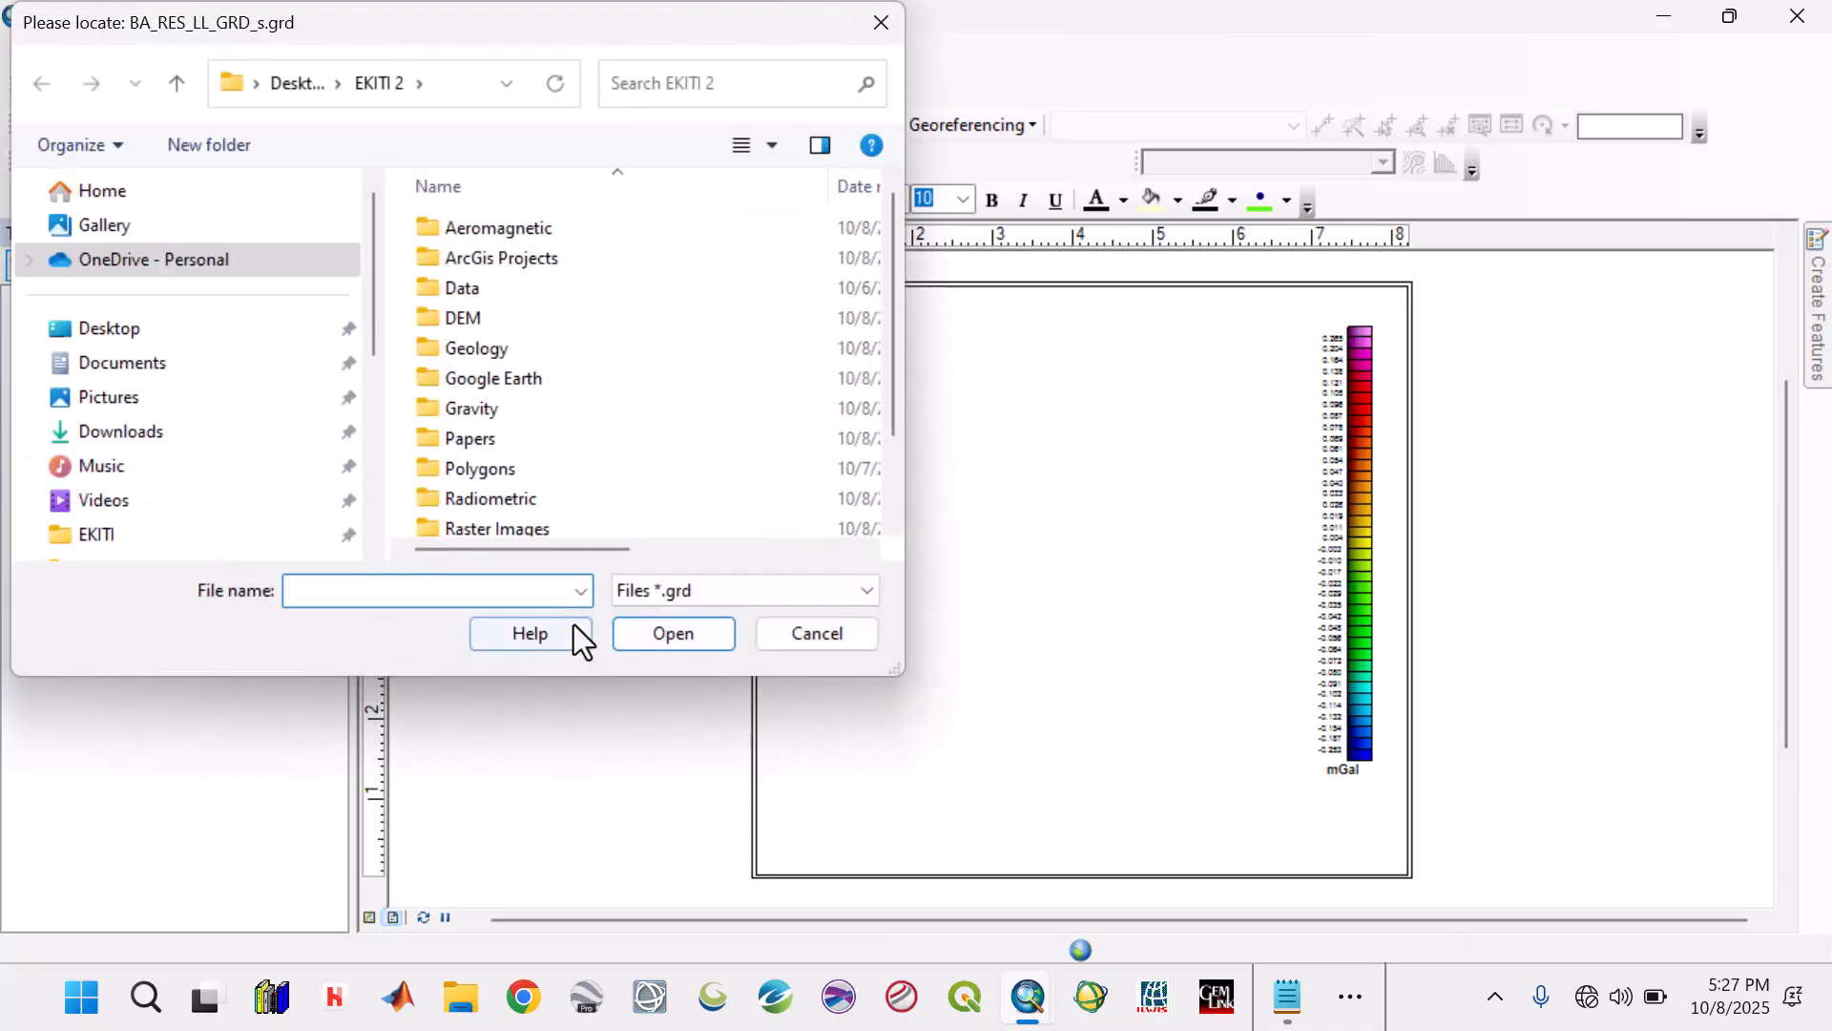
left_click(819, 635)
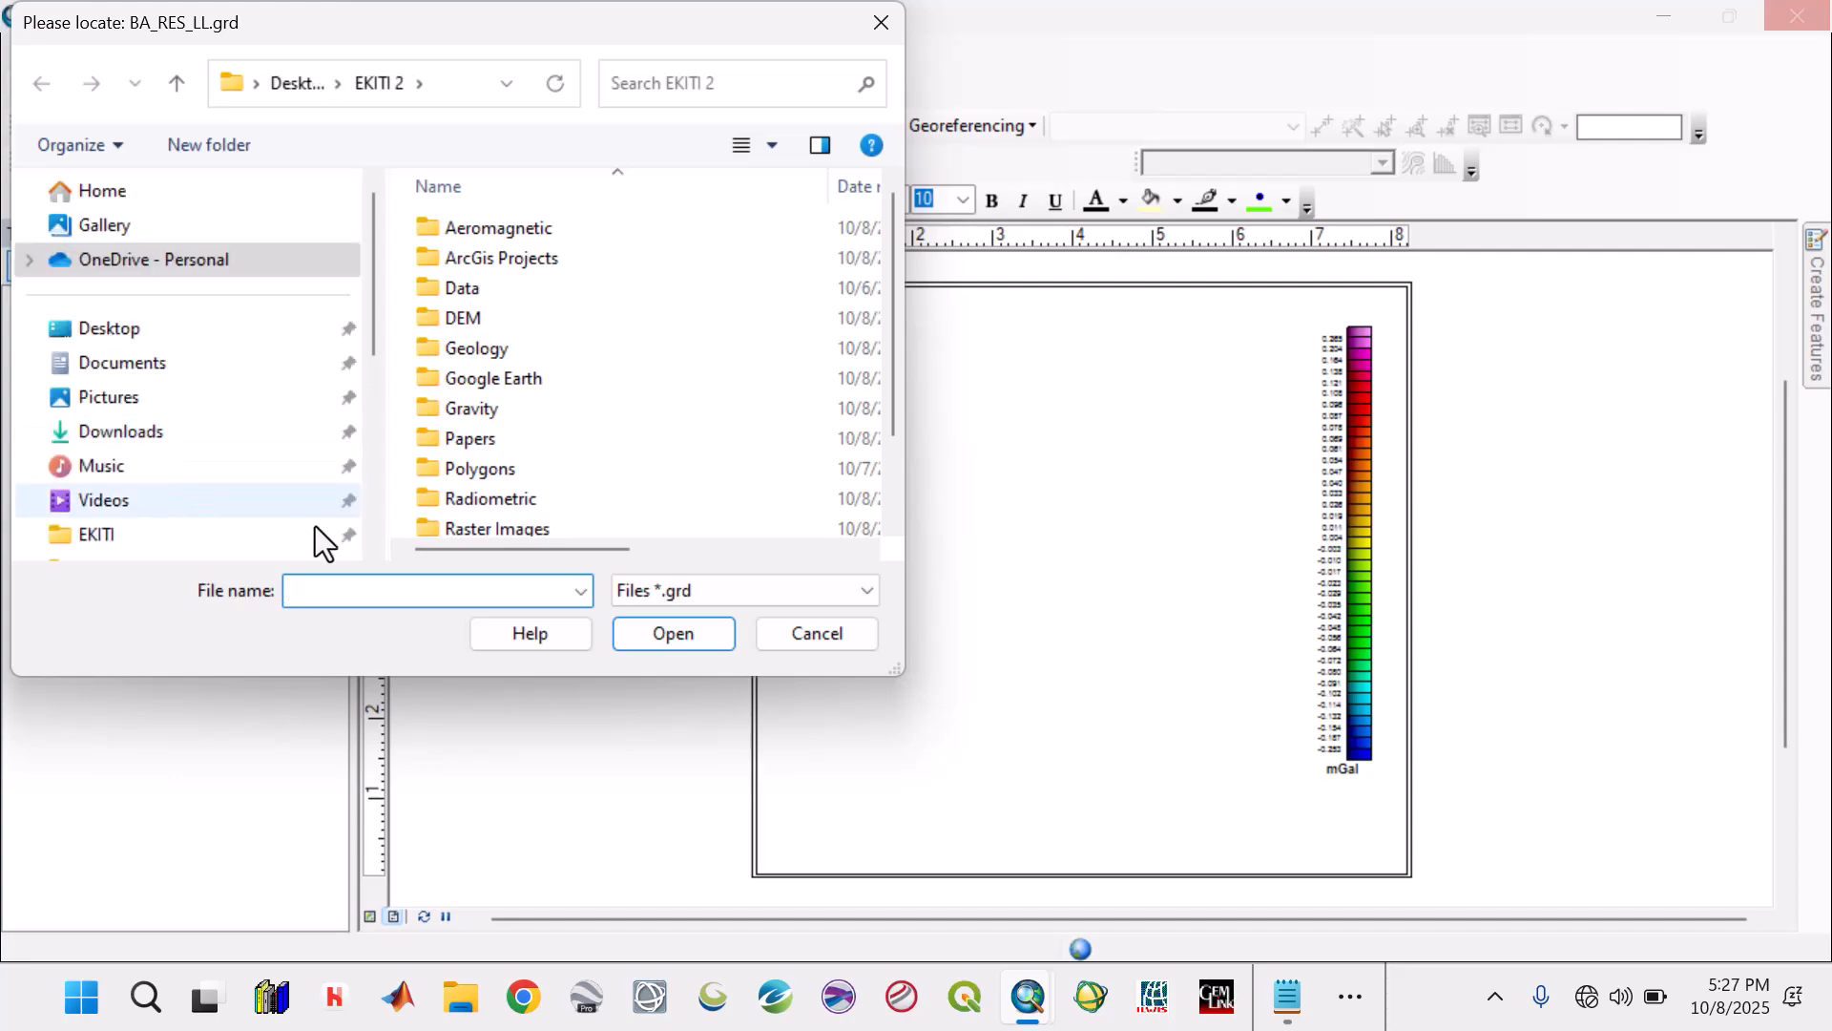
scroll(538, 368, "down", 1)
scroll(538, 368, "up", 1)
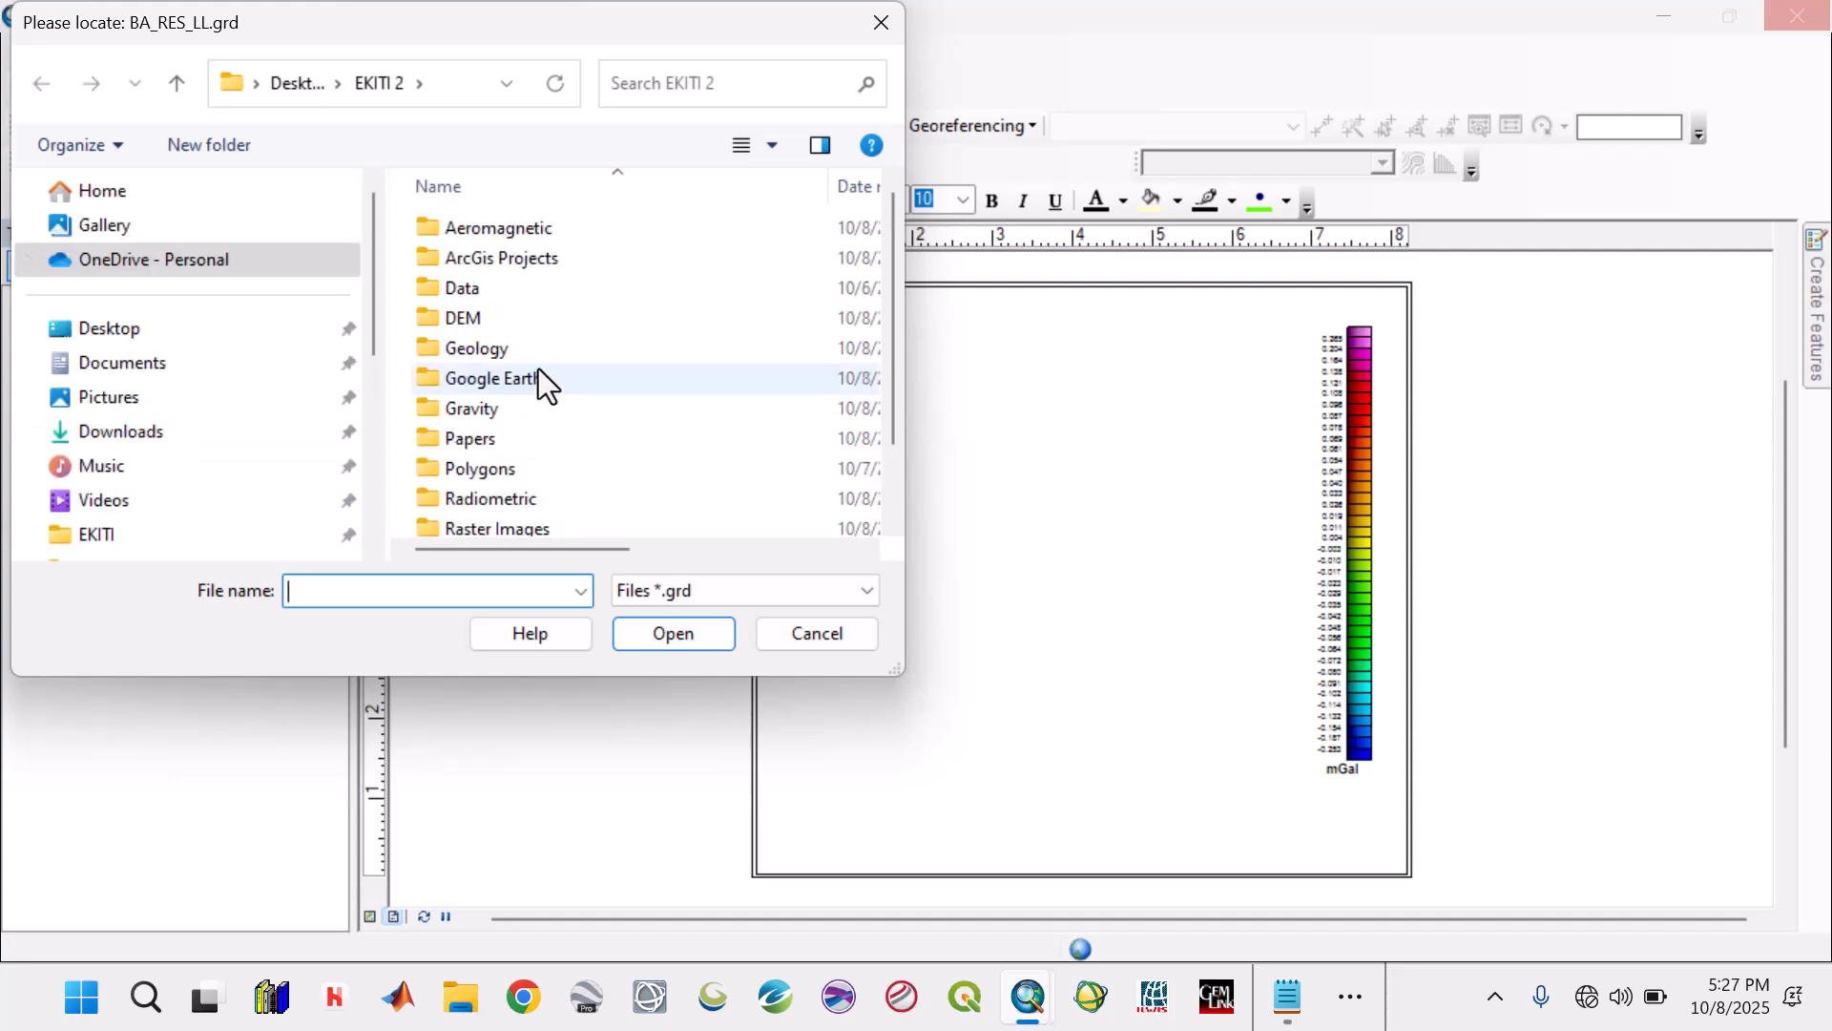
double_click(477, 410)
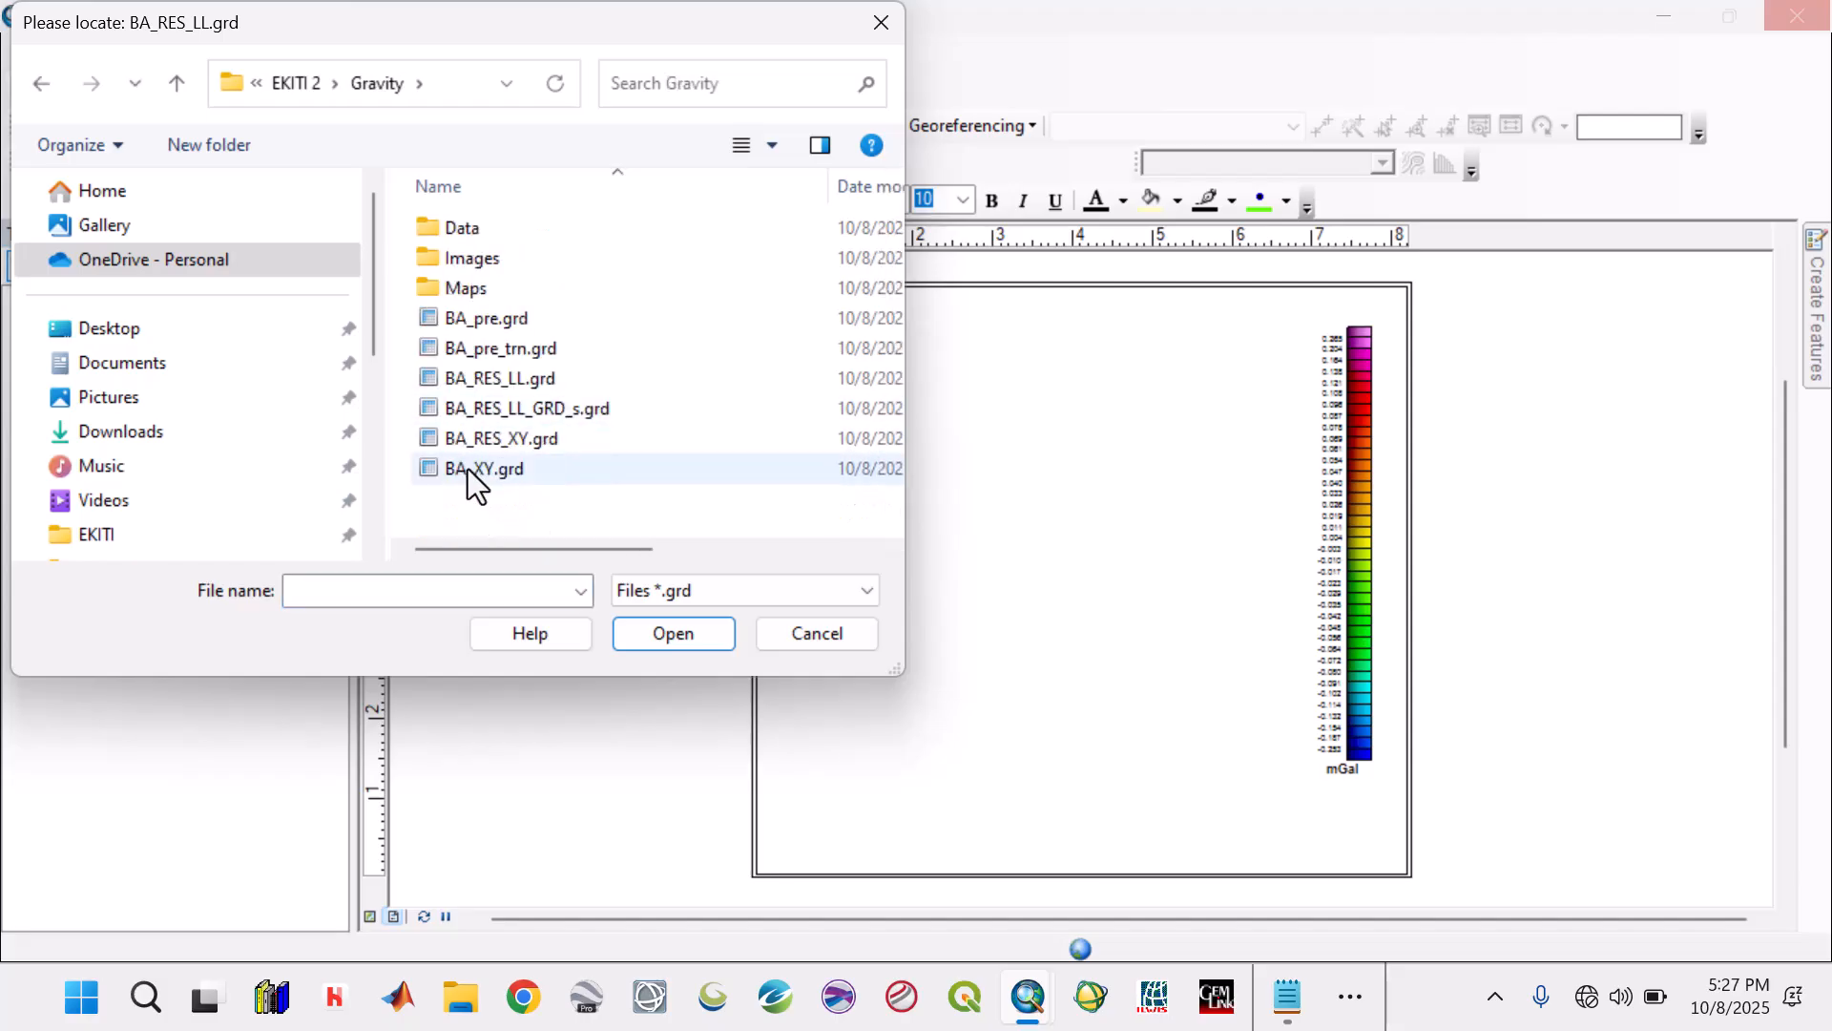
left_click(490, 378)
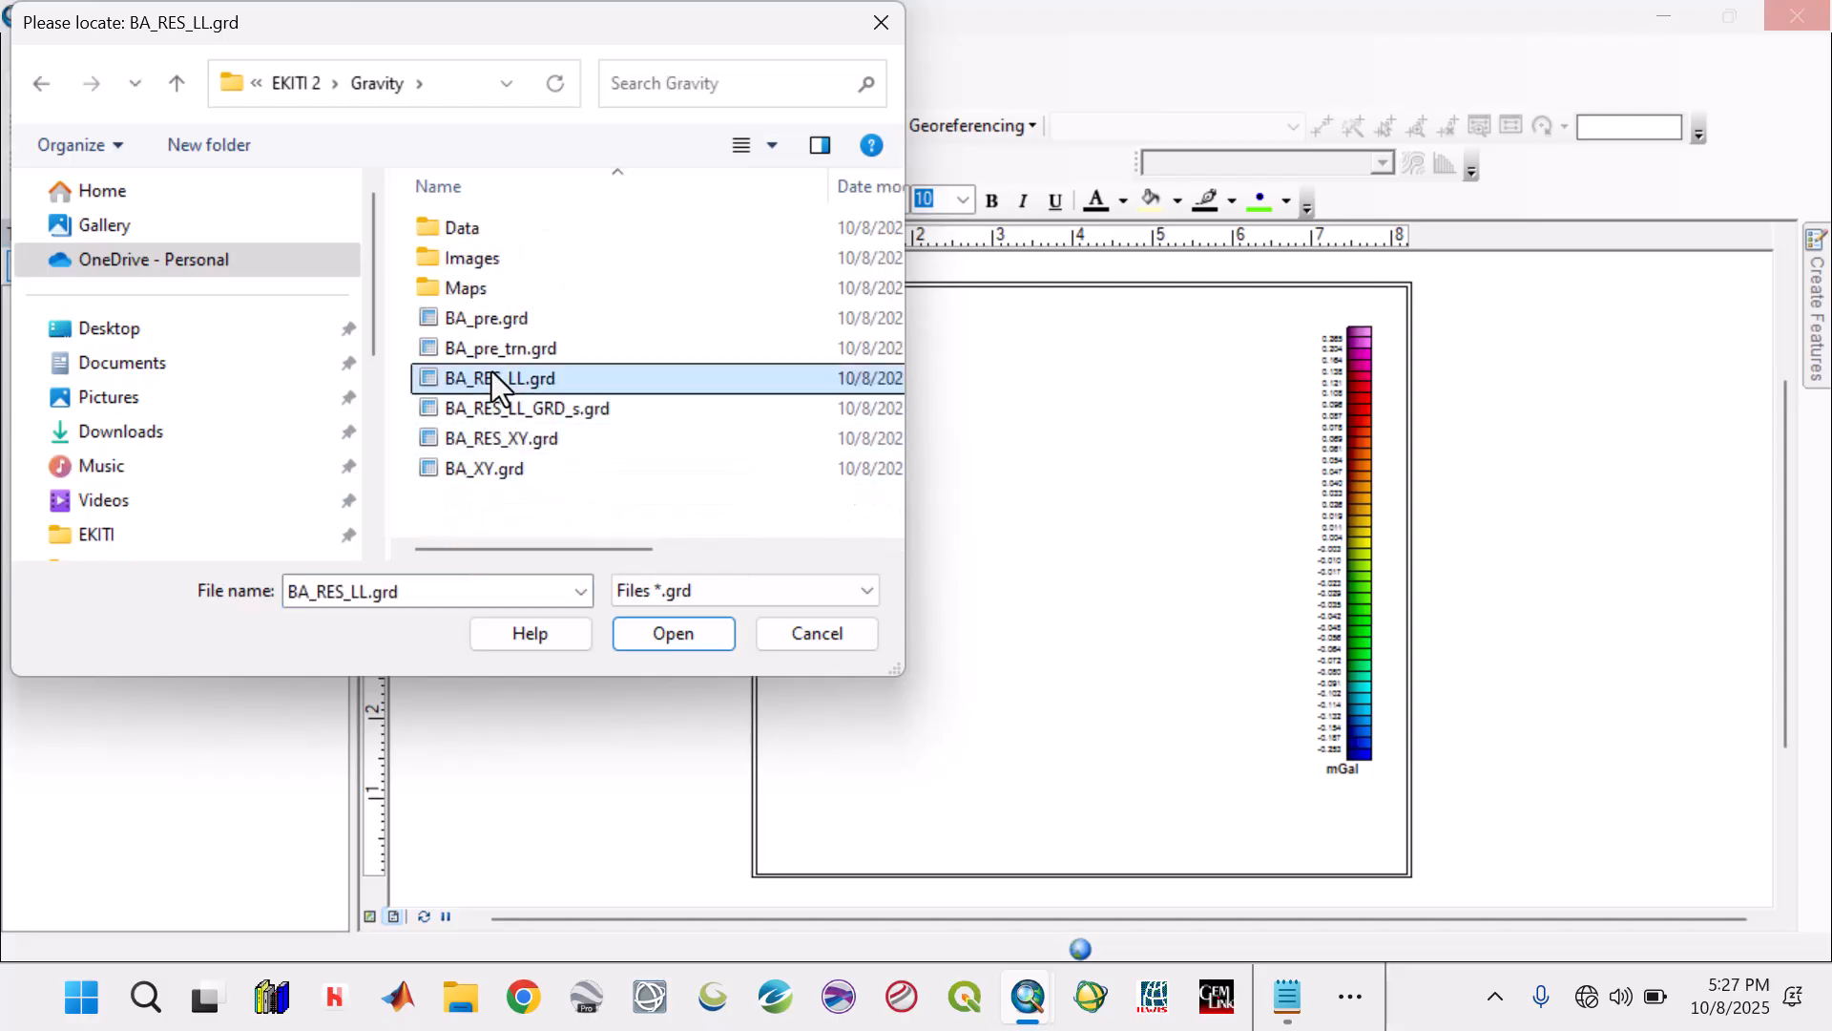
left_click(715, 636)
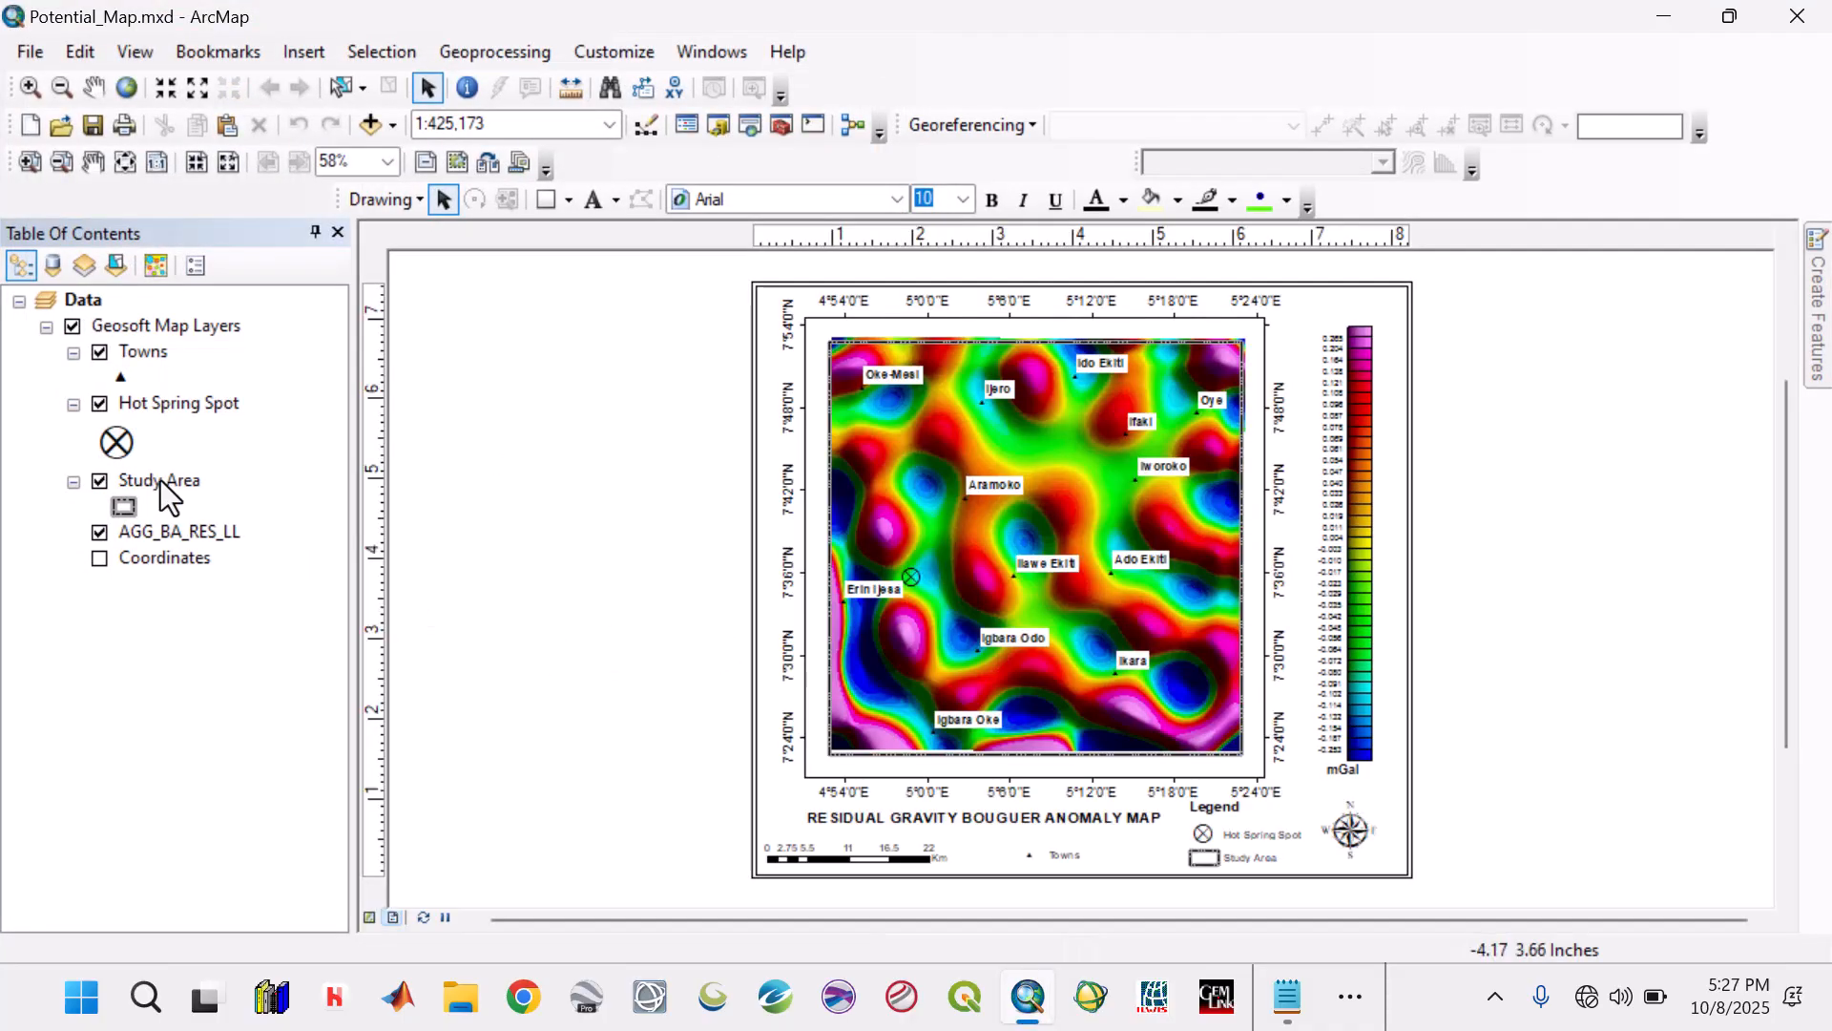
Remove the AGG_BA_RES_LL grid layer and delete its mGal colour bar from the layout.
left_click(184, 523)
right_click(185, 525)
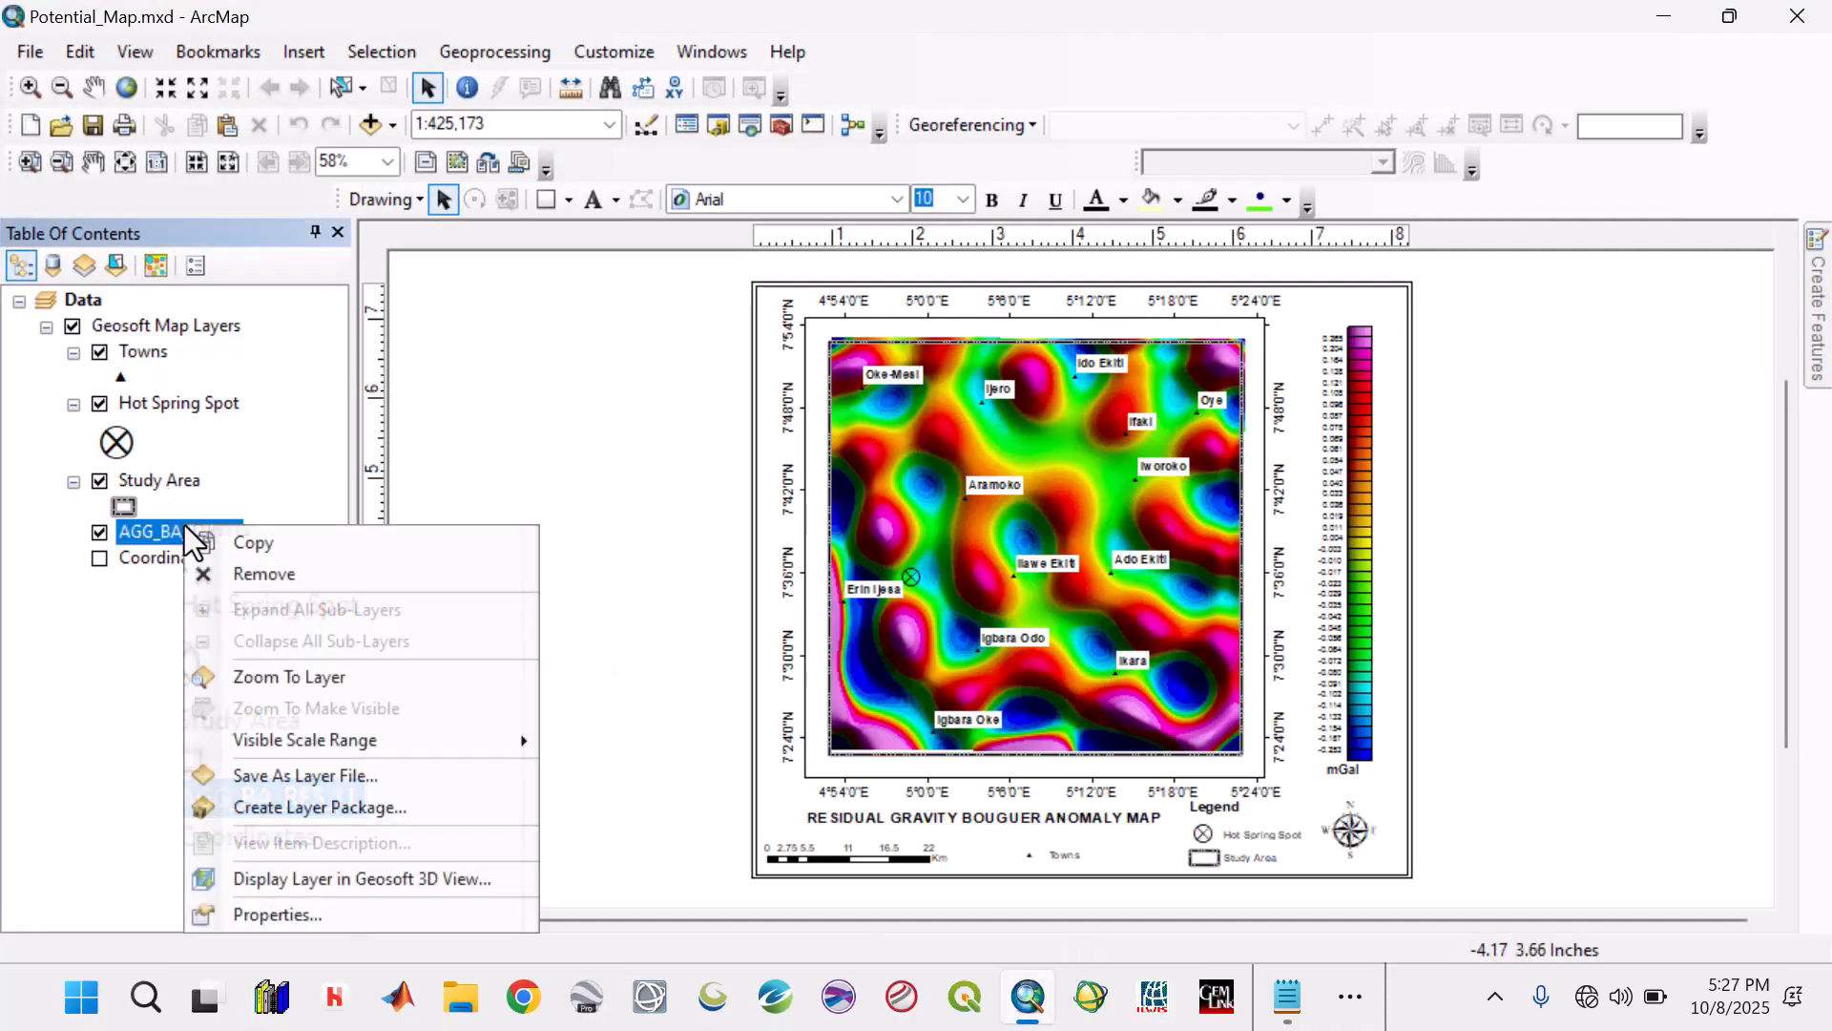
left_click(246, 570)
left_click(1356, 567)
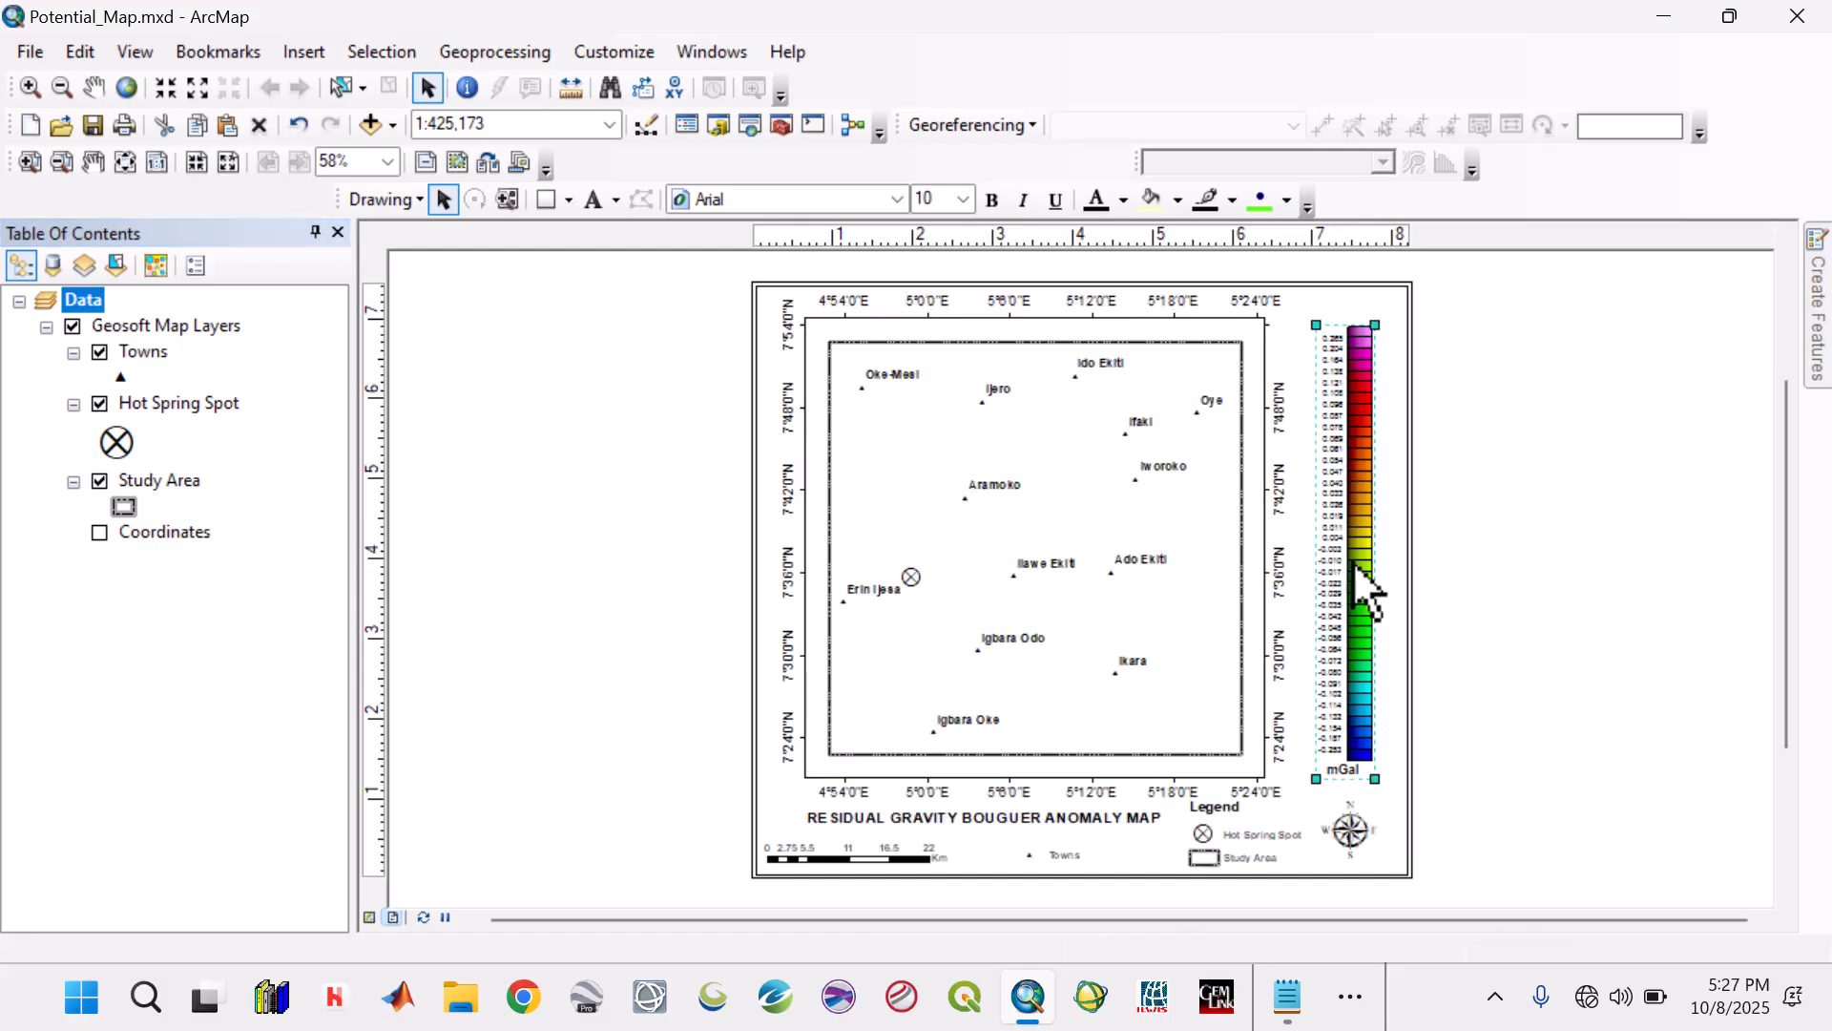
key("Delete")
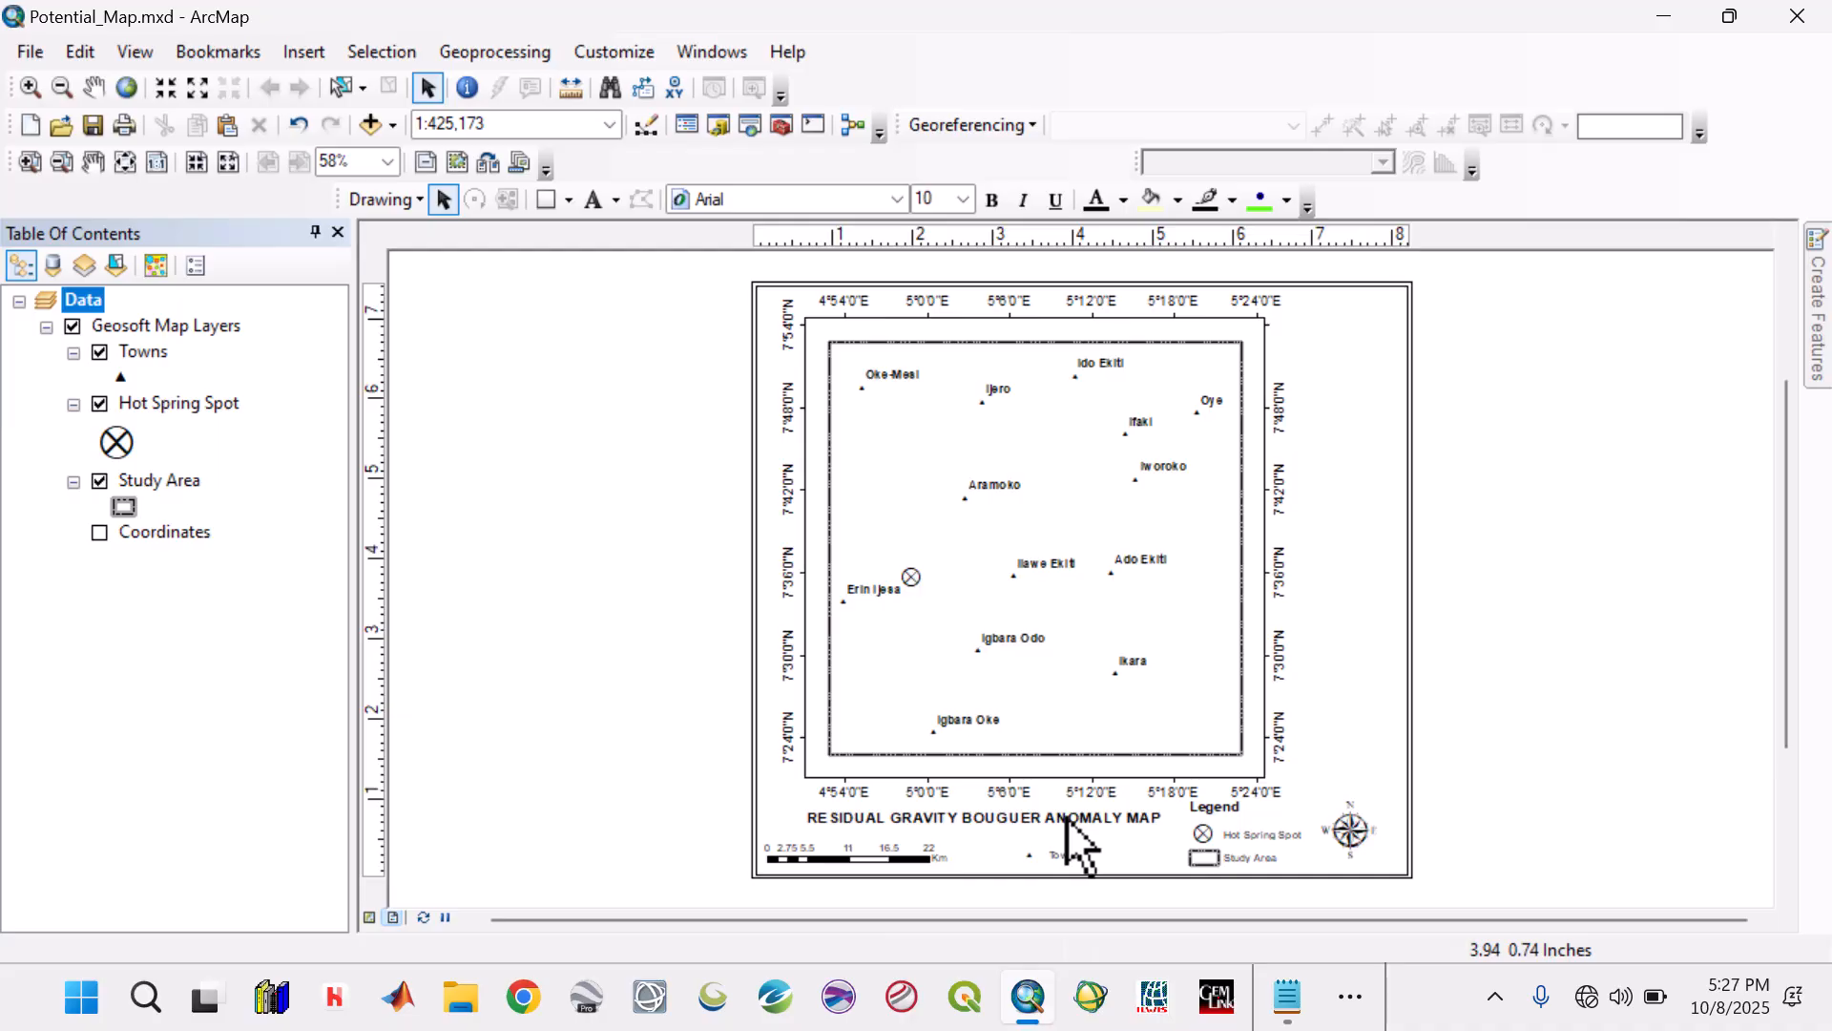
Shrink the data frame's width and height to fit the study area and move the legend to the upper area beside it.
left_click(1262, 735)
left_click_drag(1266, 545, 1220, 548)
left_click_drag(1012, 772, 1014, 730)
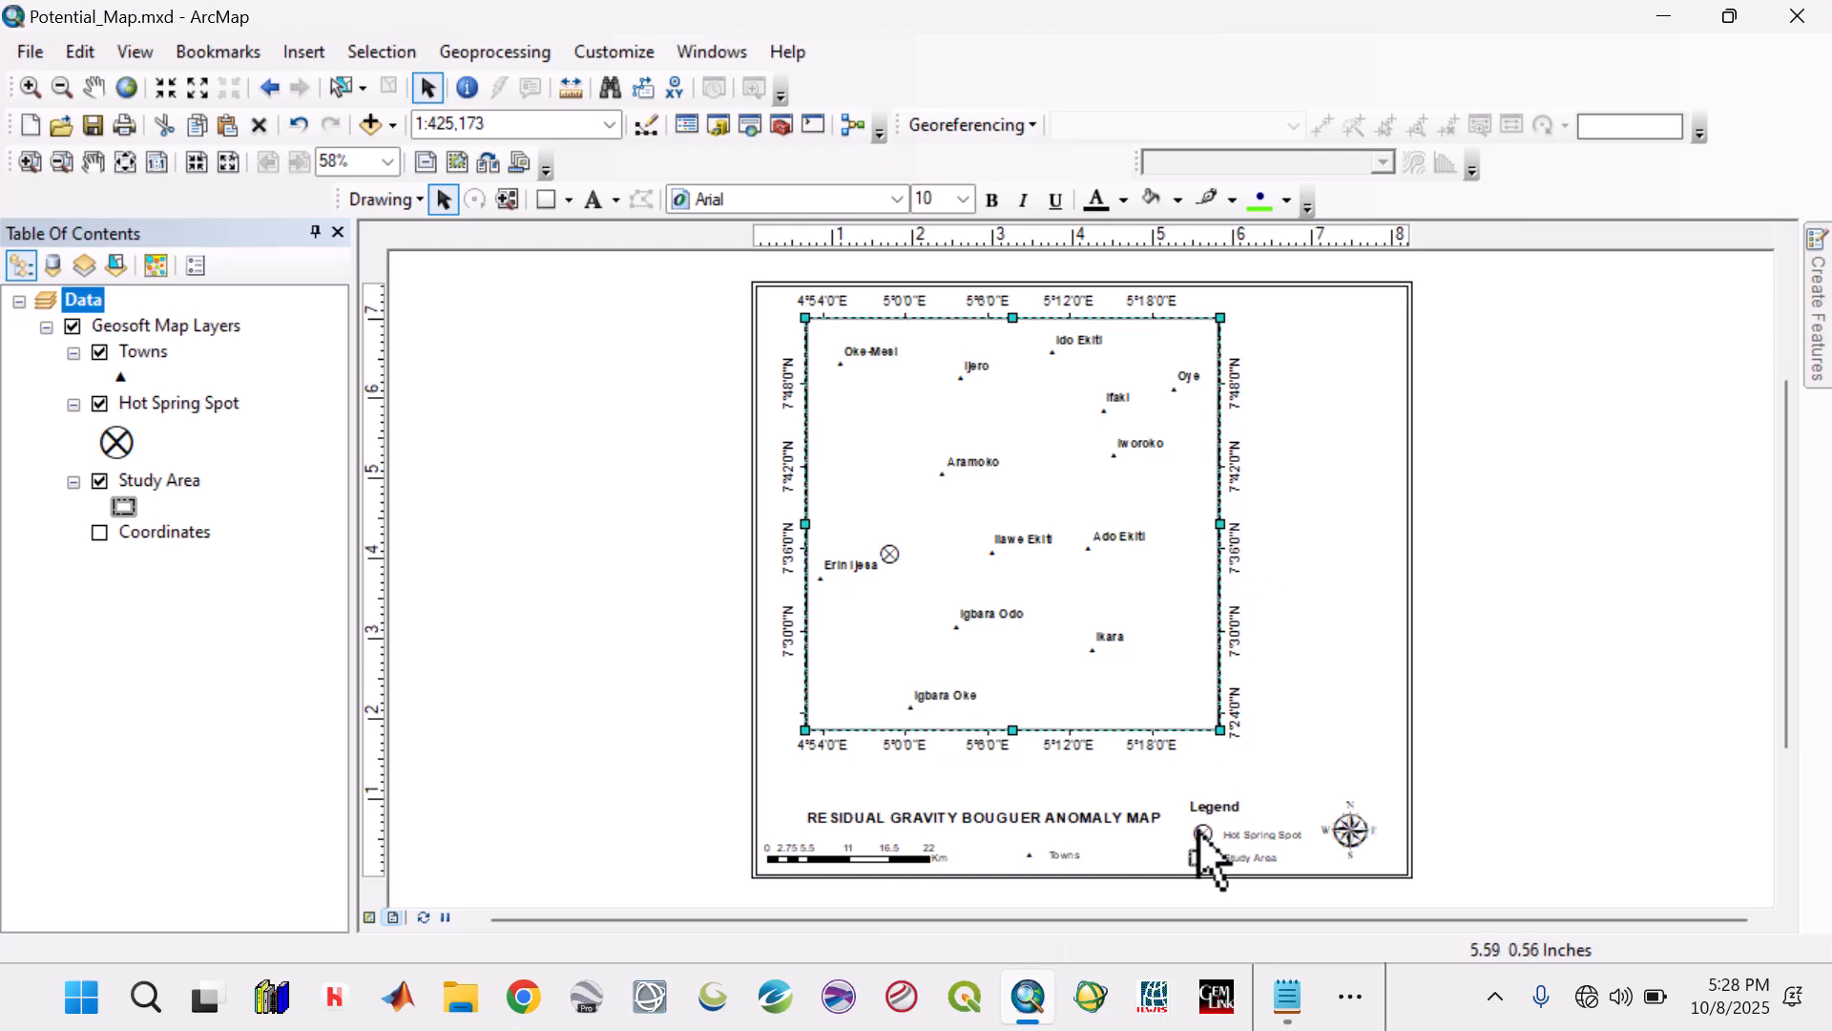
left_click_drag(1202, 837, 1300, 350)
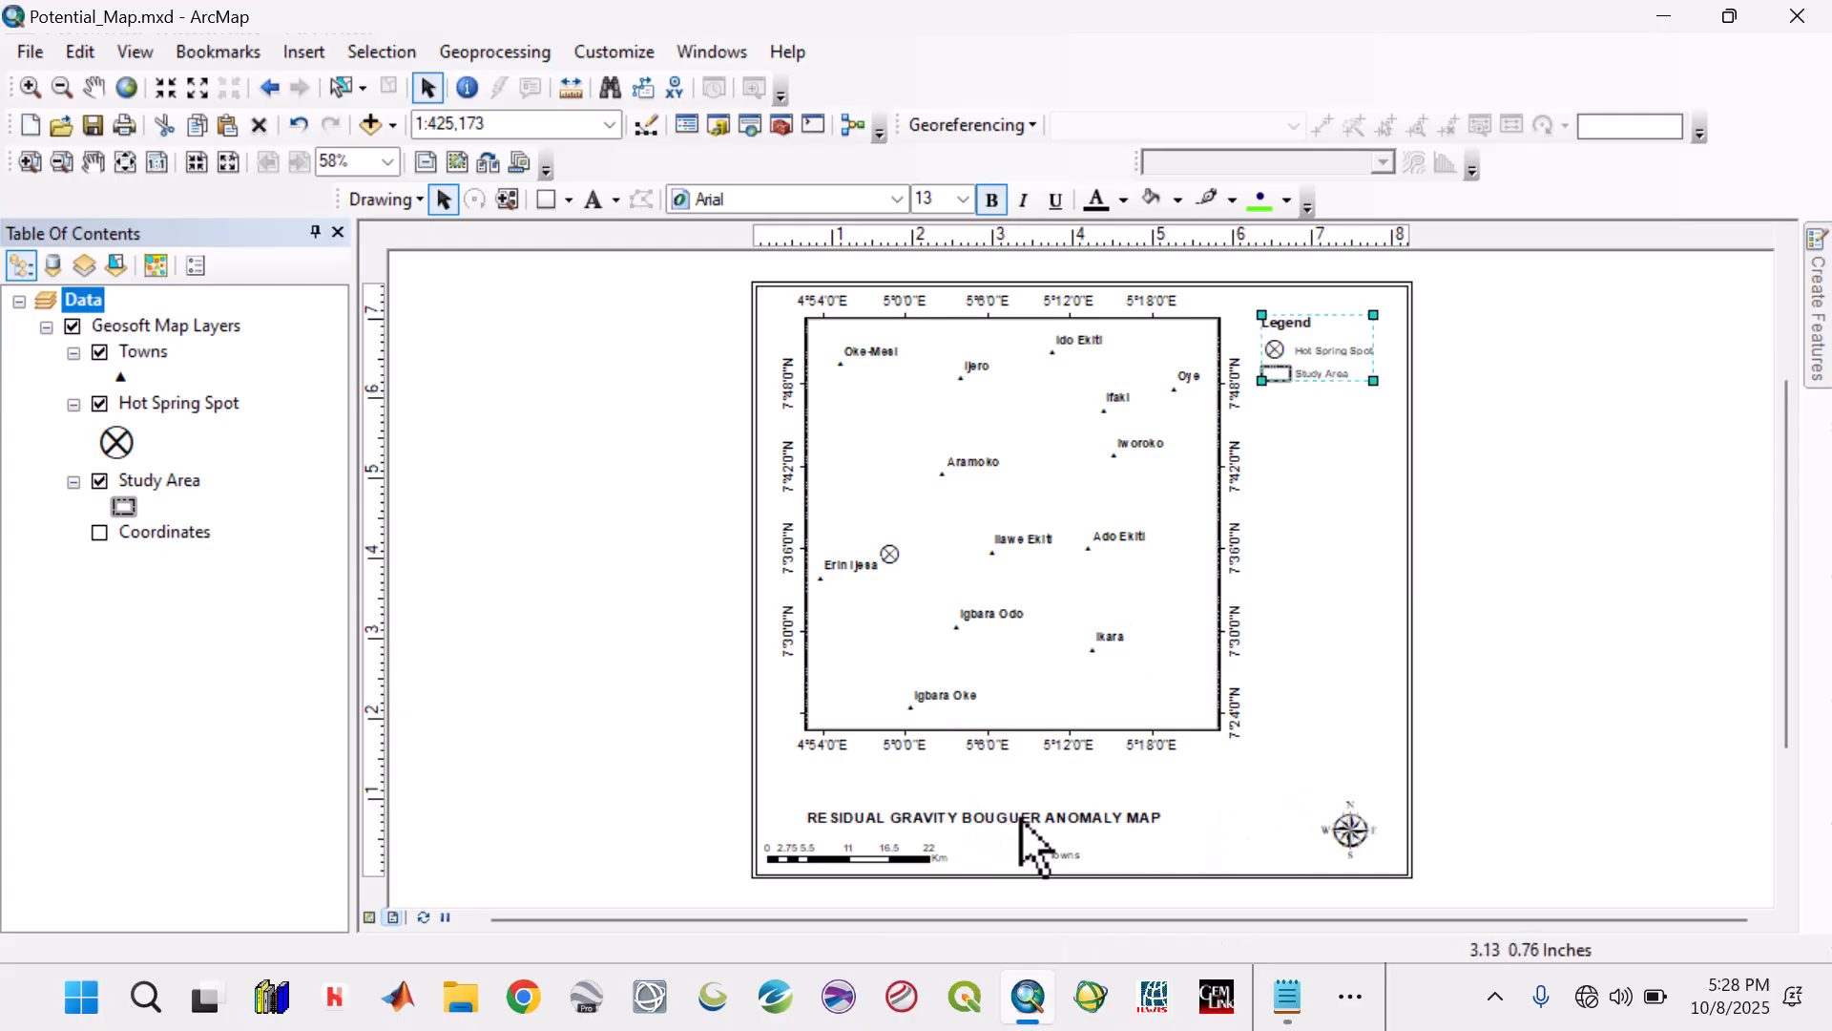
Move the map title up just beneath the data frame and change its text to GEOTHERMAL PROSPECTIVITY MAP.
left_click(962, 818)
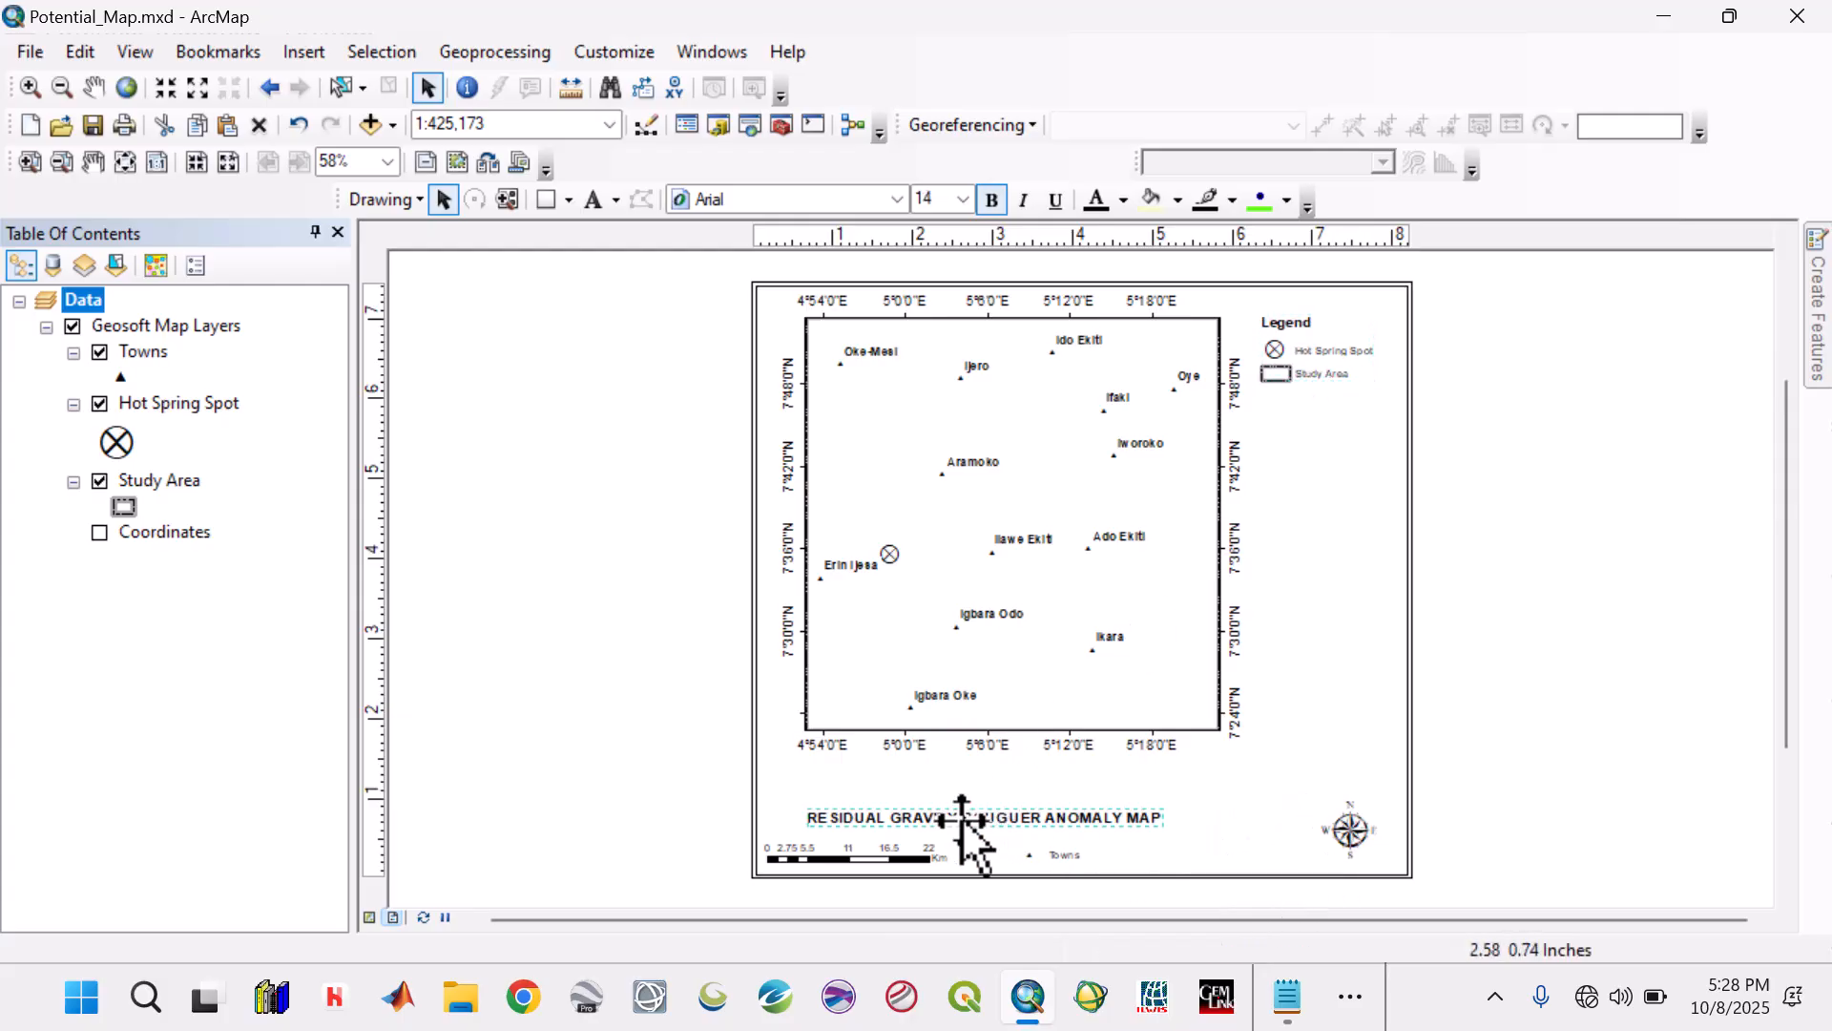
left_click_drag(962, 818, 1006, 774)
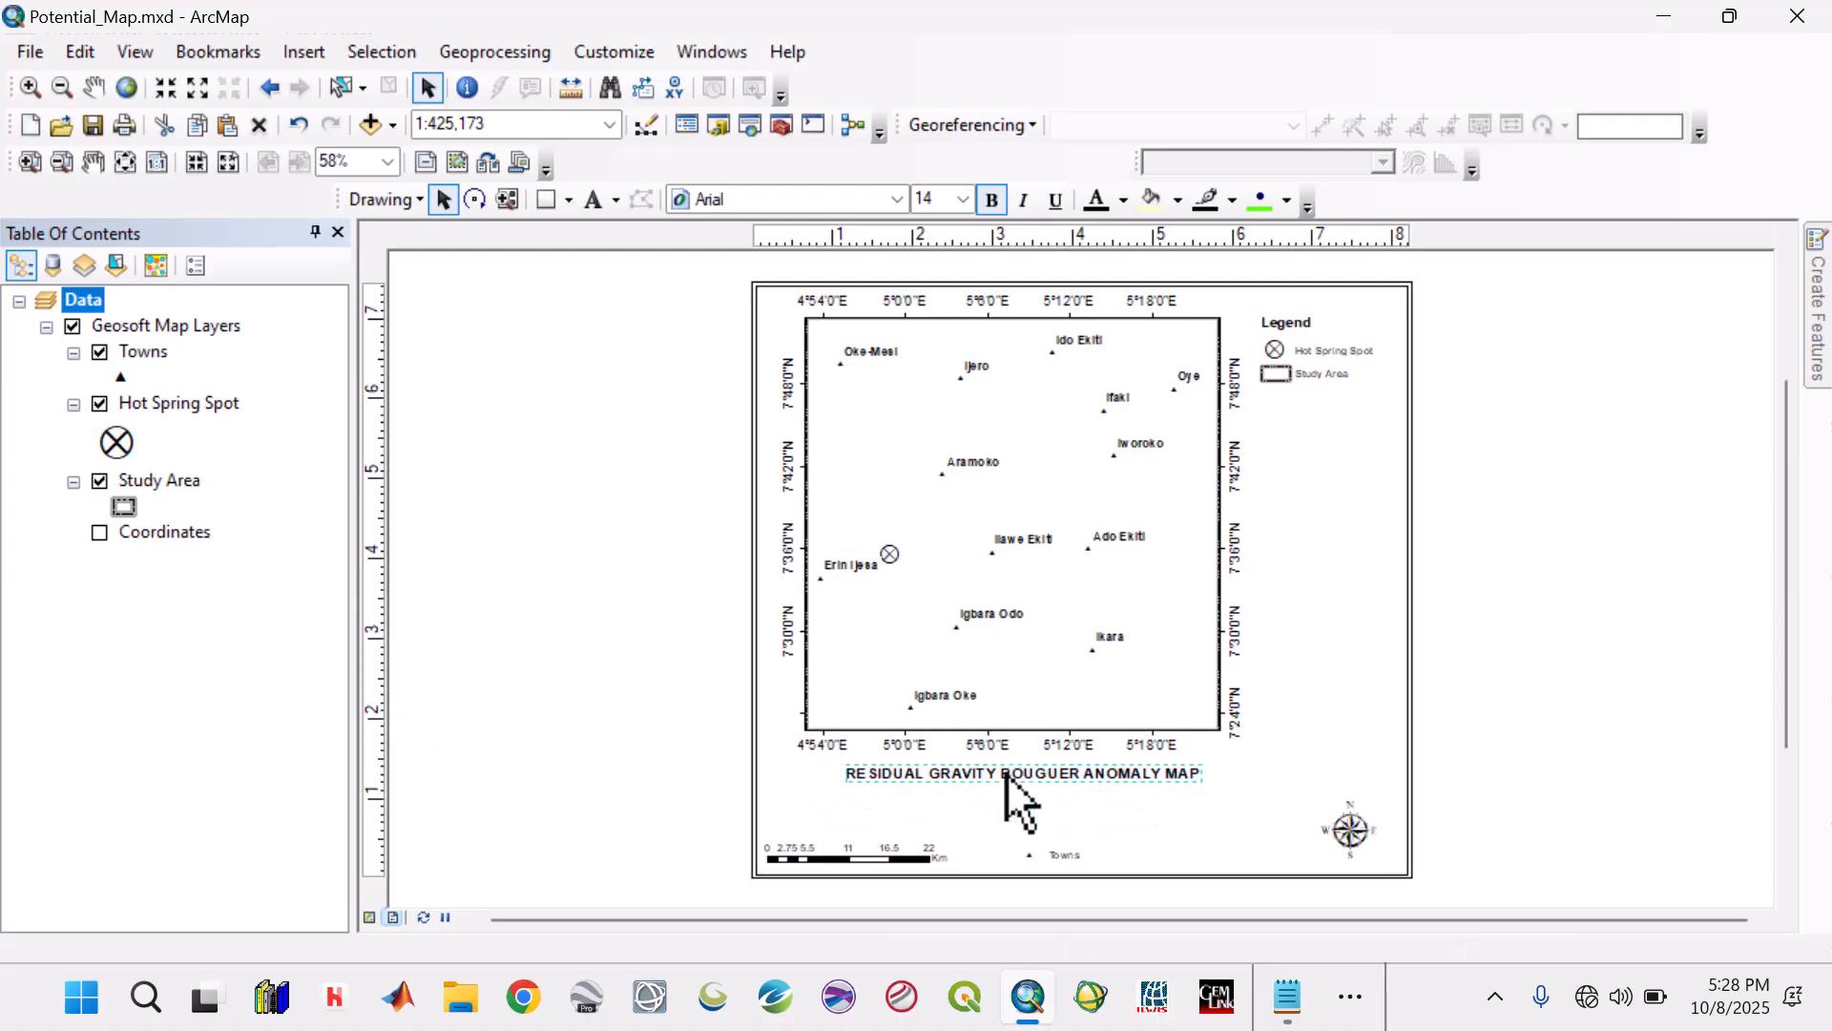
double_click(1007, 775)
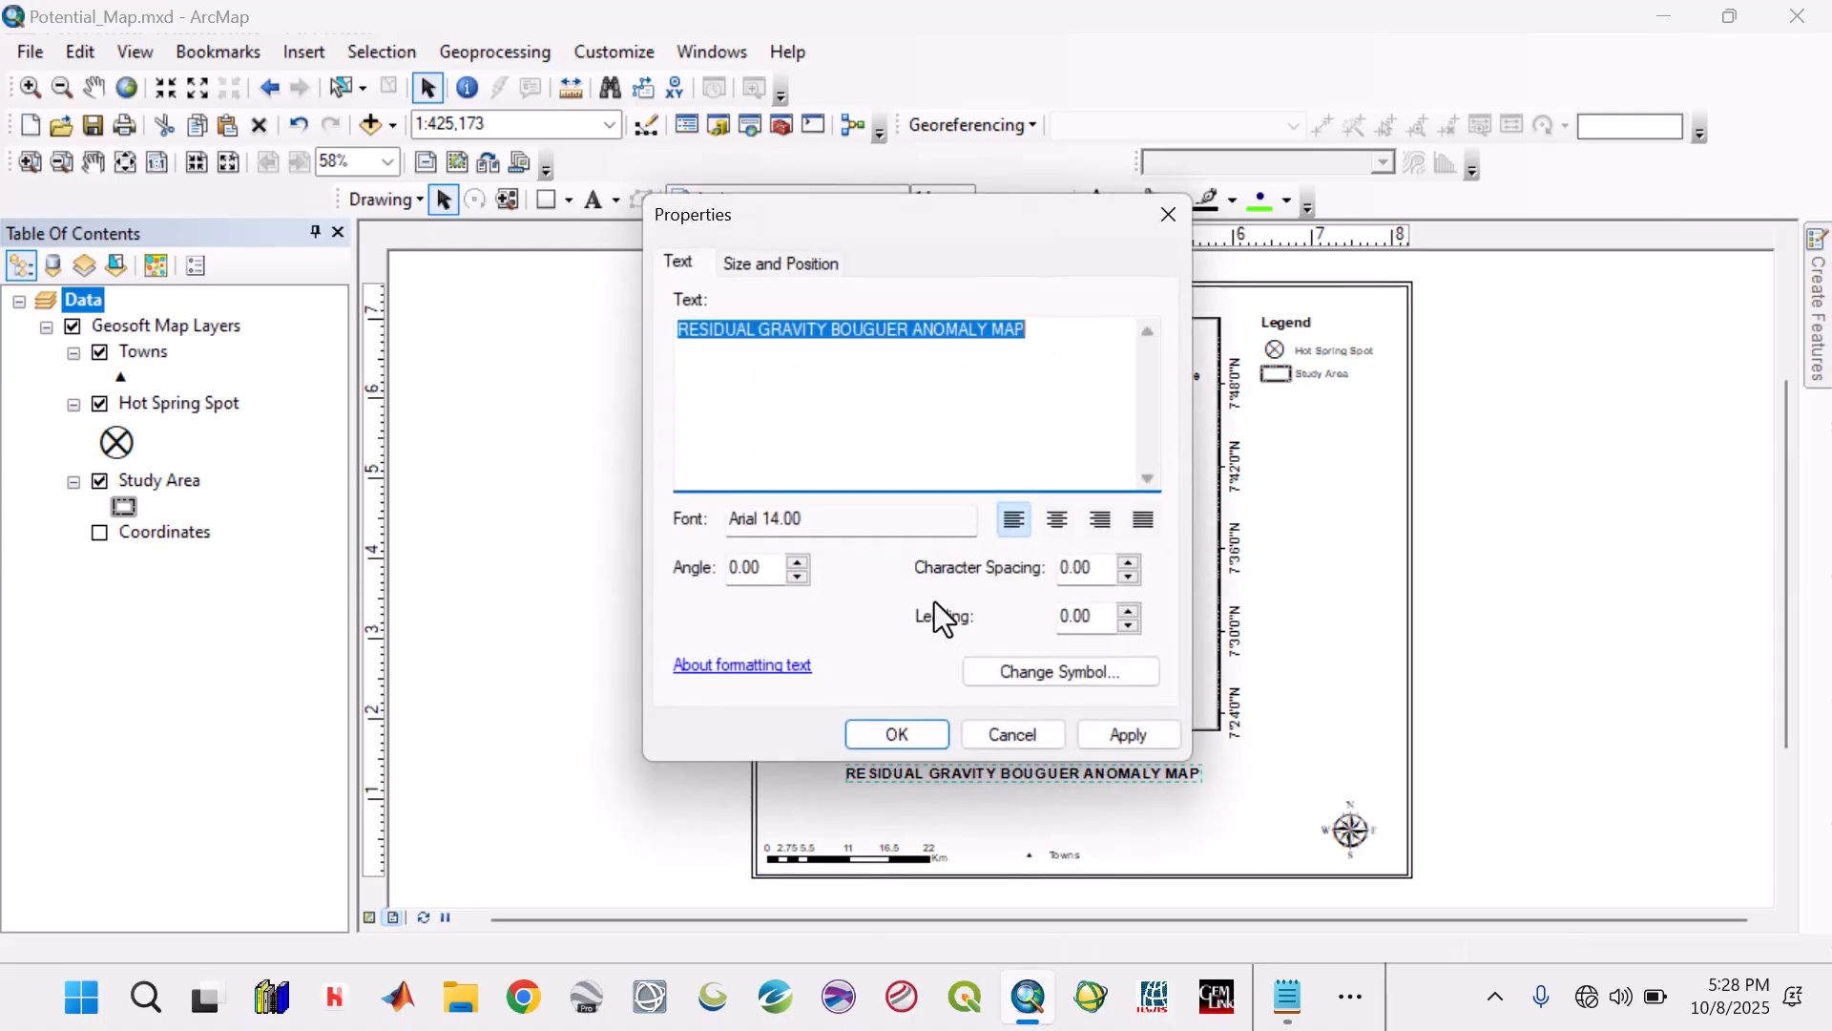
type("GEOTHER")
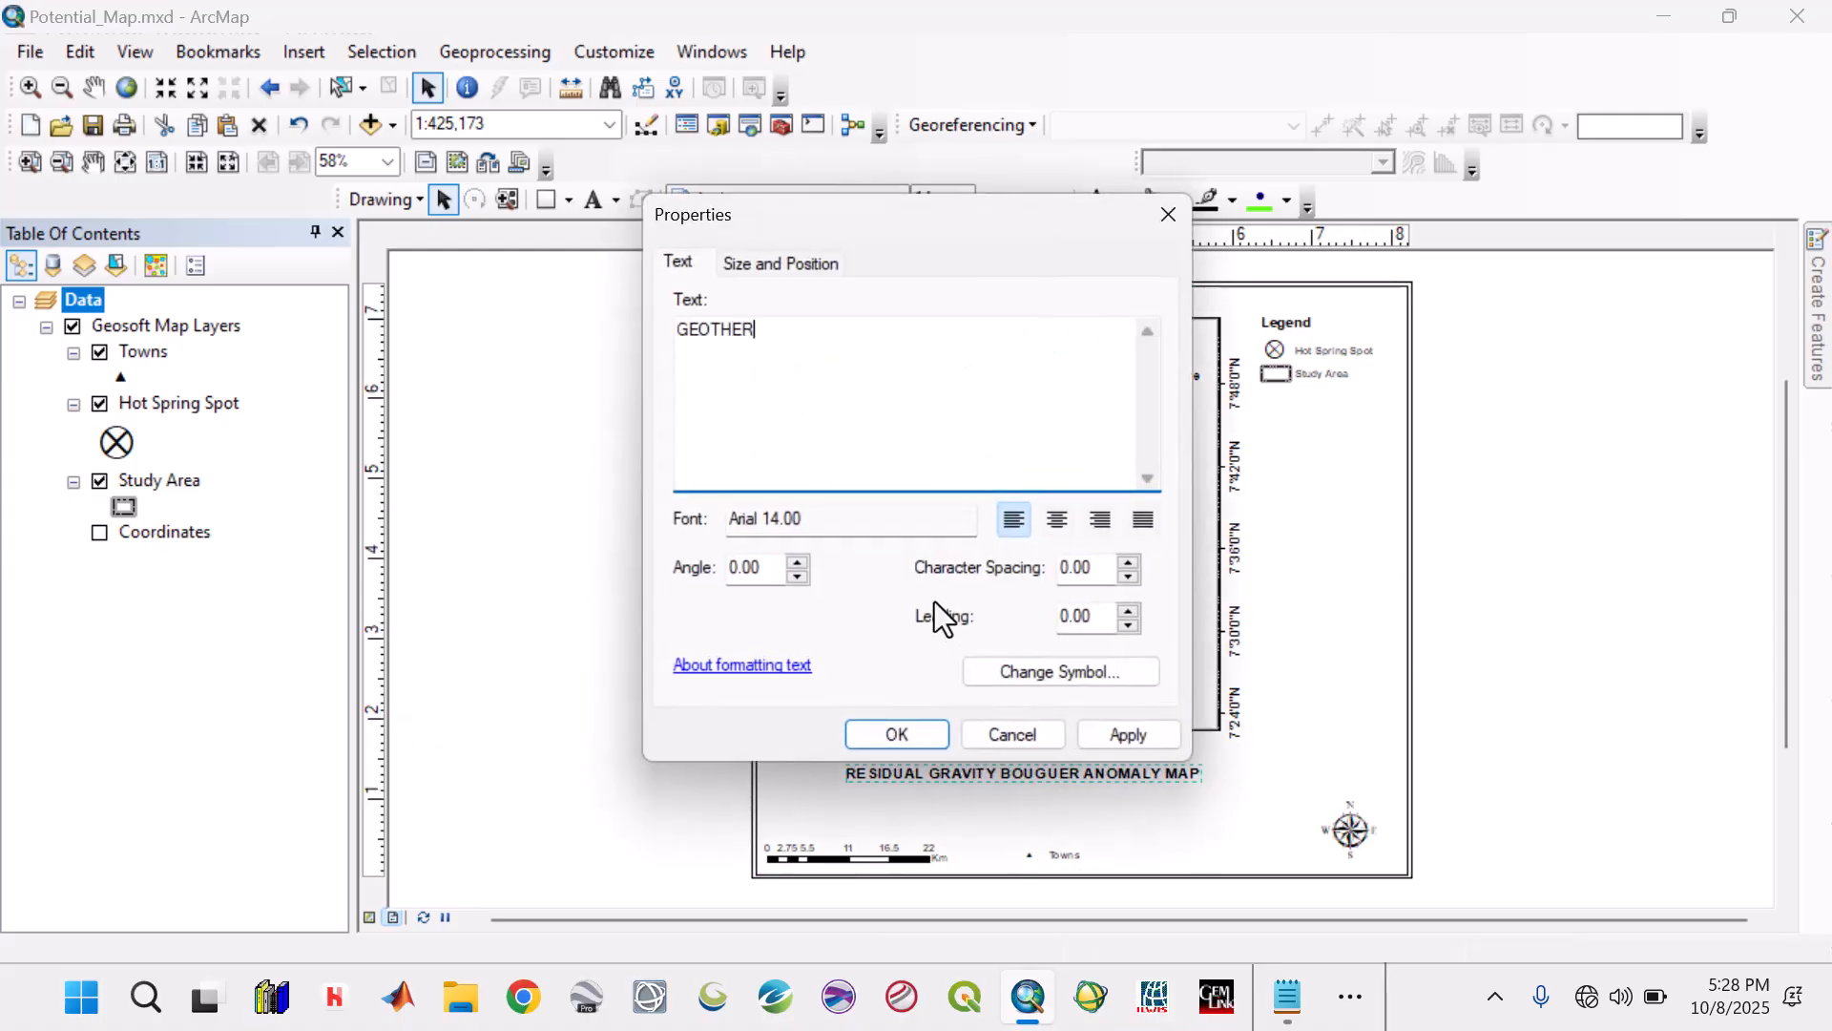
type("MAL PROSPECTIVIT")
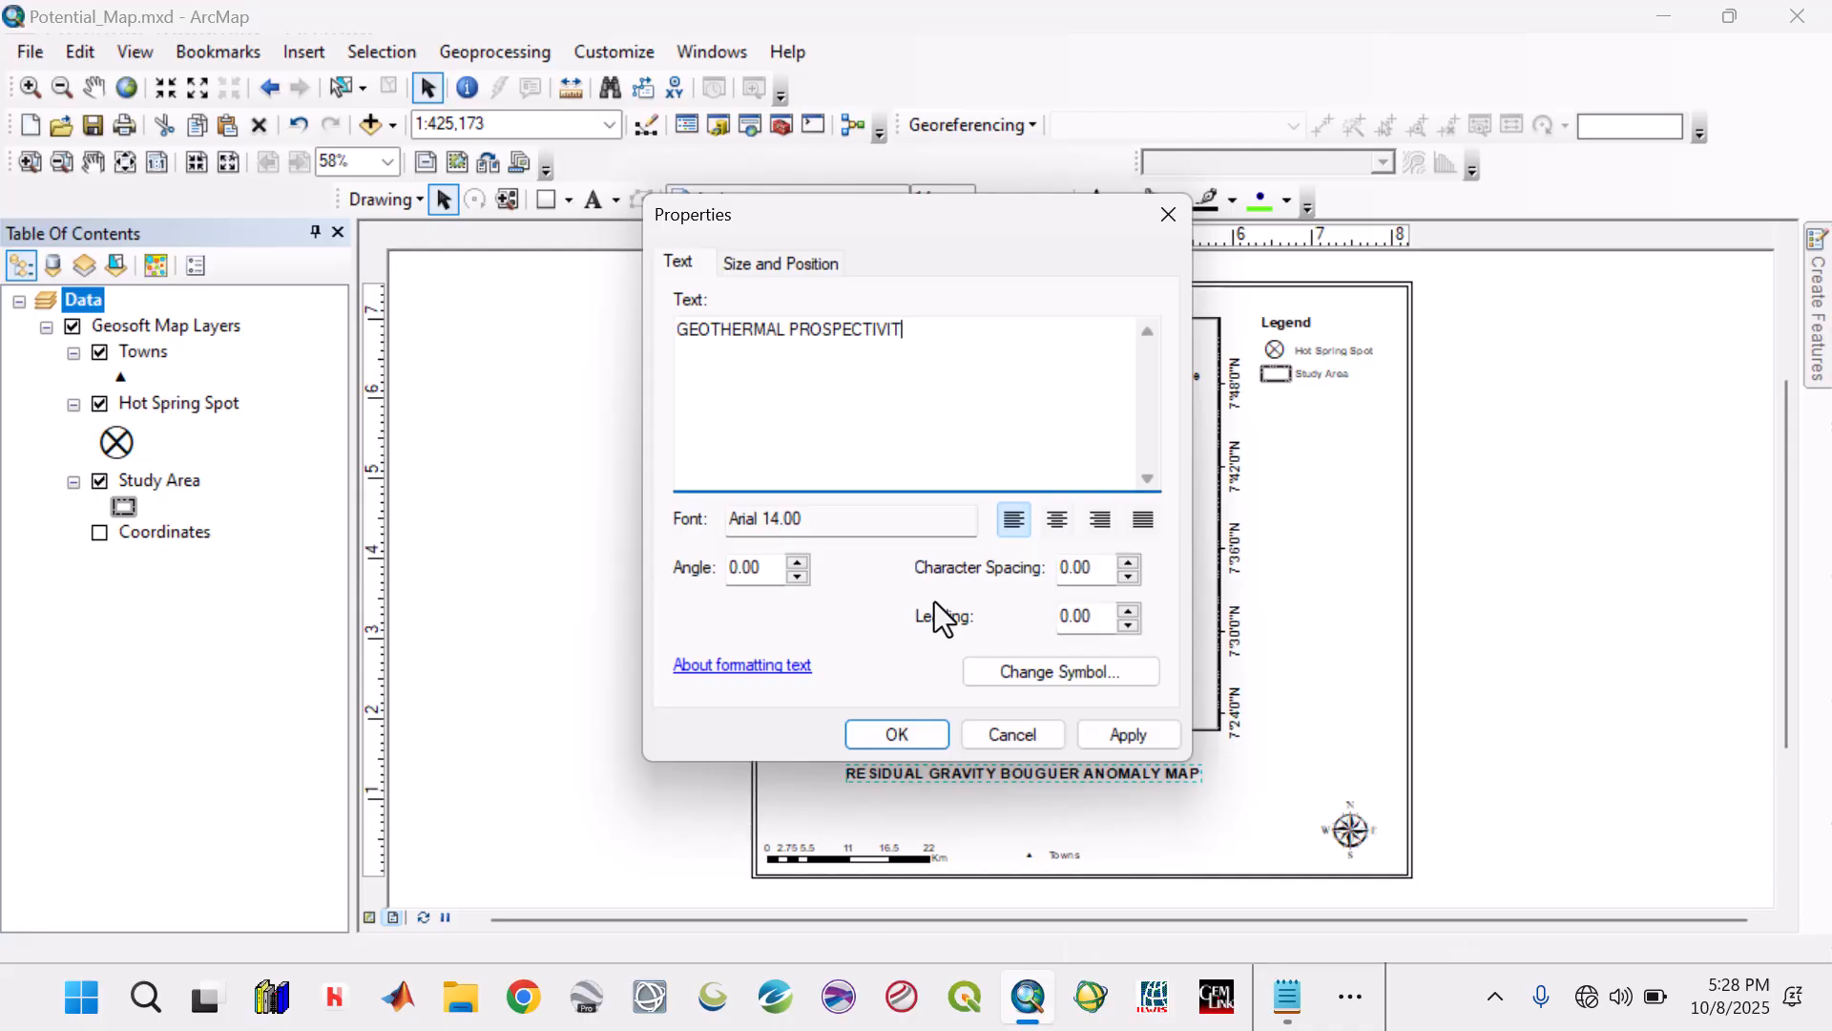
type("Y MAP")
left_click(1124, 735)
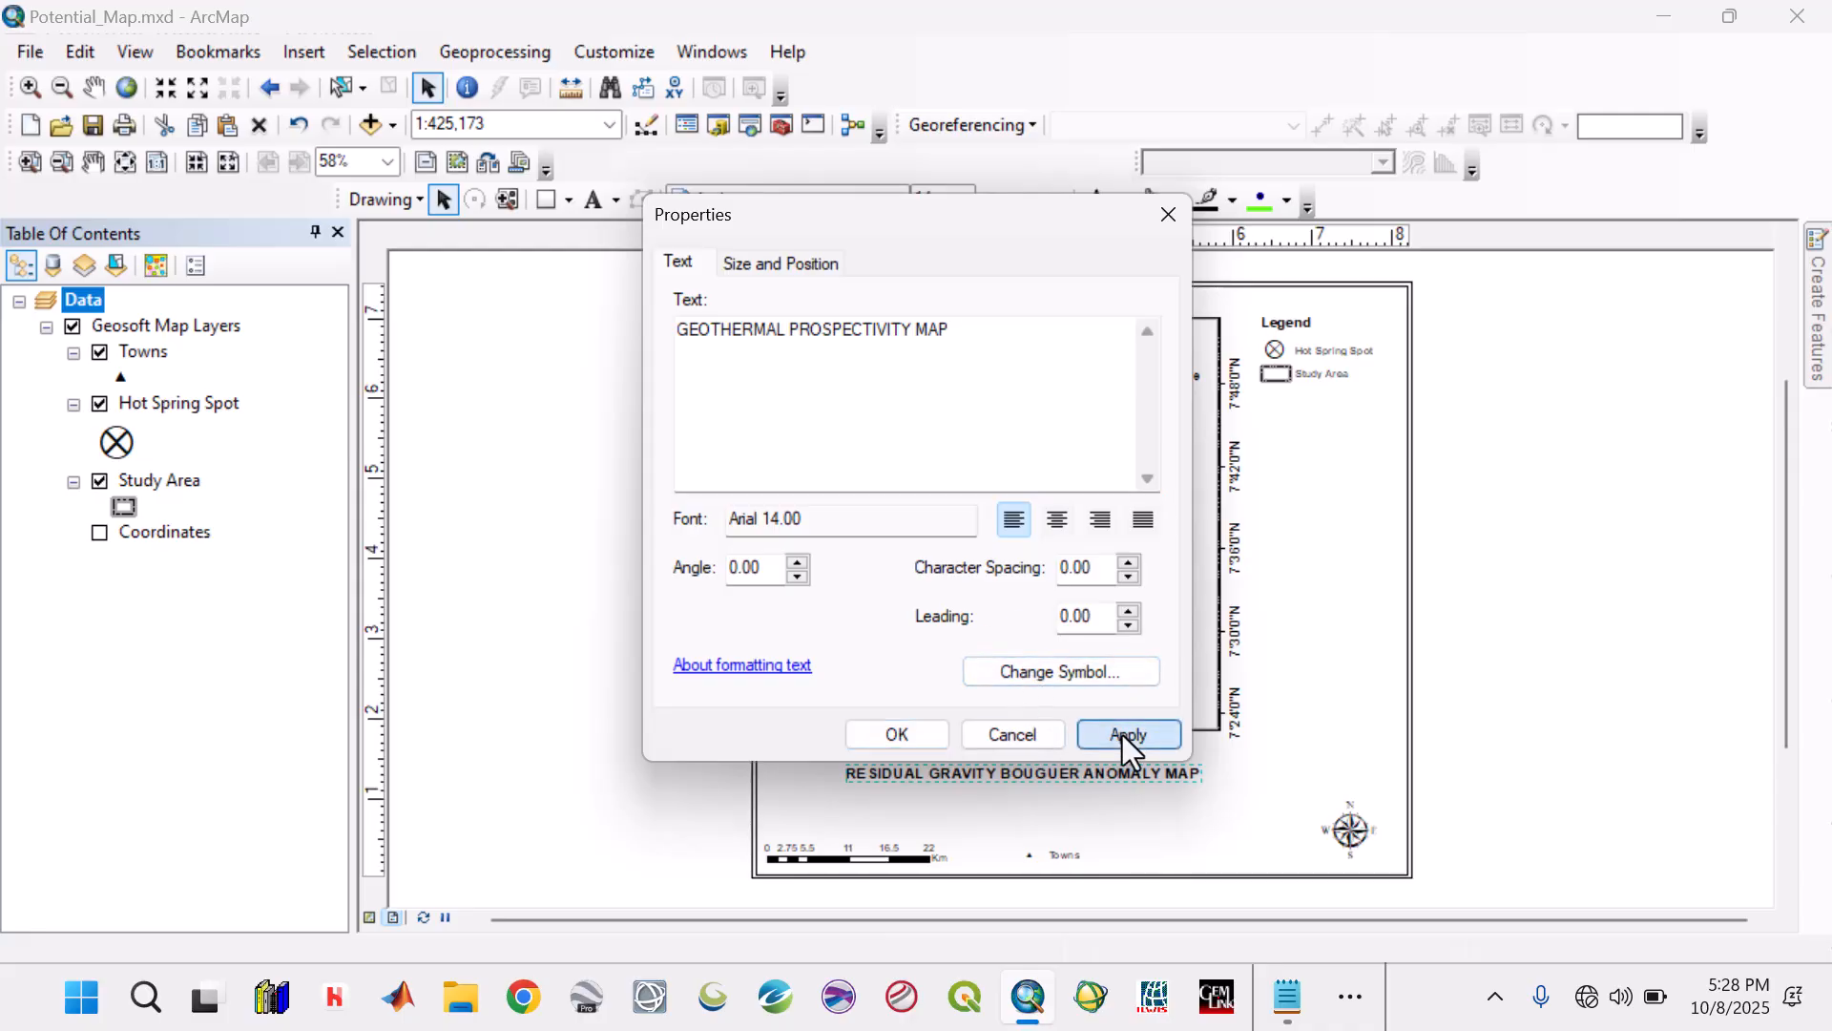
Confirm the title text, move the title slightly lower, and nudge the data frame down and slightly right to sit just above it.
left_click(897, 733)
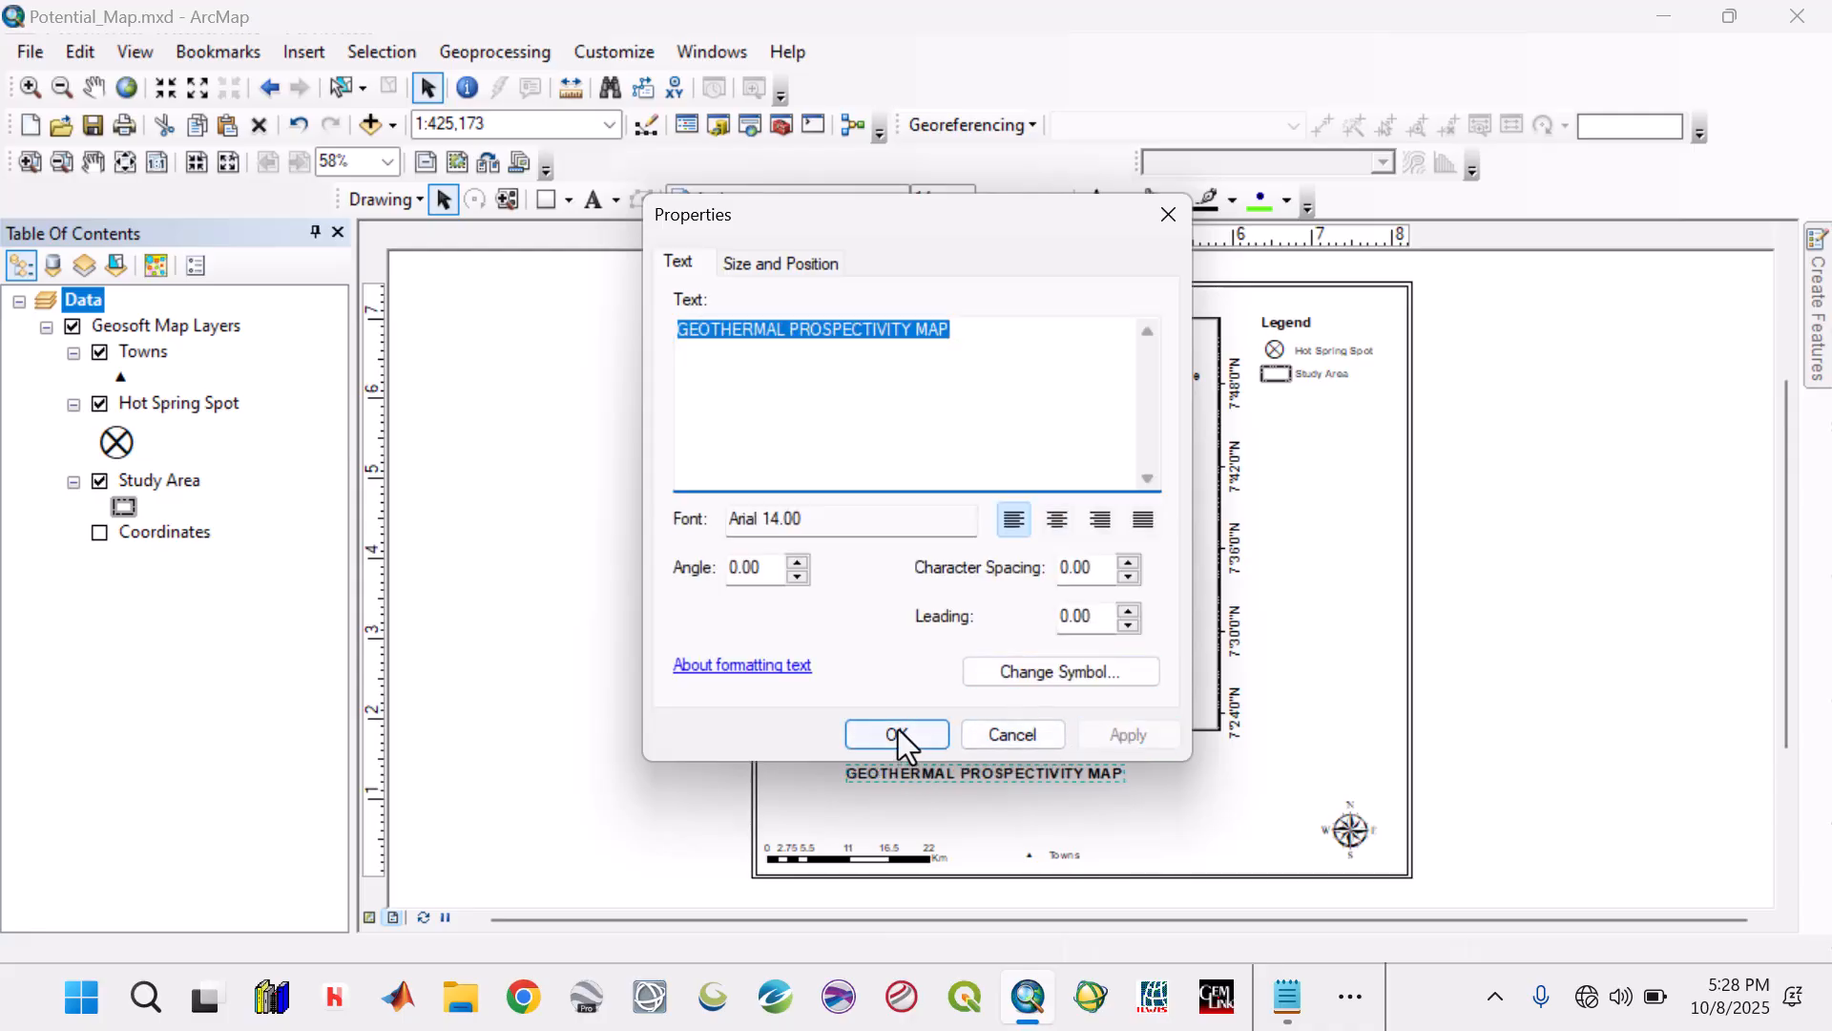
left_click_drag(949, 792, 982, 818)
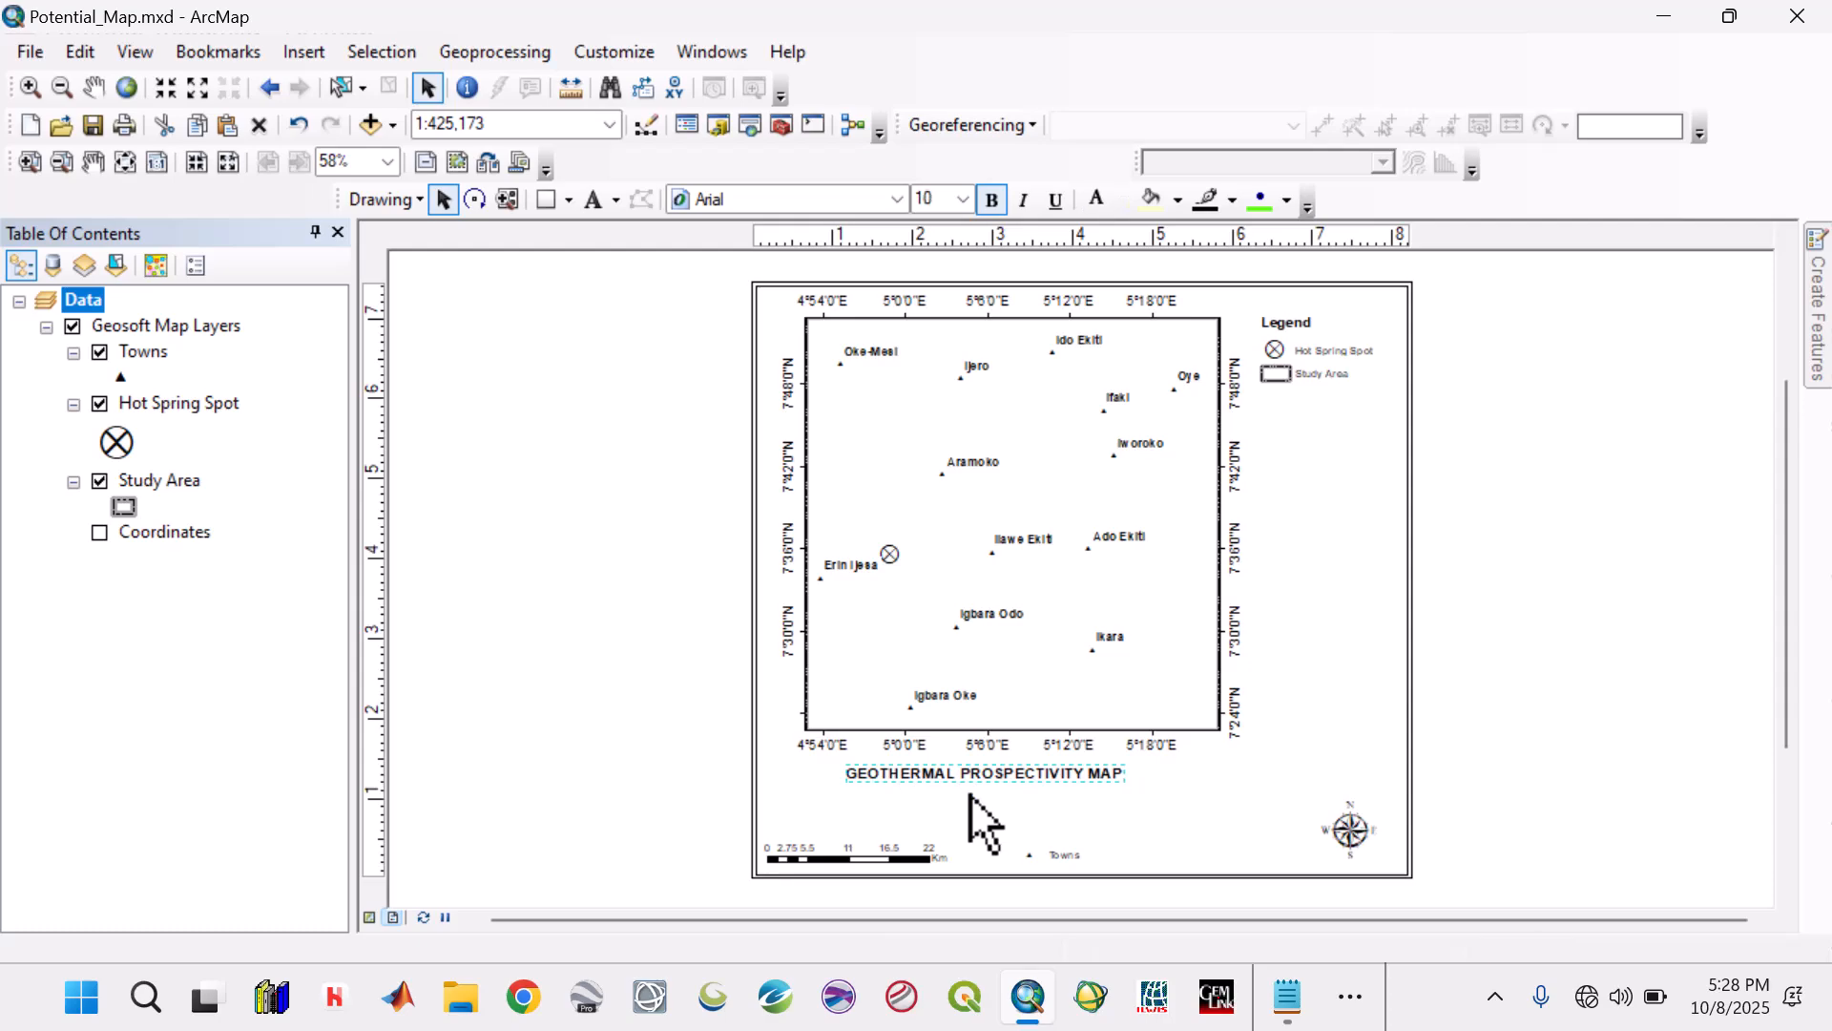
left_click(1017, 733)
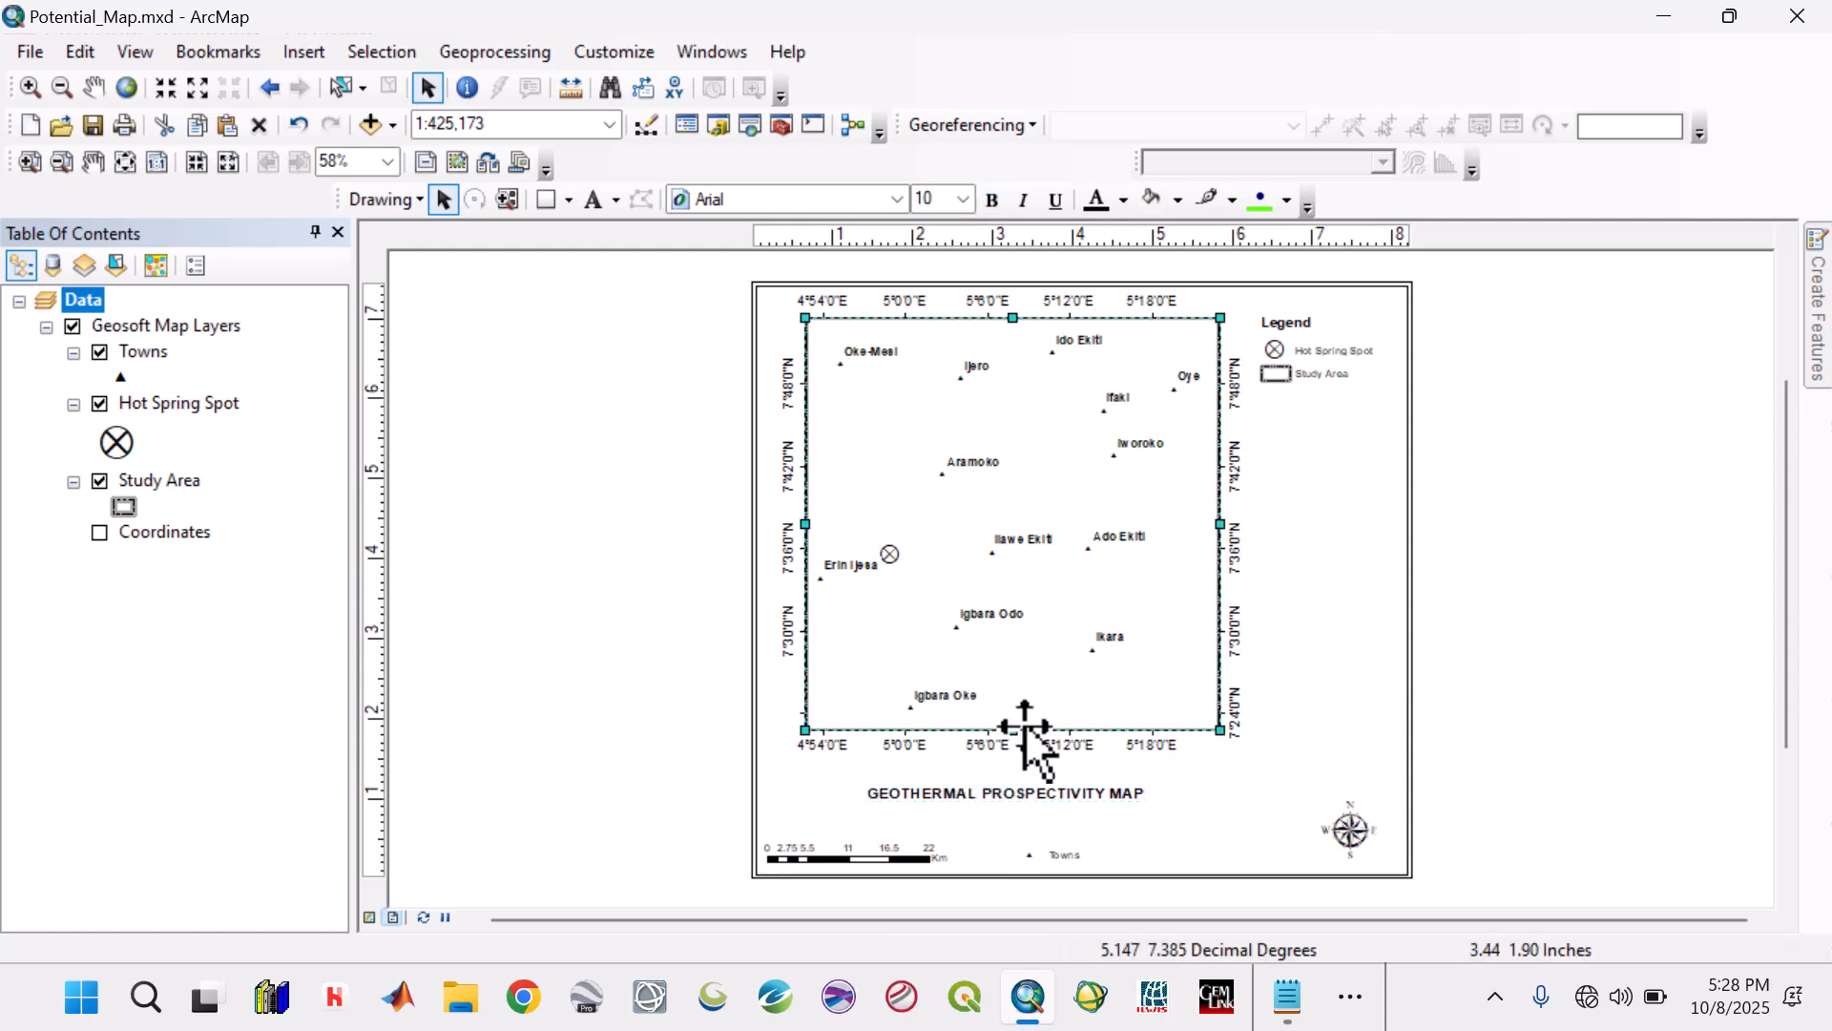
key("Down")
key("Down")
key("Down")
key("Down")
key("Down")
key("Down")
key("Down")
key("Down")
key("Down")
key("Down")
key("Down")
key("Down")
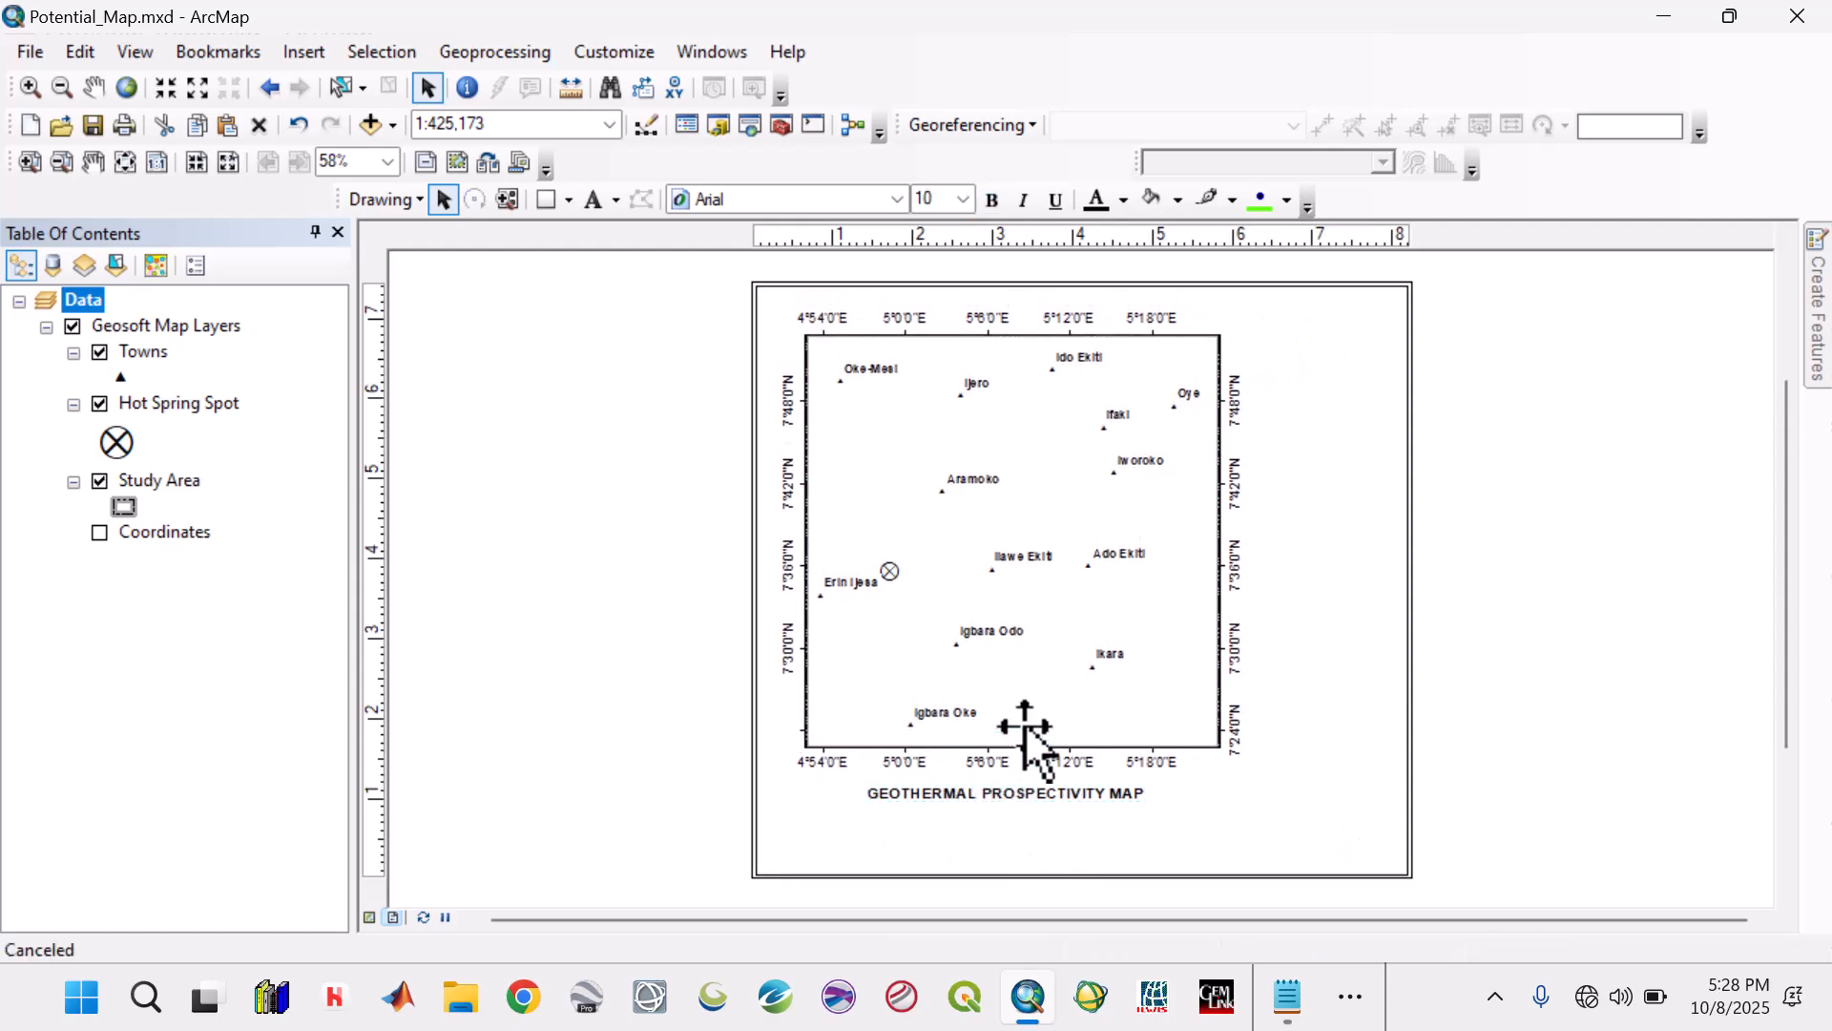
key("Down")
key("Down")
key("Down")
key("Down")
key("Right")
key("Right")
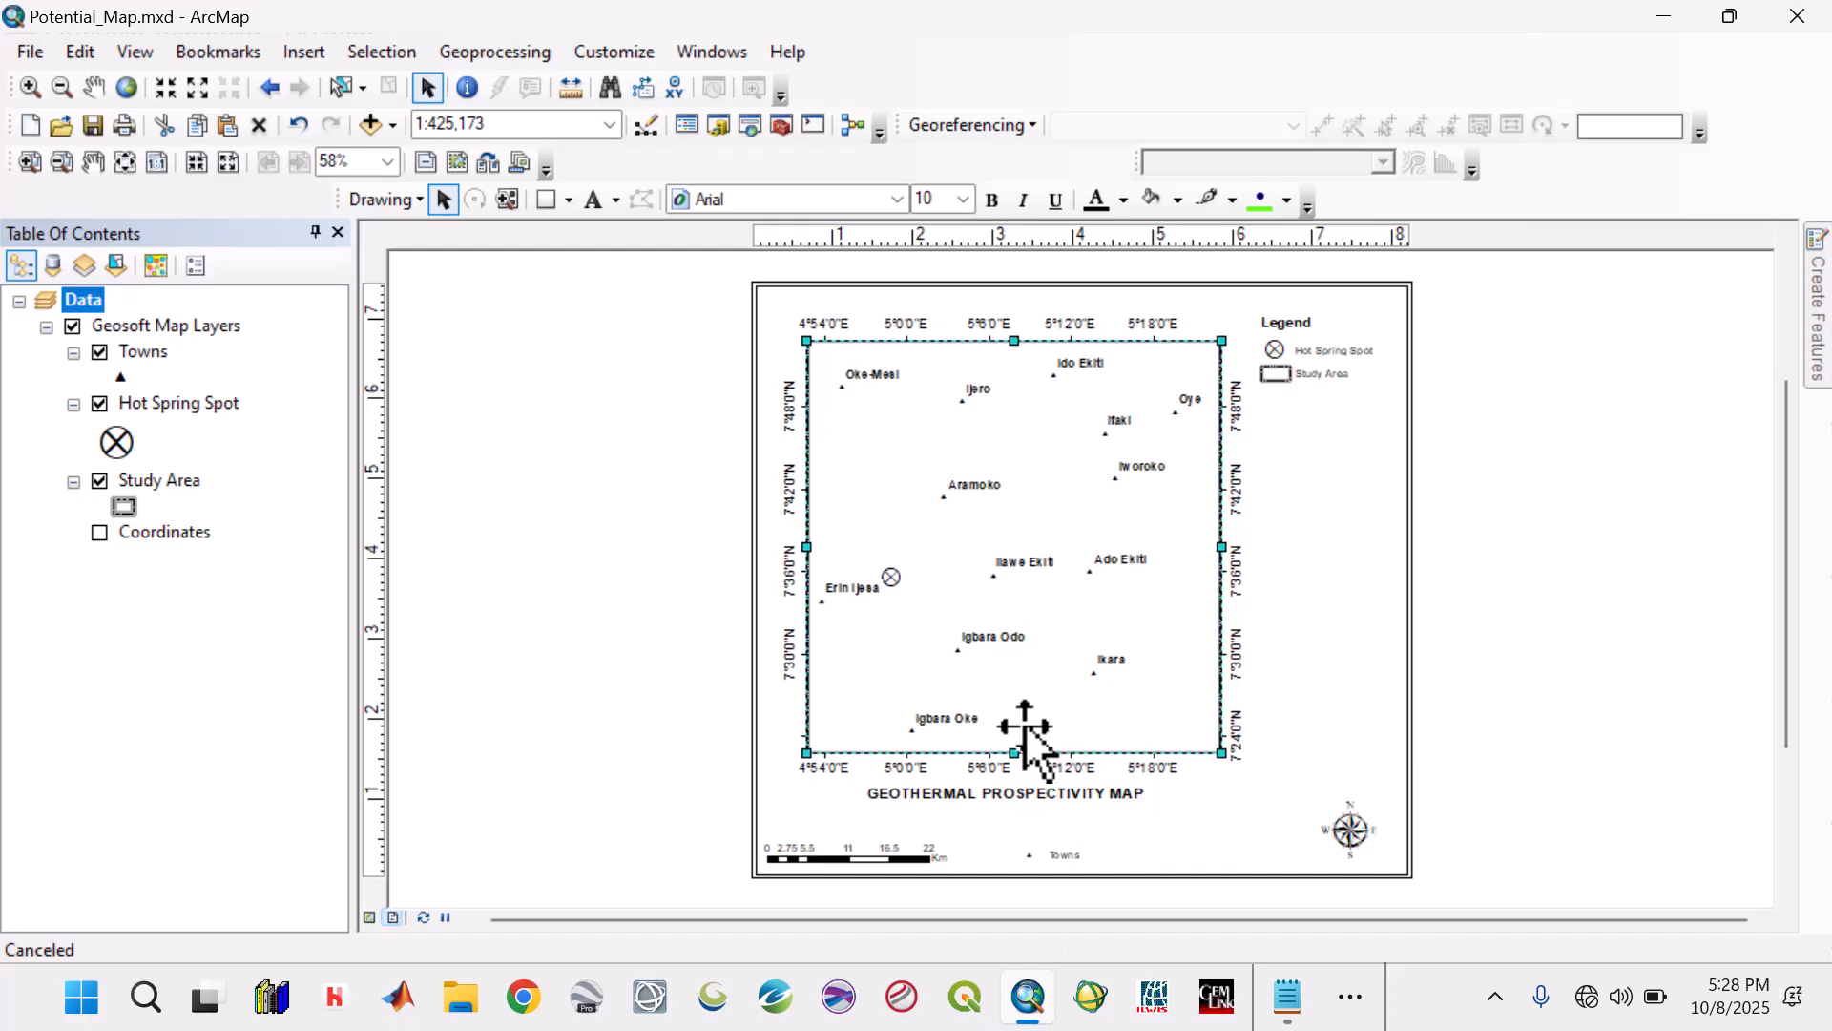
Nudge the map title slightly right so it lines up under the data frame.
left_click(1026, 794)
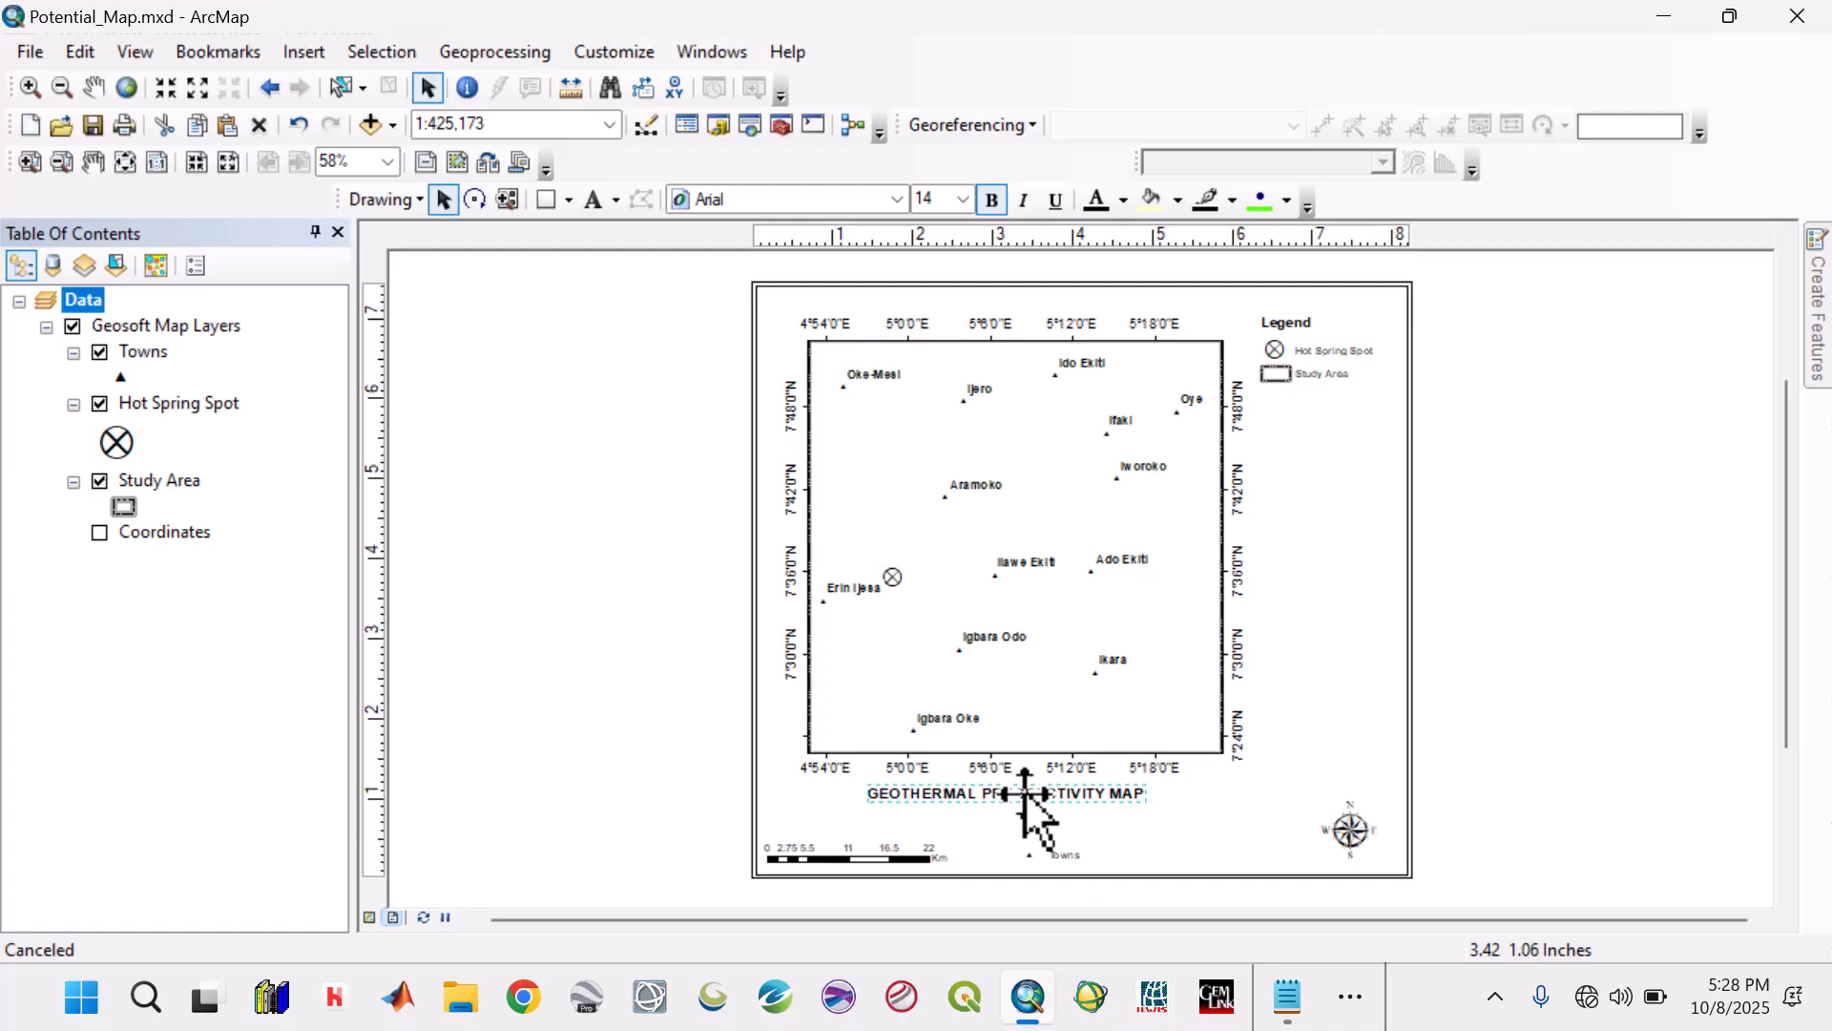
key("Right")
key("Right")
key("Right")
key("Right")
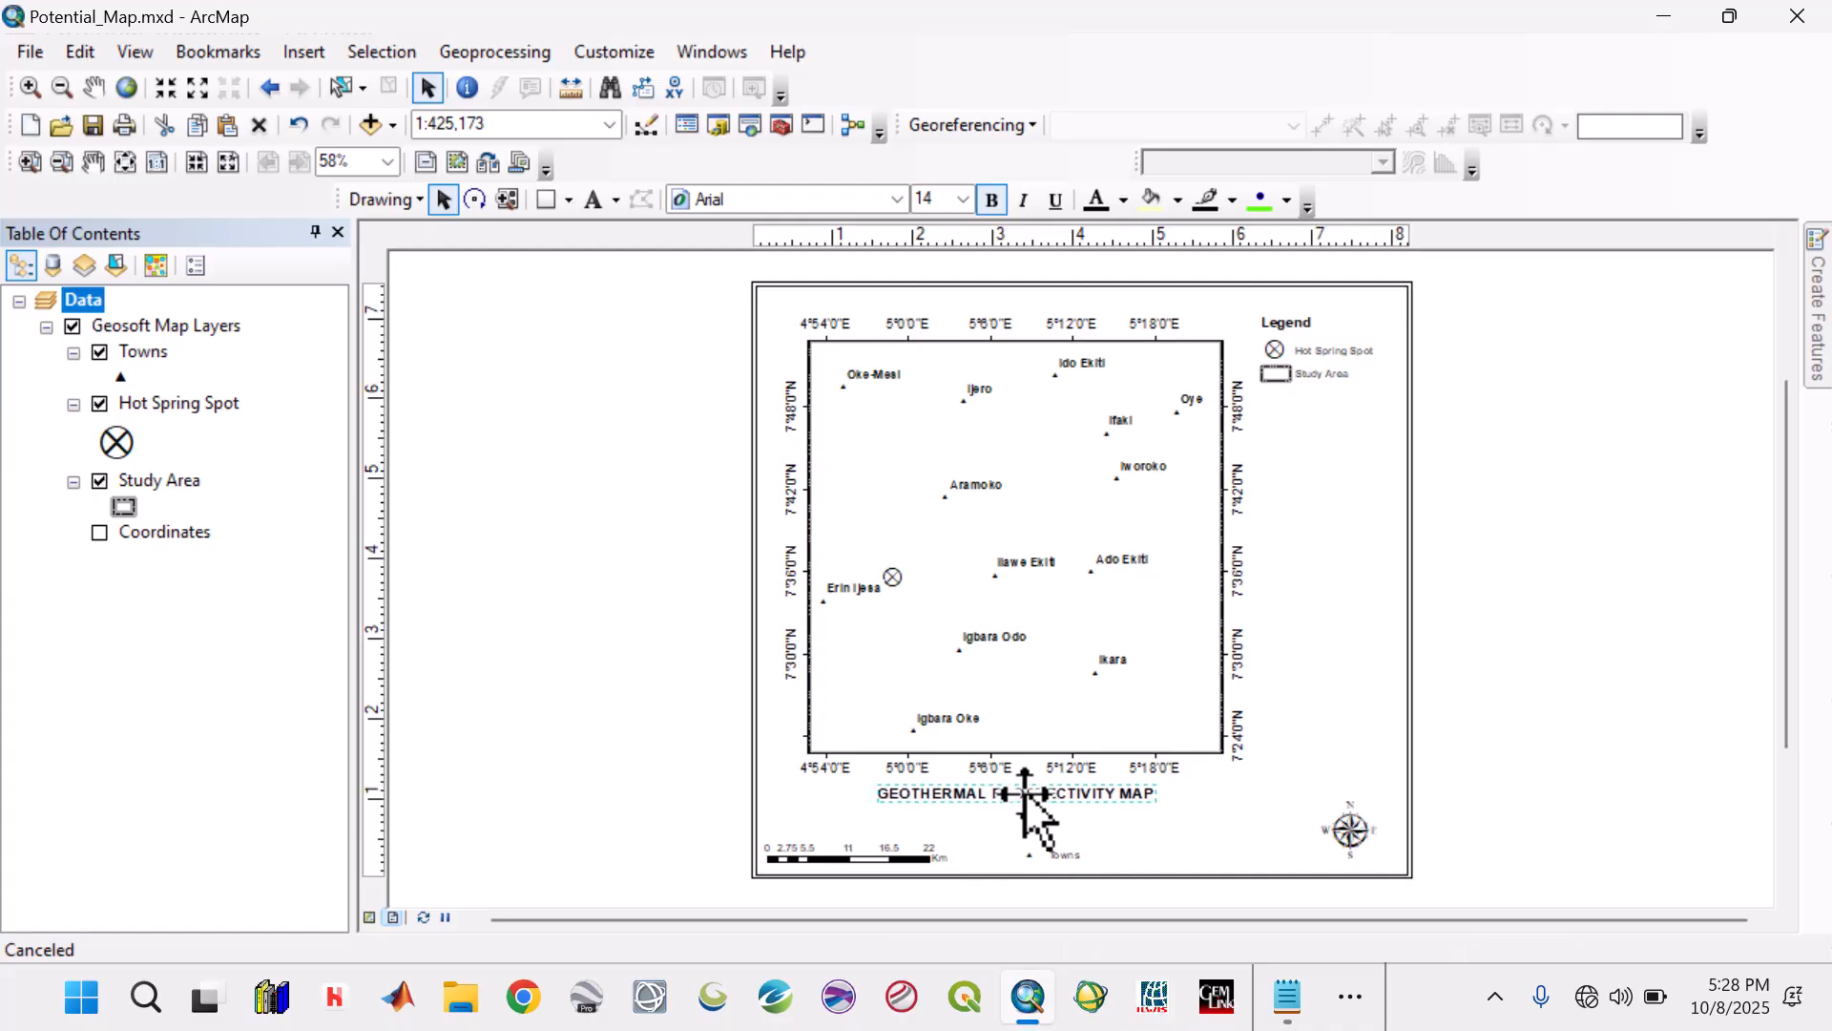
Extend the map title with OF THE STUDY AREA, placed on a second line.
double_click(1021, 796)
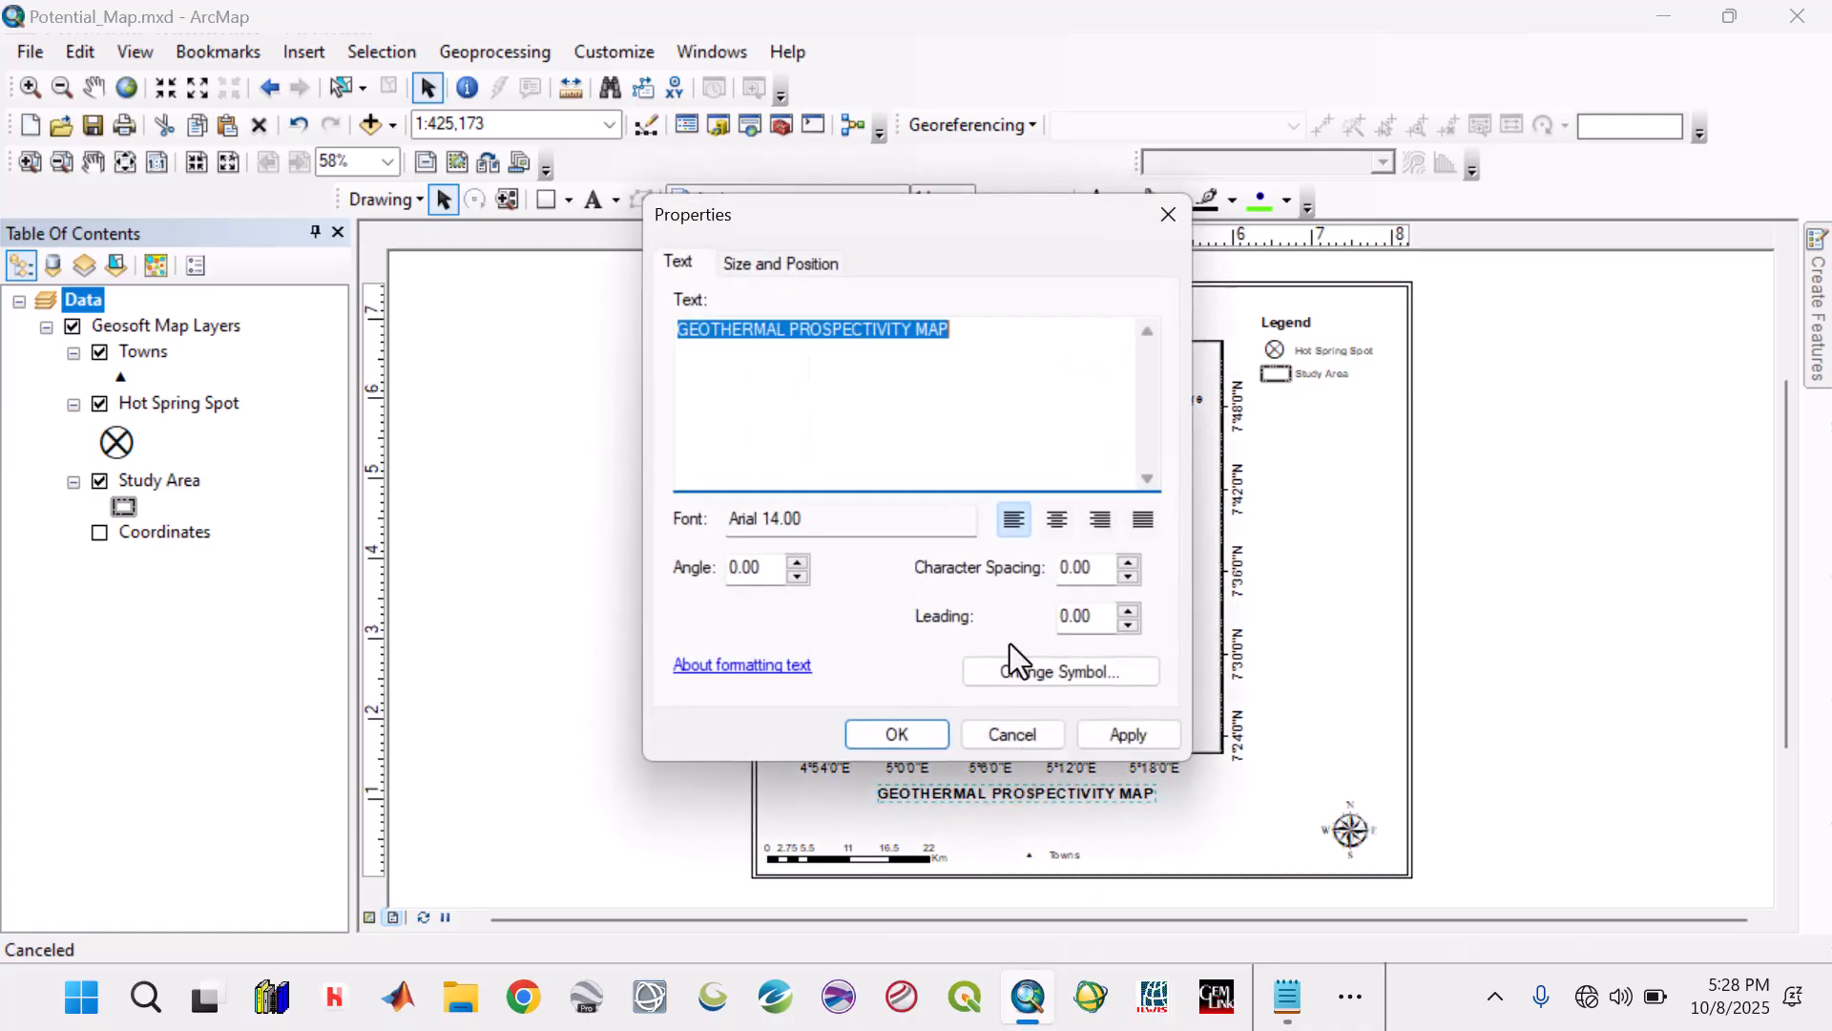
left_click(1009, 328)
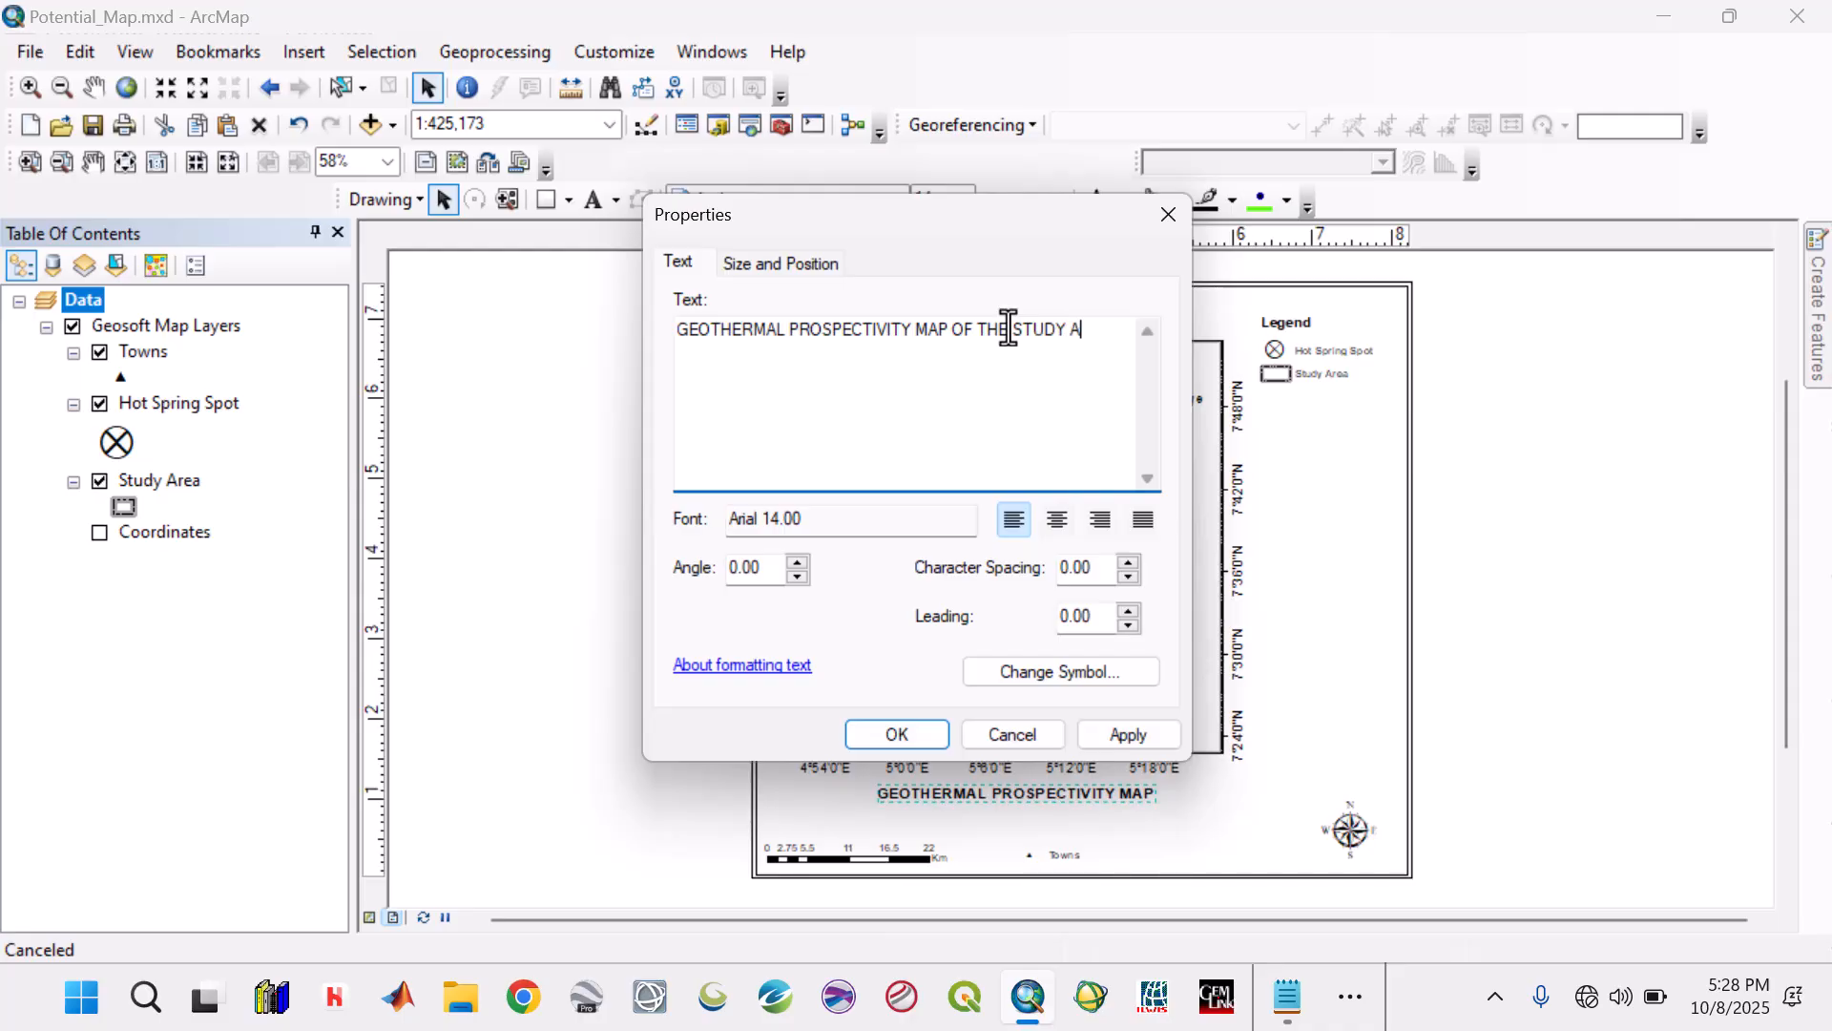
left_click(956, 328)
key("BackSpace")
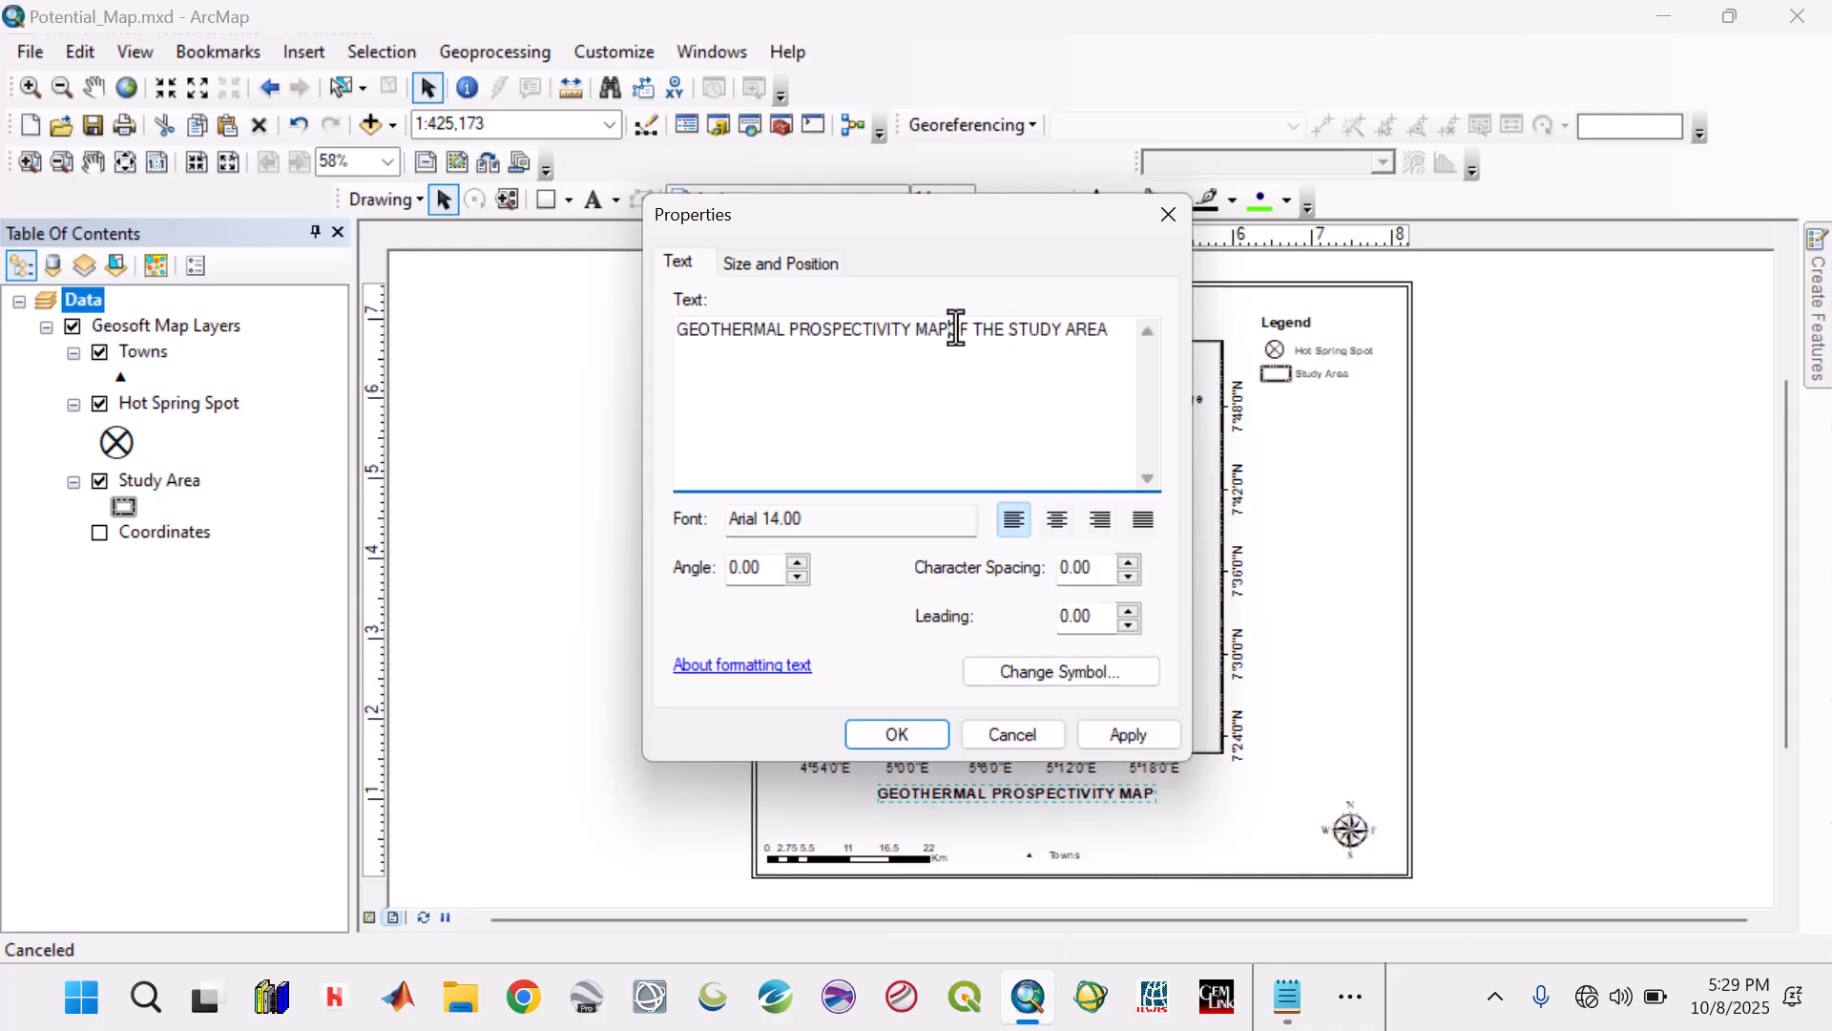
key("Return")
left_click(885, 360)
Center-align the two-line map title and reposition it centrally beneath the data frame.
left_click_drag(886, 360, 677, 338)
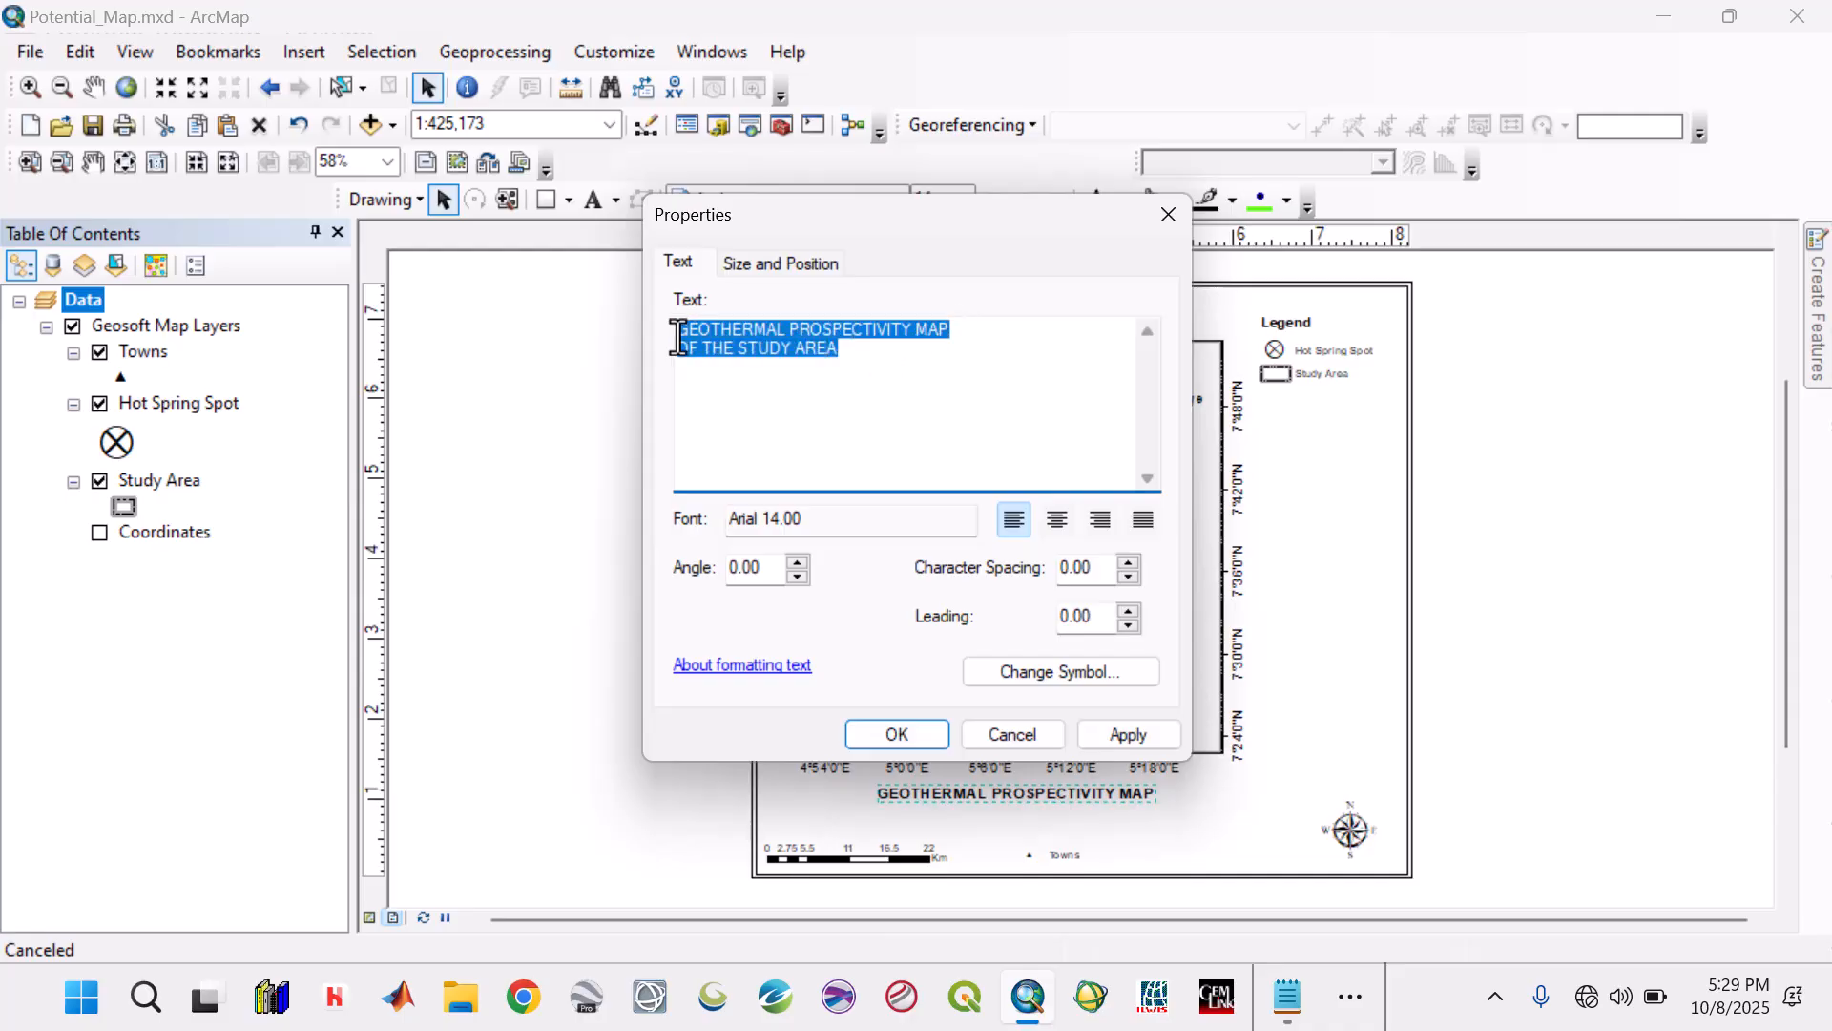
left_click(1070, 520)
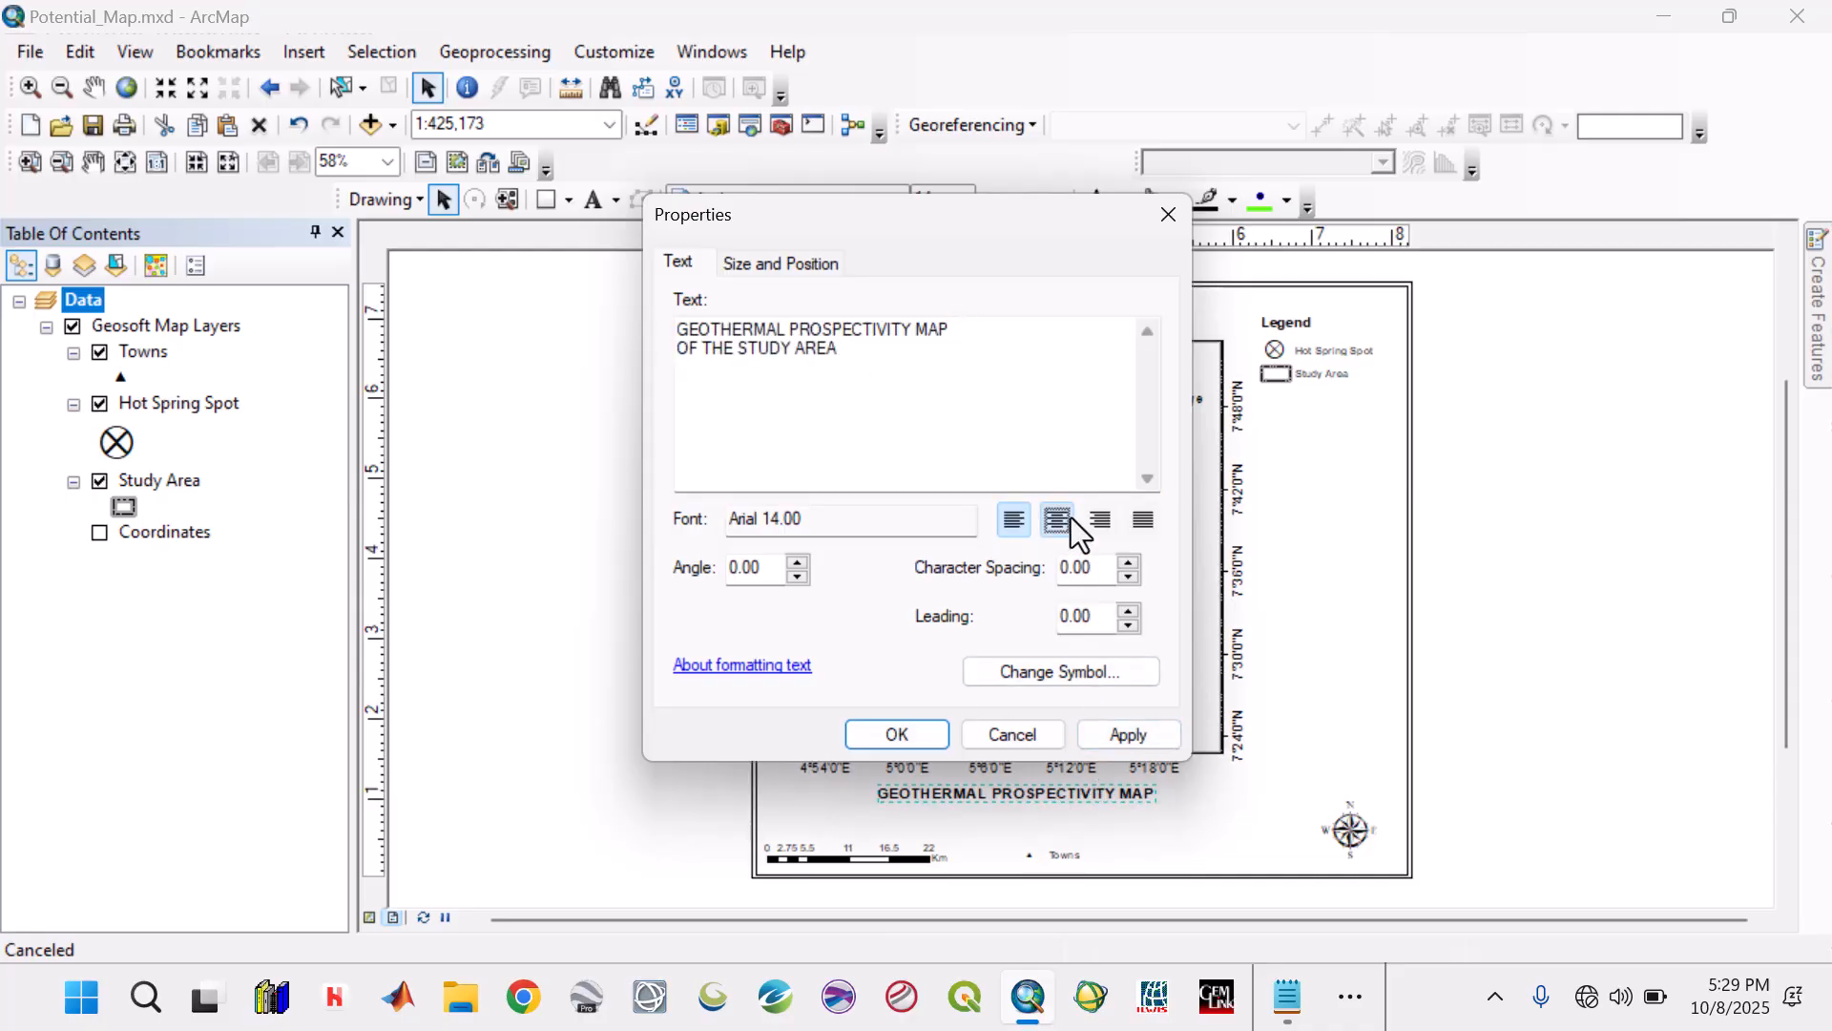
left_click(1107, 737)
left_click_drag(899, 776, 1028, 794)
left_click(1244, 818)
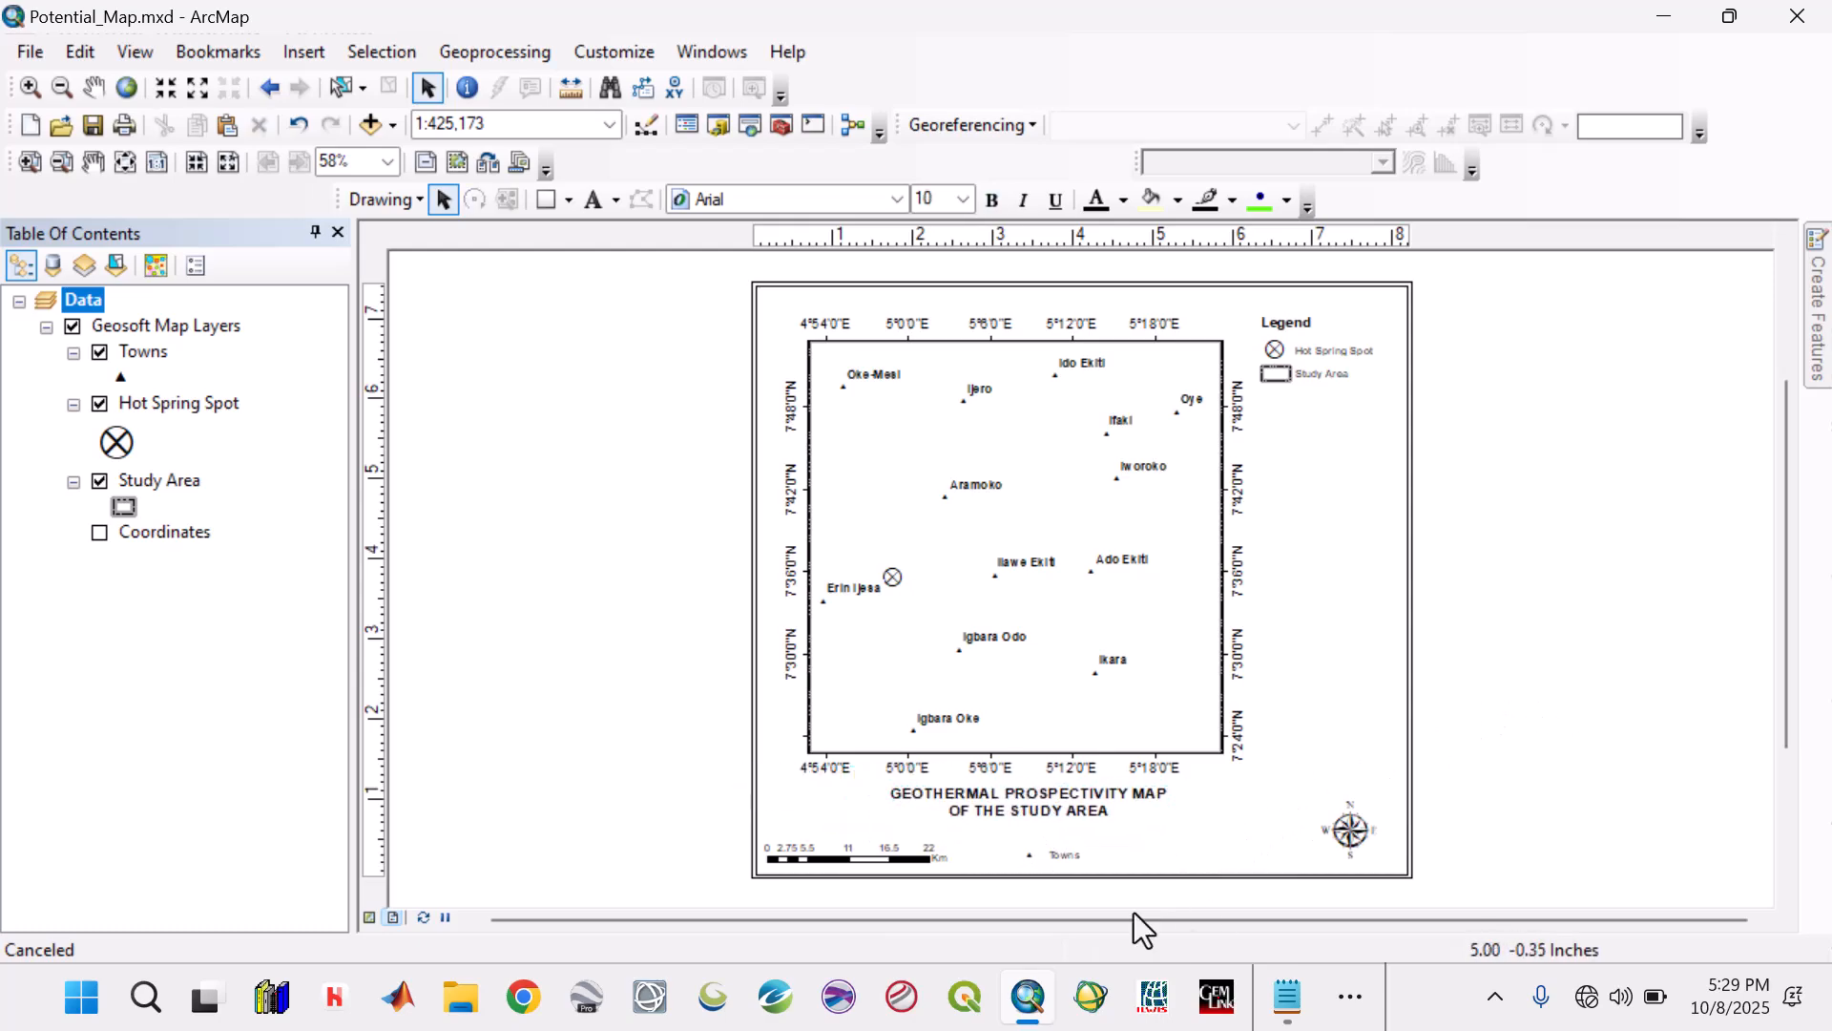
Move the separate Towns legend entry below the Study Area entry and shift the main legend down slightly to close the gap.
left_click(1069, 855)
left_click_drag(1071, 855, 1319, 401)
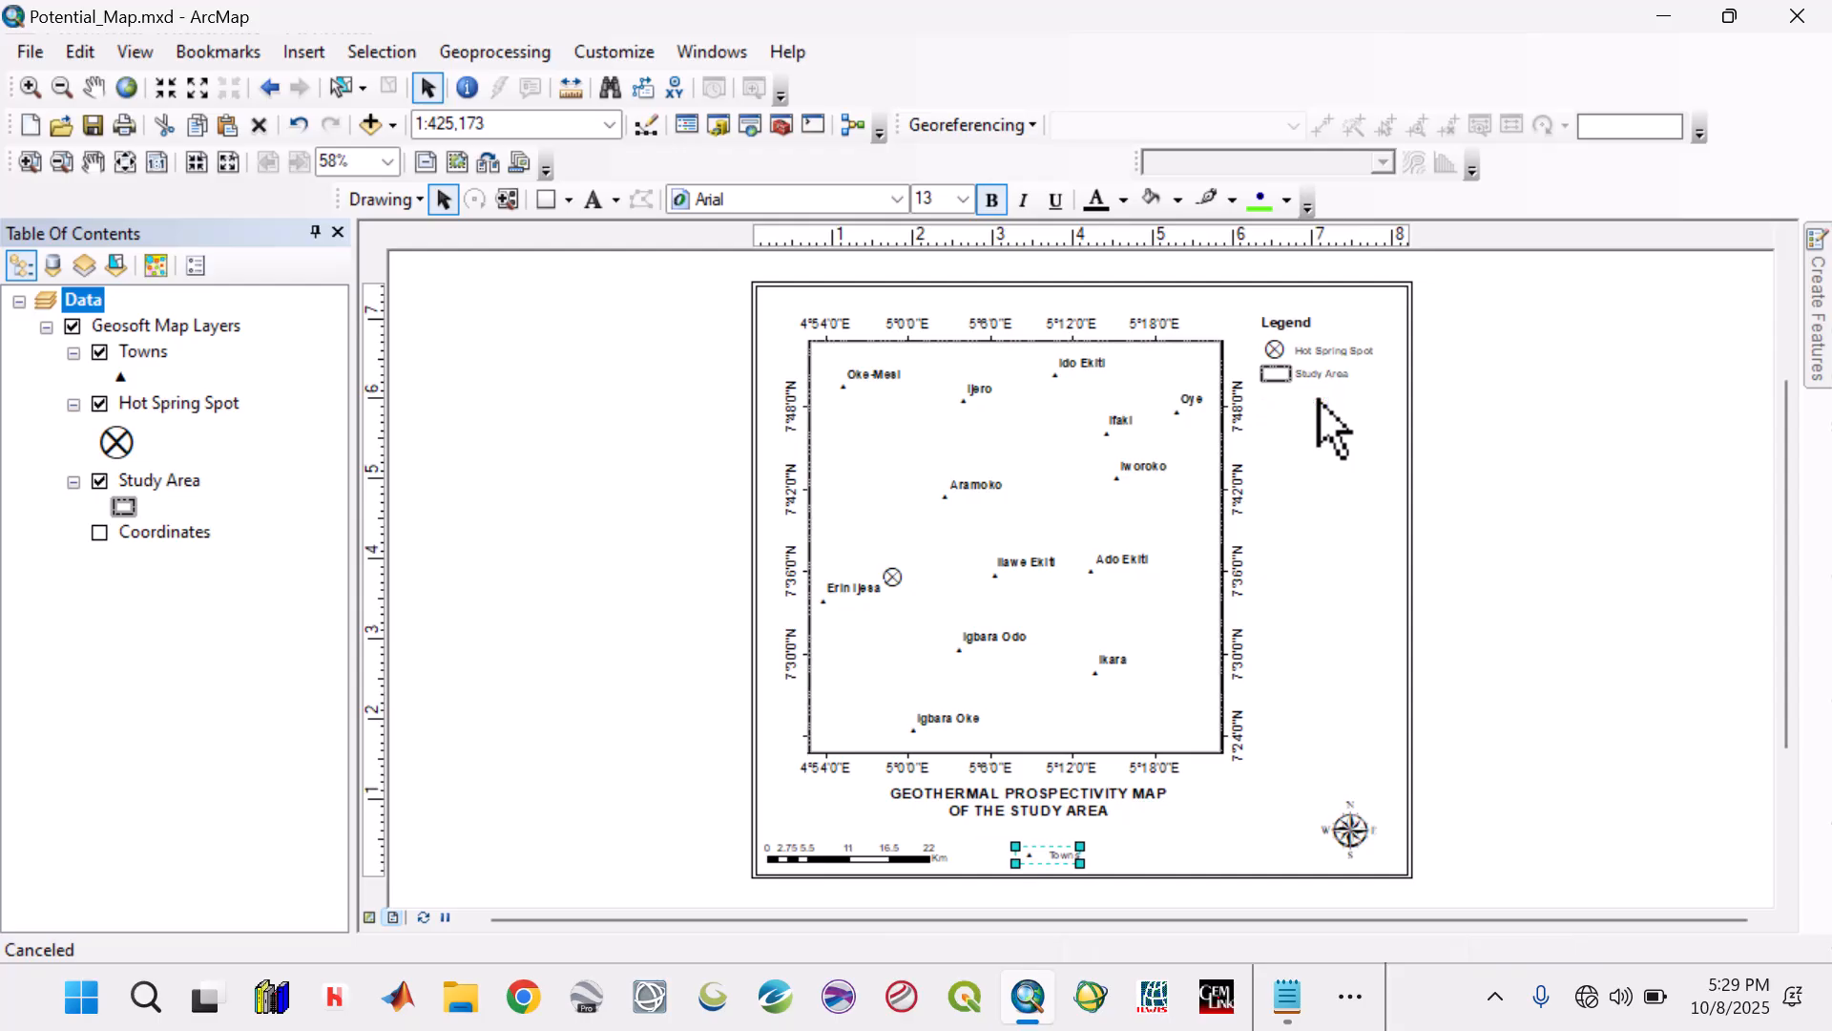
left_click(1496, 388)
left_click(1285, 340)
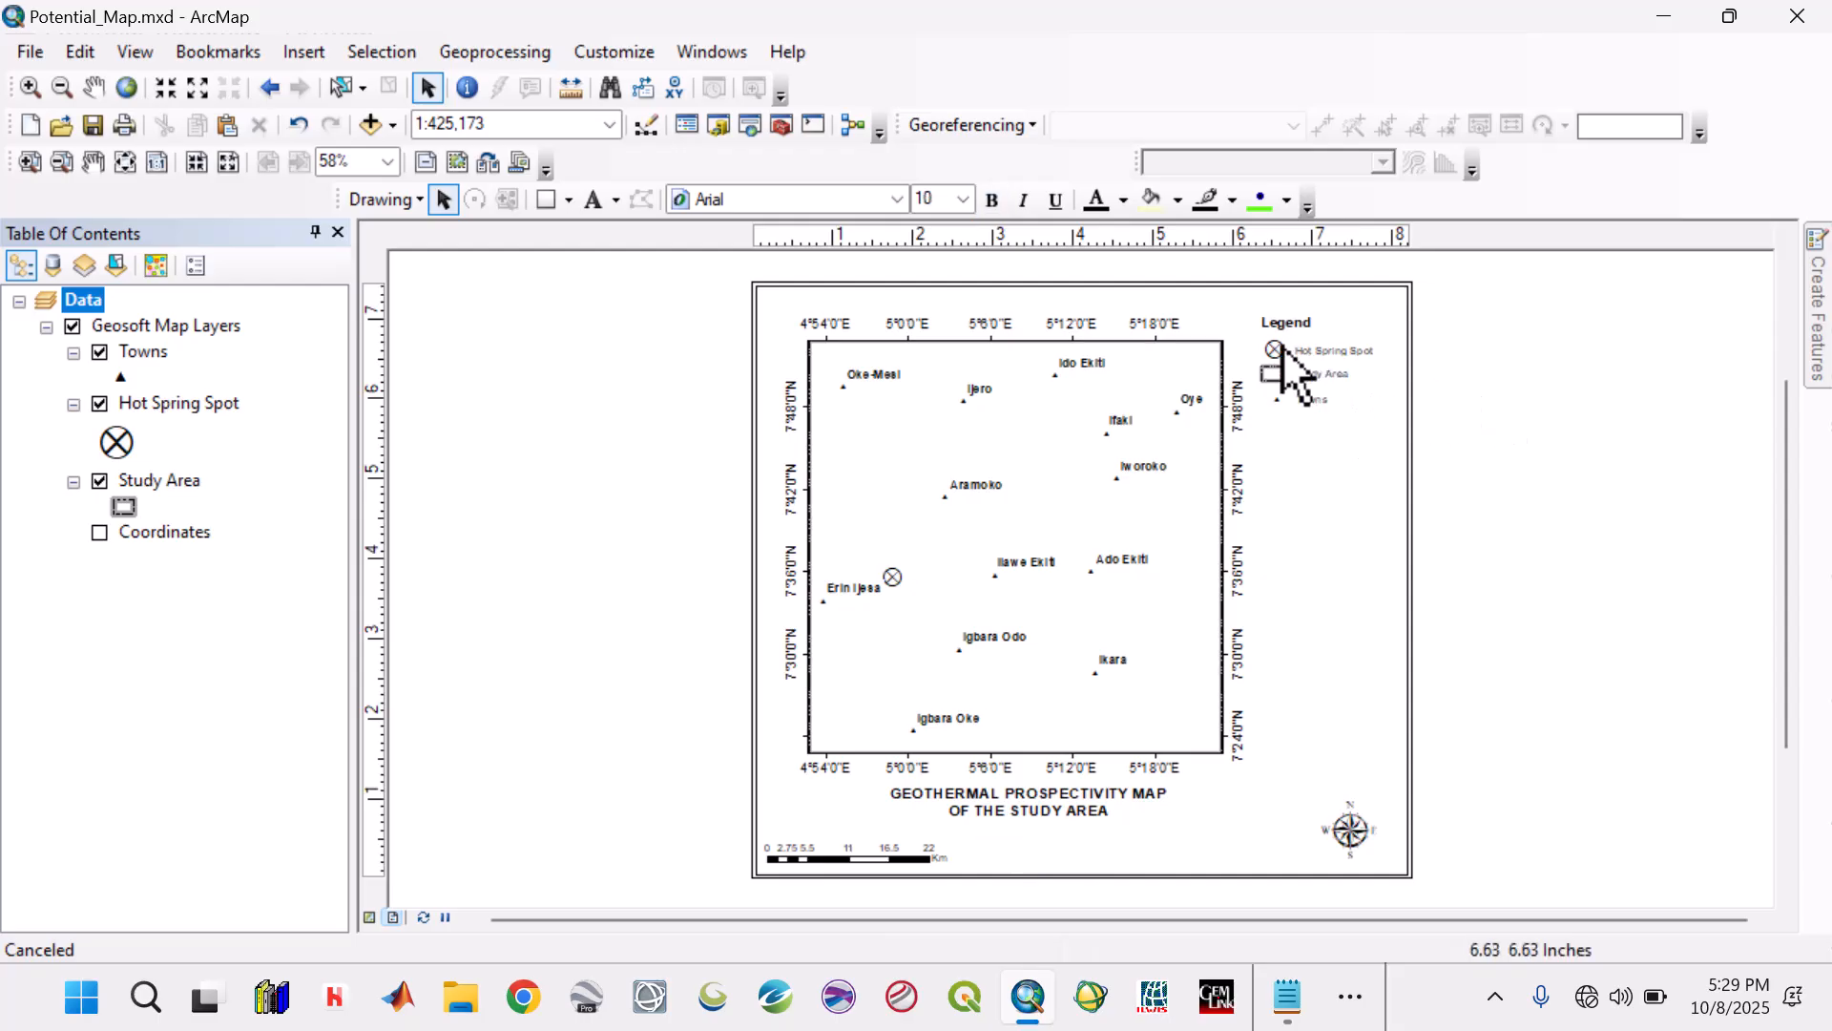
left_click_drag(1282, 349, 1306, 405)
left_click(1309, 403)
left_click(1476, 438)
left_click(1309, 402)
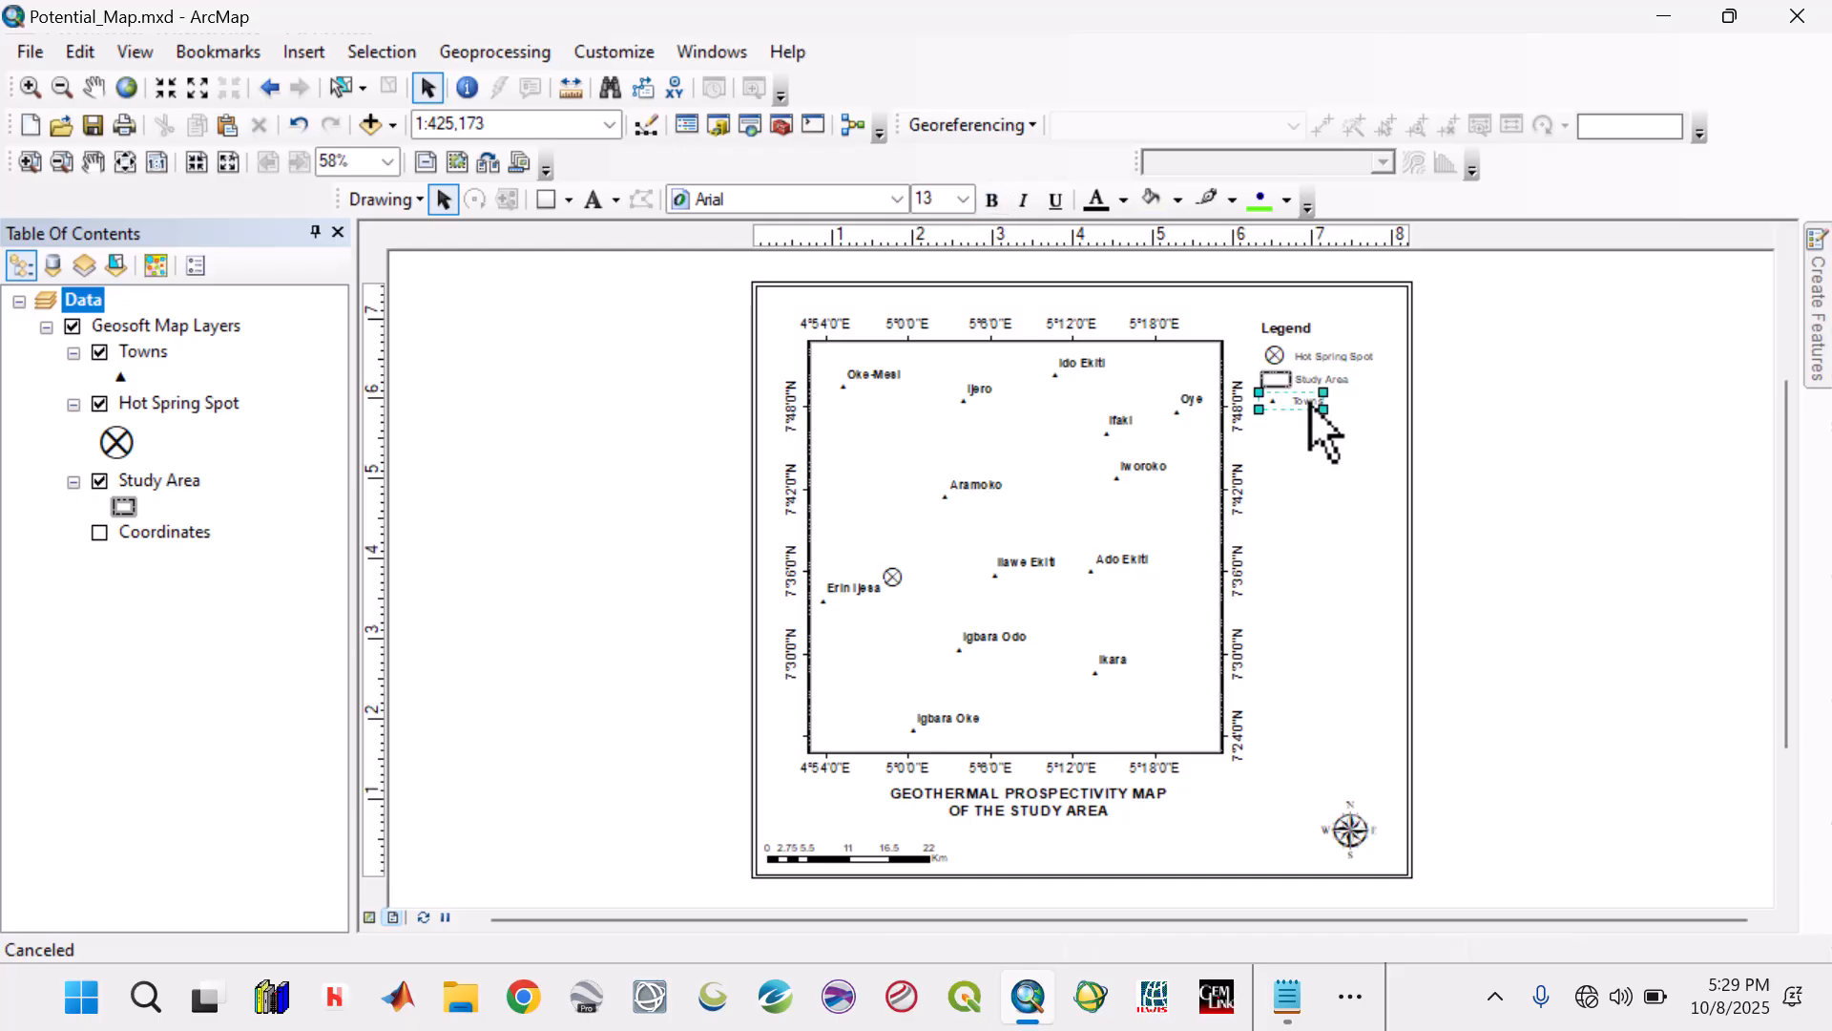
left_click(1454, 420)
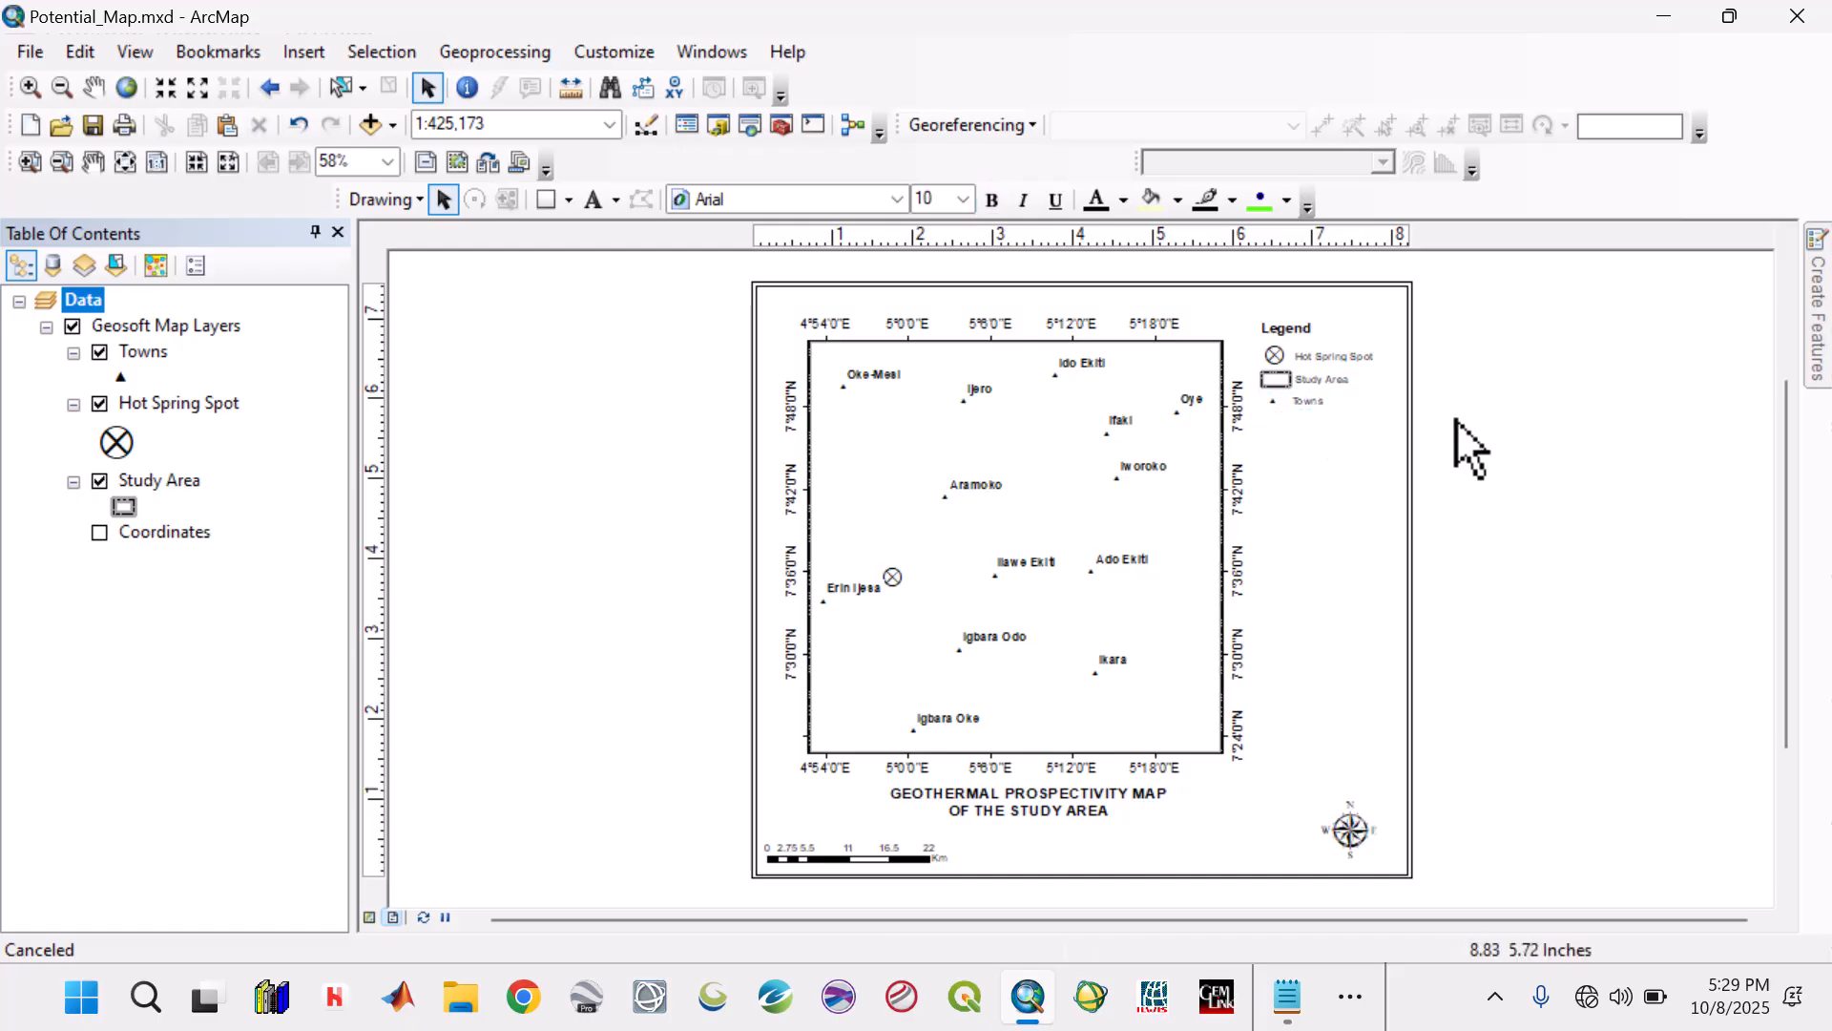
Shift the north arrow and the scale bar slightly inward from the layout border.
left_click(1353, 844)
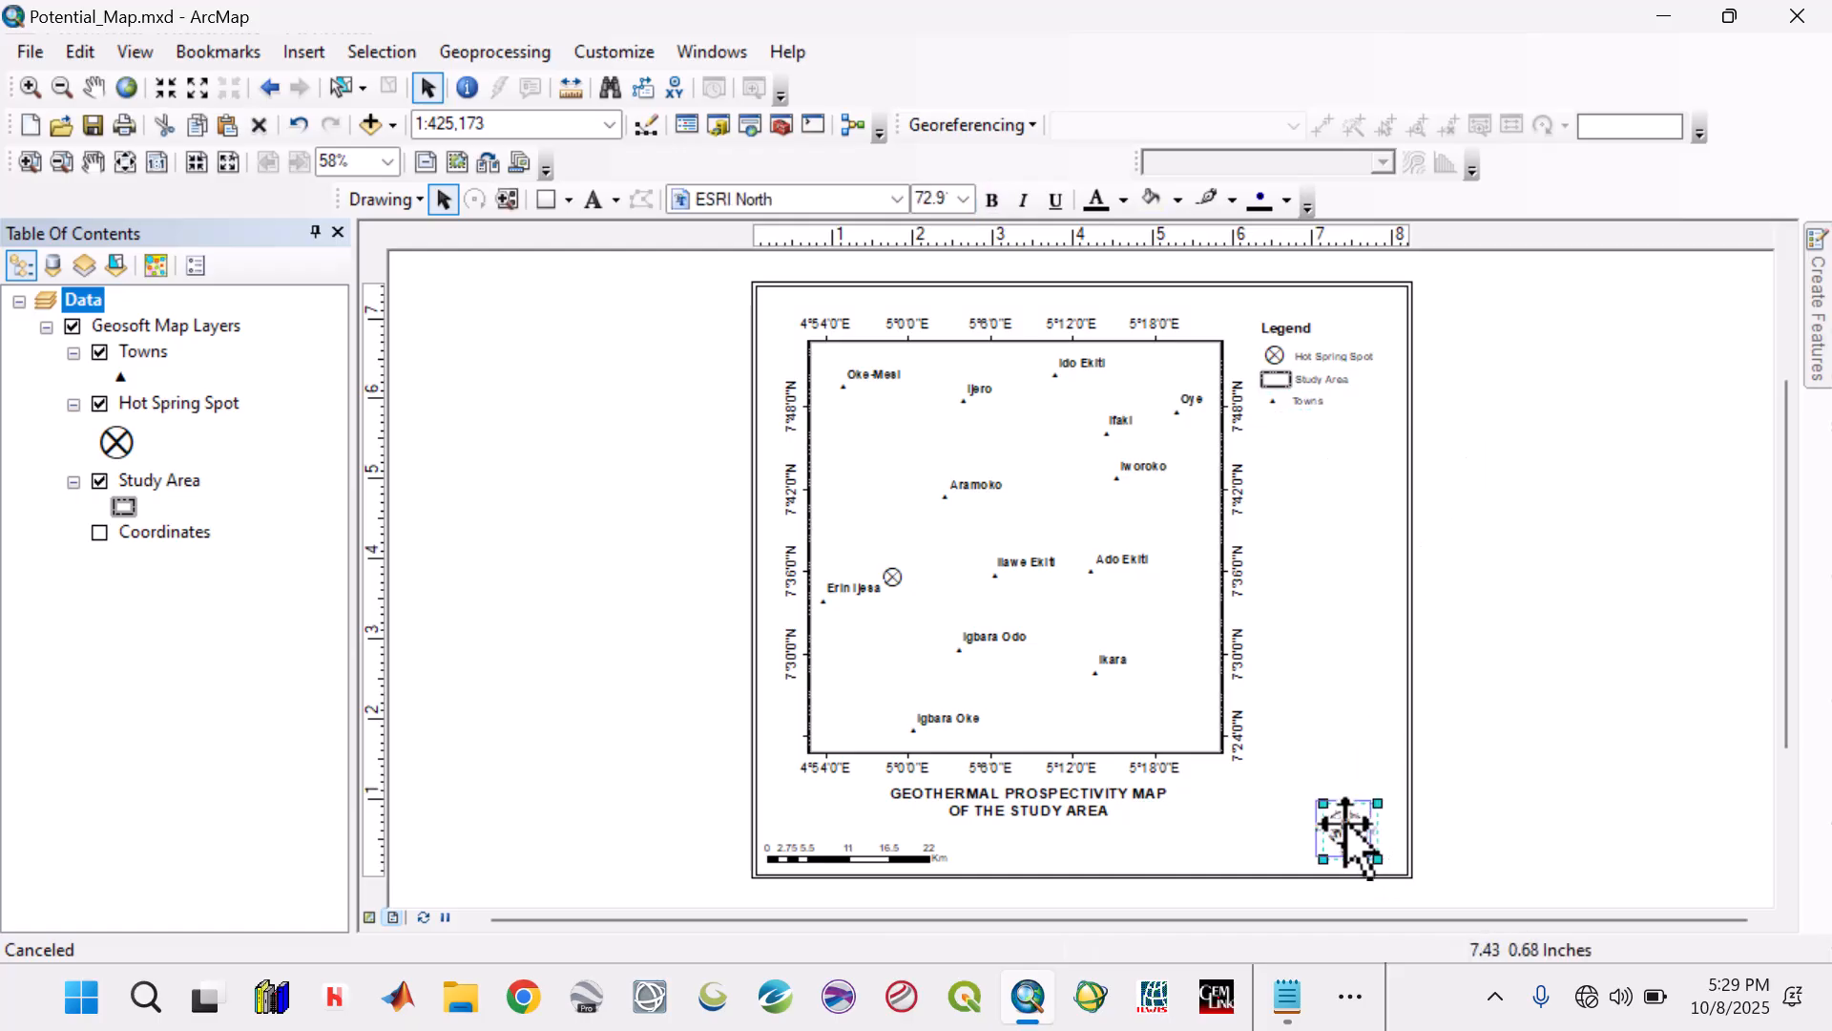
left_click(1493, 777)
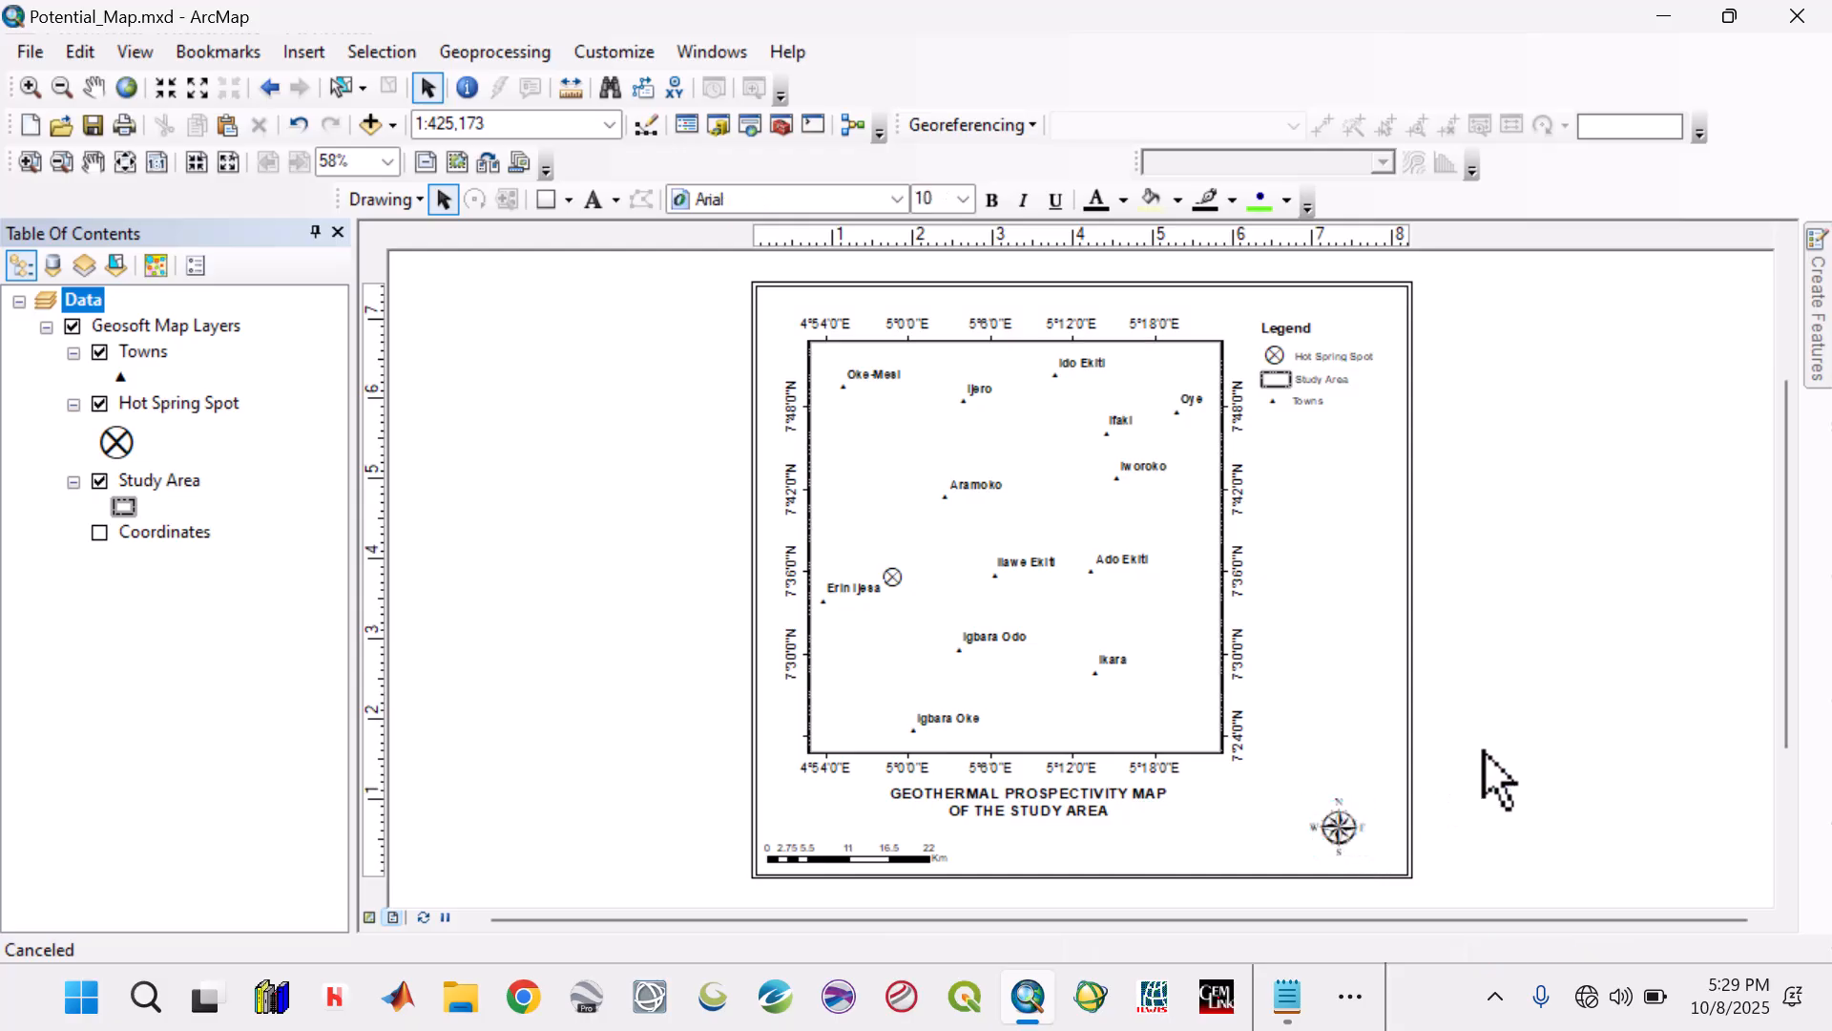
left_click(912, 851)
left_click_drag(876, 863, 880, 851)
left_click(1561, 708)
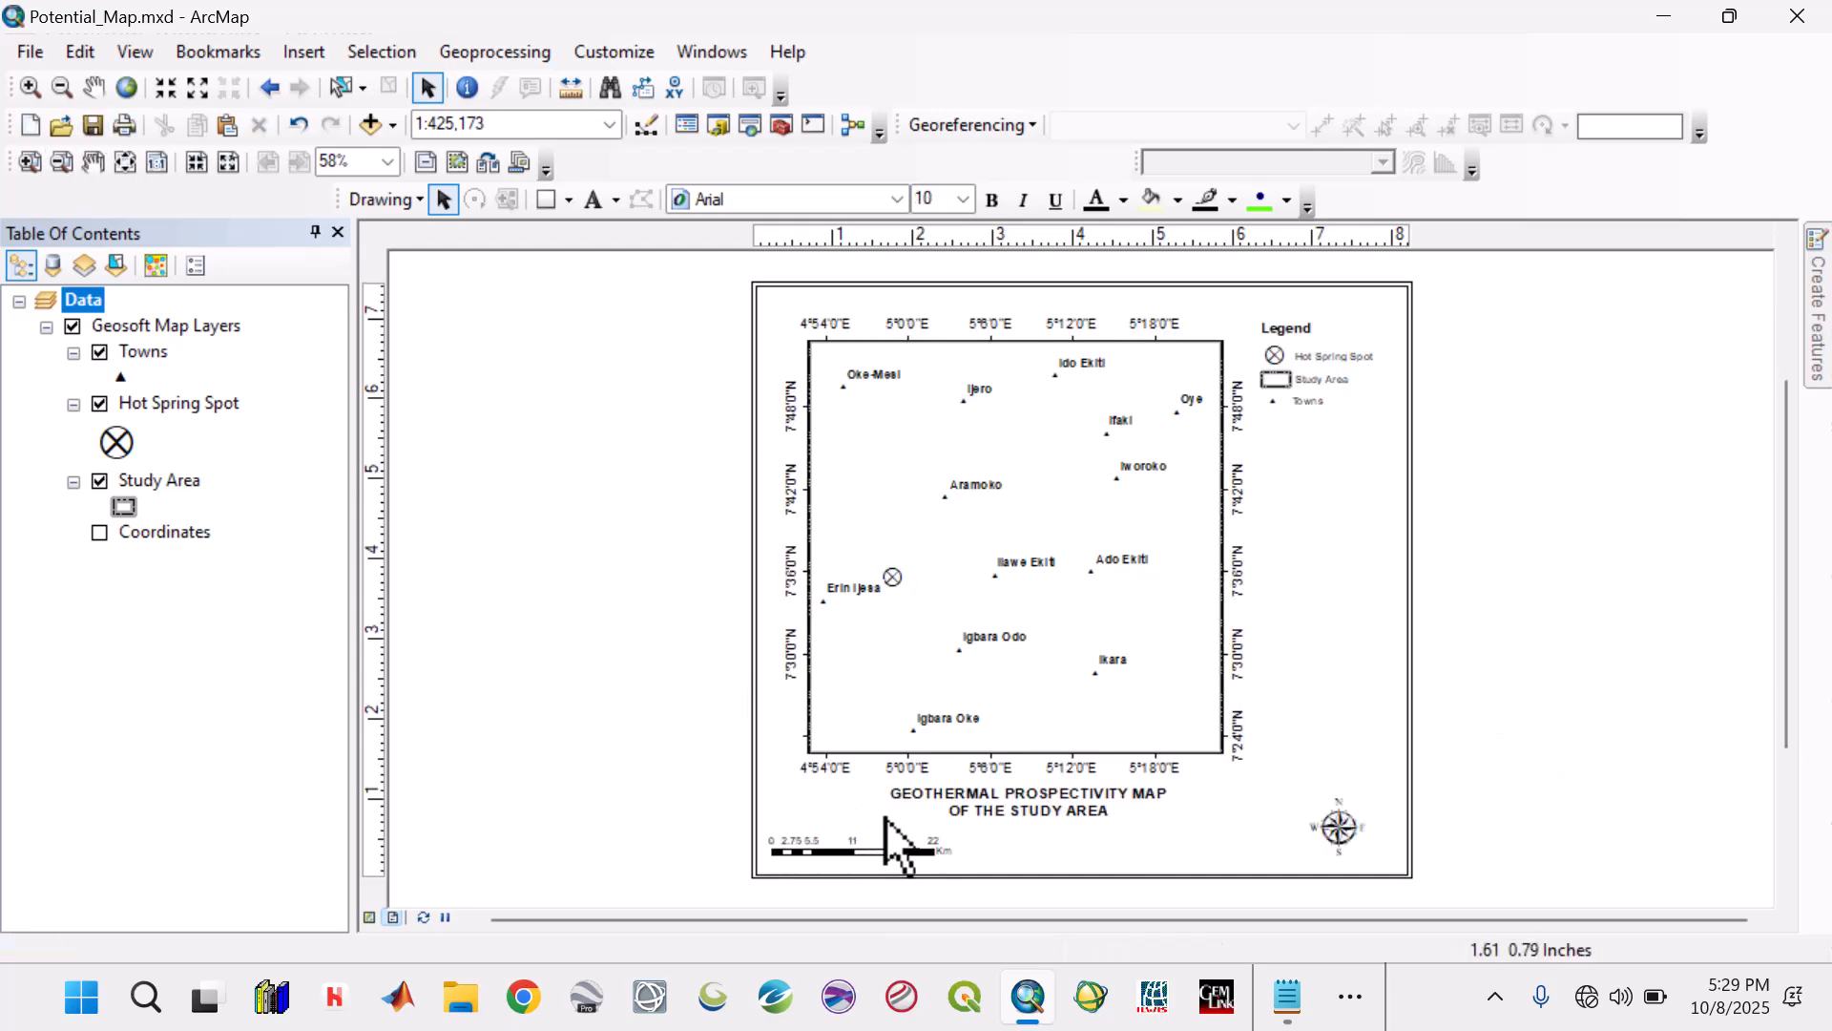
Look up the warm spring's name in Study Area.txt in Notepad and return to ArcMap.
left_click(1285, 998)
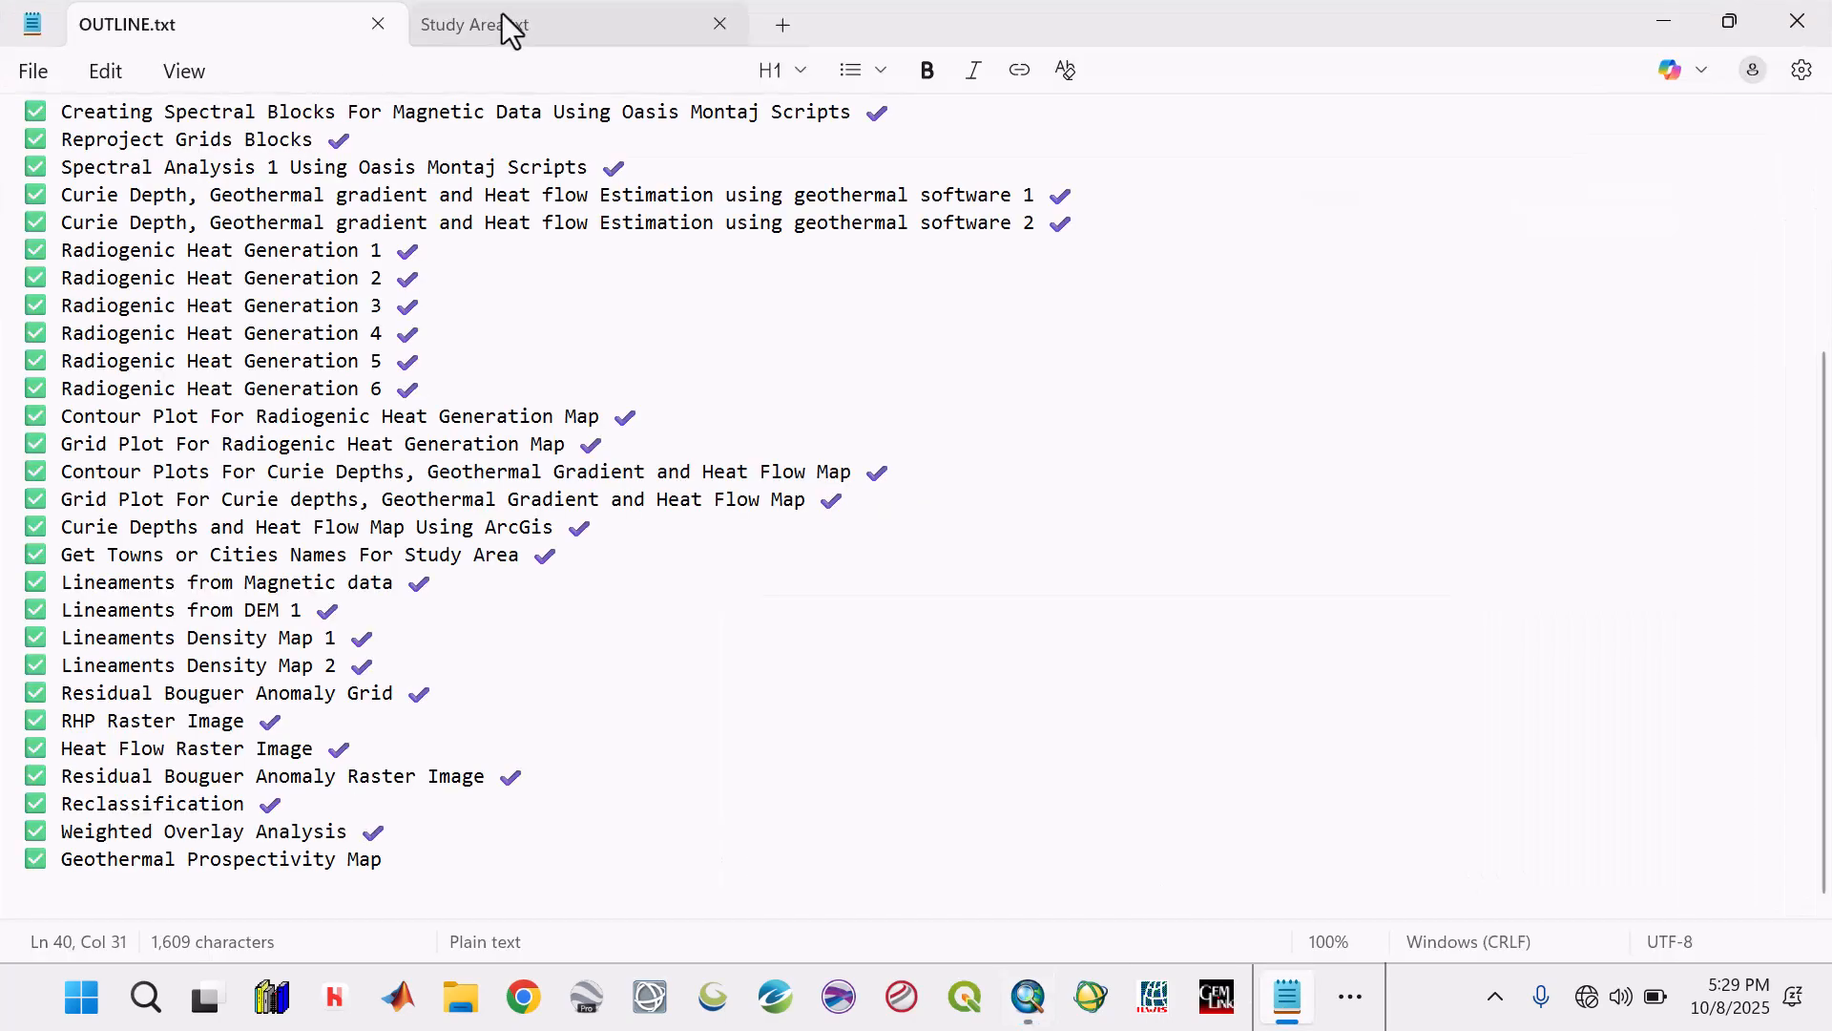
left_click(505, 19)
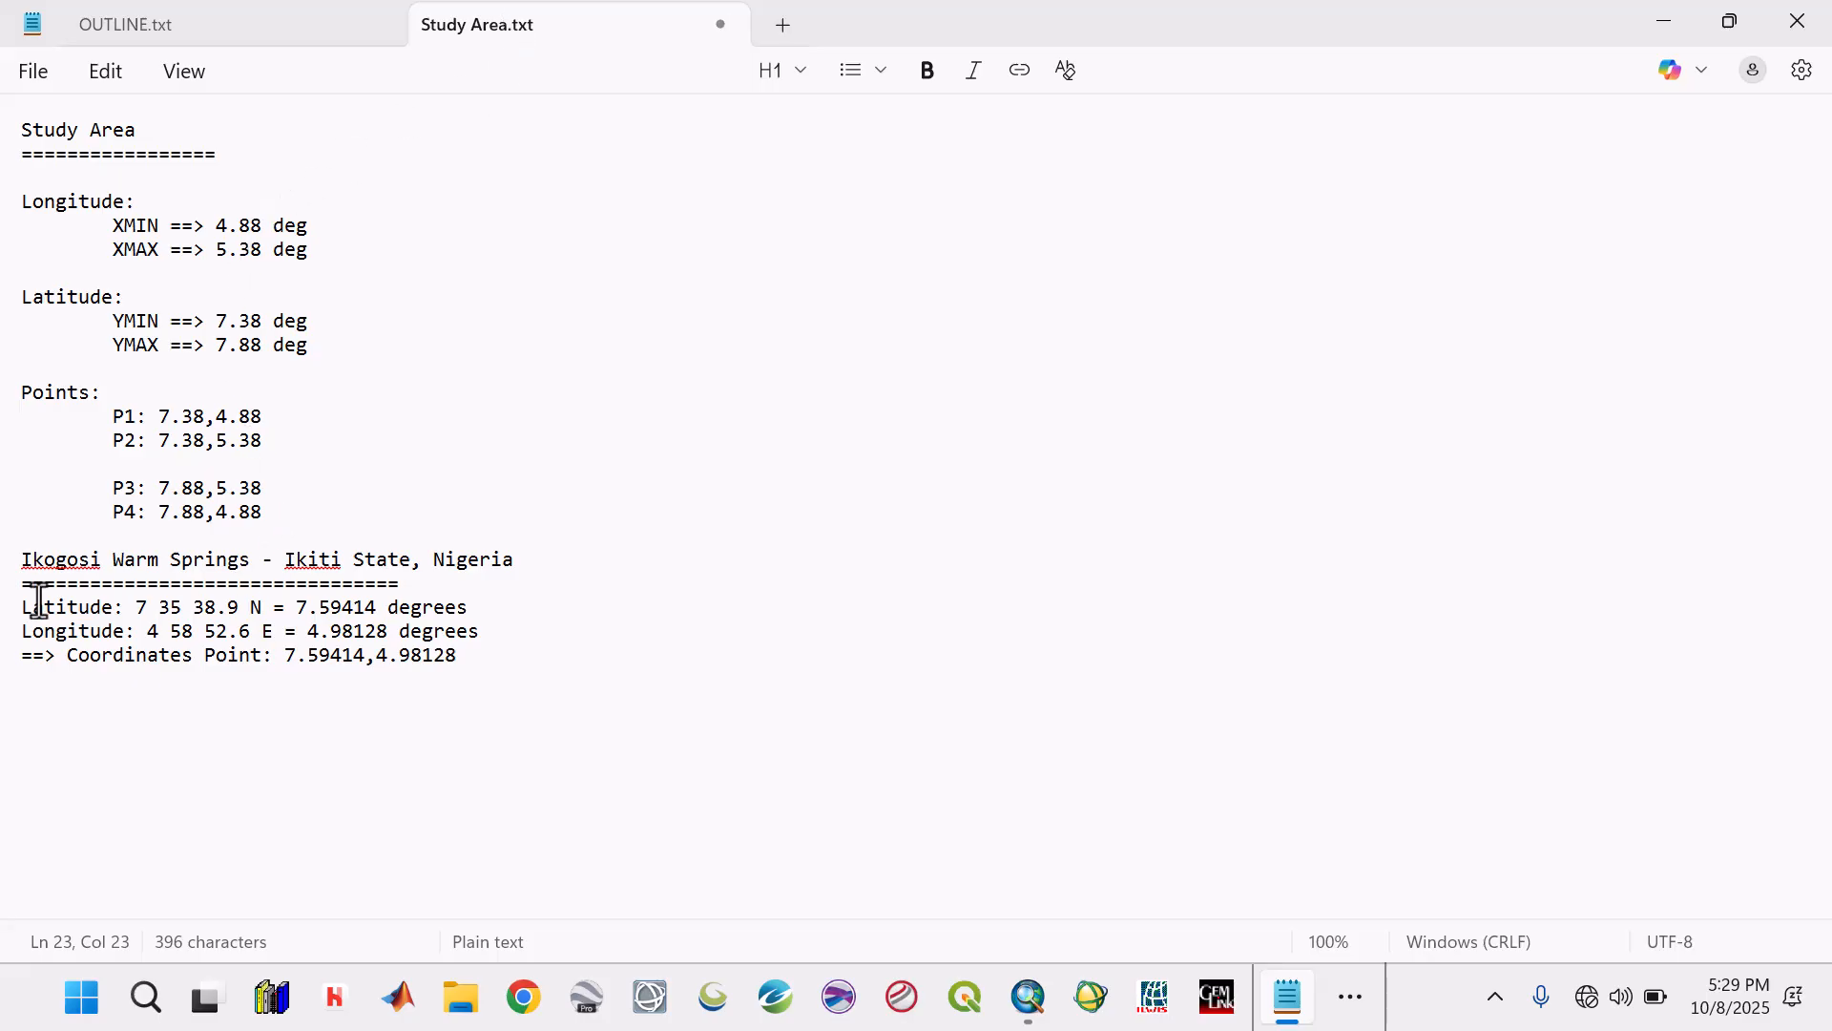
left_click_drag(99, 561, 30, 572)
double_click(23, 561)
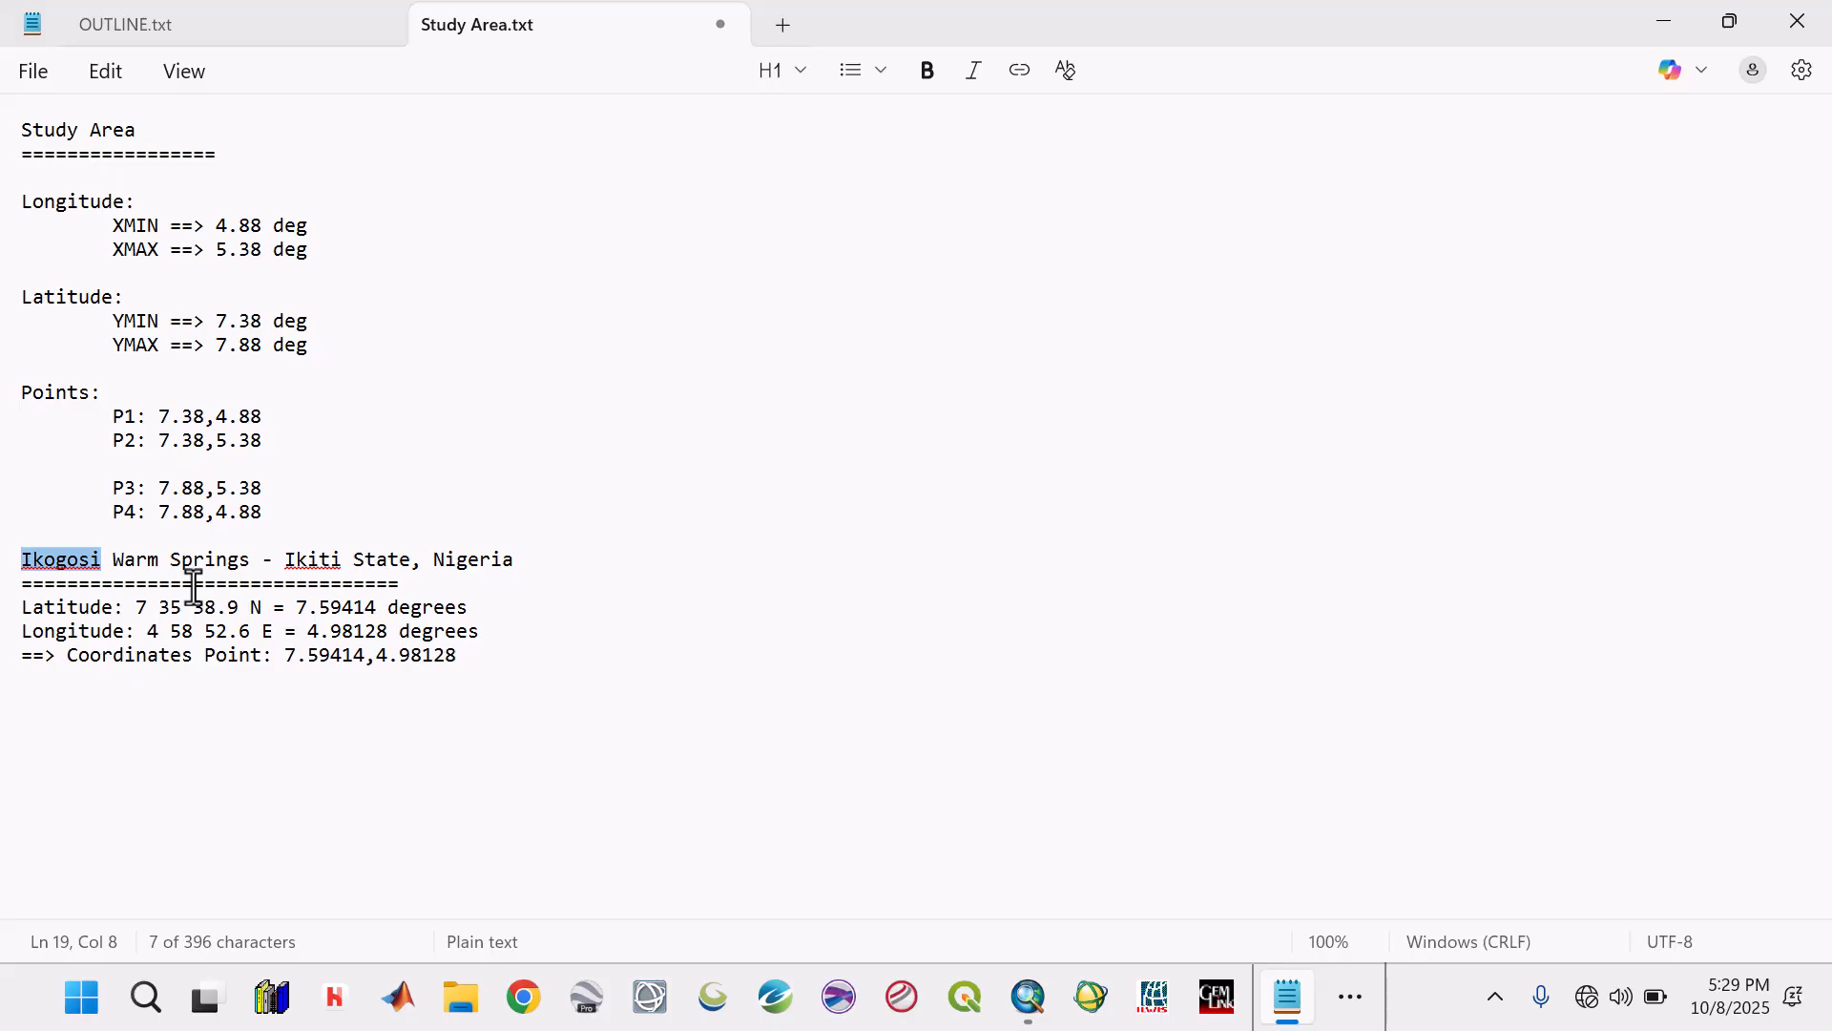
left_click(1347, 1002)
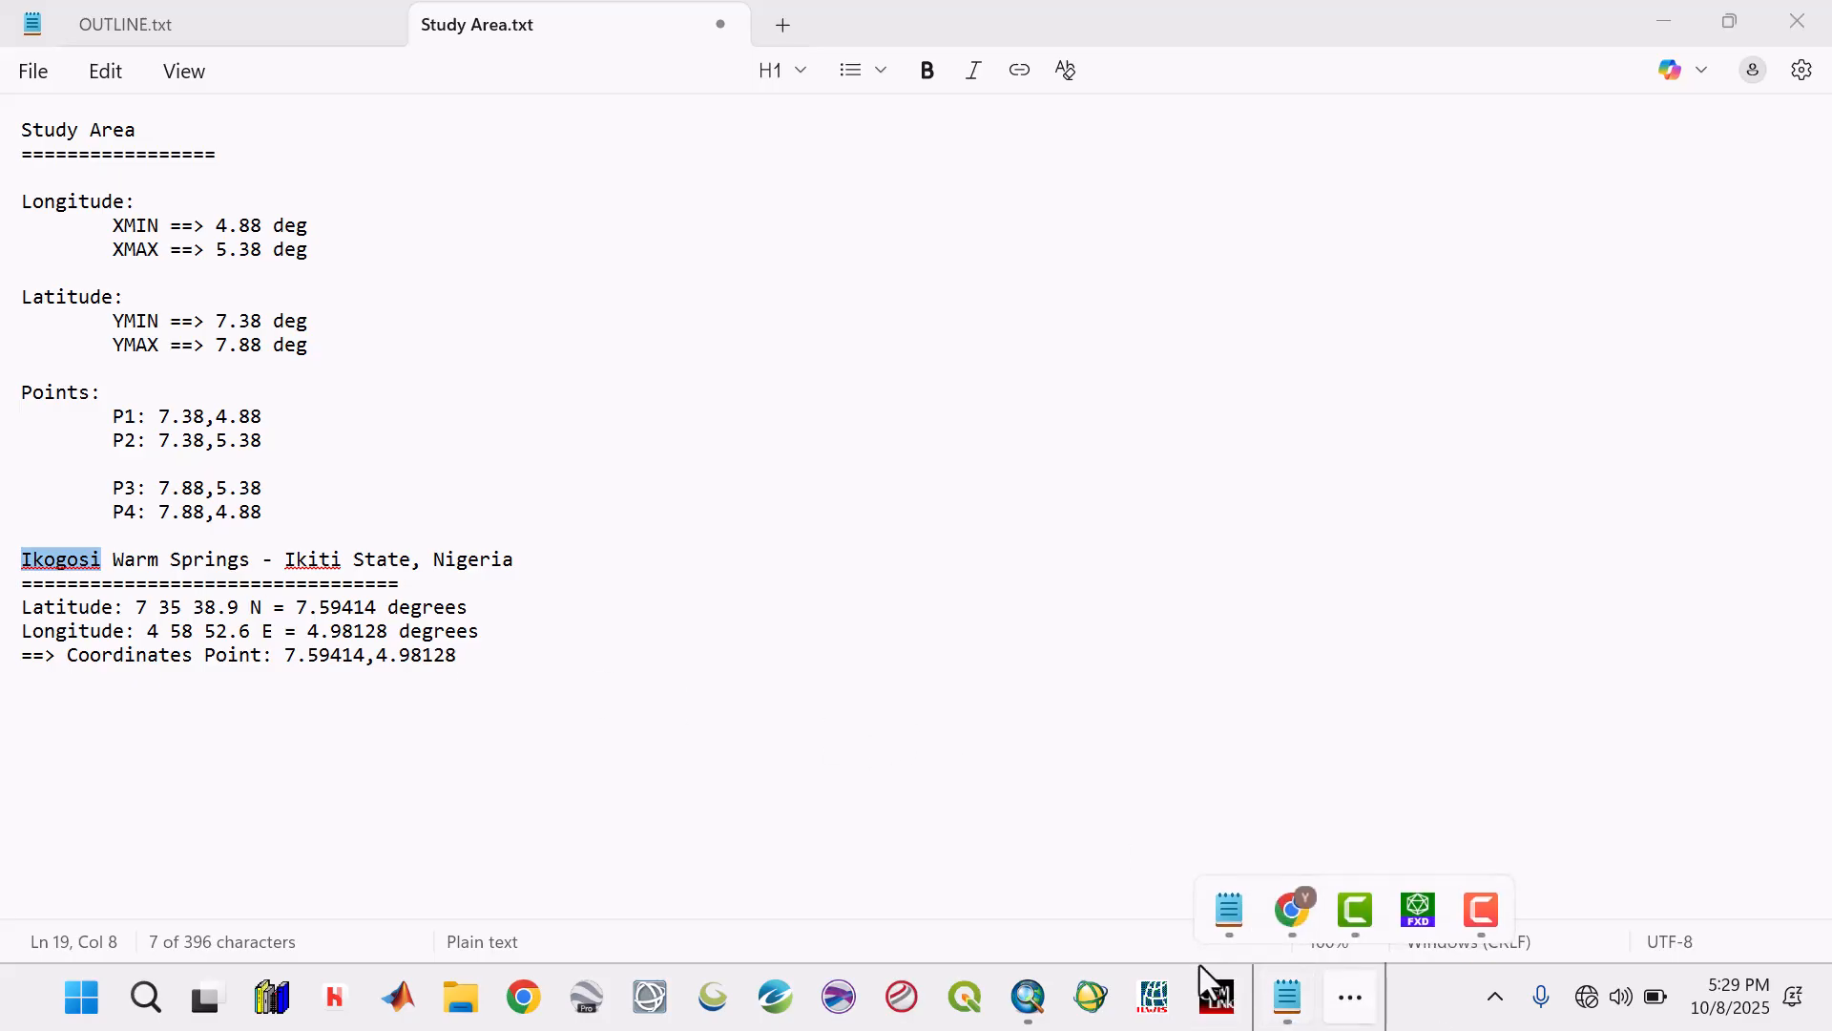
left_click(1052, 1007)
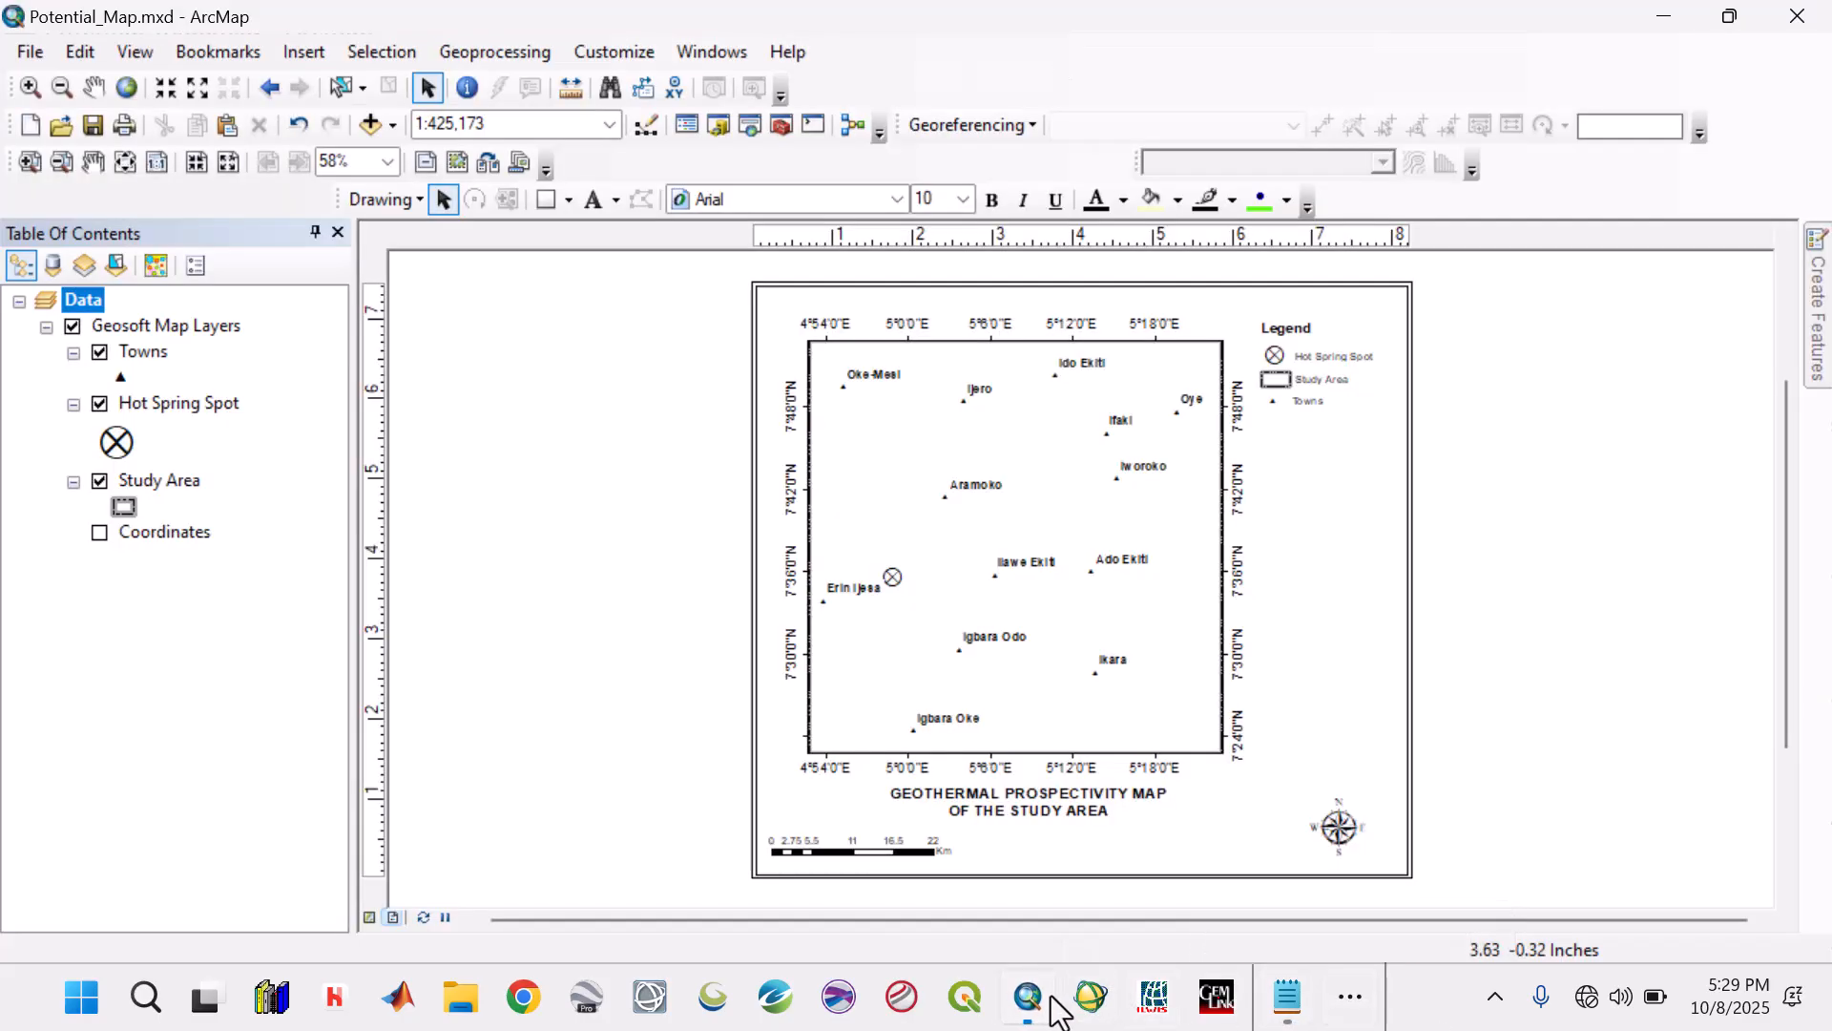
Rename the Hot Spring Spot layer to Ikogosi Warm Spring.
double_click(153, 410)
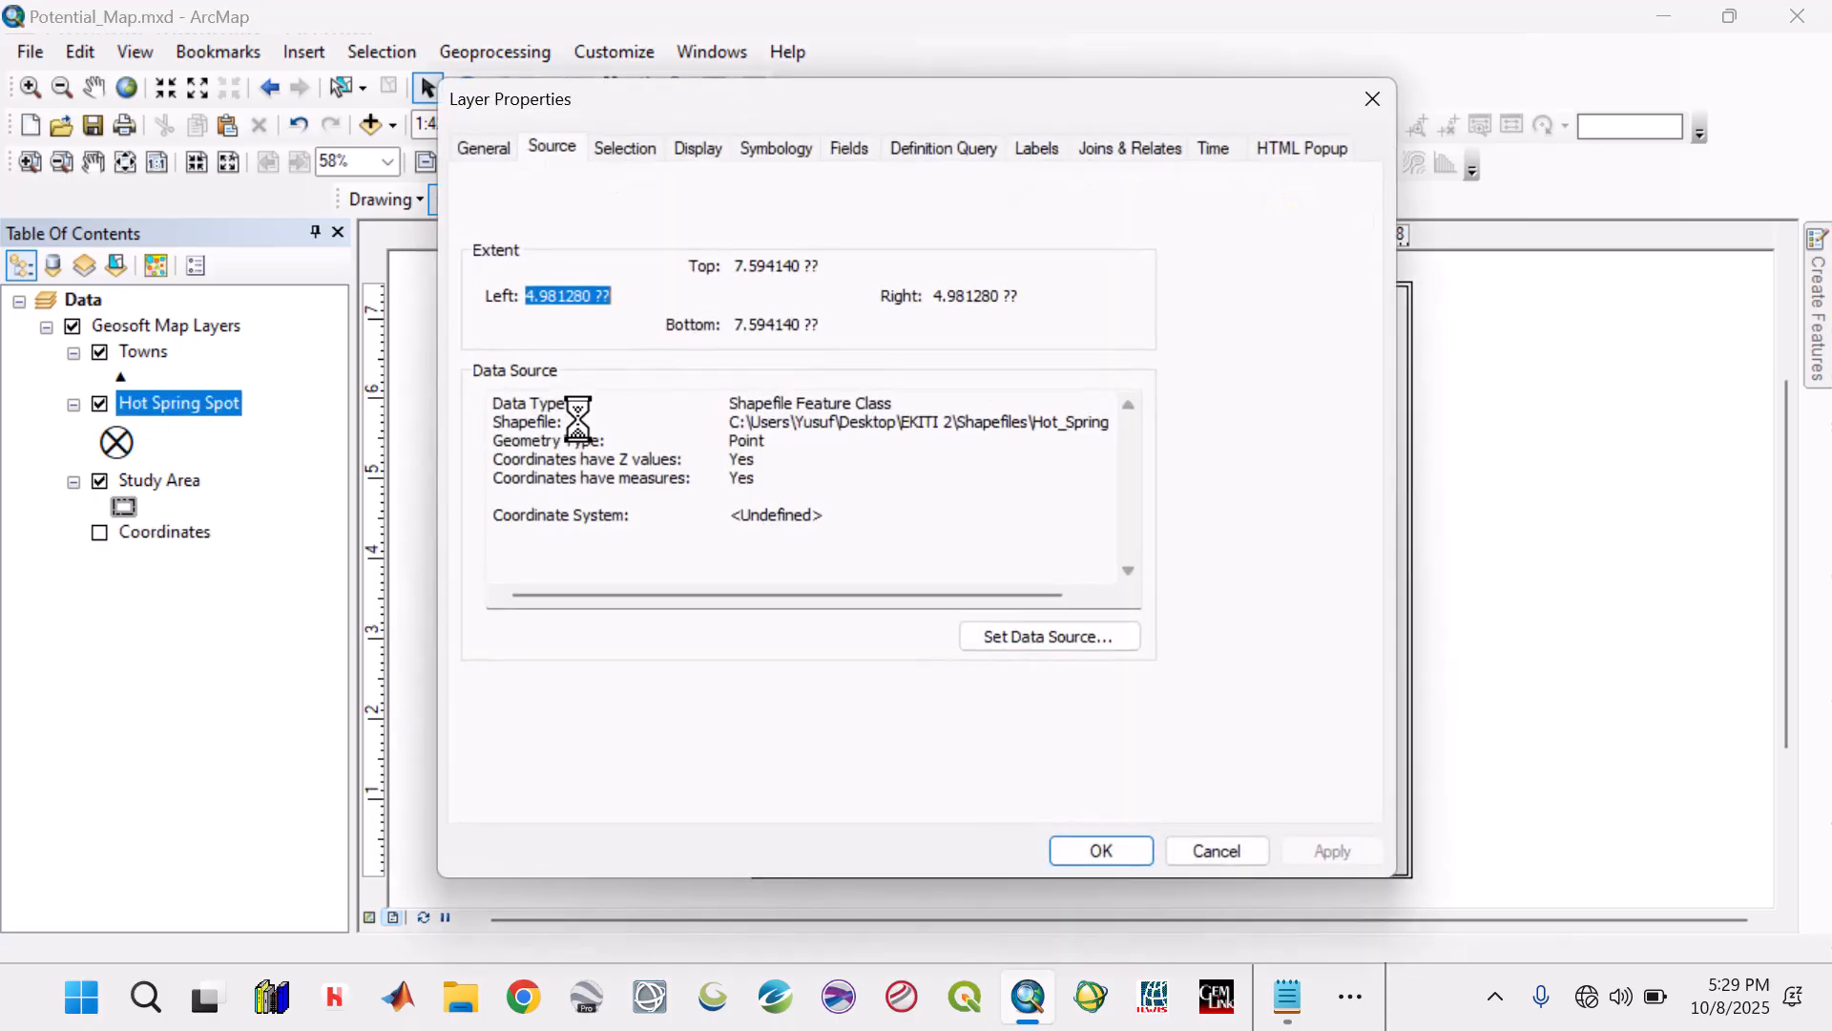
left_click(495, 152)
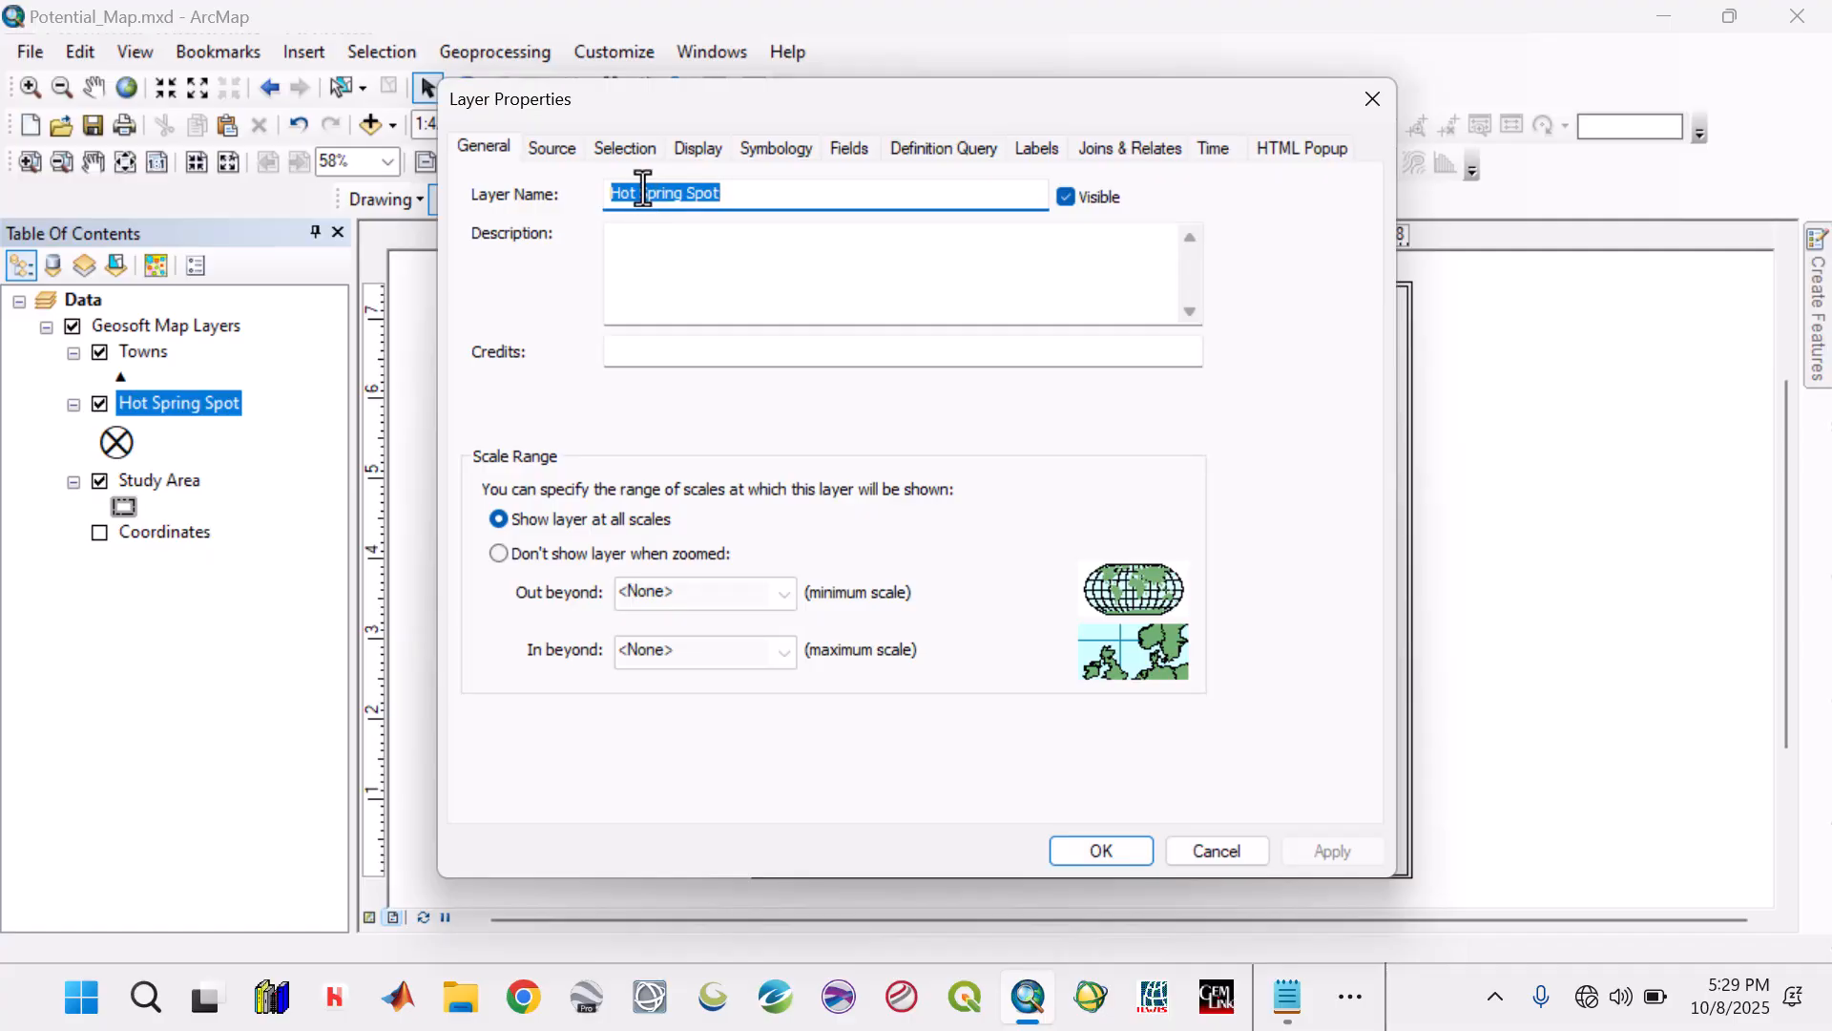
left_click_drag(639, 194, 618, 201)
key("BackSpace")
type("Togosi")
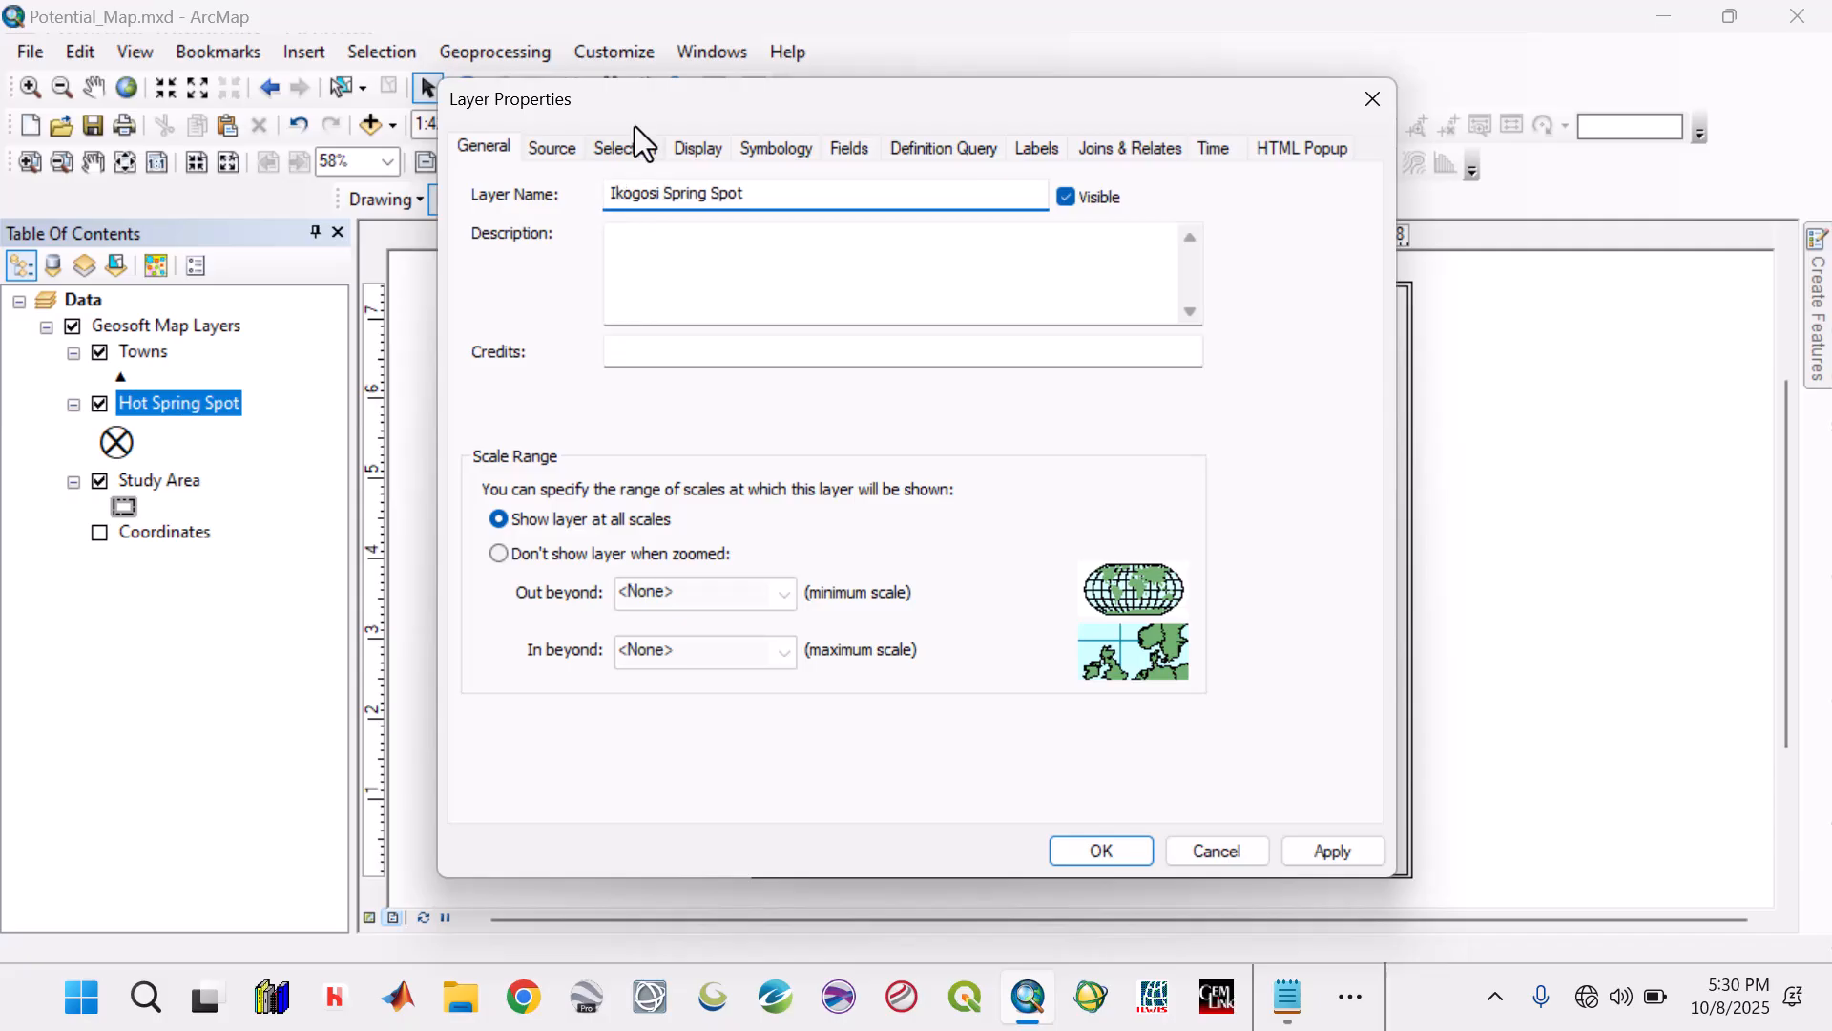
type(" Warm")
left_click(1336, 856)
left_click(1102, 850)
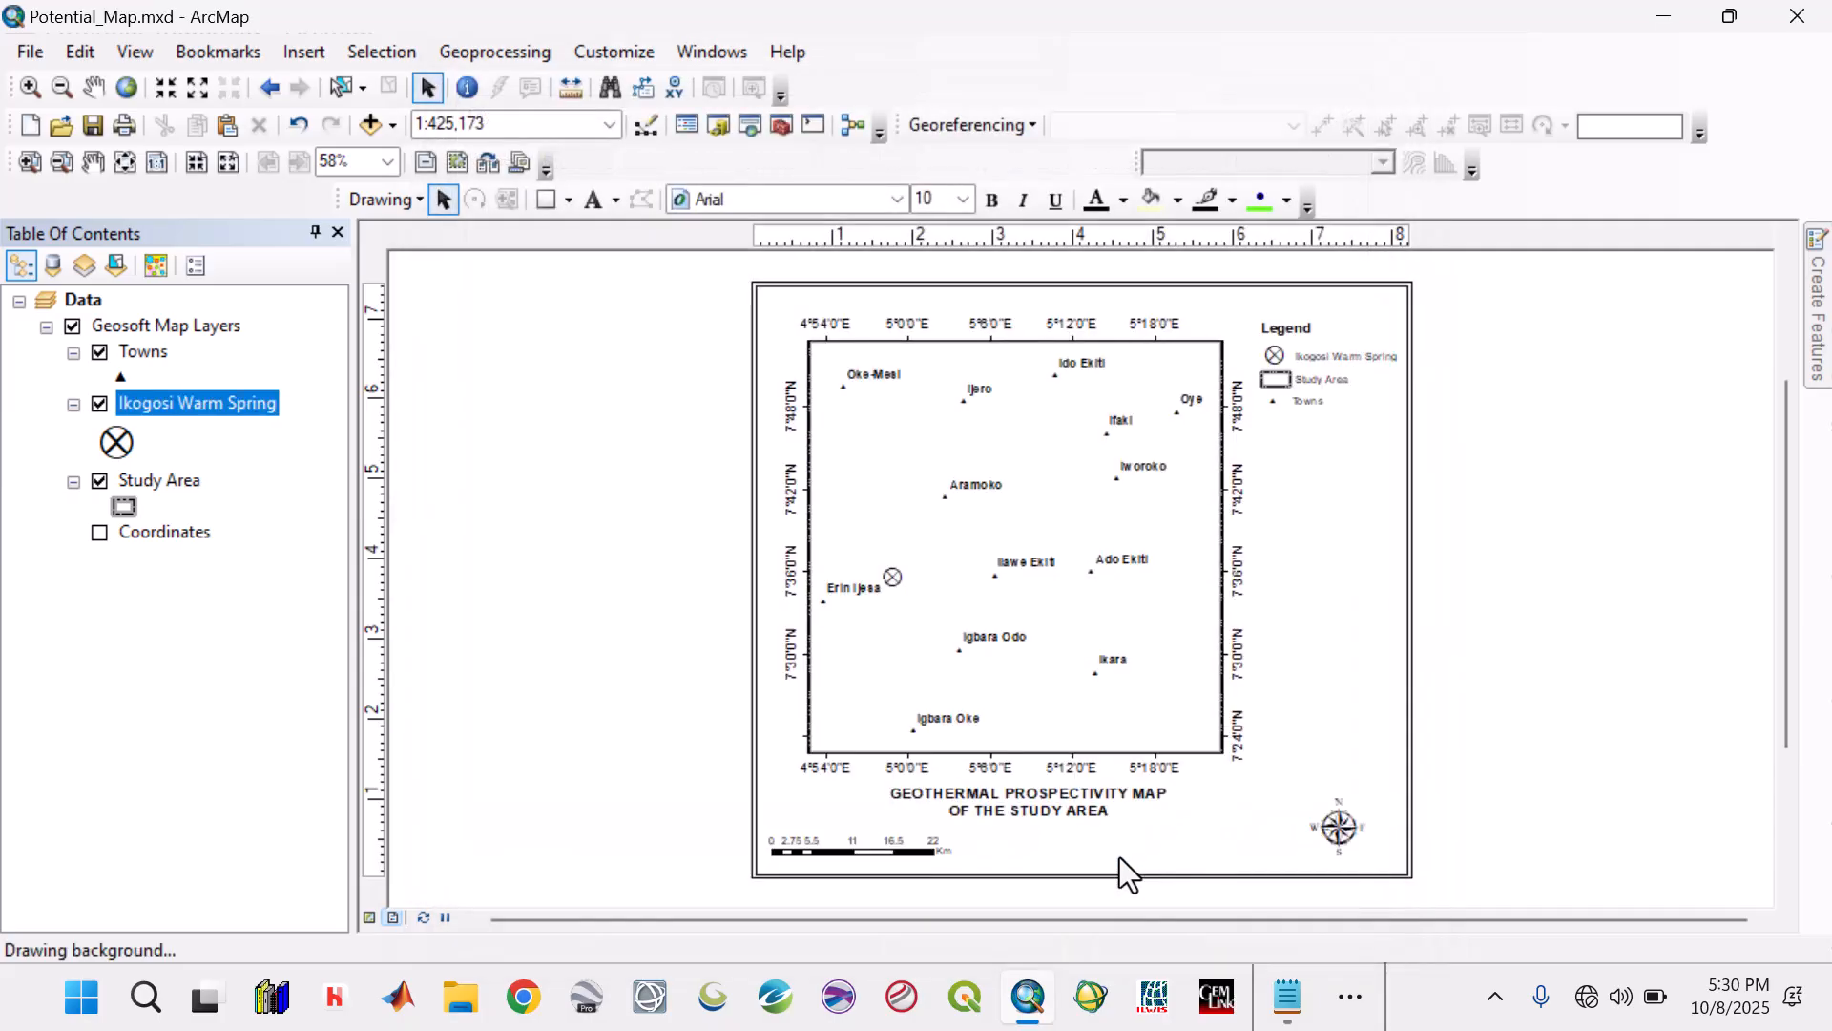
Nudge the main legend slightly down in the layout.
left_click(1319, 359)
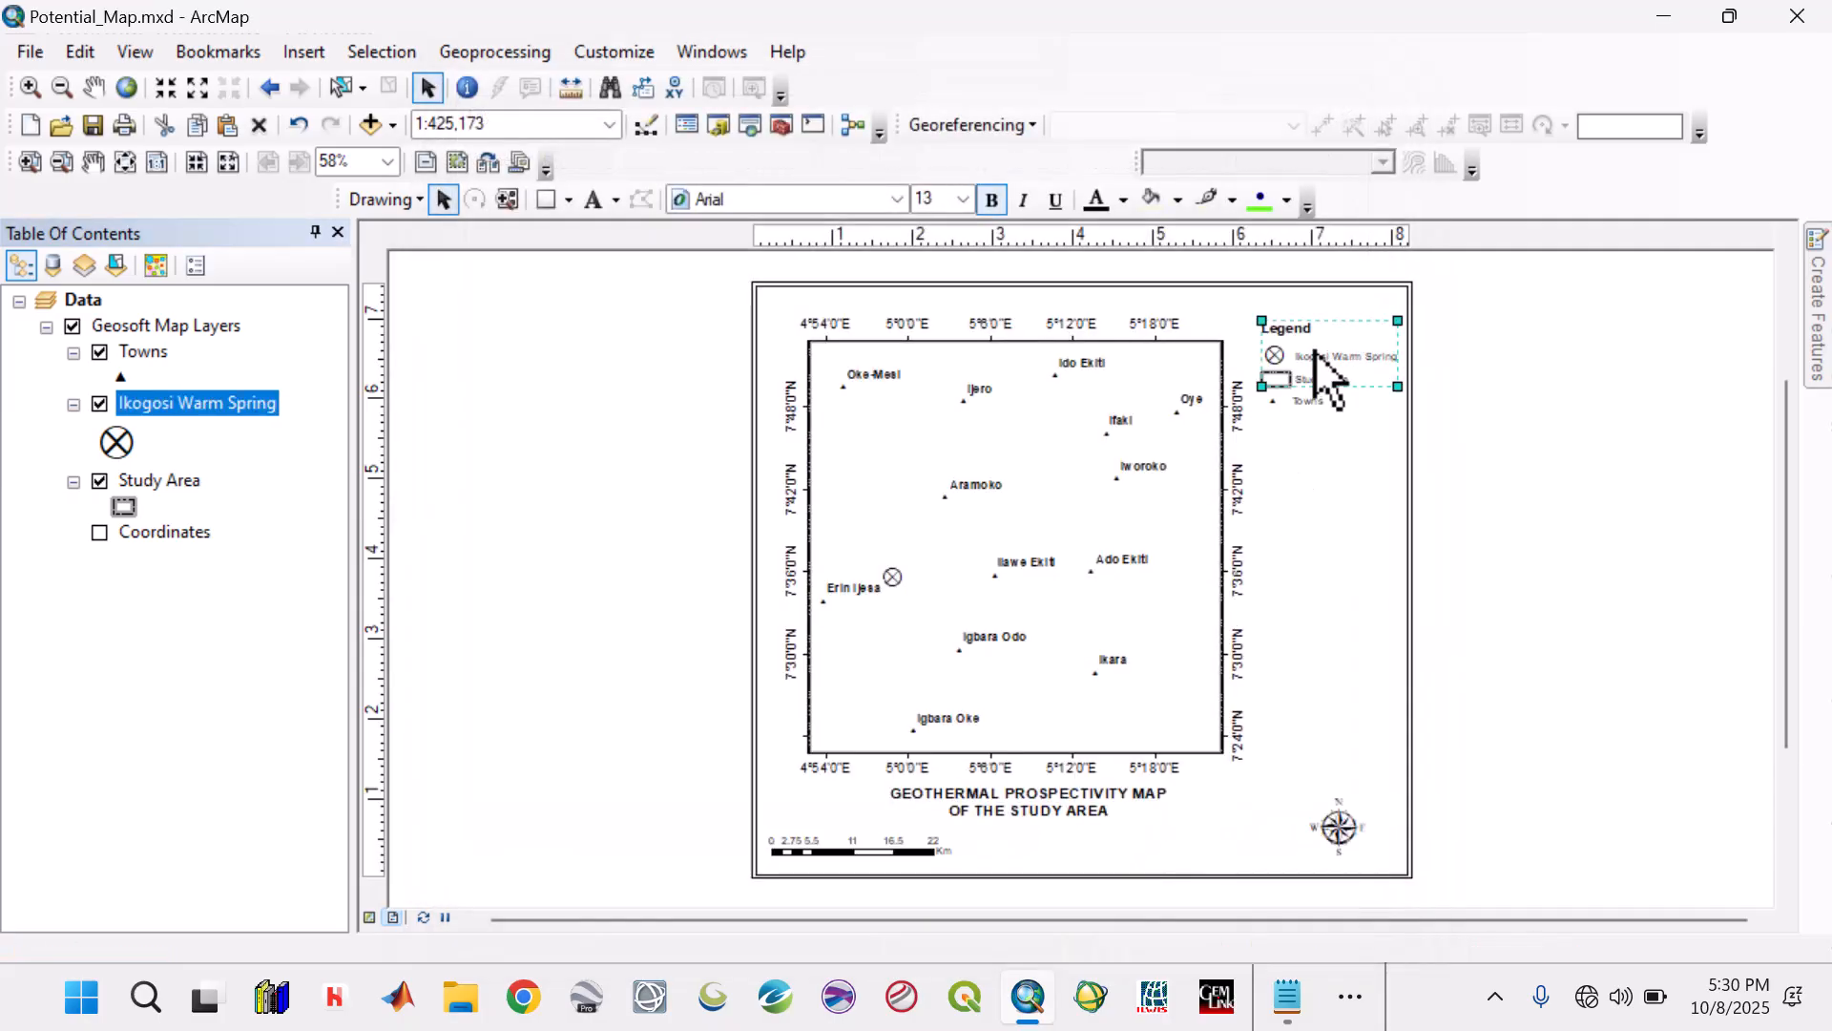
key("Down")
key("Down")
key("Down")
key("Down")
key("Down")
key("Down")
key("Down")
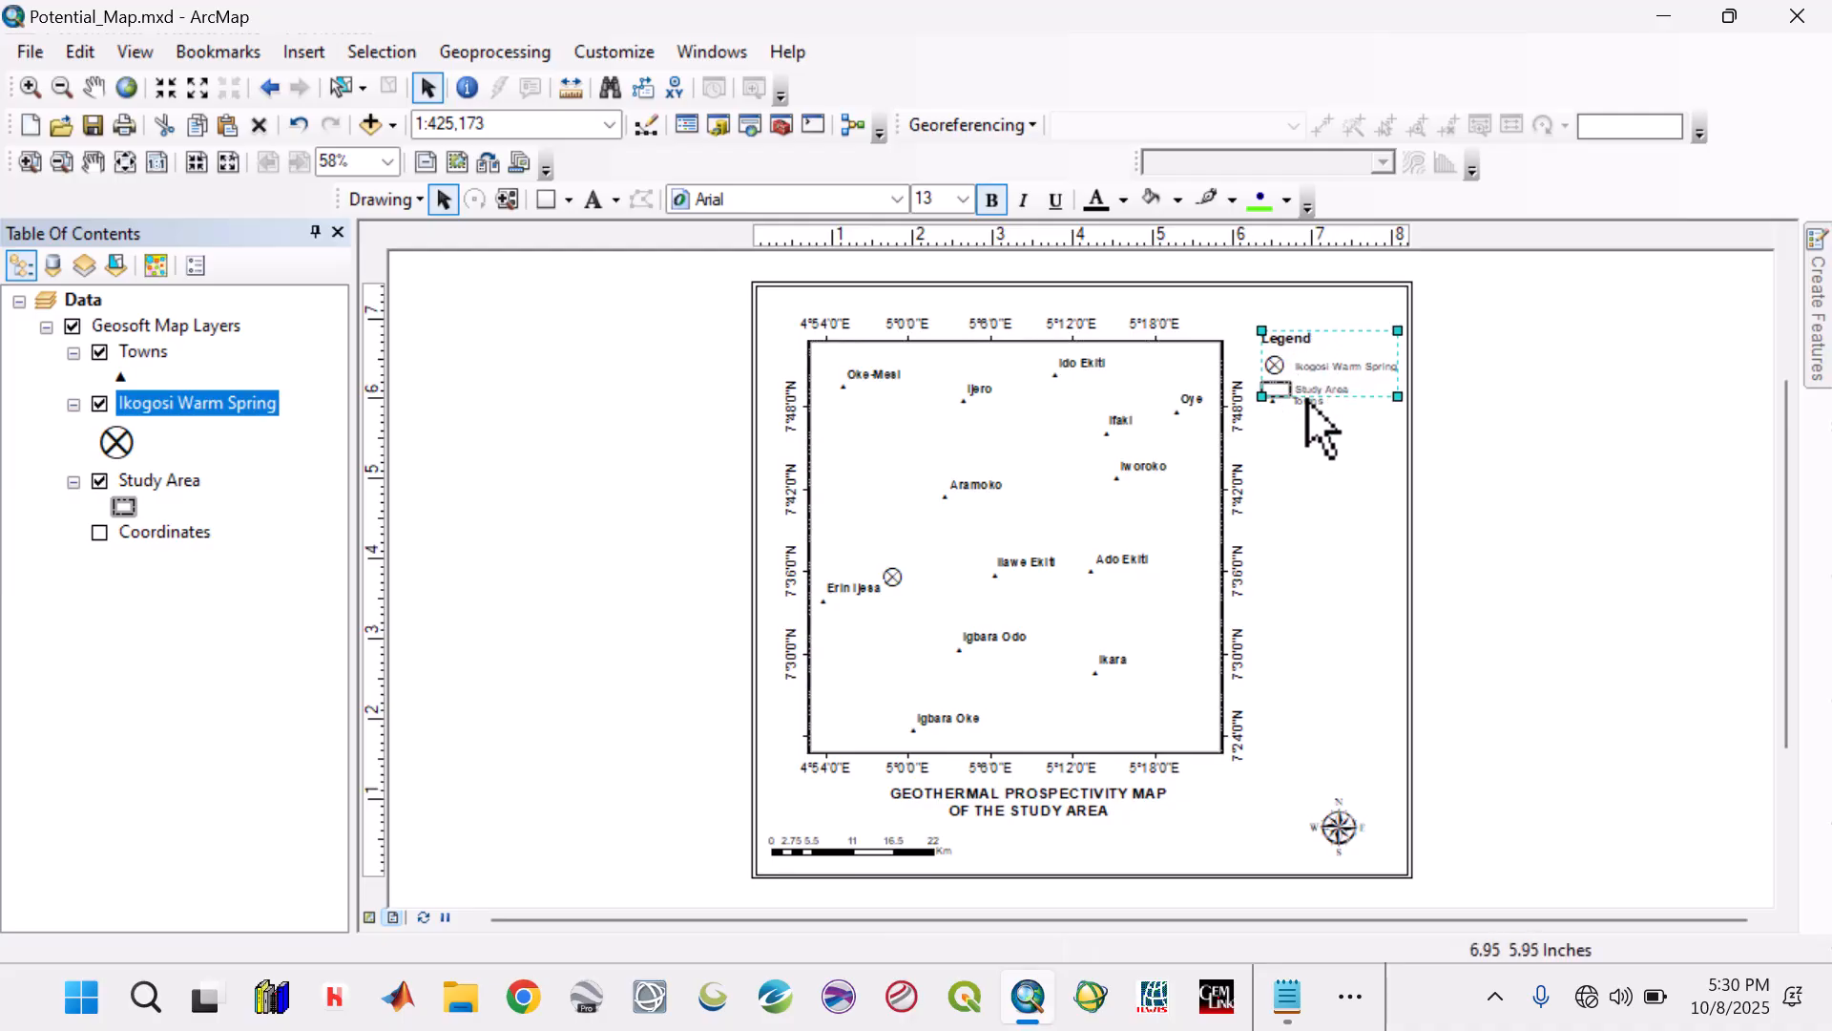
Remove the separate Towns legend and add Towns to the main legend's items between Ikogosi Warm Spring and Study Area.
left_click(1307, 399)
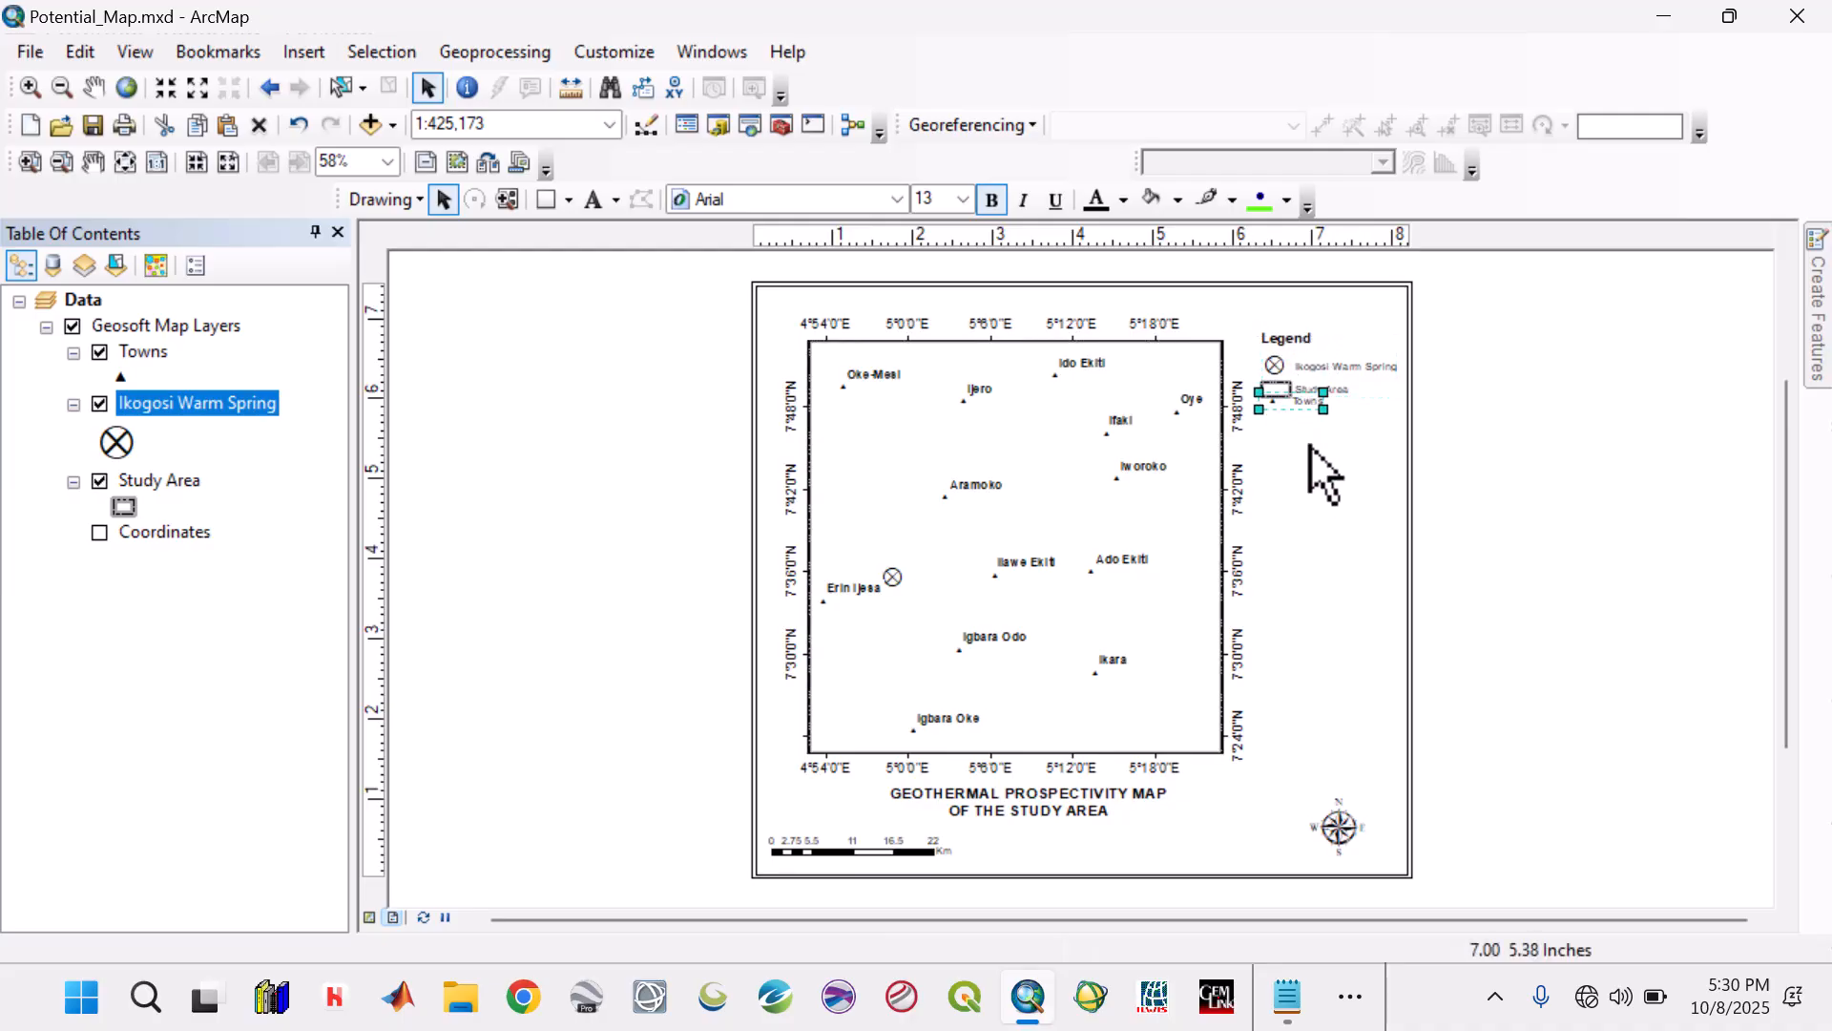
left_click(1319, 393)
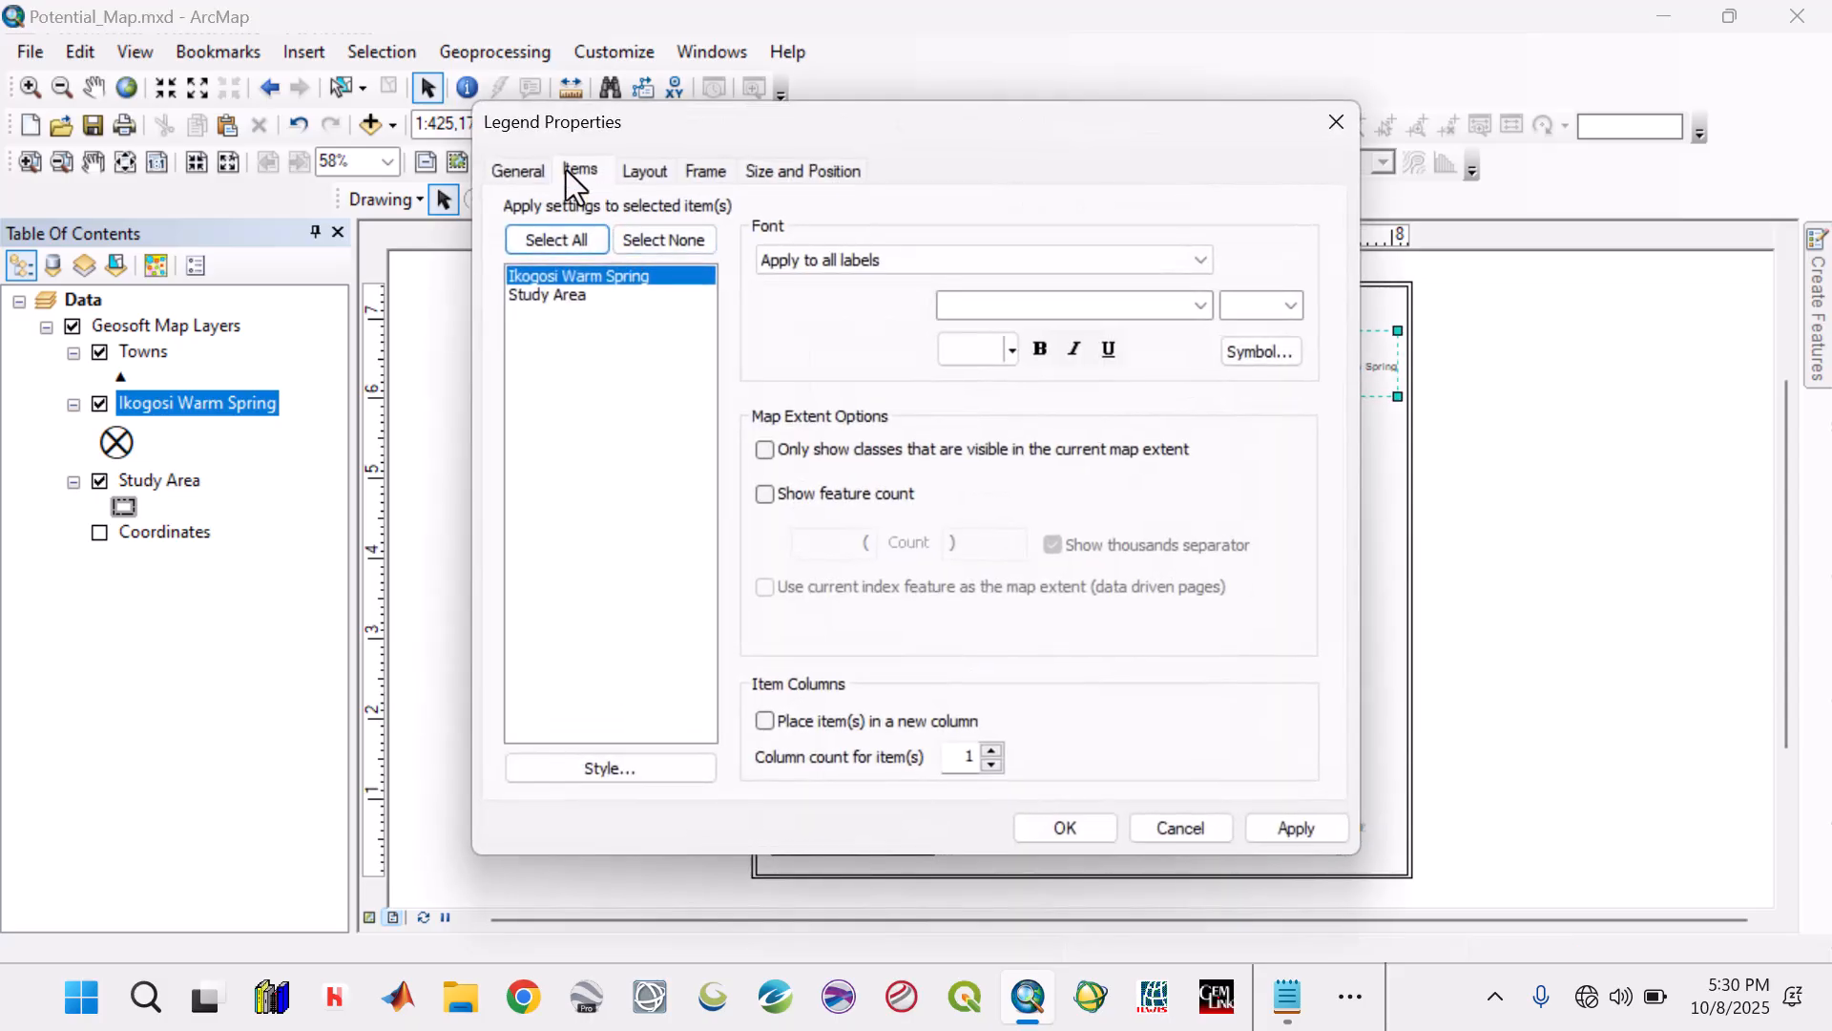
left_click(527, 174)
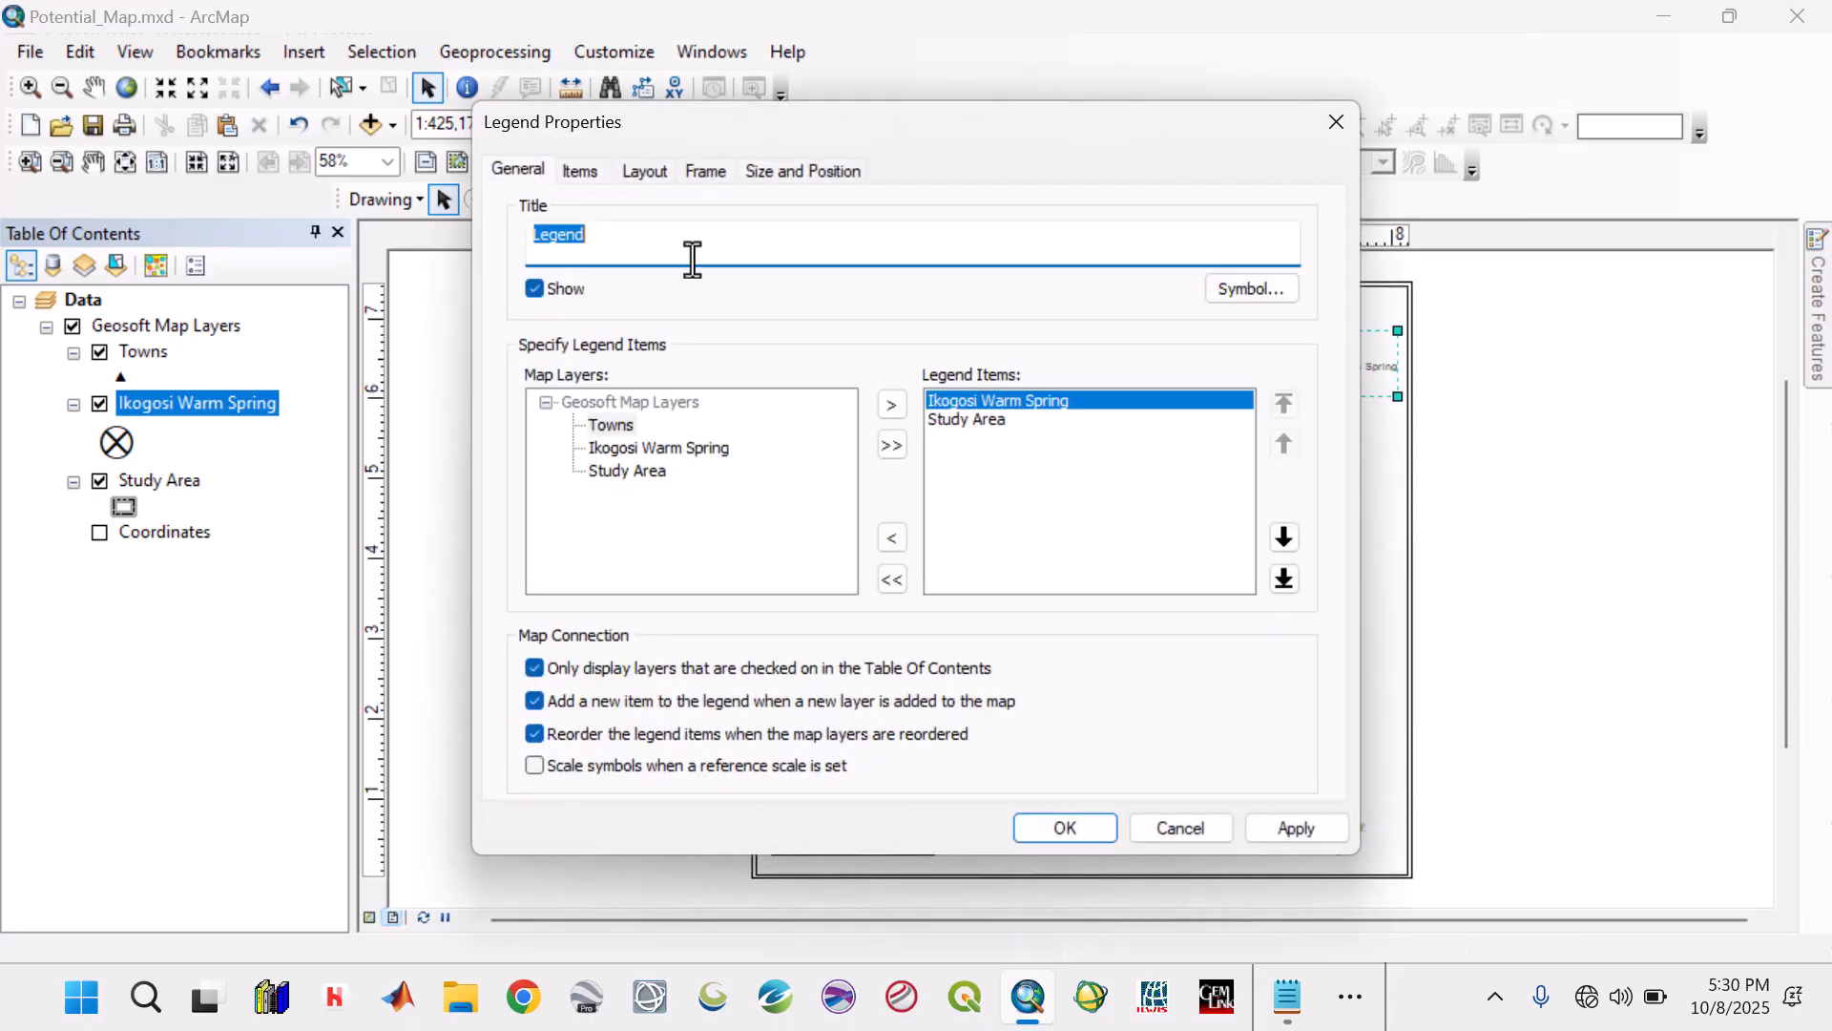
left_click(622, 428)
left_click(887, 408)
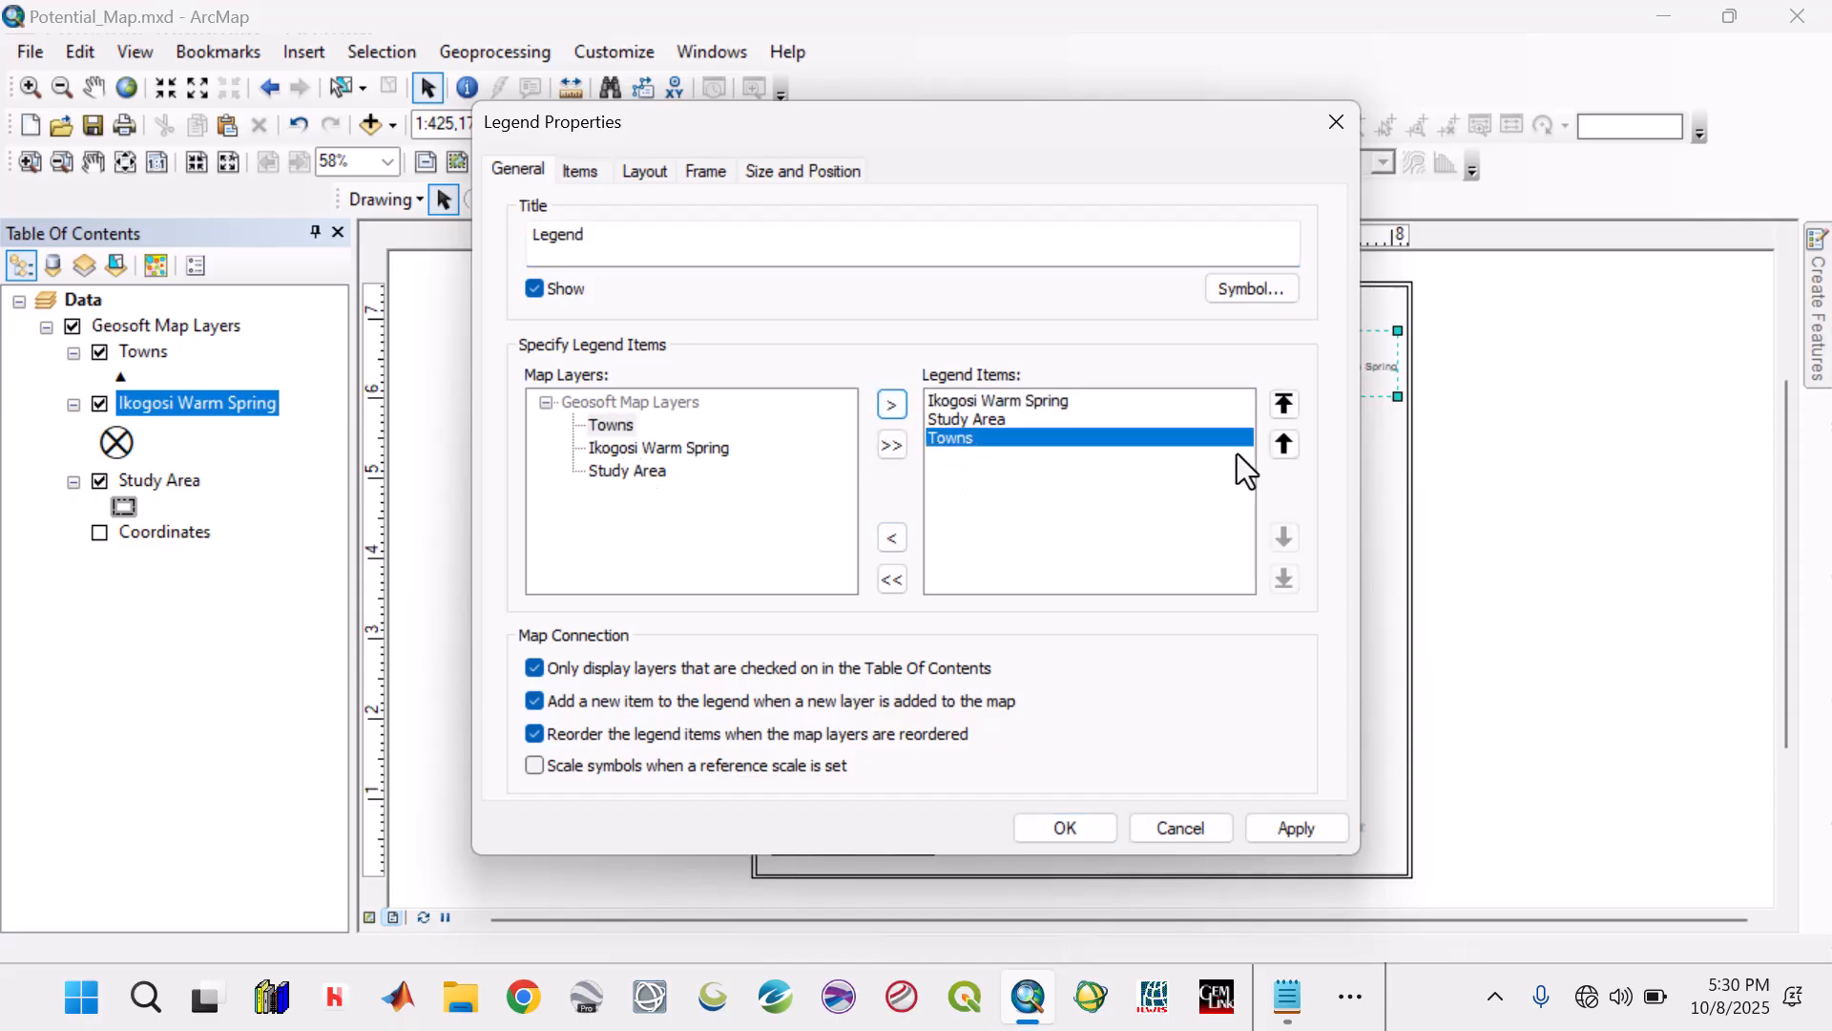
left_click(1285, 403)
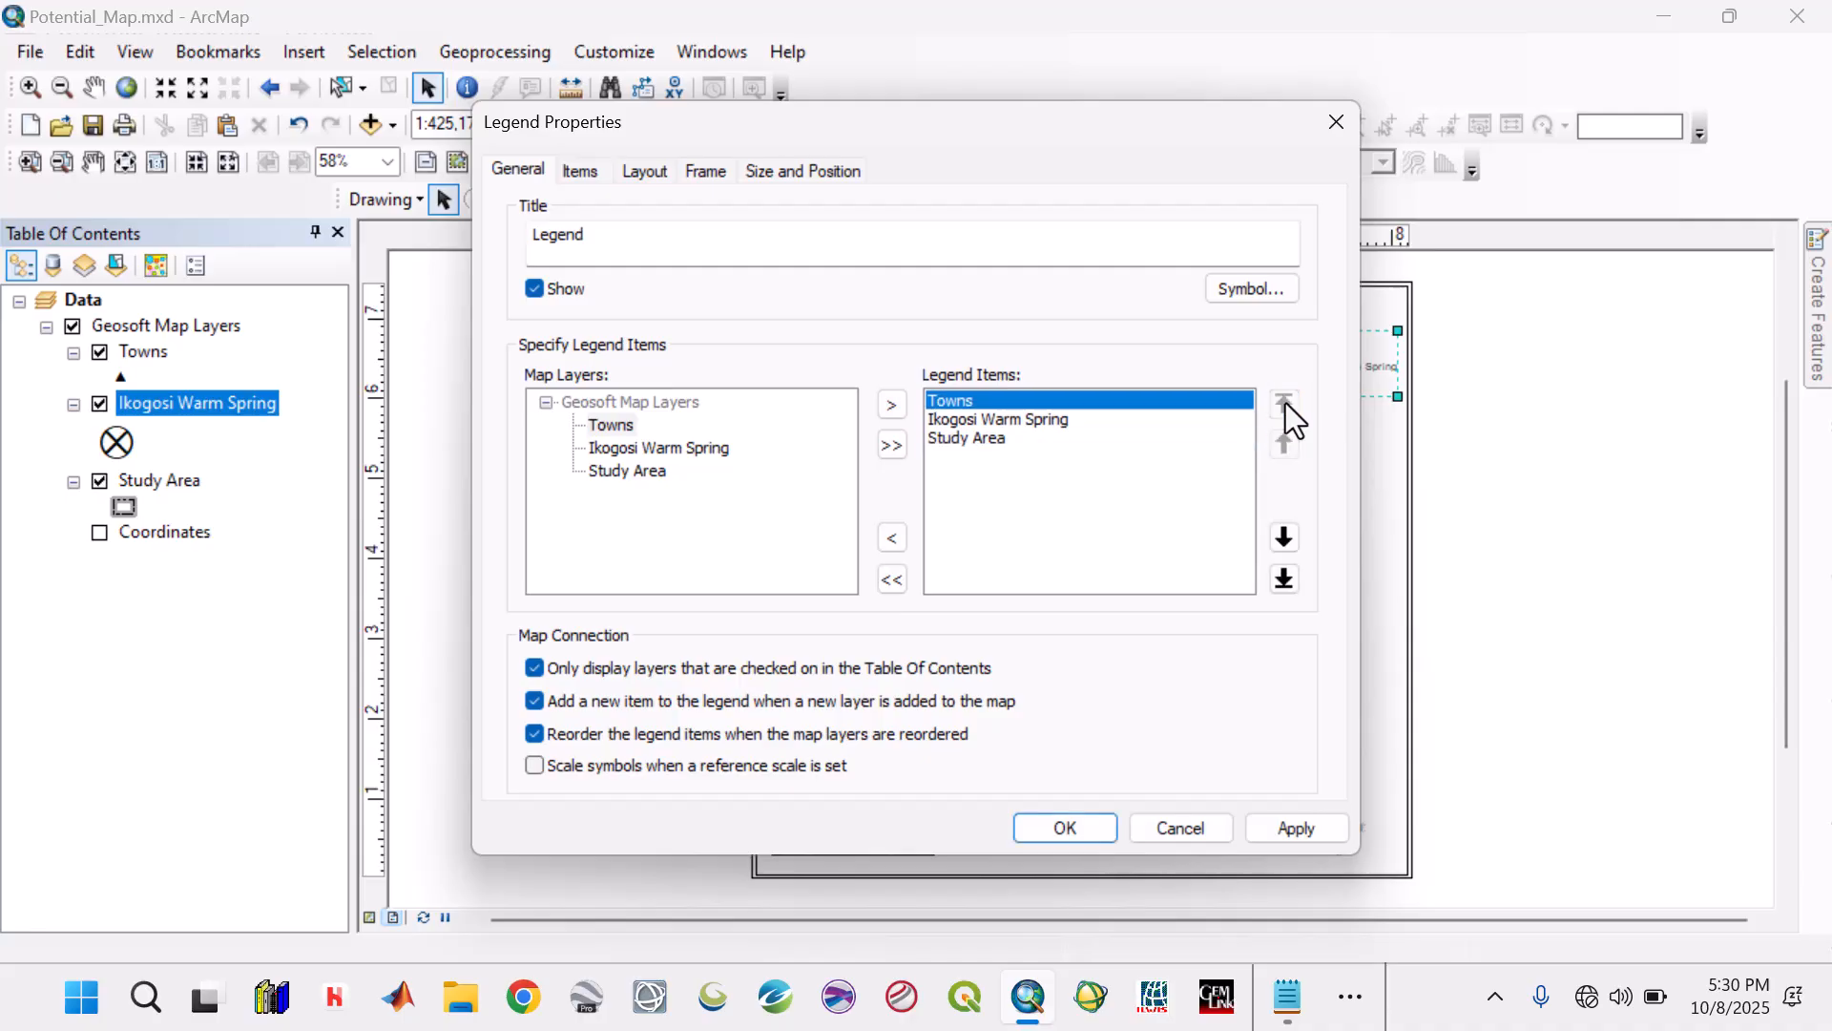
left_click(1285, 539)
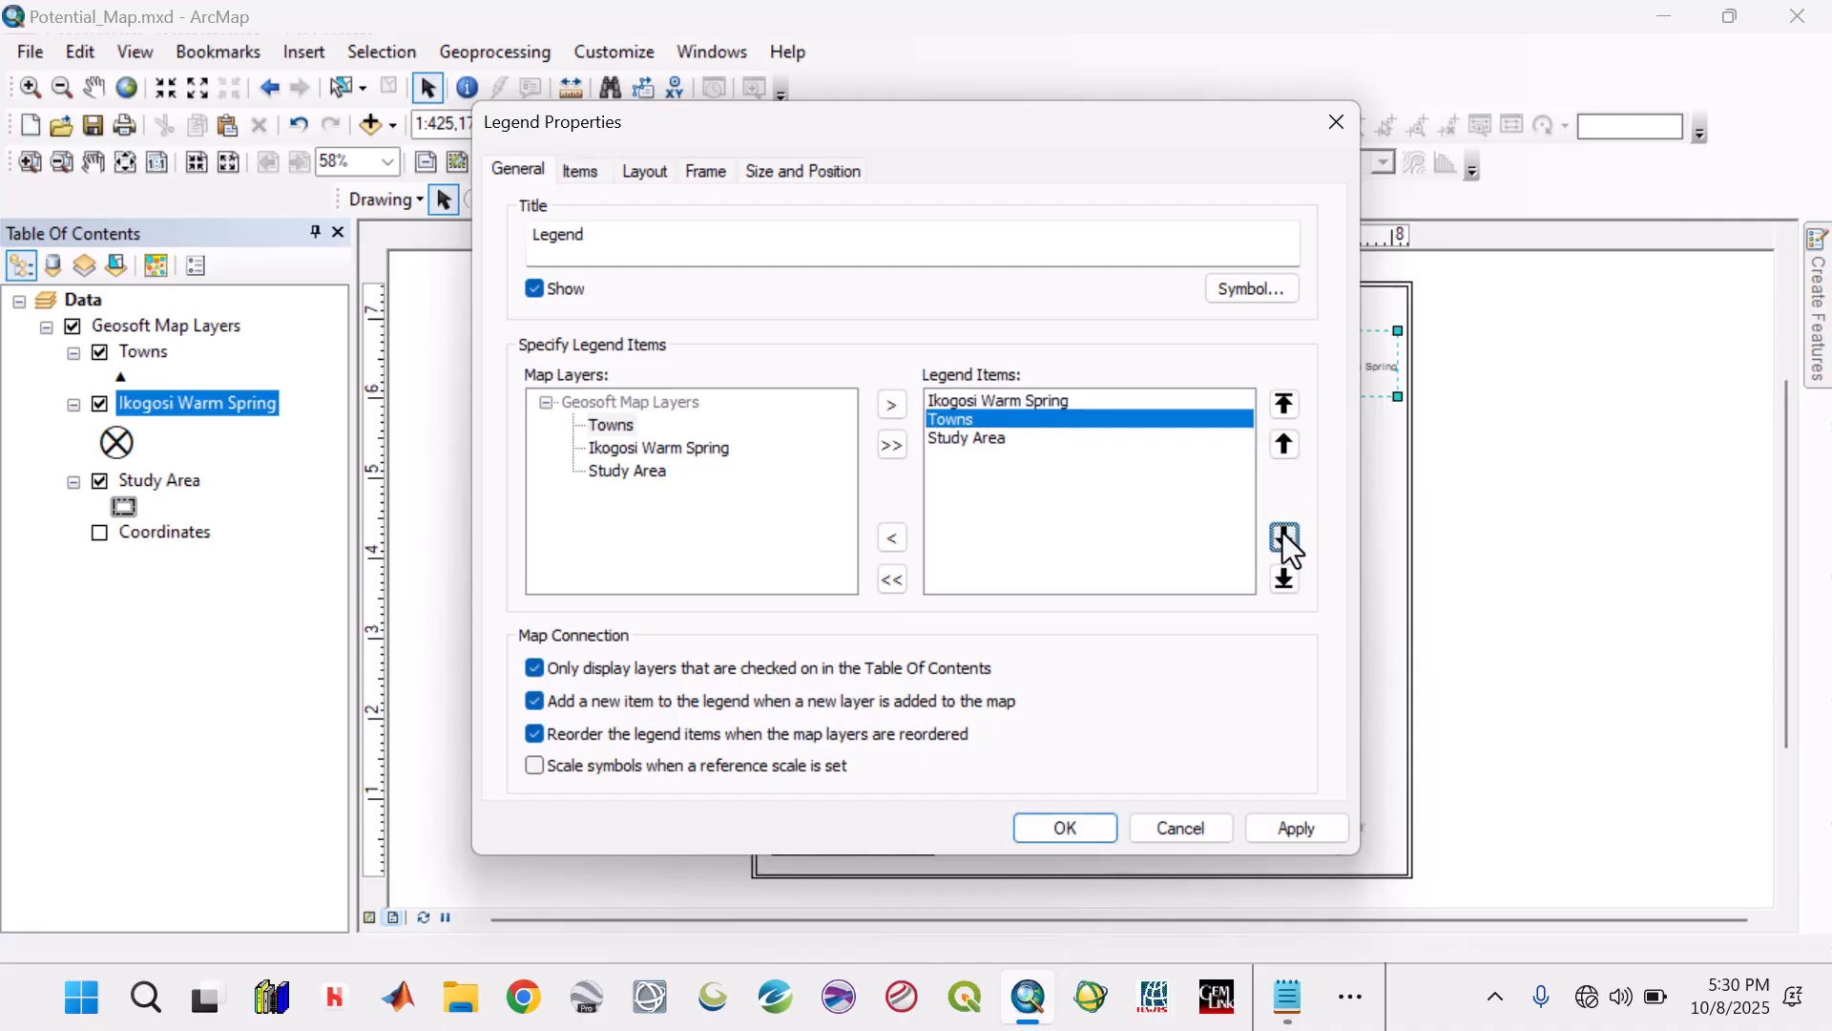
left_click(1298, 838)
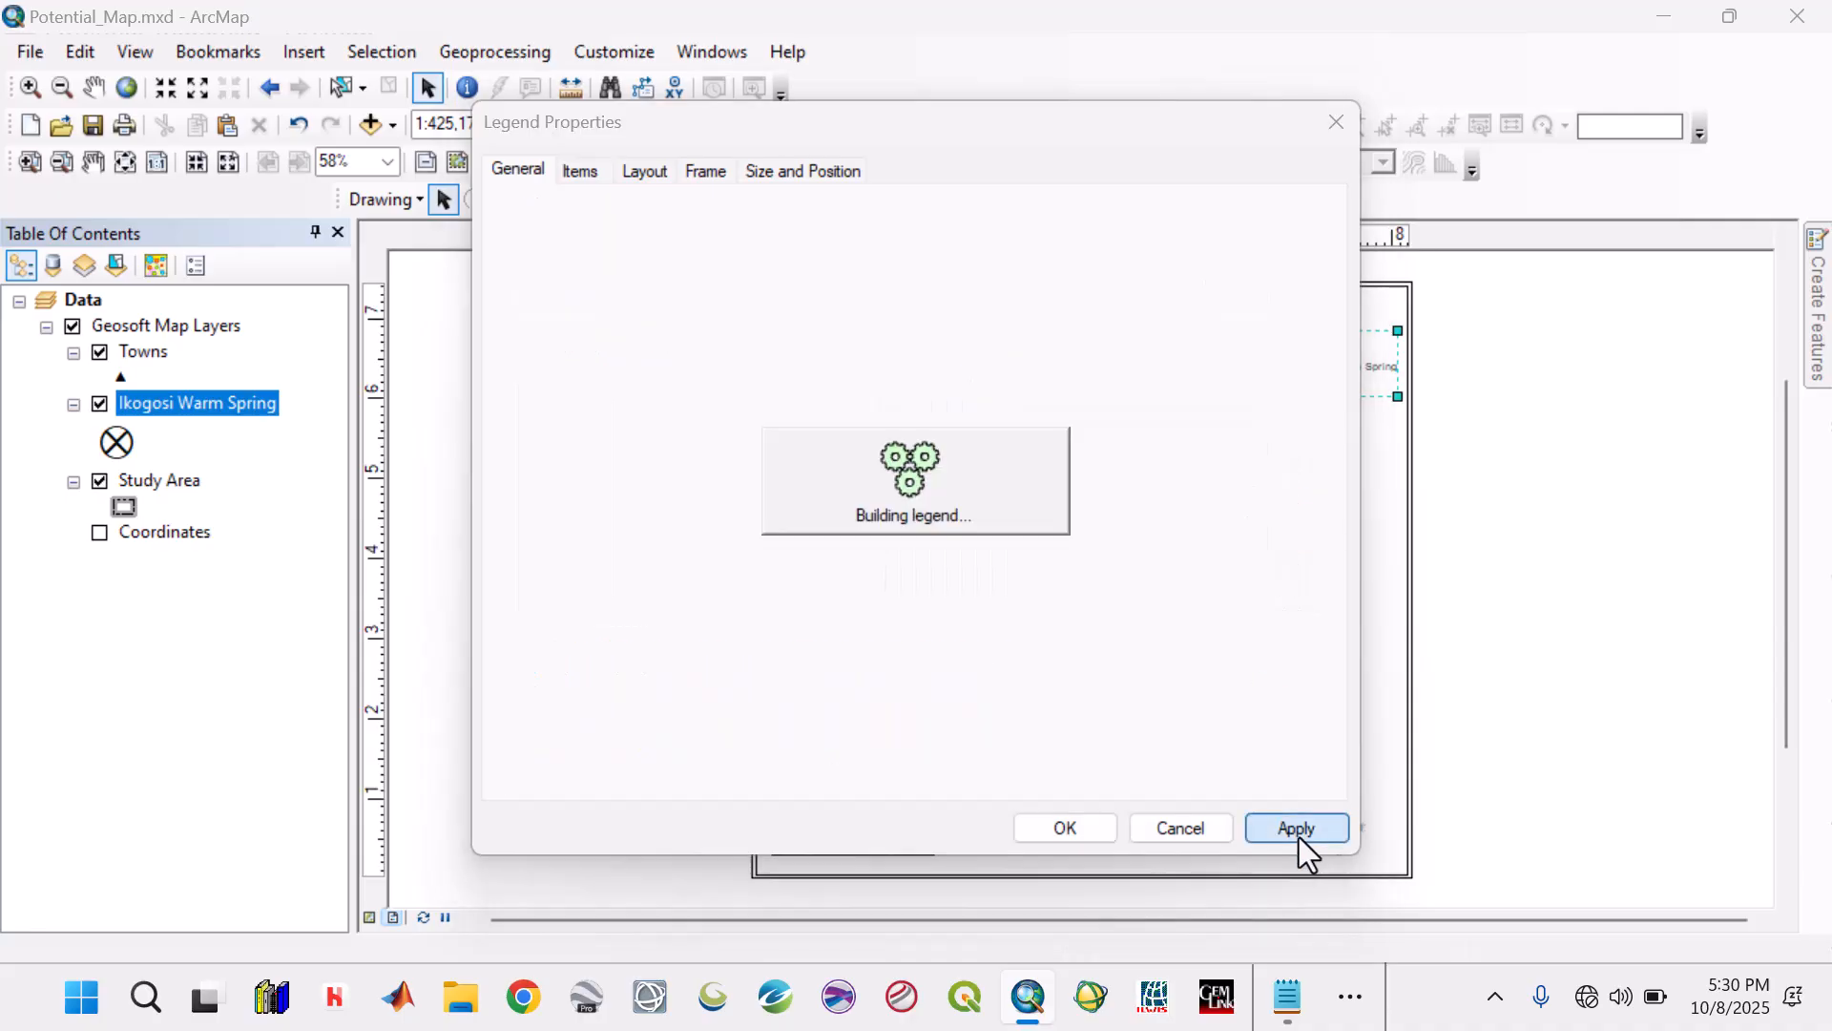
left_click(1079, 834)
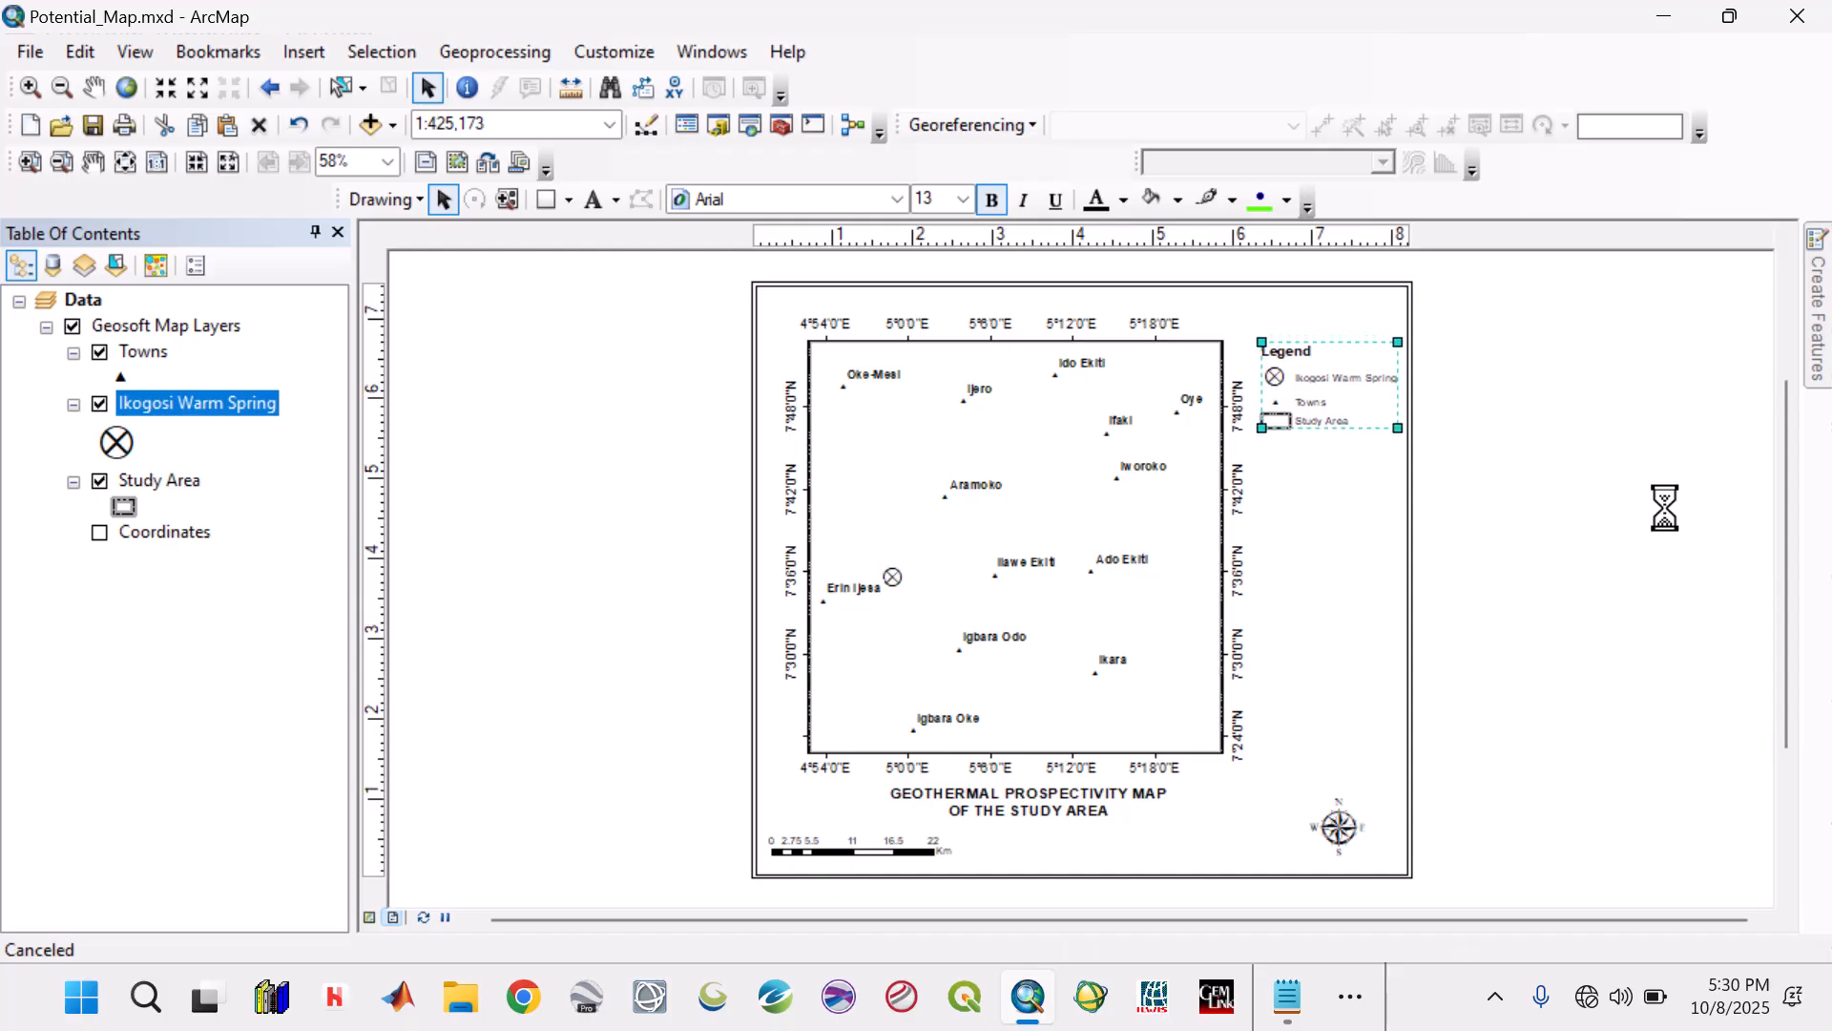
left_click(1662, 517)
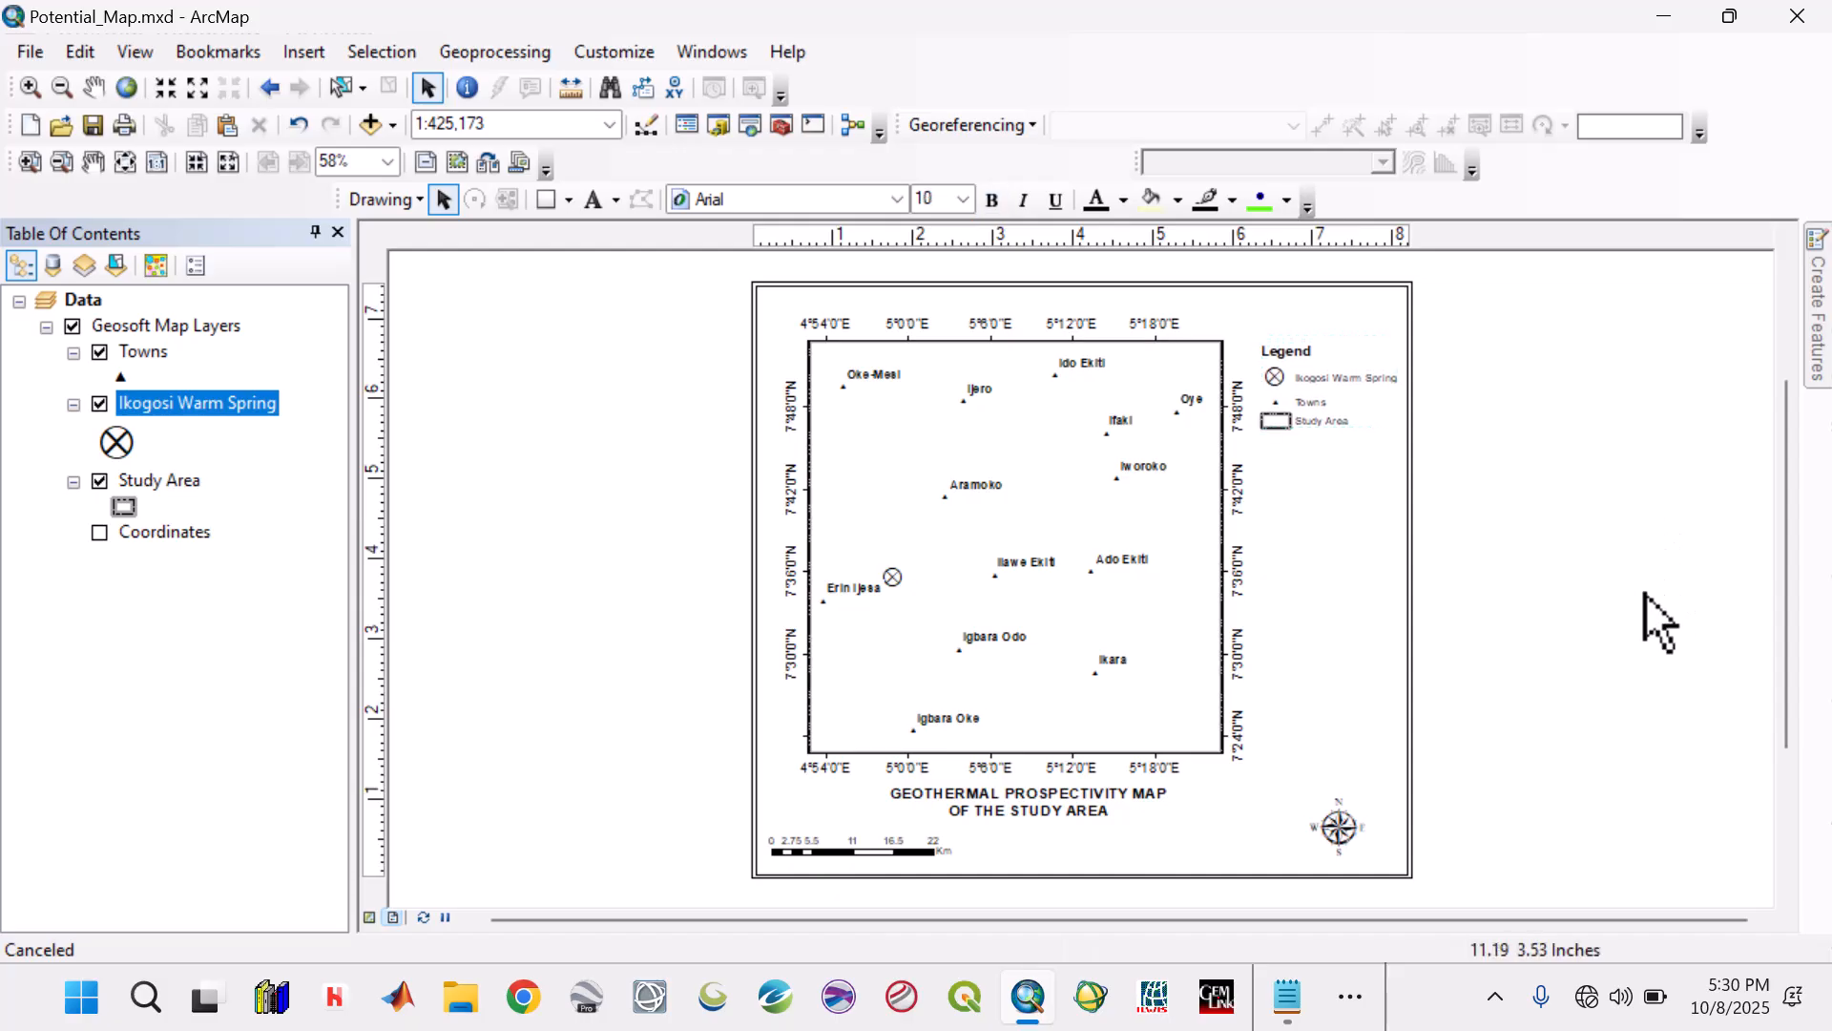
Add Geothermal_energy_potential_reclass.tif from the Reclass folder to the map, building pyramids with Nearest Neighbor resampling.
left_click(393, 122)
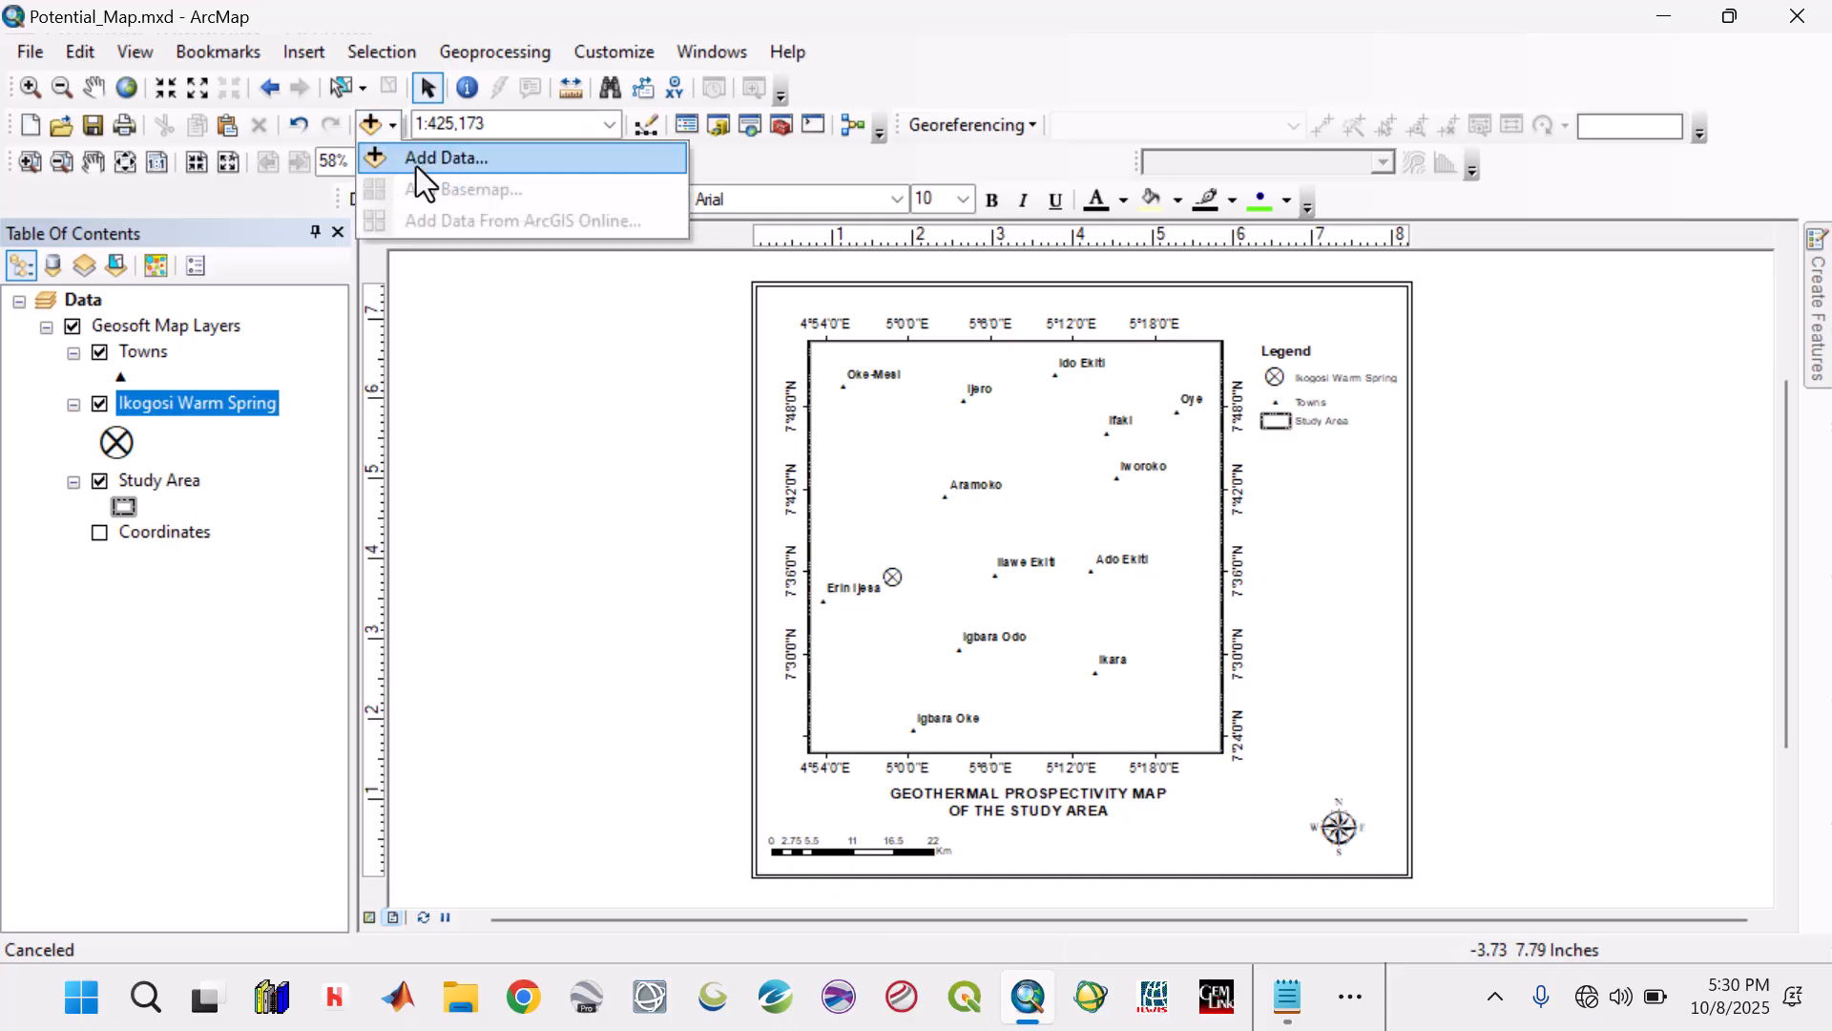
left_click(416, 166)
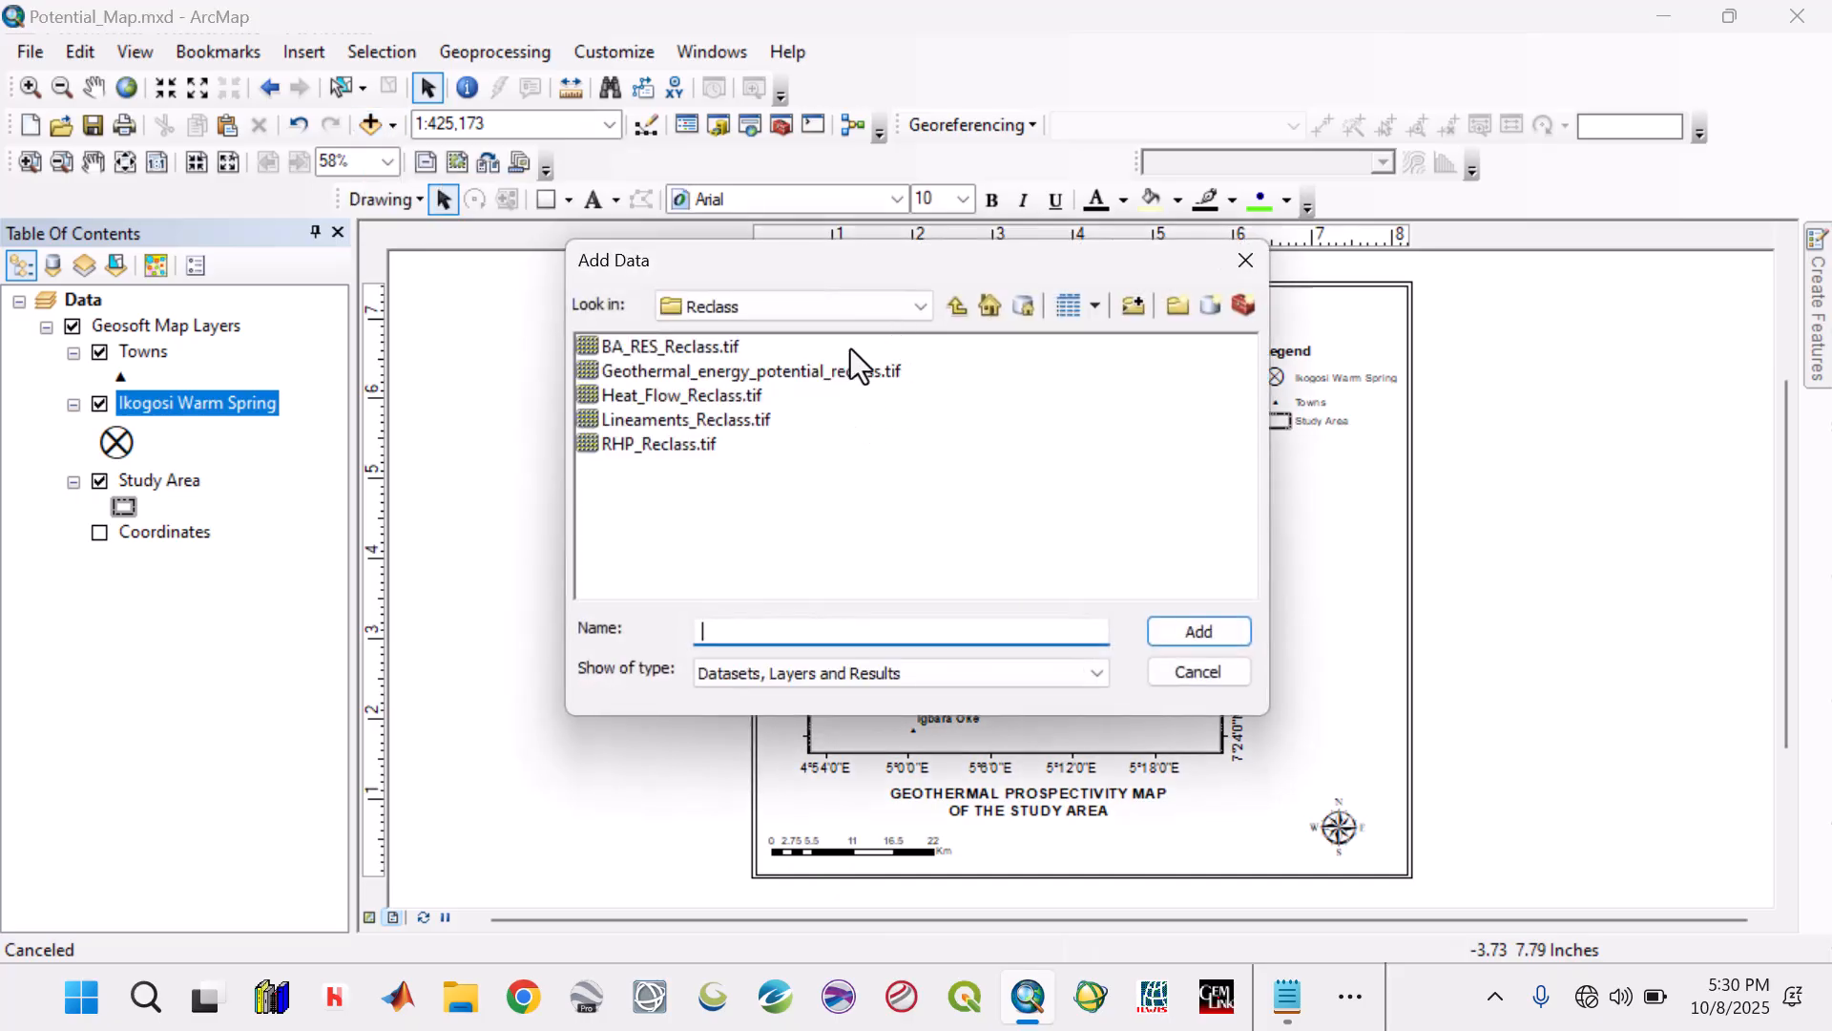
left_click(668, 374)
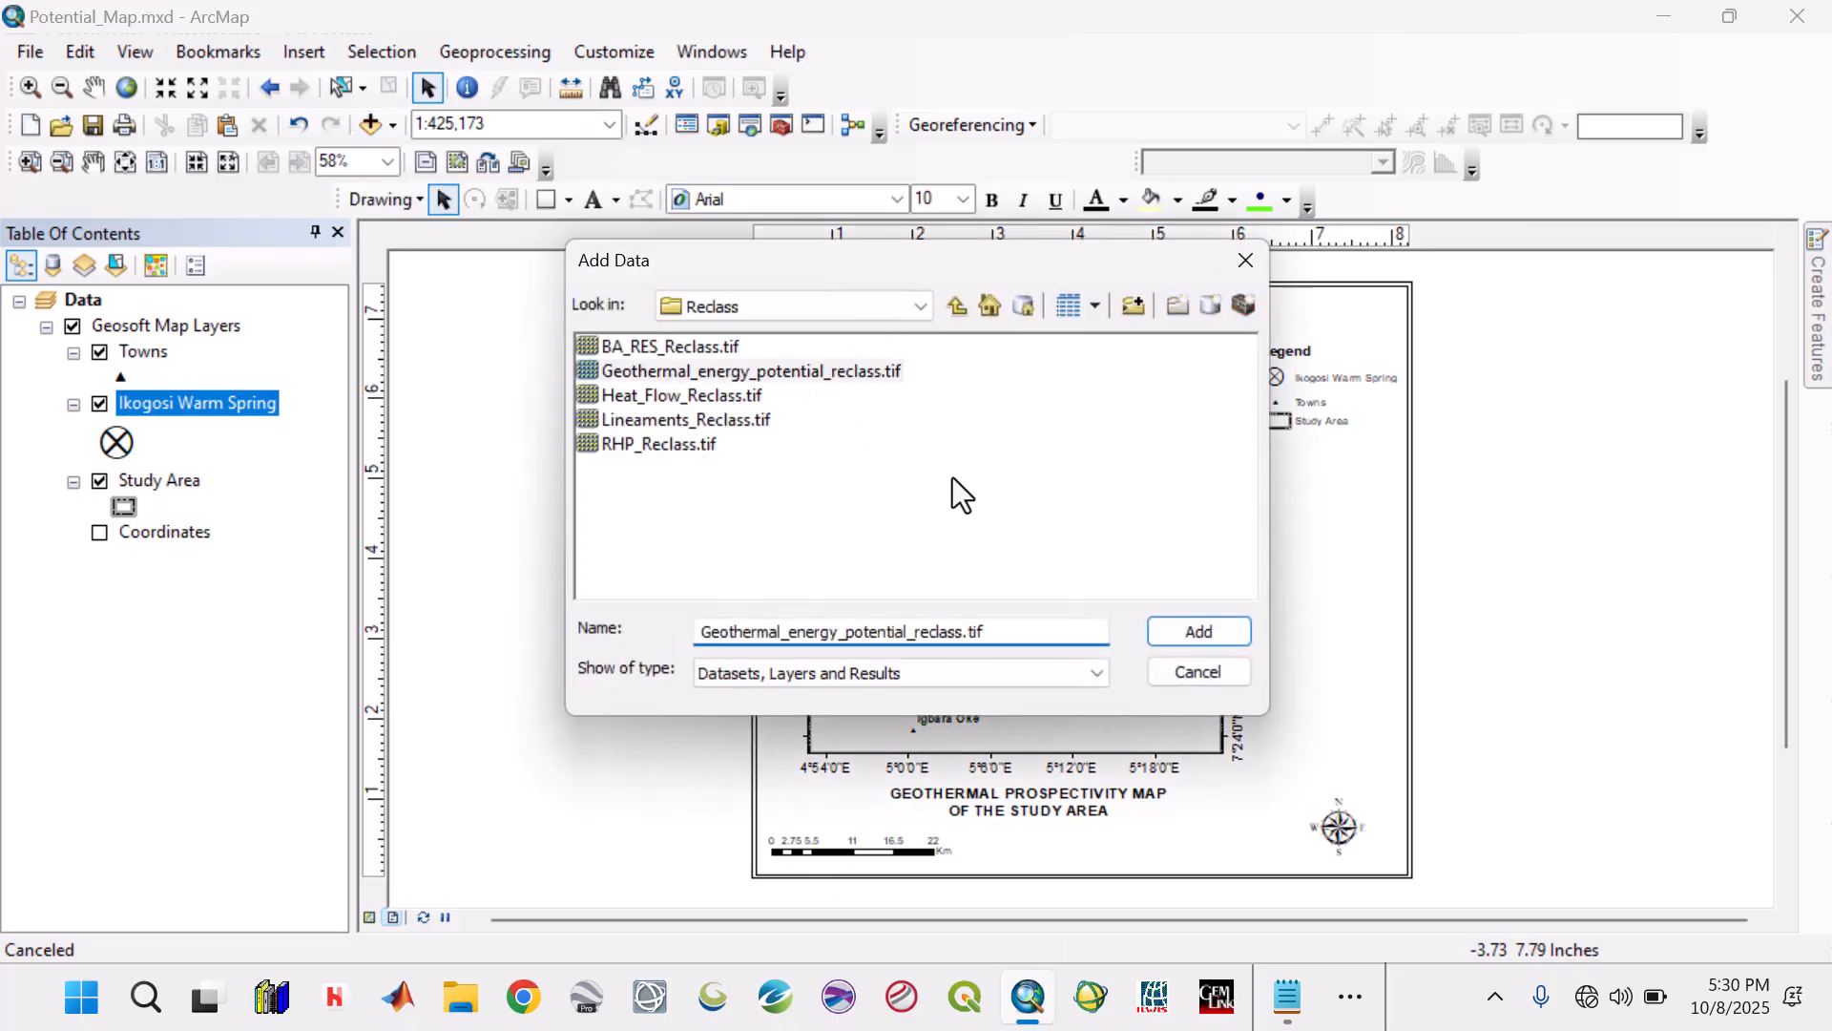
left_click(1200, 632)
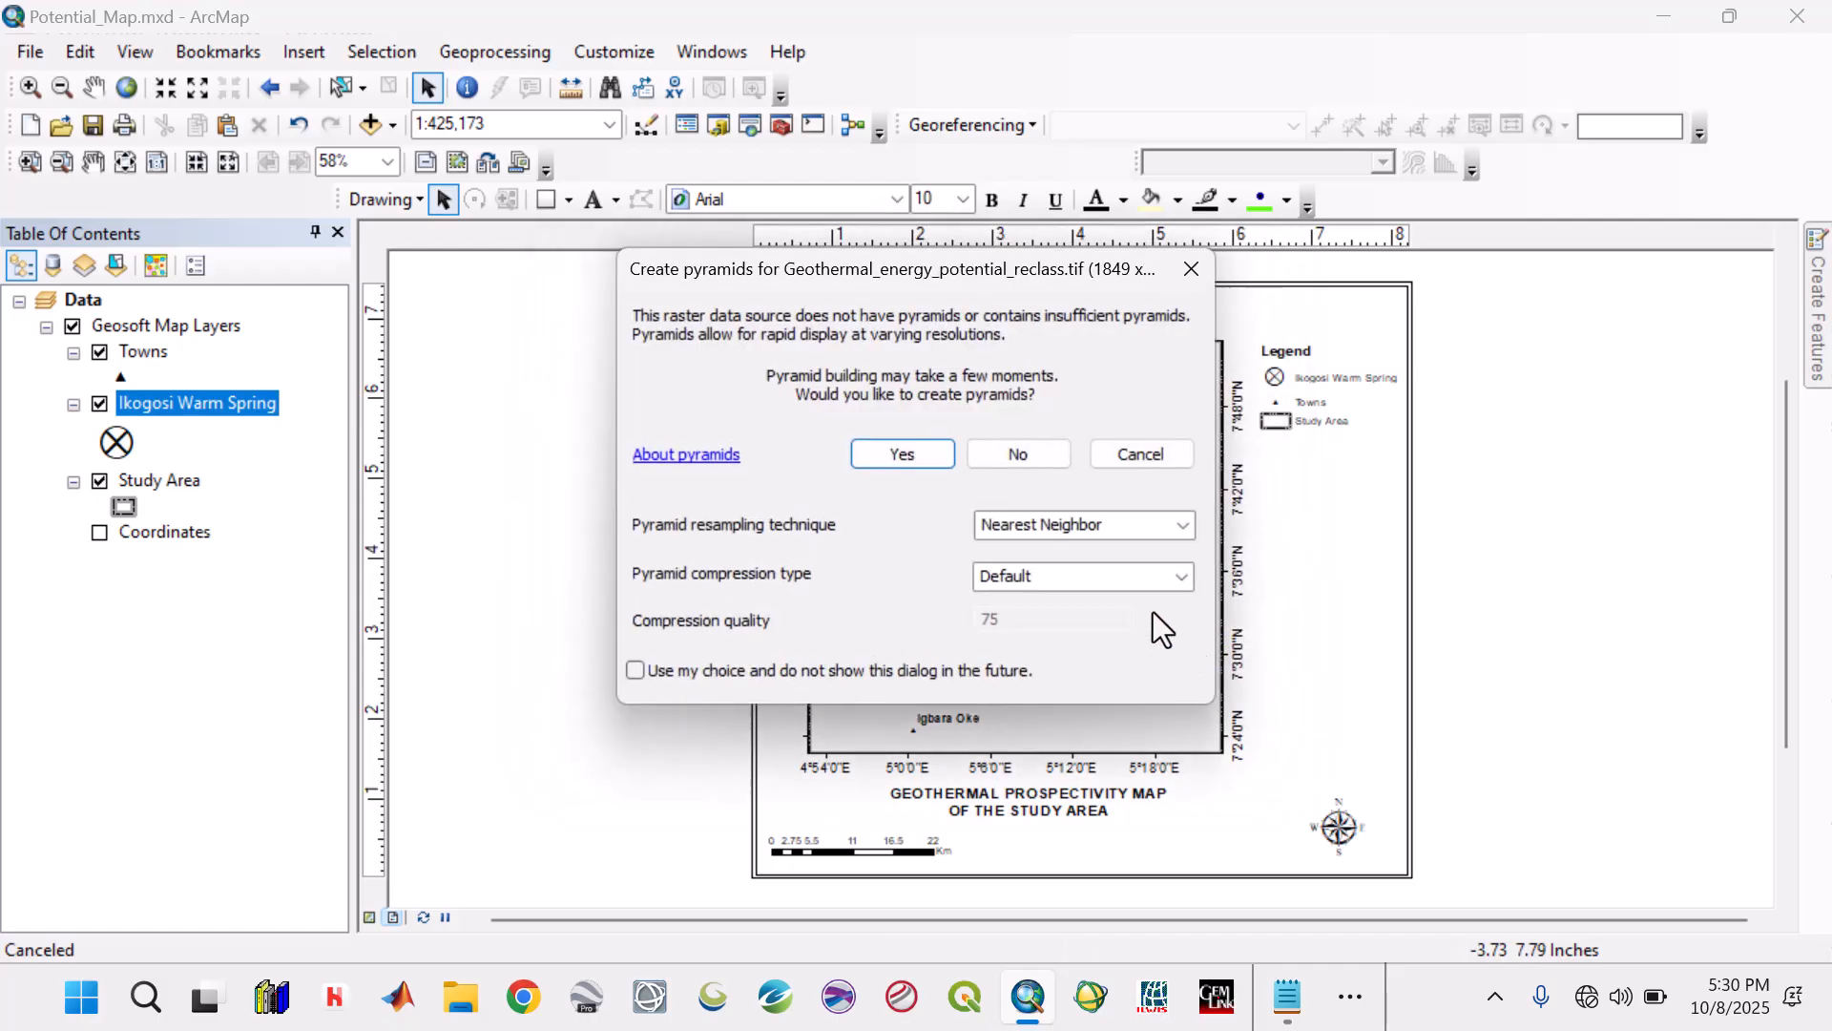
left_click(942, 464)
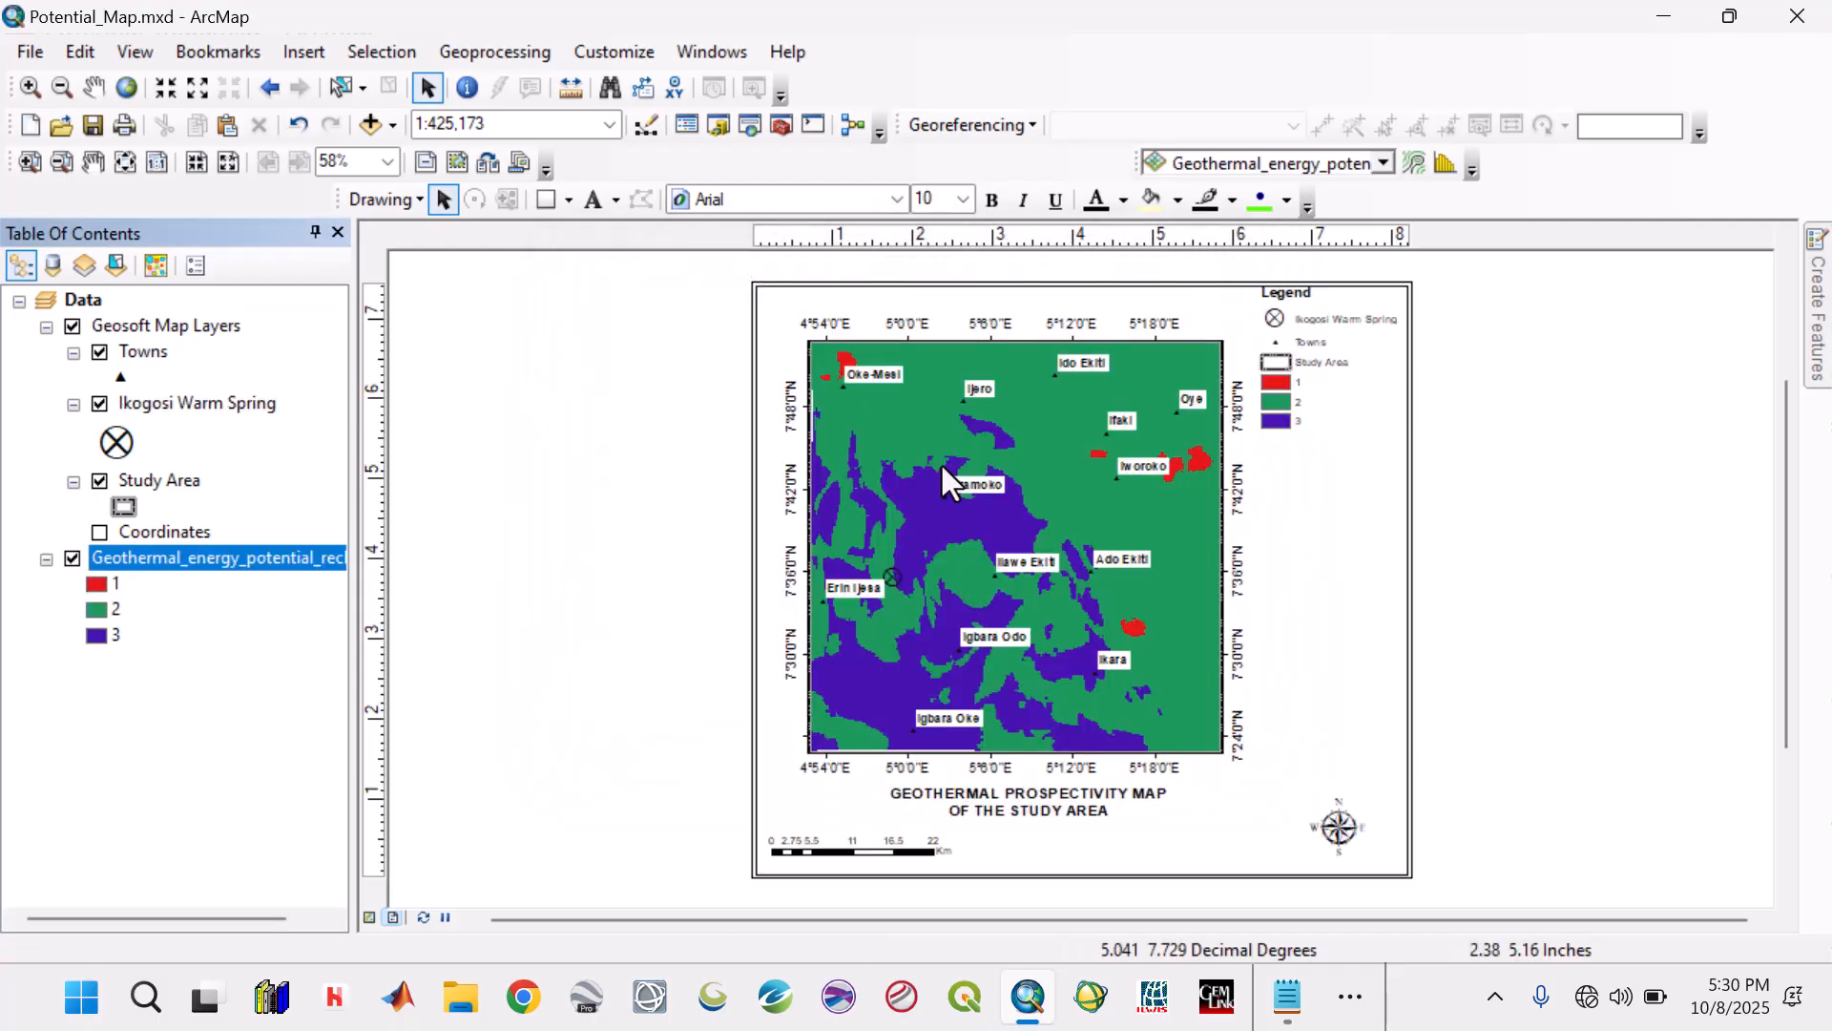
Rename the Geothermal_energy_potential_reclass.tif layer as Potential.
left_click(162, 559)
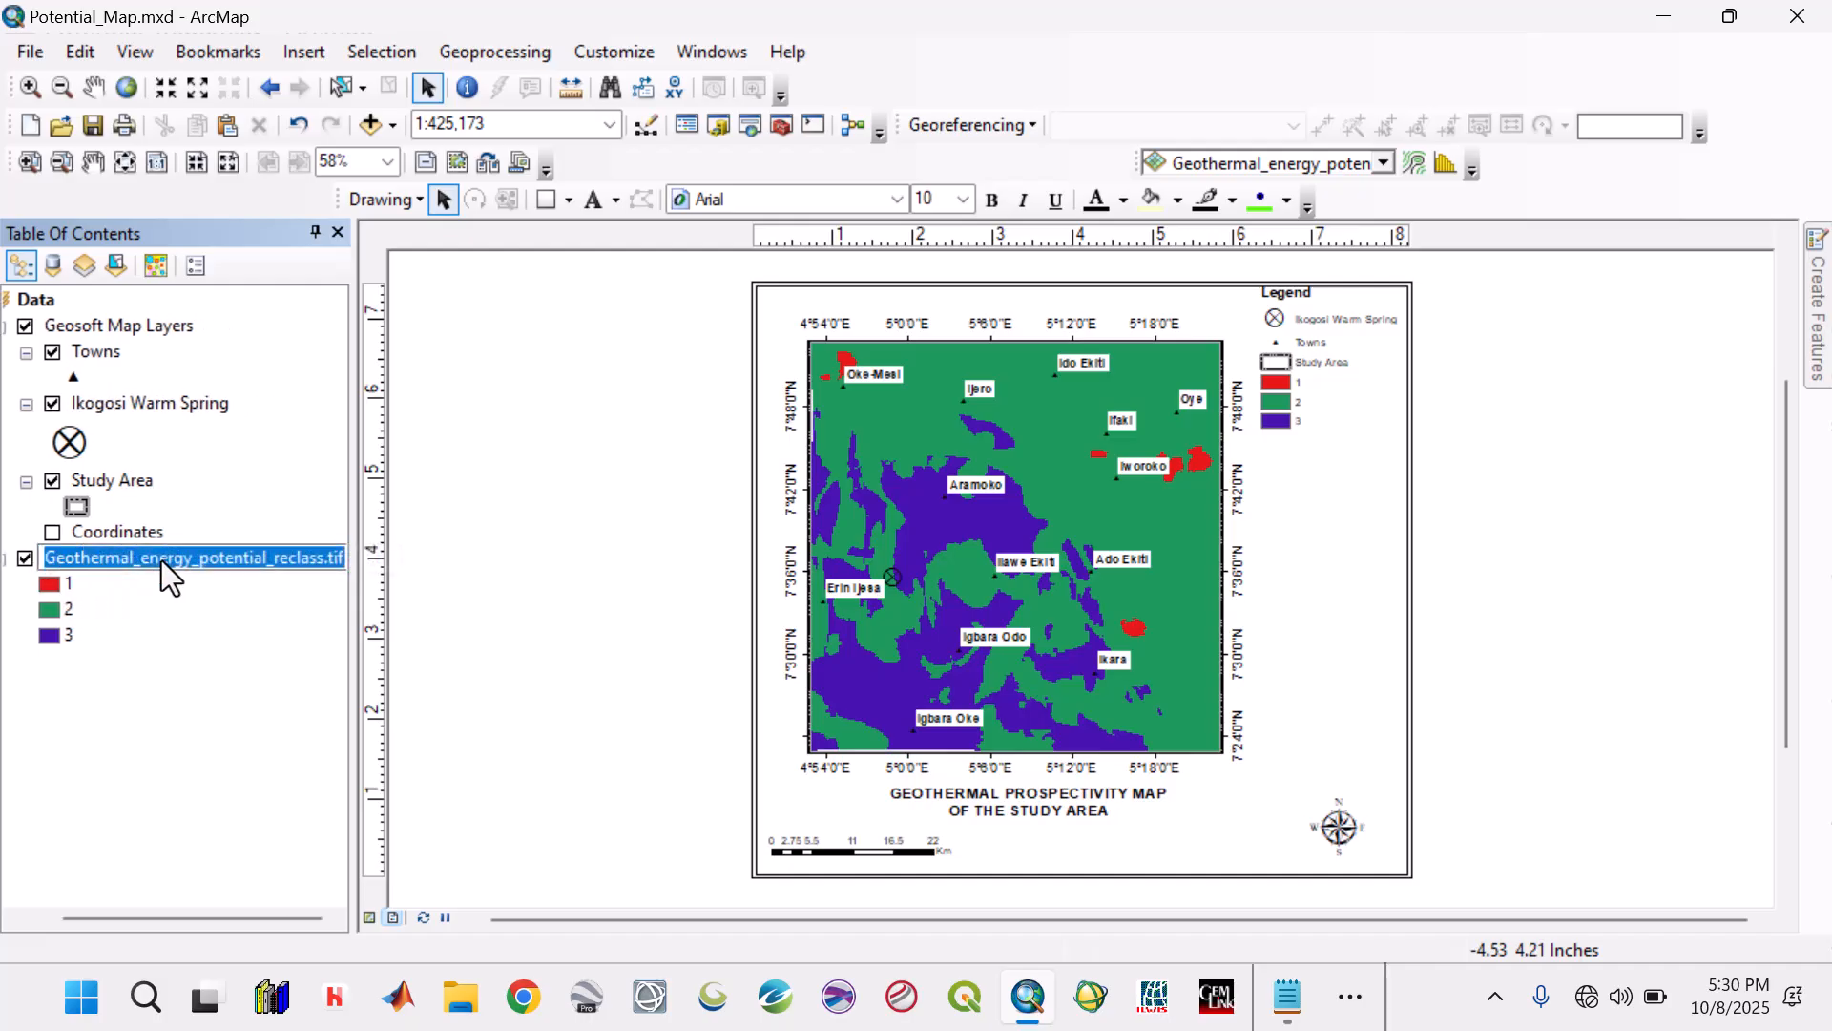
left_click(174, 664)
double_click(117, 556)
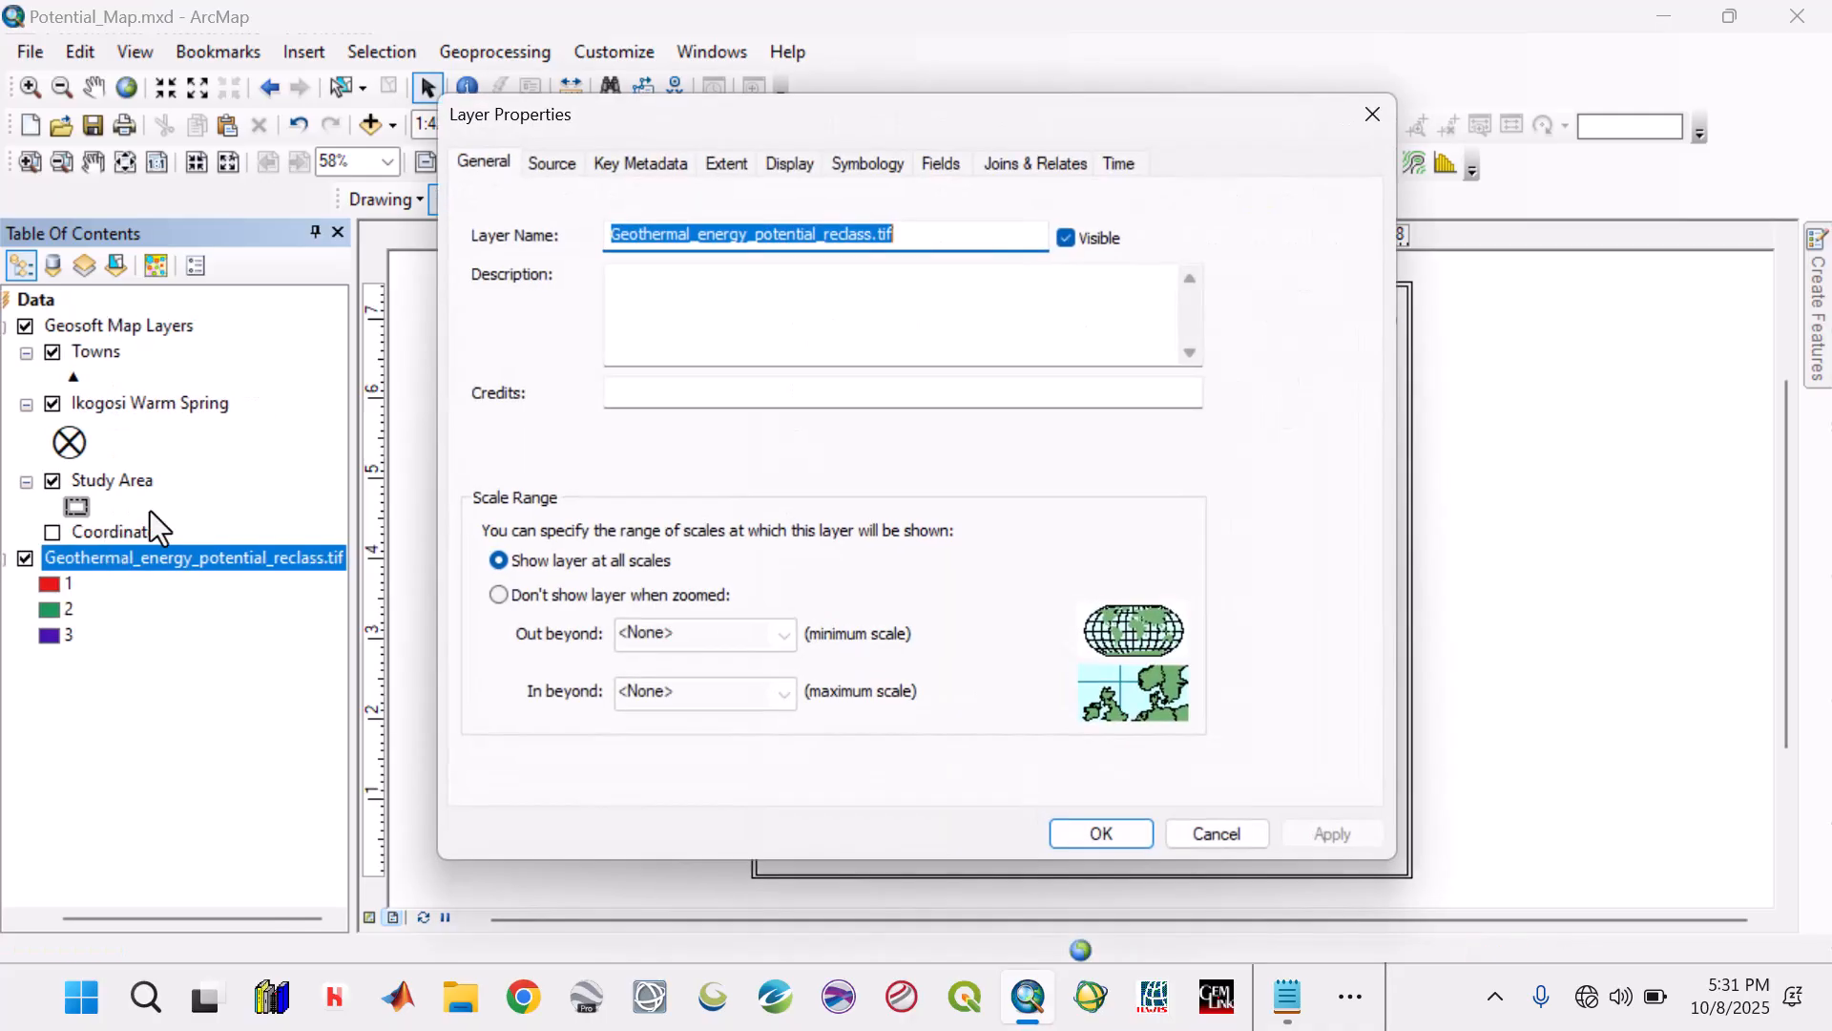
left_click(756, 245)
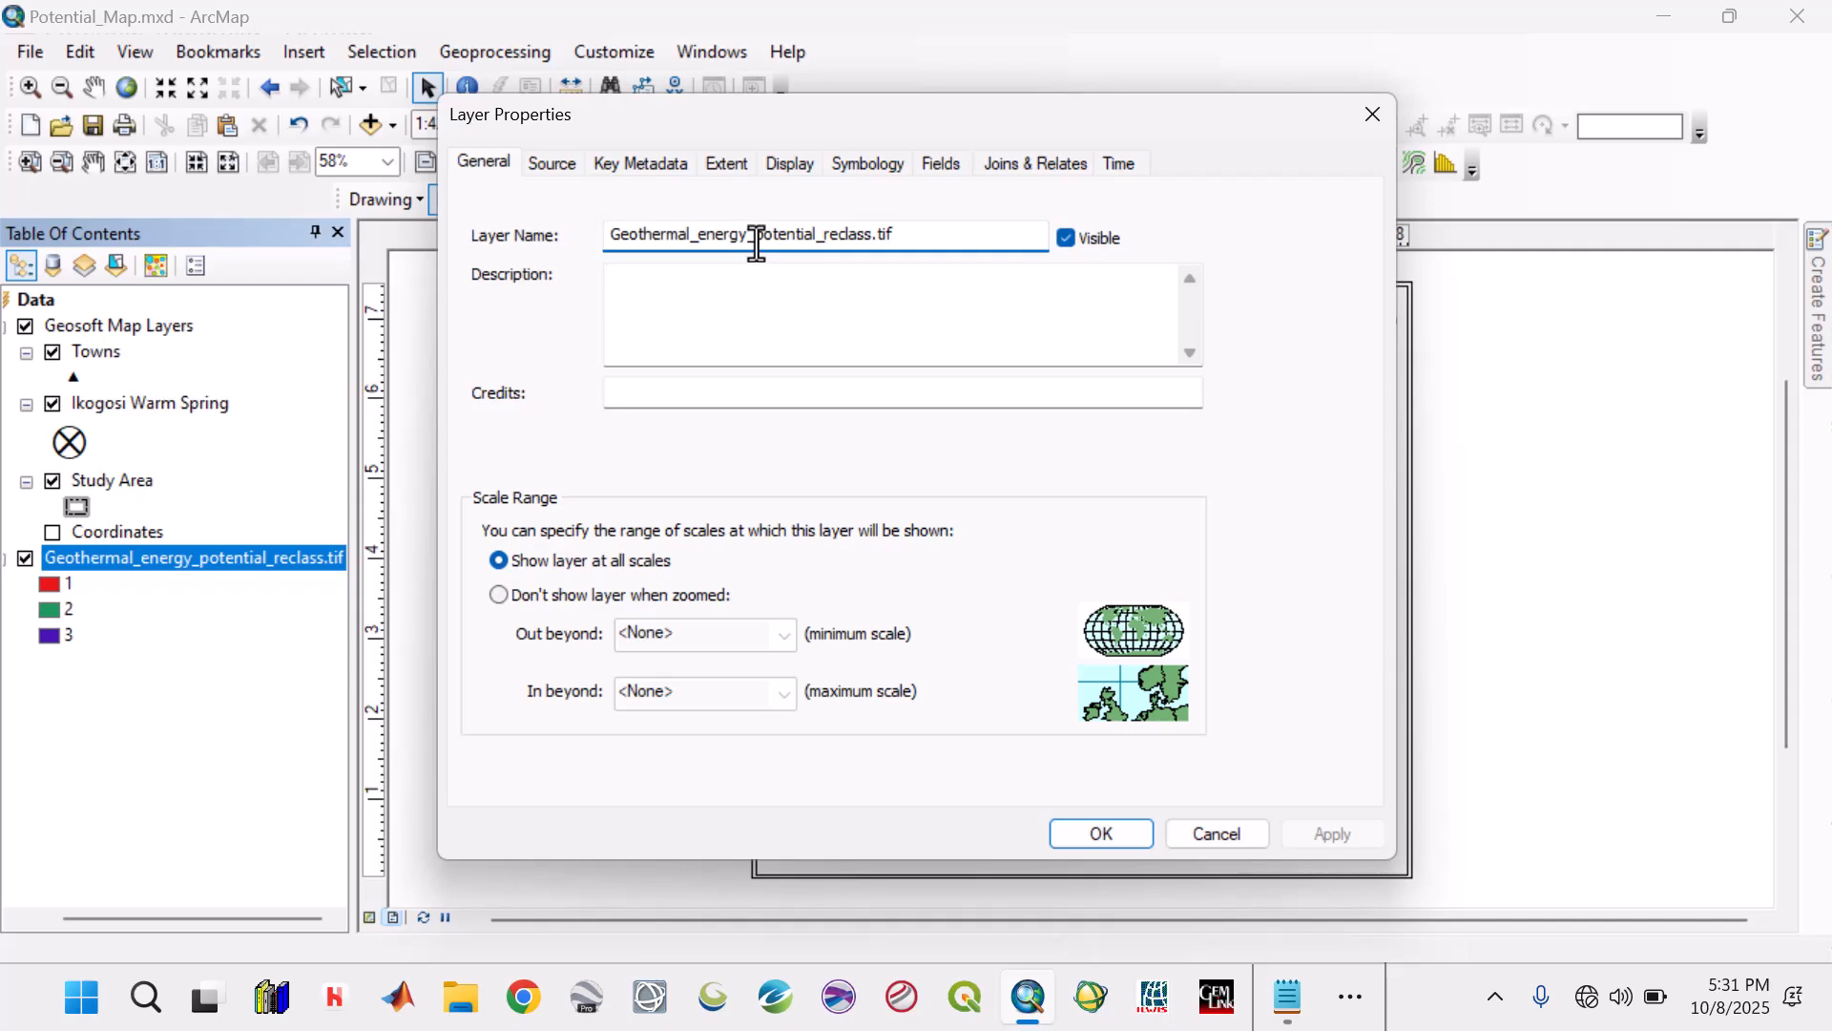
key("BackSpace")
key("BackSpace")
key("BackSpace")
key("BackSpace")
key("BackSpace")
key("BackSpace")
key("BackSpace")
key("BackSpace")
key("BackSpace")
key("BackSpace")
key("BackSpace")
key("BackSpace")
key("BackSpace")
key("BackSpace")
key("BackSpace")
key("BackSpace")
key("BackSpace")
key("BackSpace")
key("BackSpace")
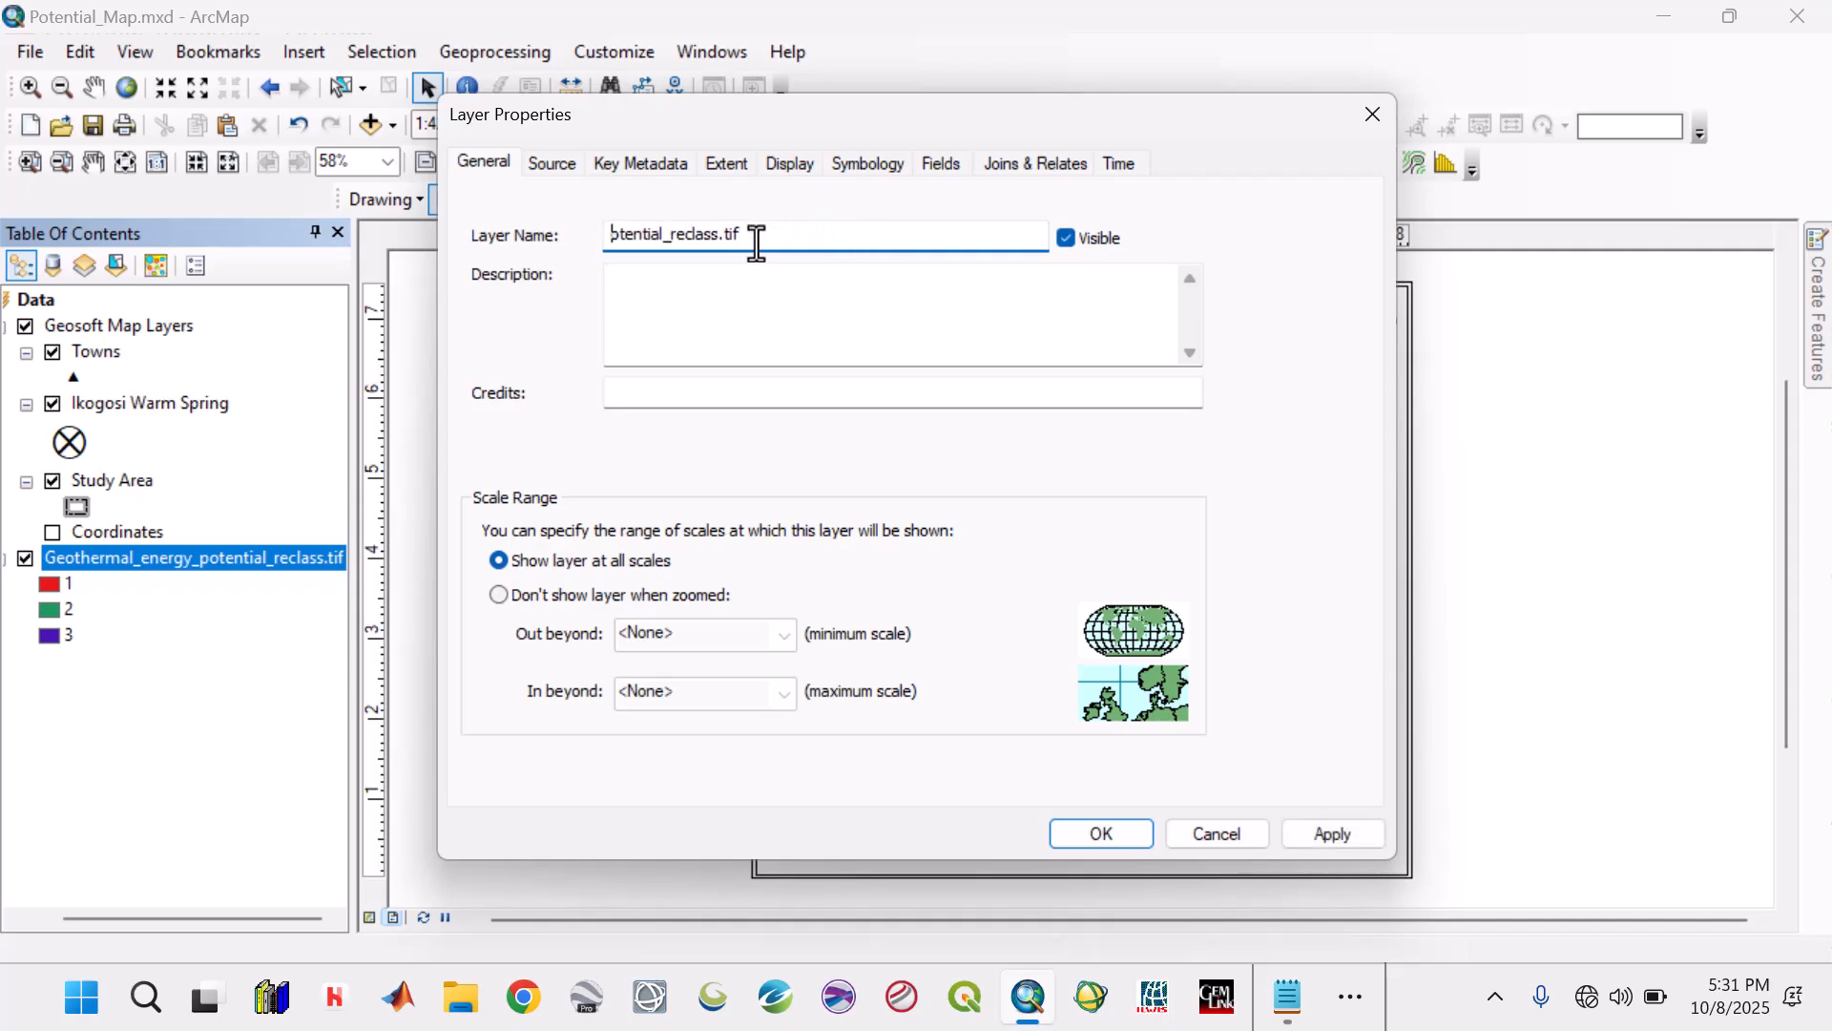
type("Potential")
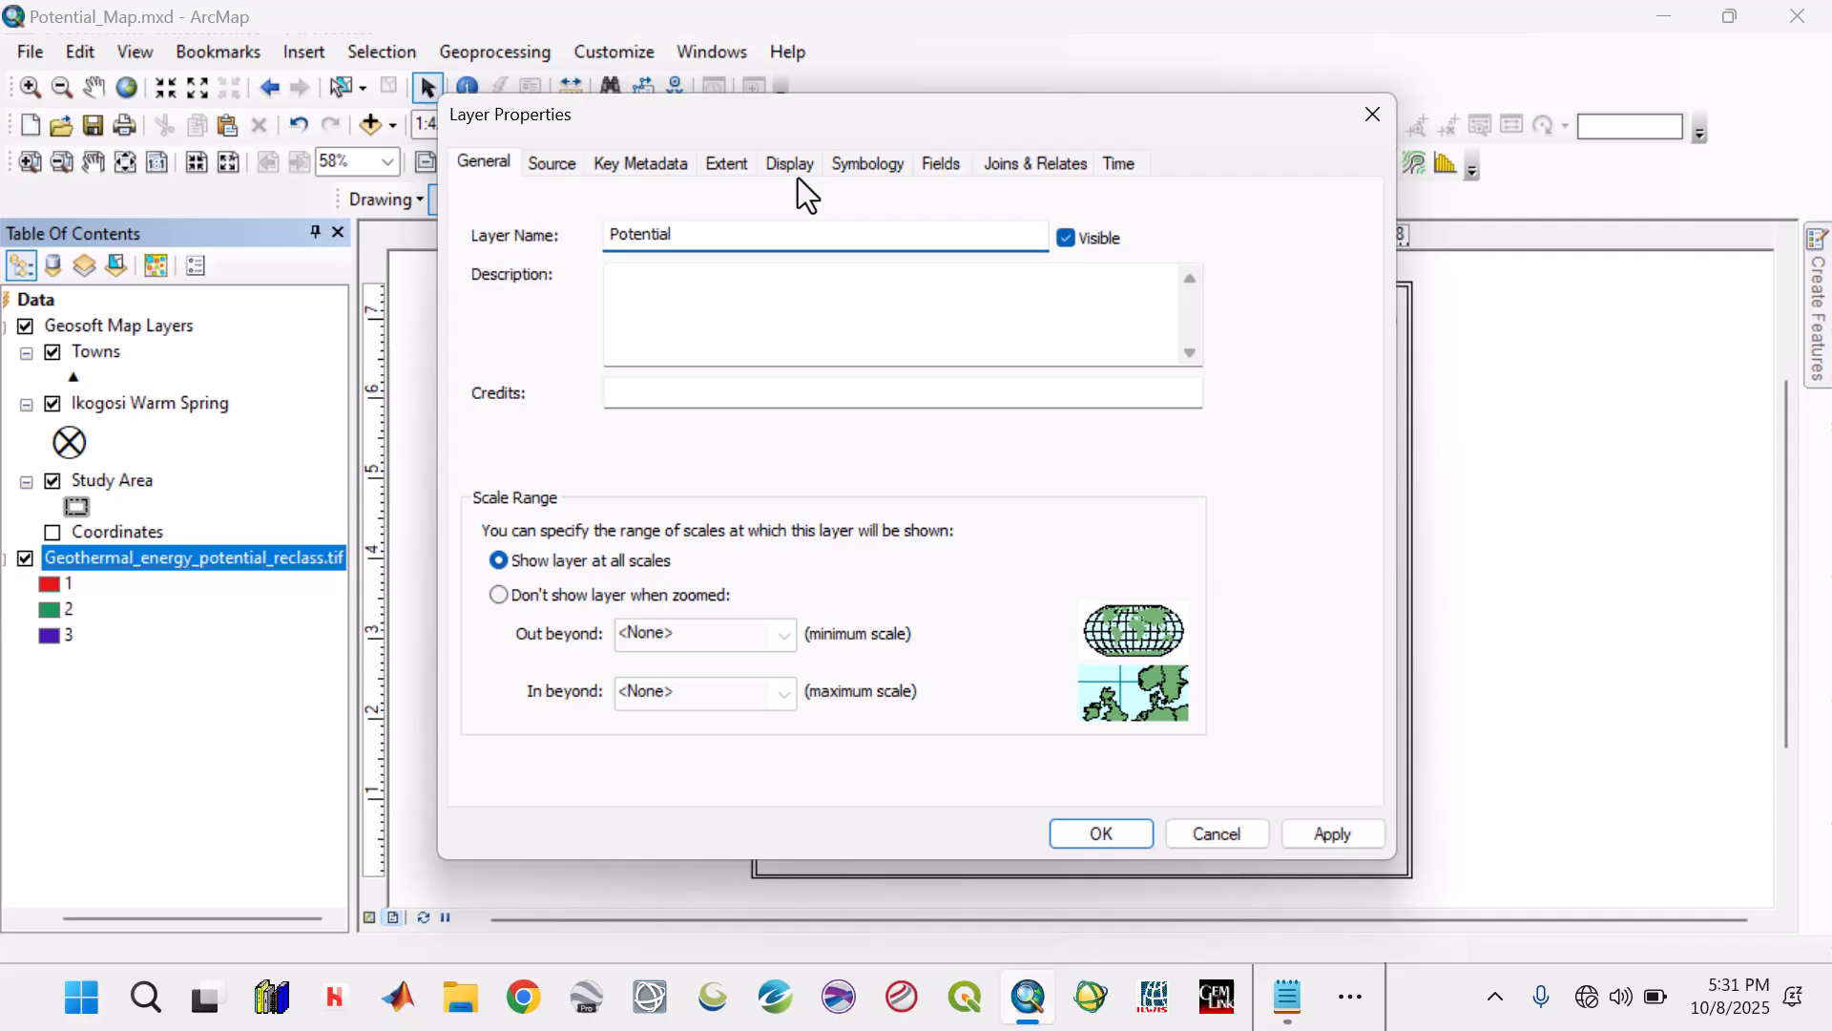
Reverse the sort order of the potential raster's unique values in its symbology.
left_click(859, 166)
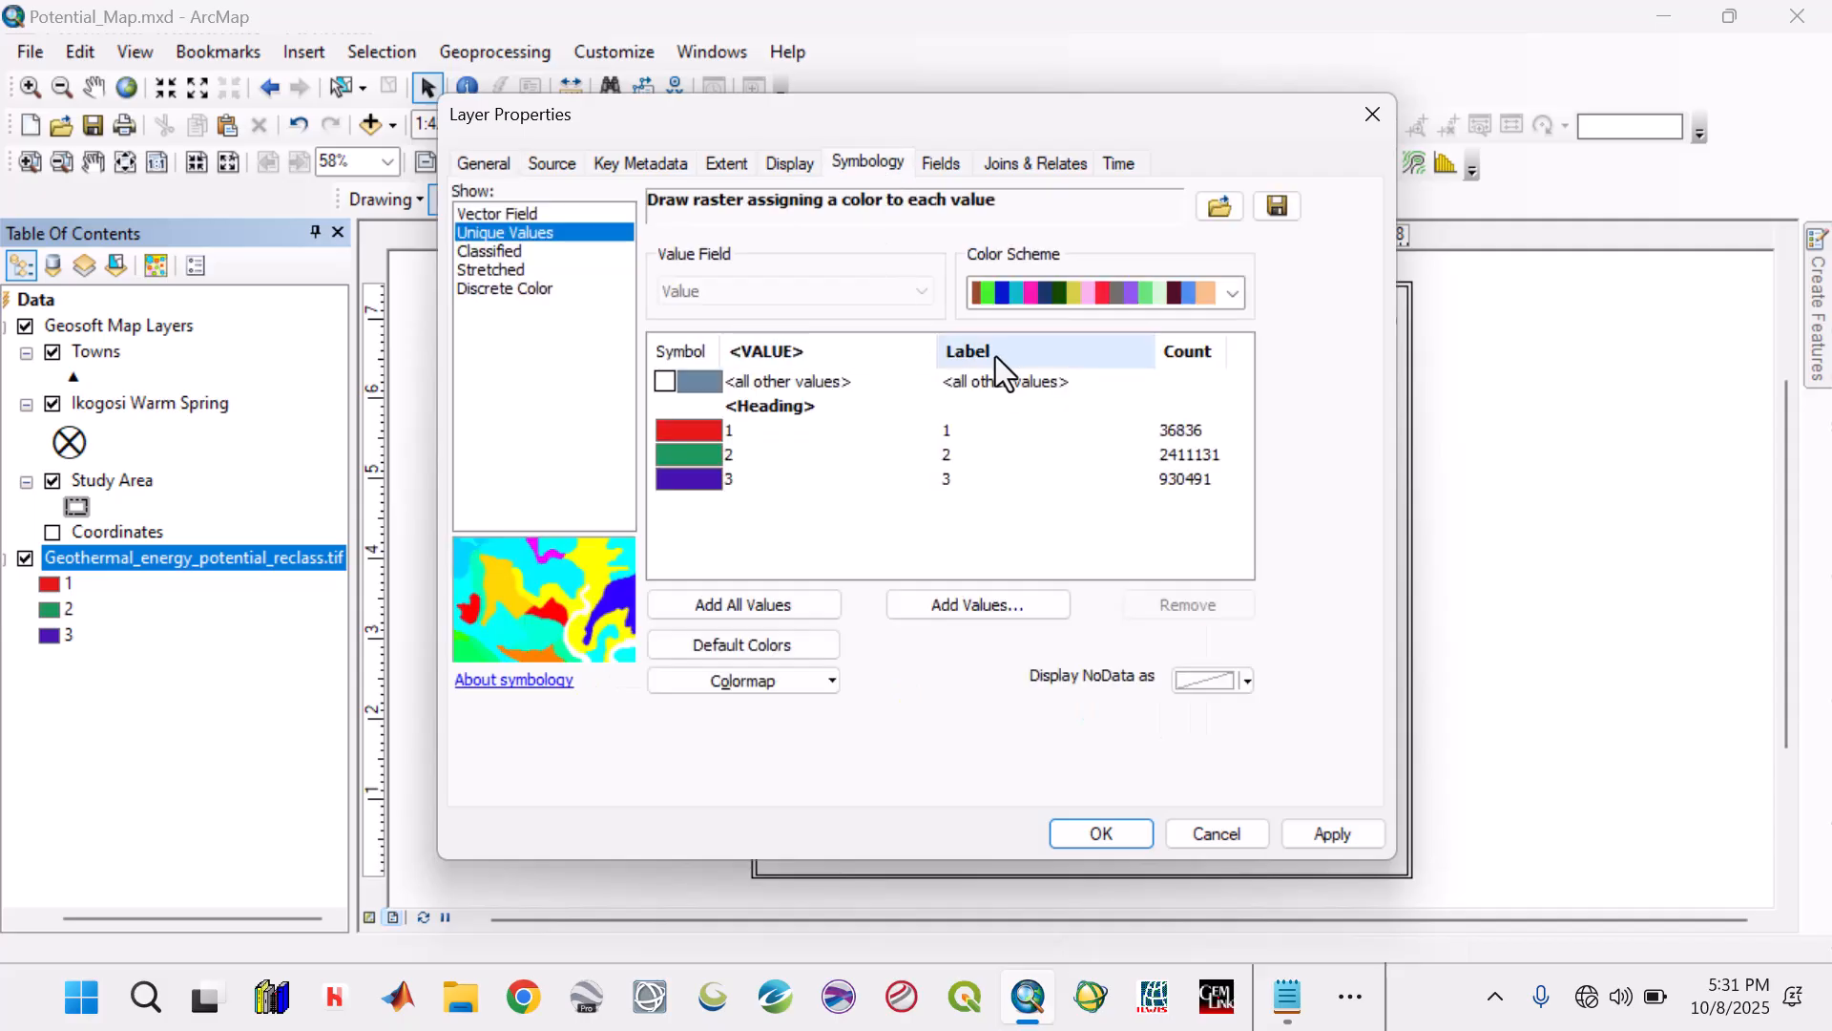
right_click(995, 356)
left_click(1059, 451)
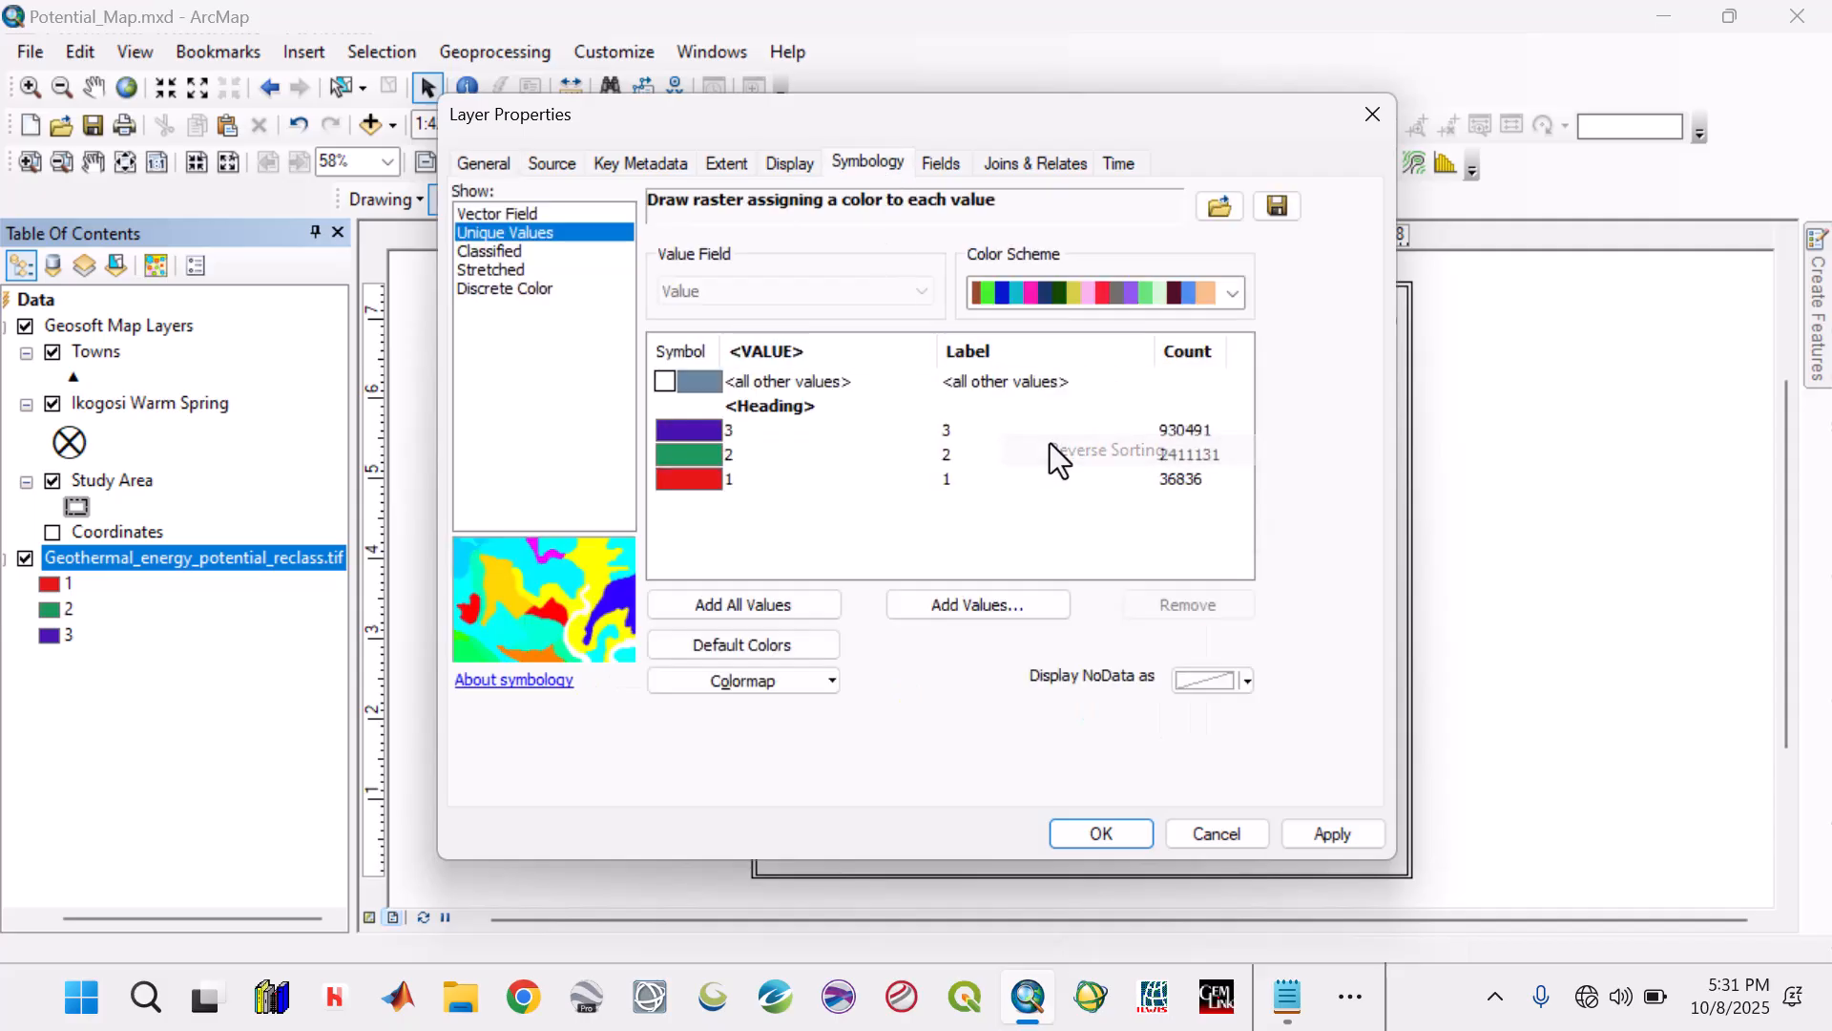
Colour the potential raster's value 1 red, value 2 yellow and value 3 bright green.
left_click(710, 482)
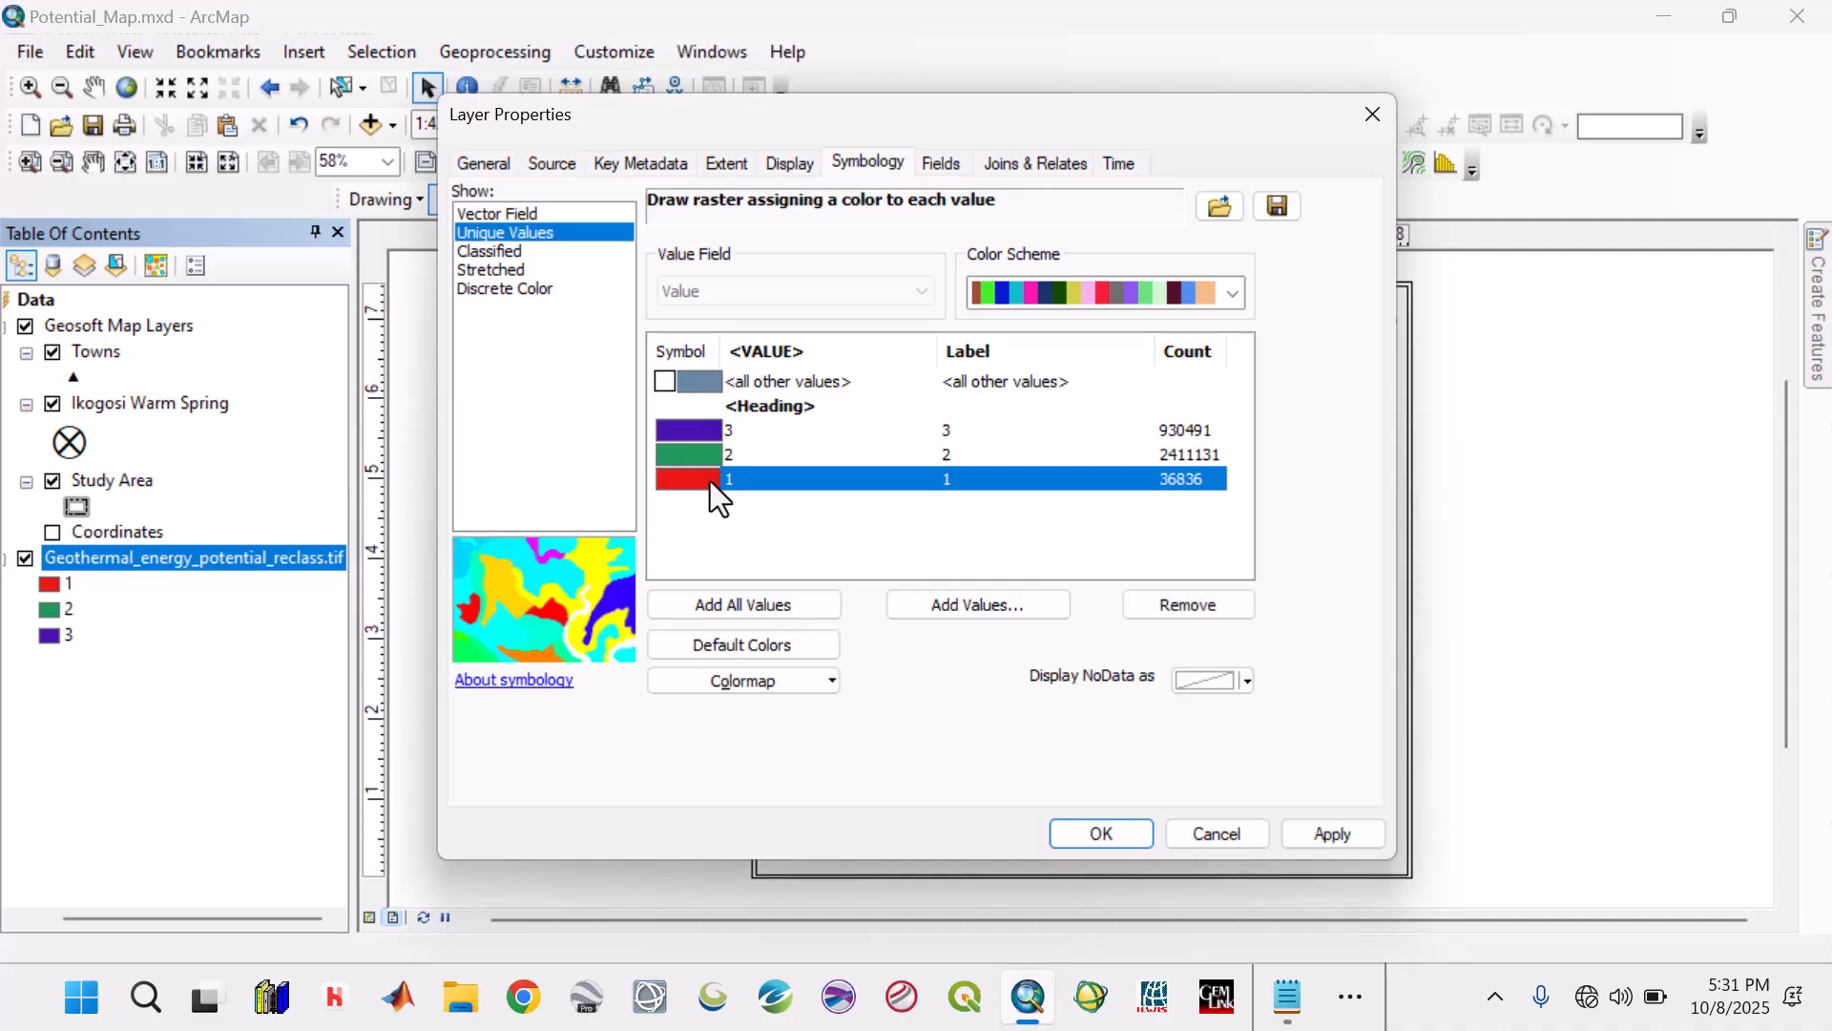
left_click(710, 481)
left_click(773, 578)
left_click(703, 456)
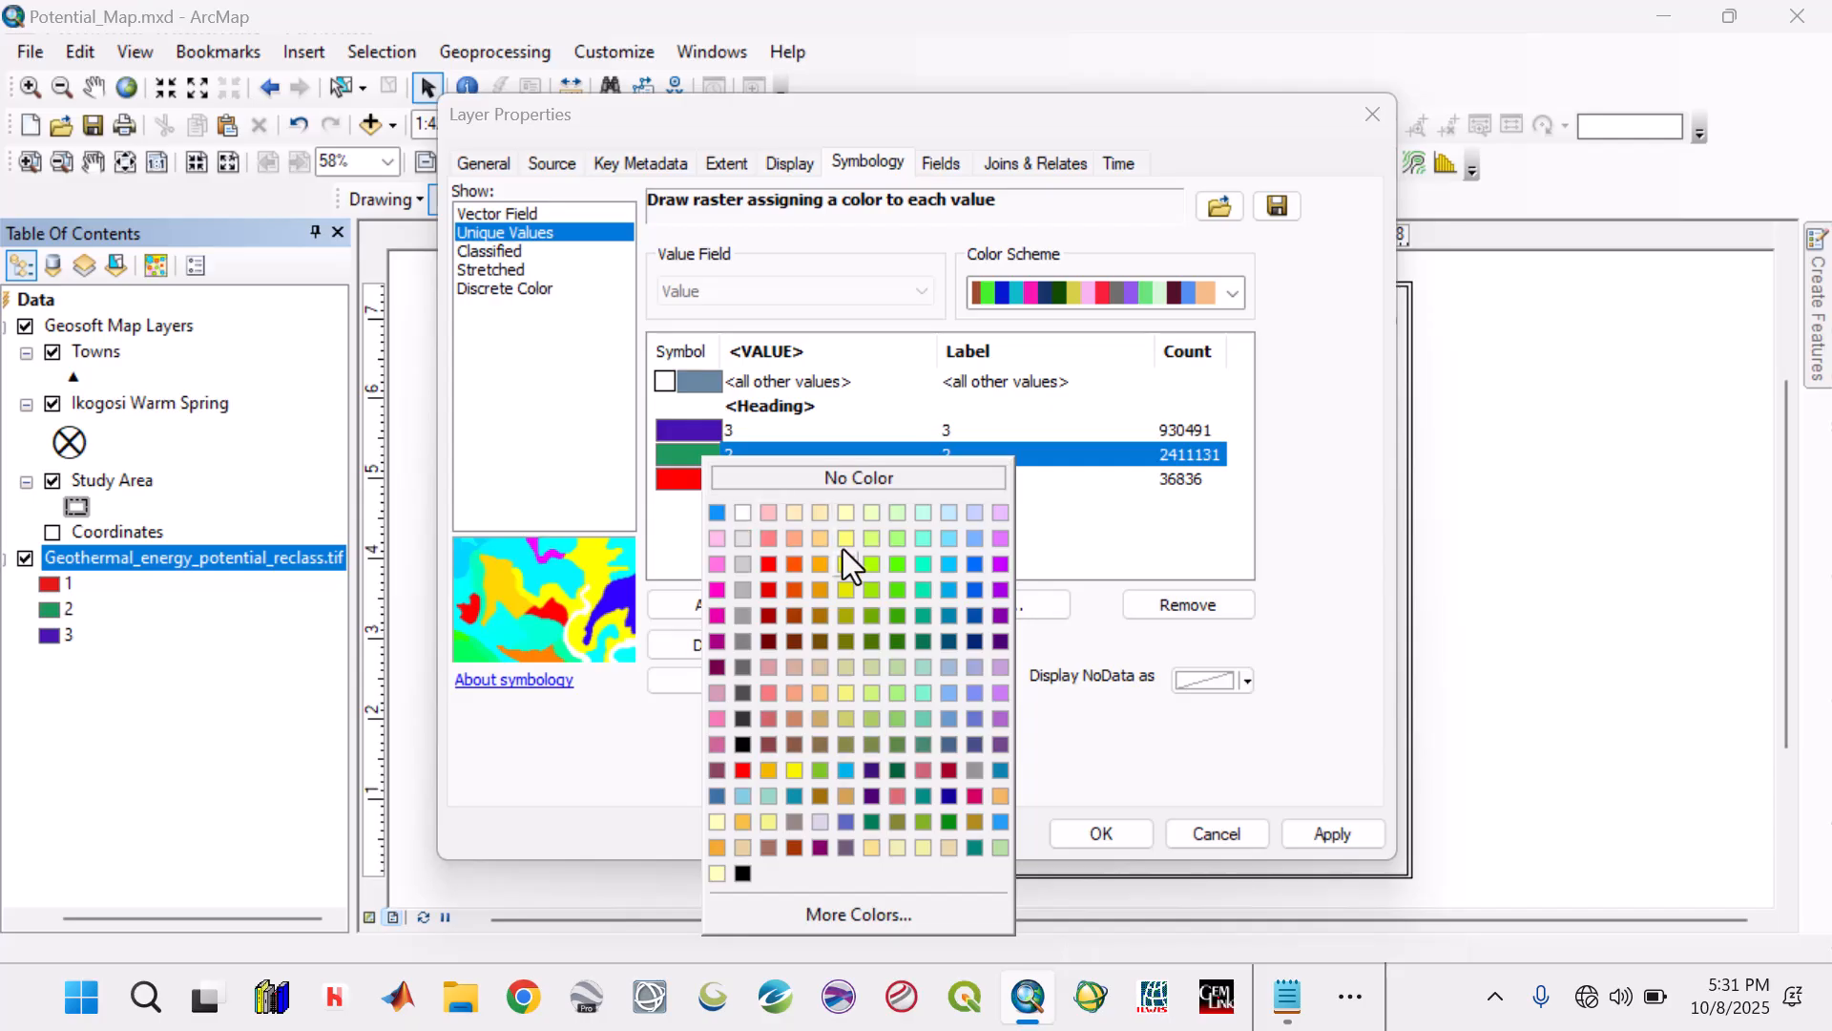
left_click(740, 519)
left_click(695, 429)
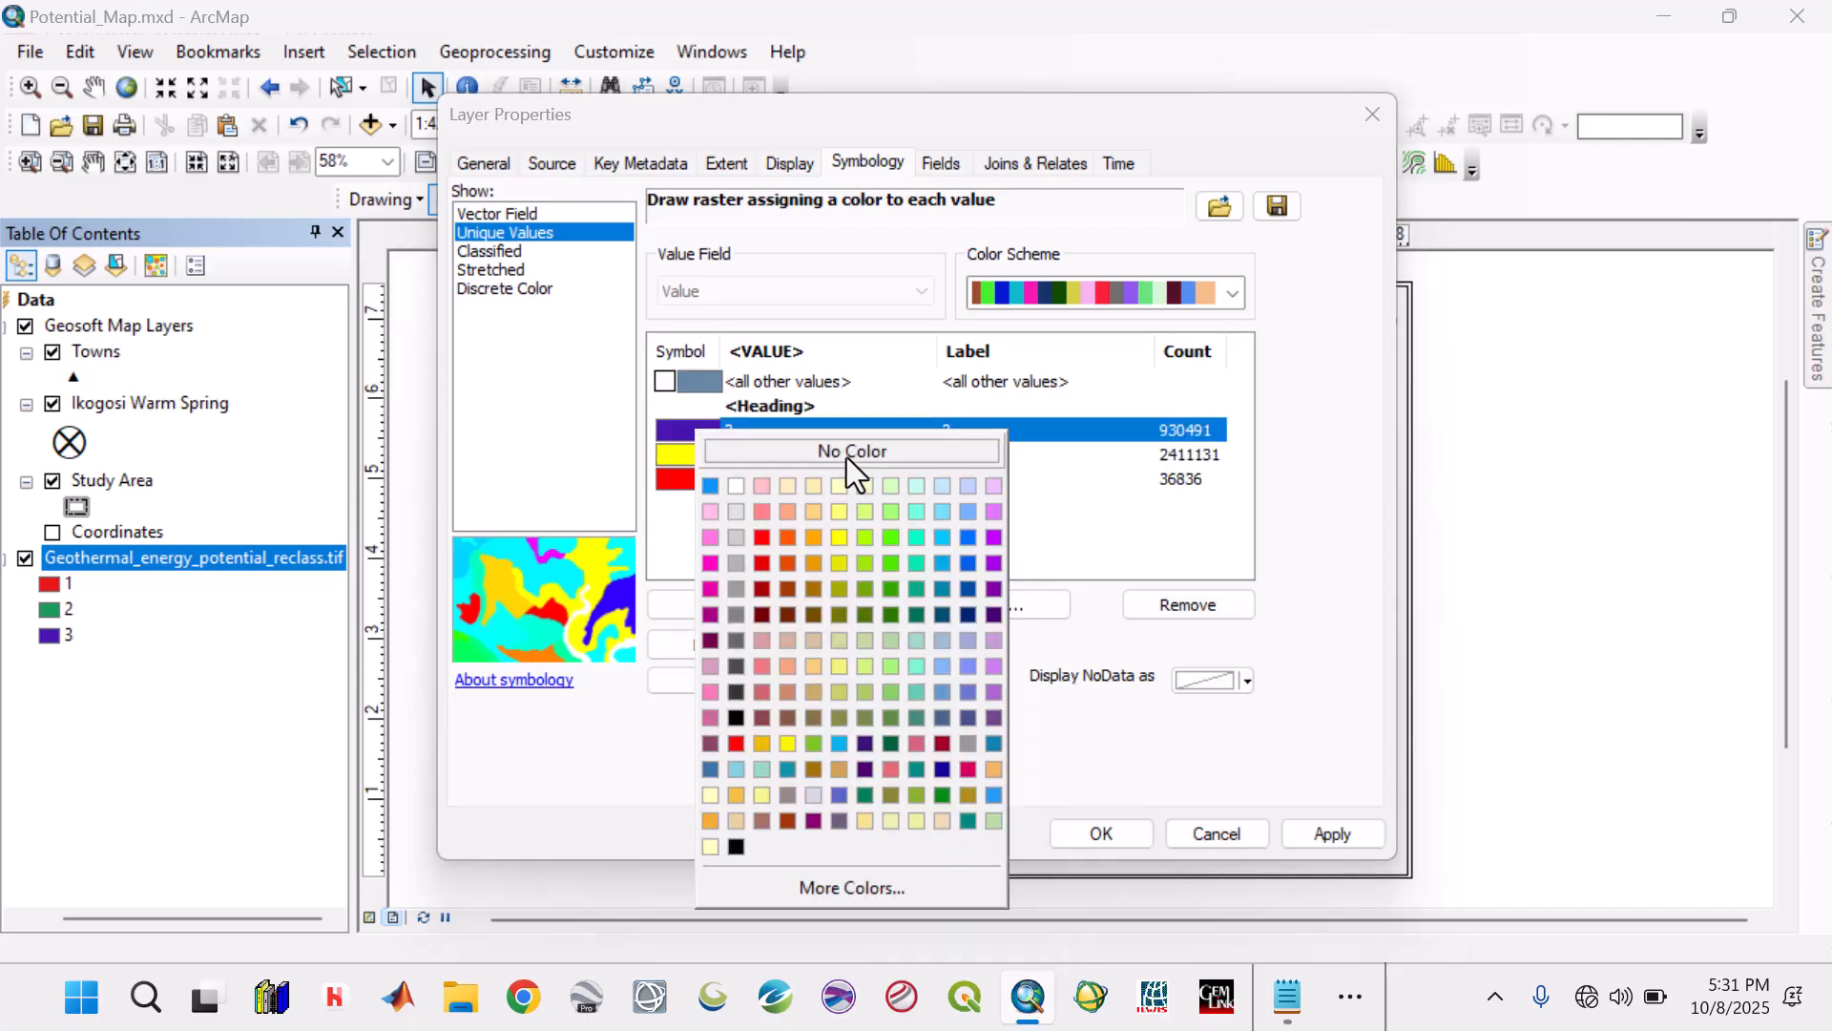
left_click(890, 536)
Label the raster's value 1 as High, value 2 as Moderate and value 3 as Low, and apply the symbology.
left_click(966, 481)
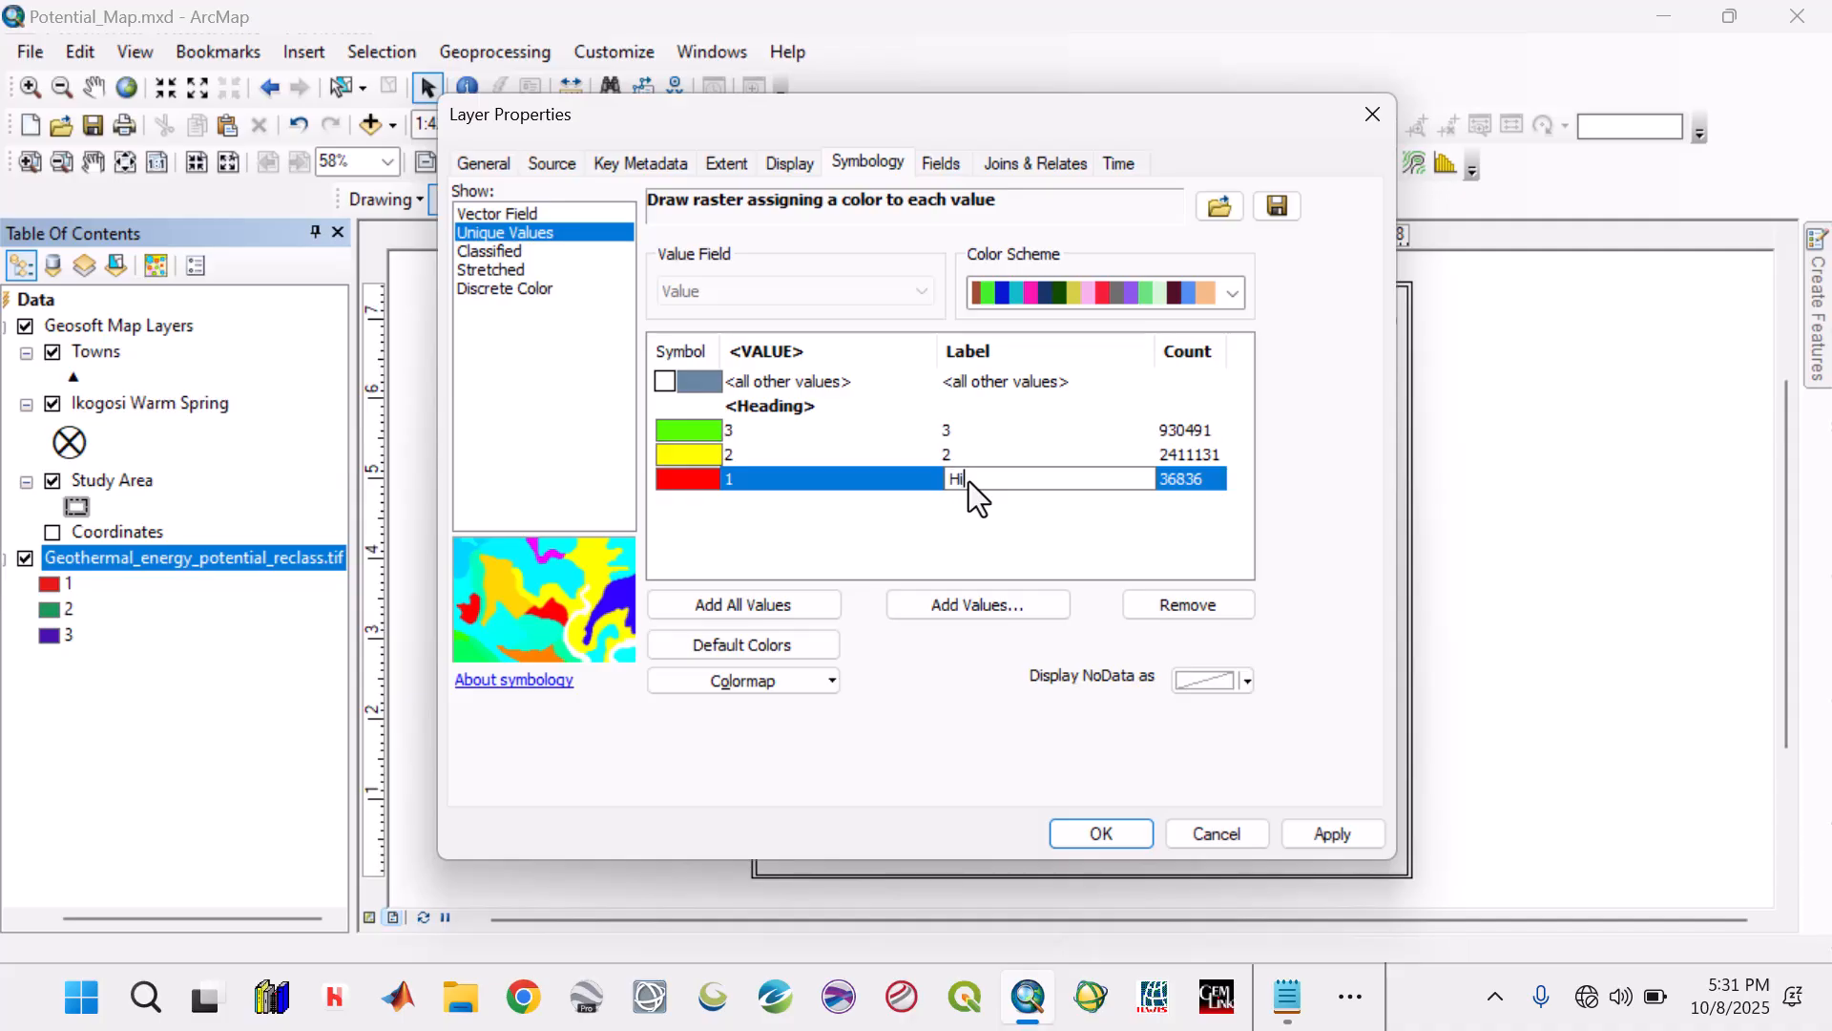
left_click(965, 458)
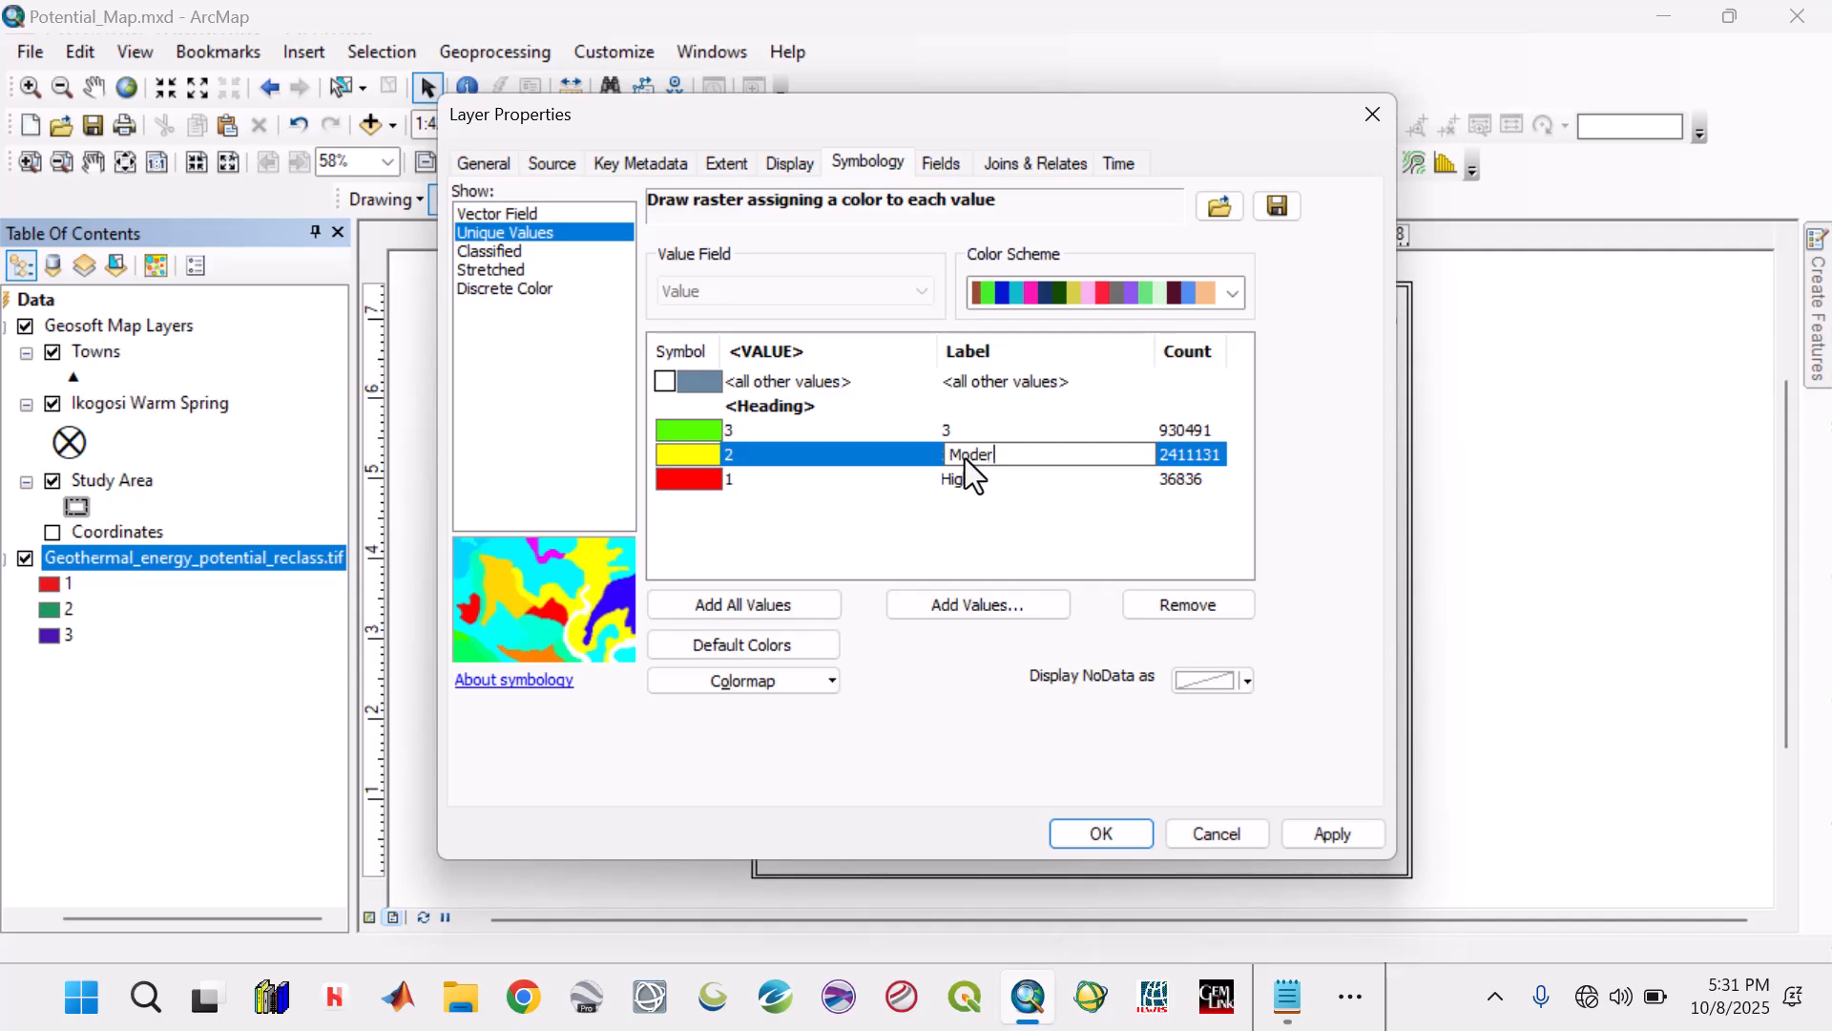
left_click(954, 434)
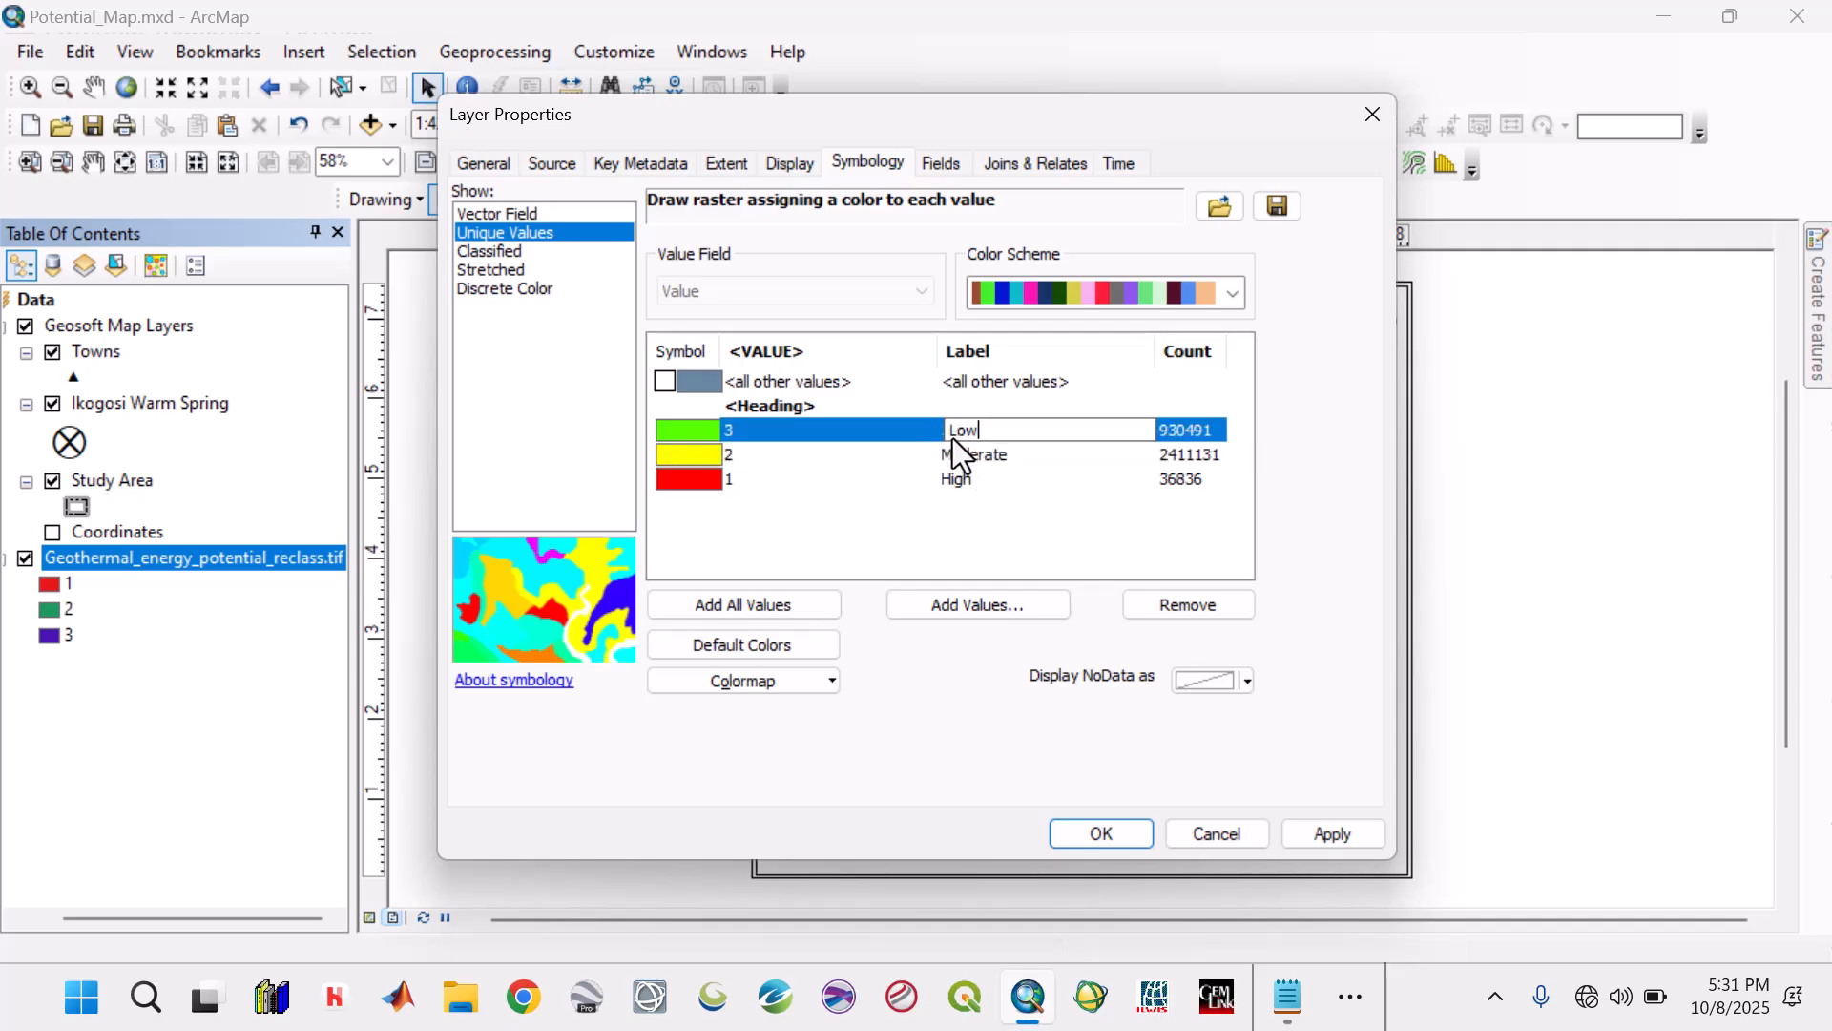
left_click(1332, 845)
left_click(1332, 844)
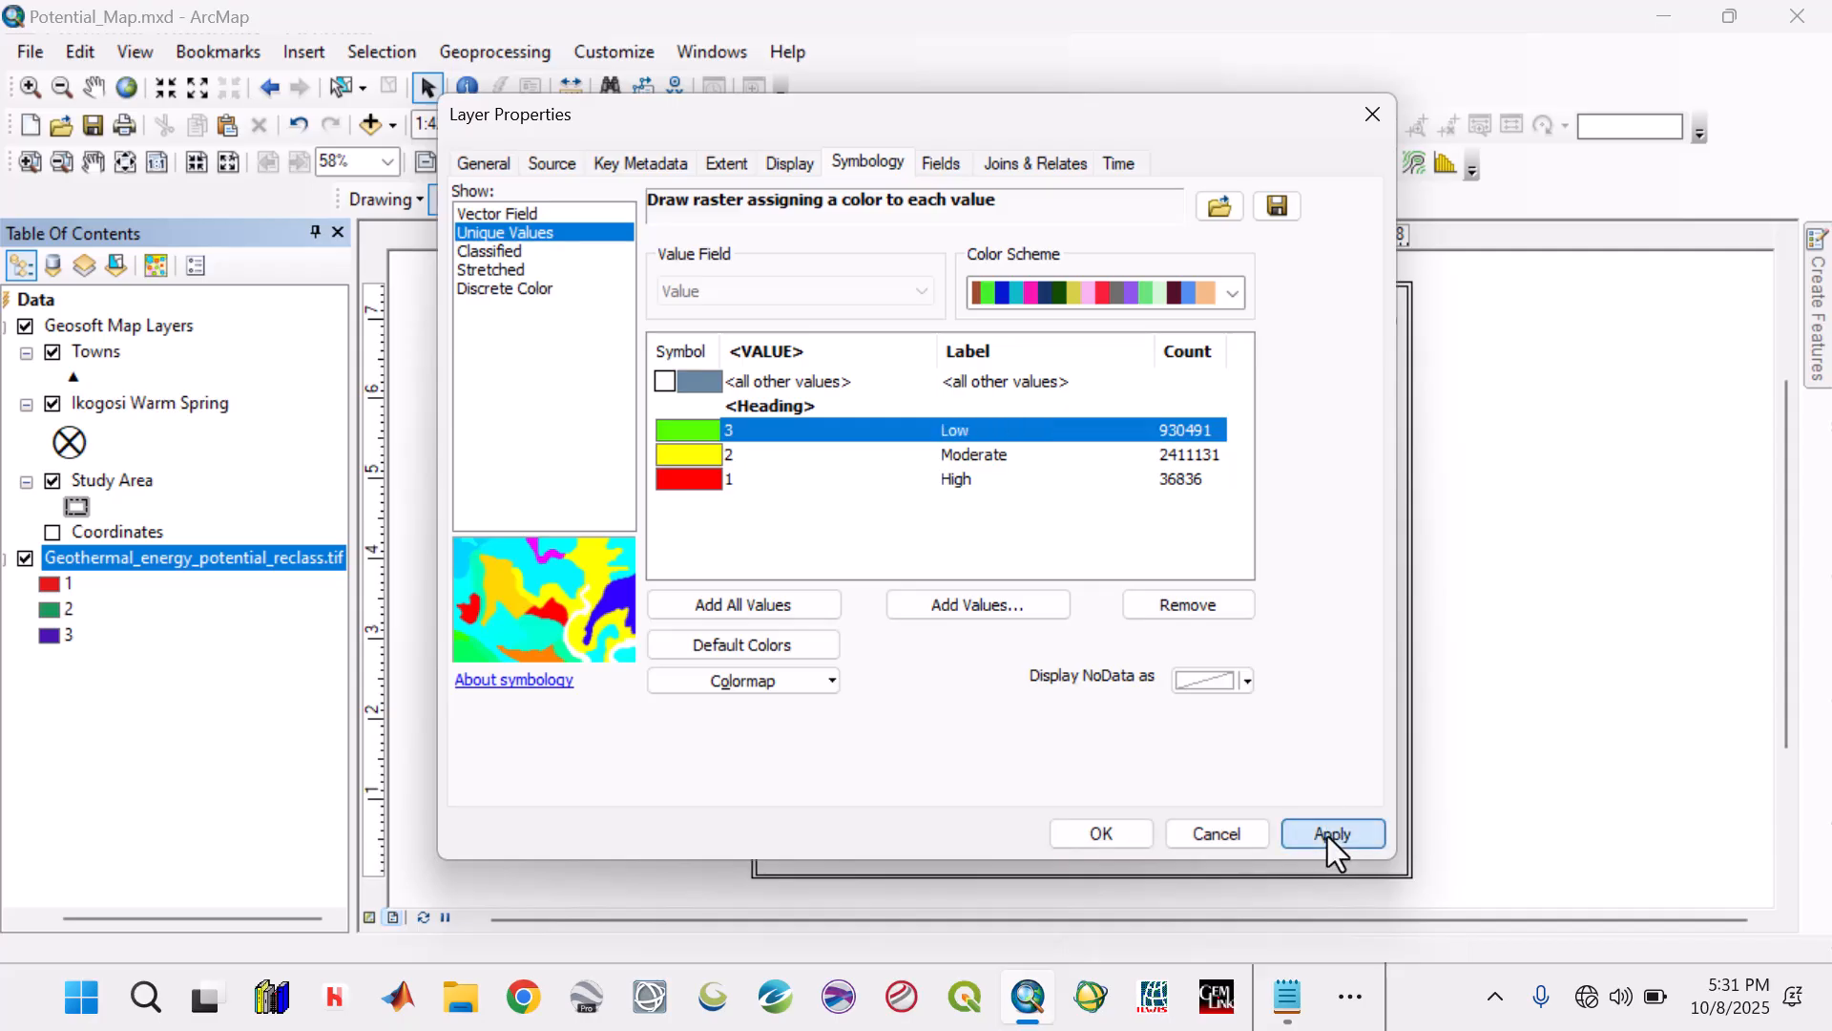
left_click(1125, 836)
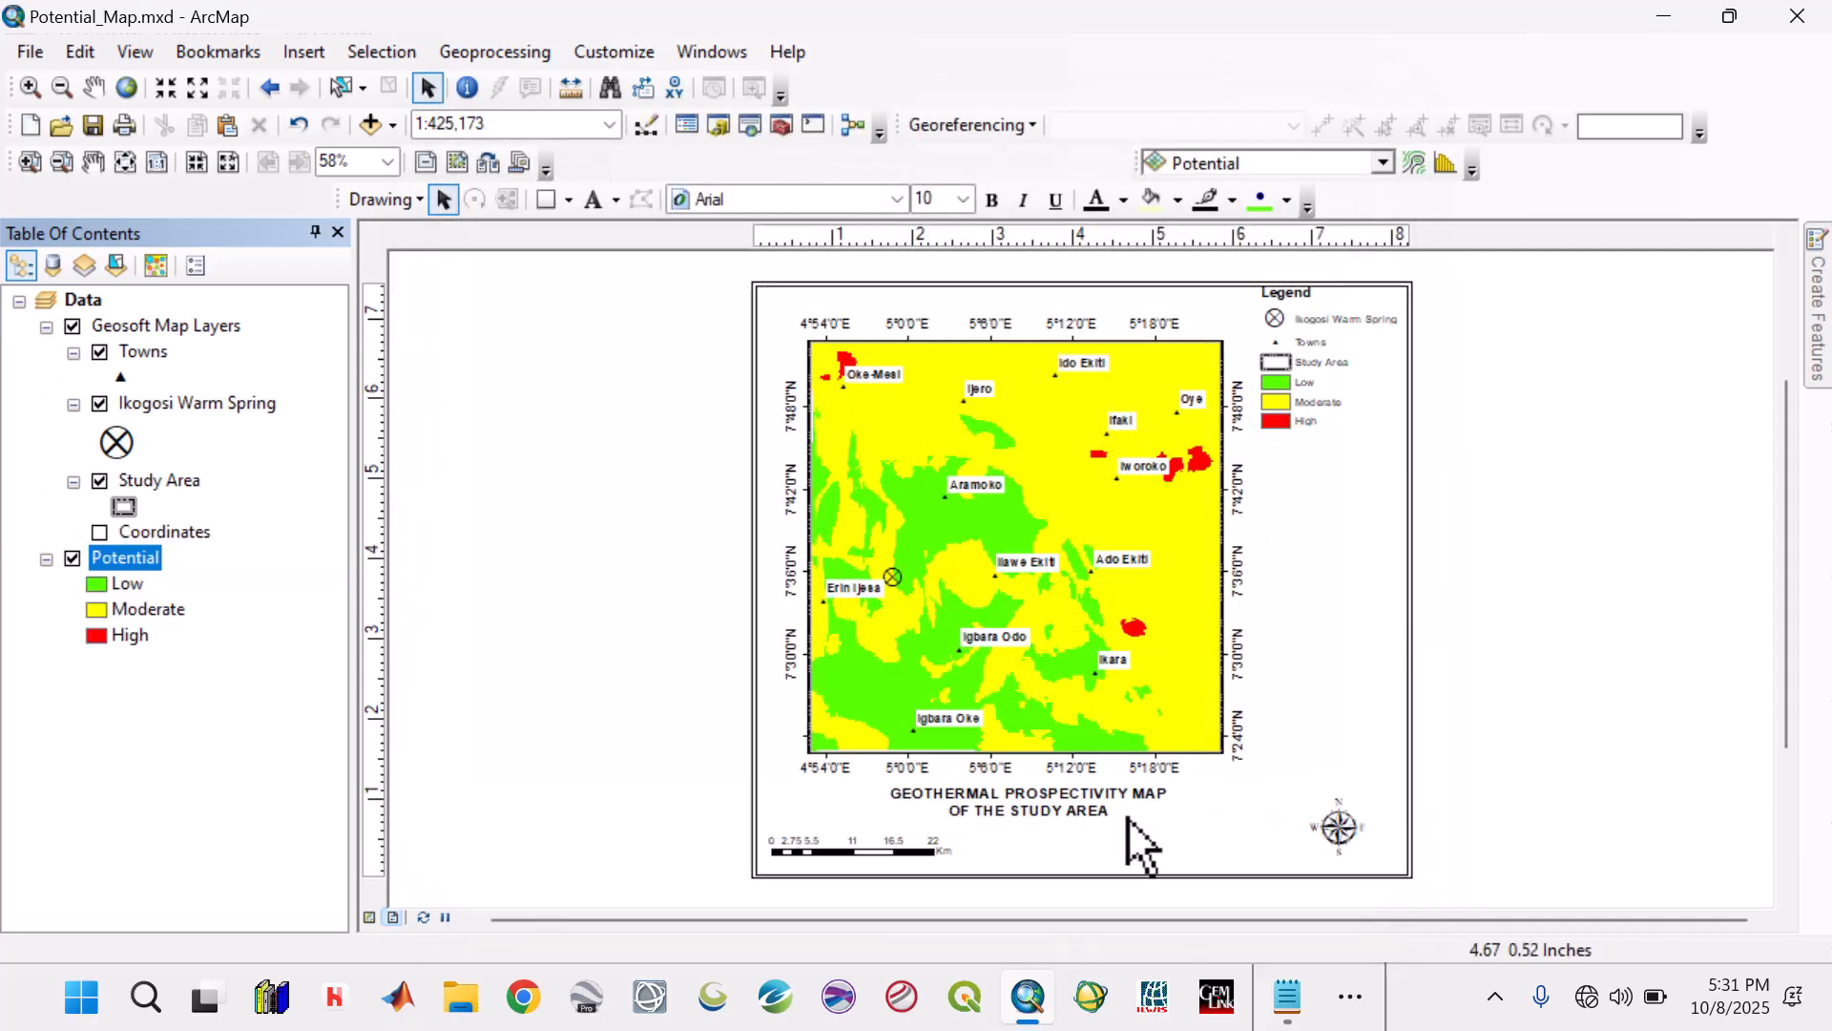
Remove the Potential layer from the main legend's items and apply the change.
left_click(1312, 376)
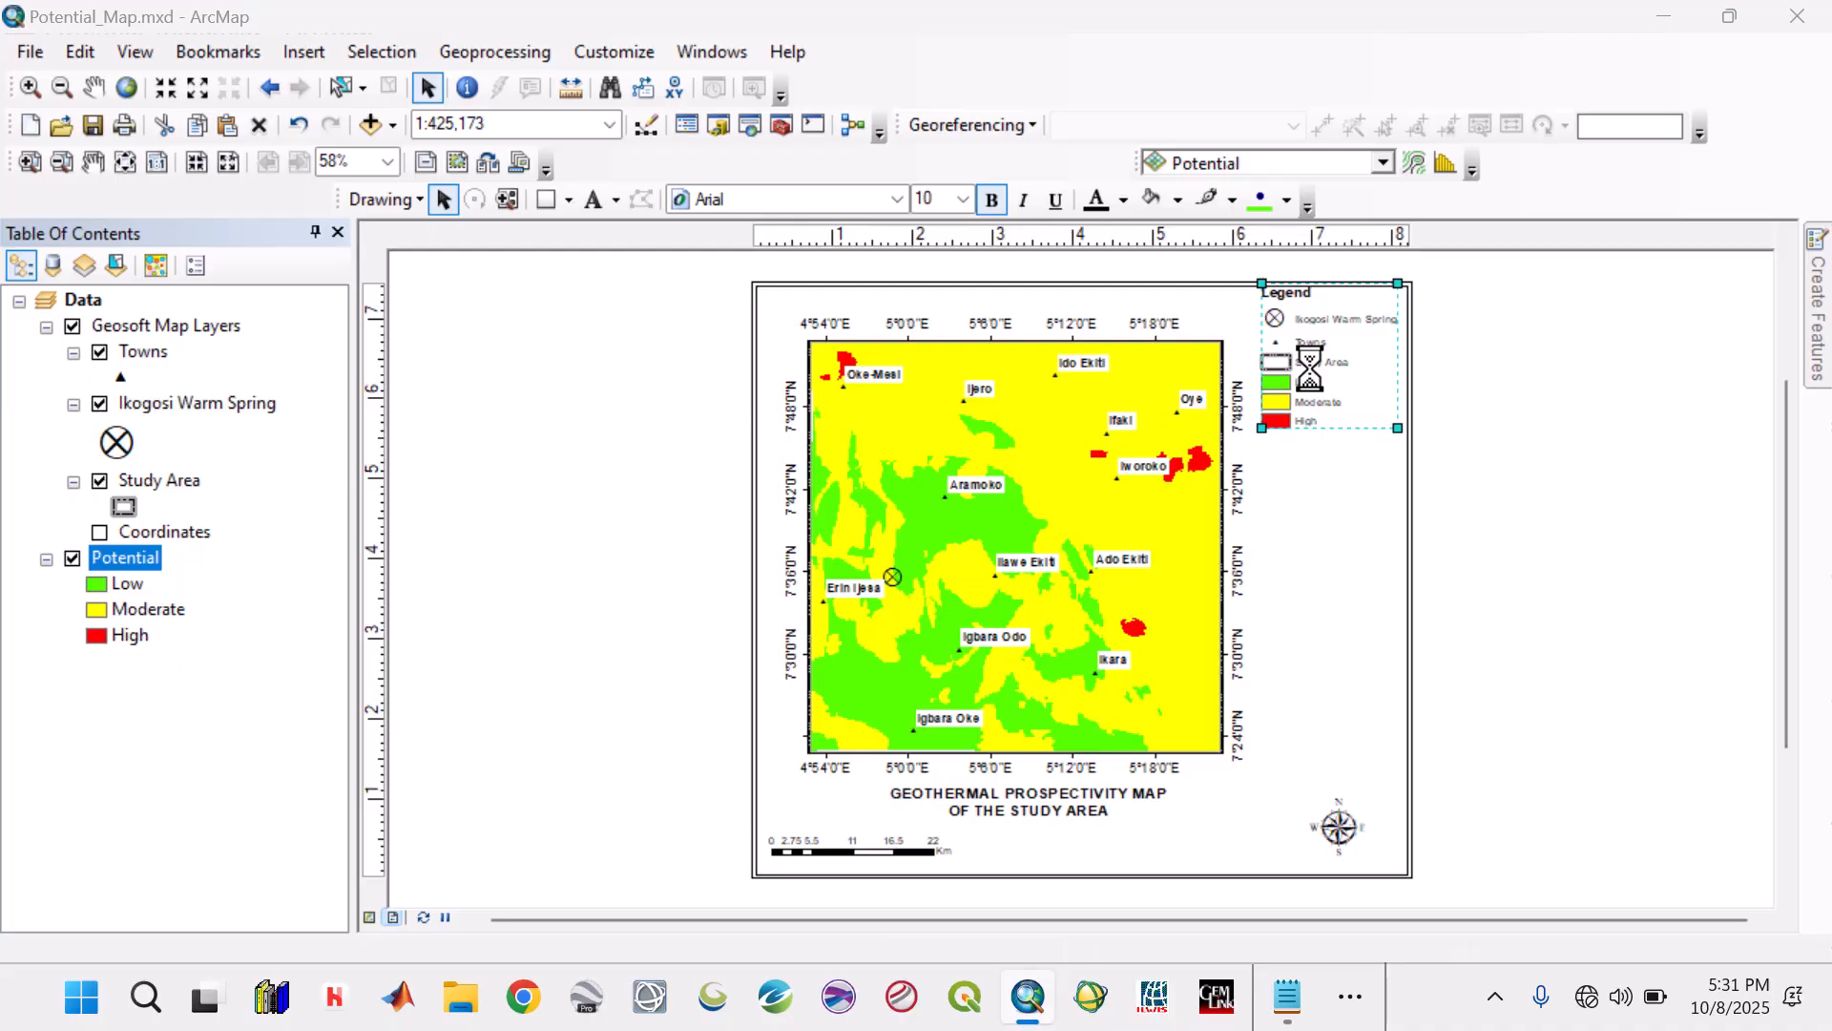
left_click(986, 457)
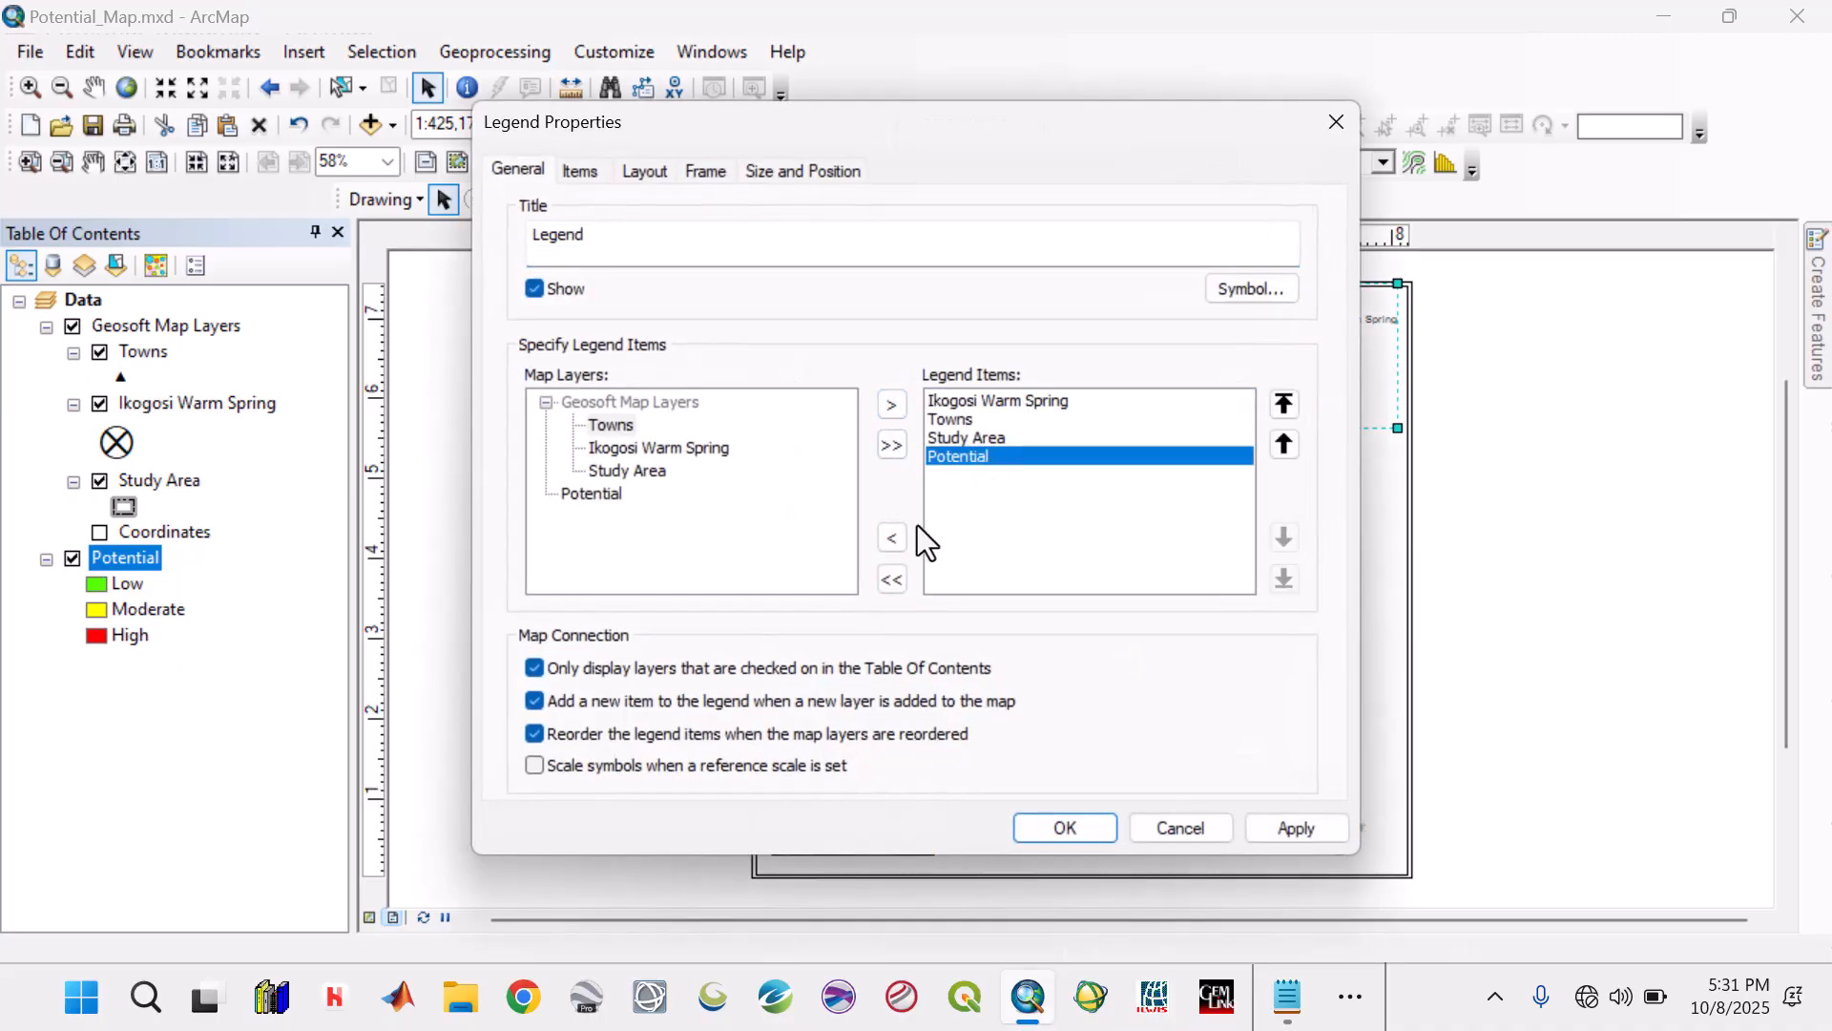
left_click(897, 550)
left_click(1269, 833)
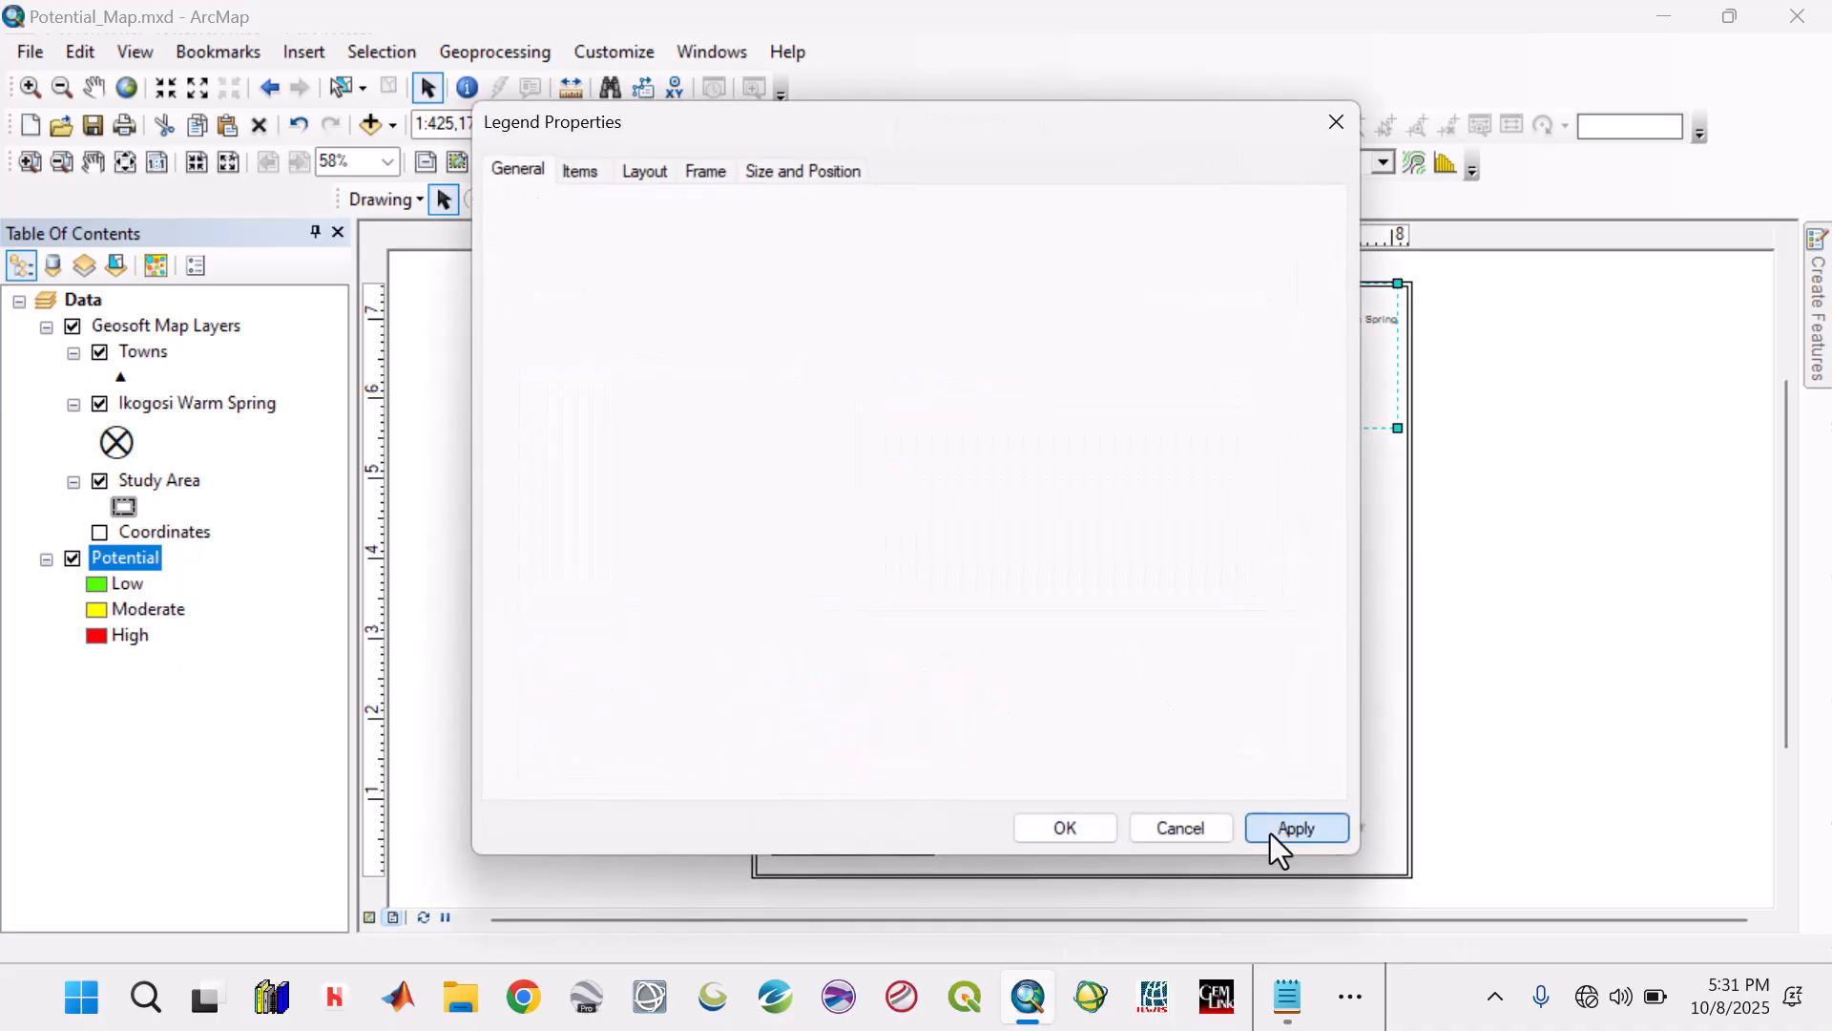
left_click(1065, 828)
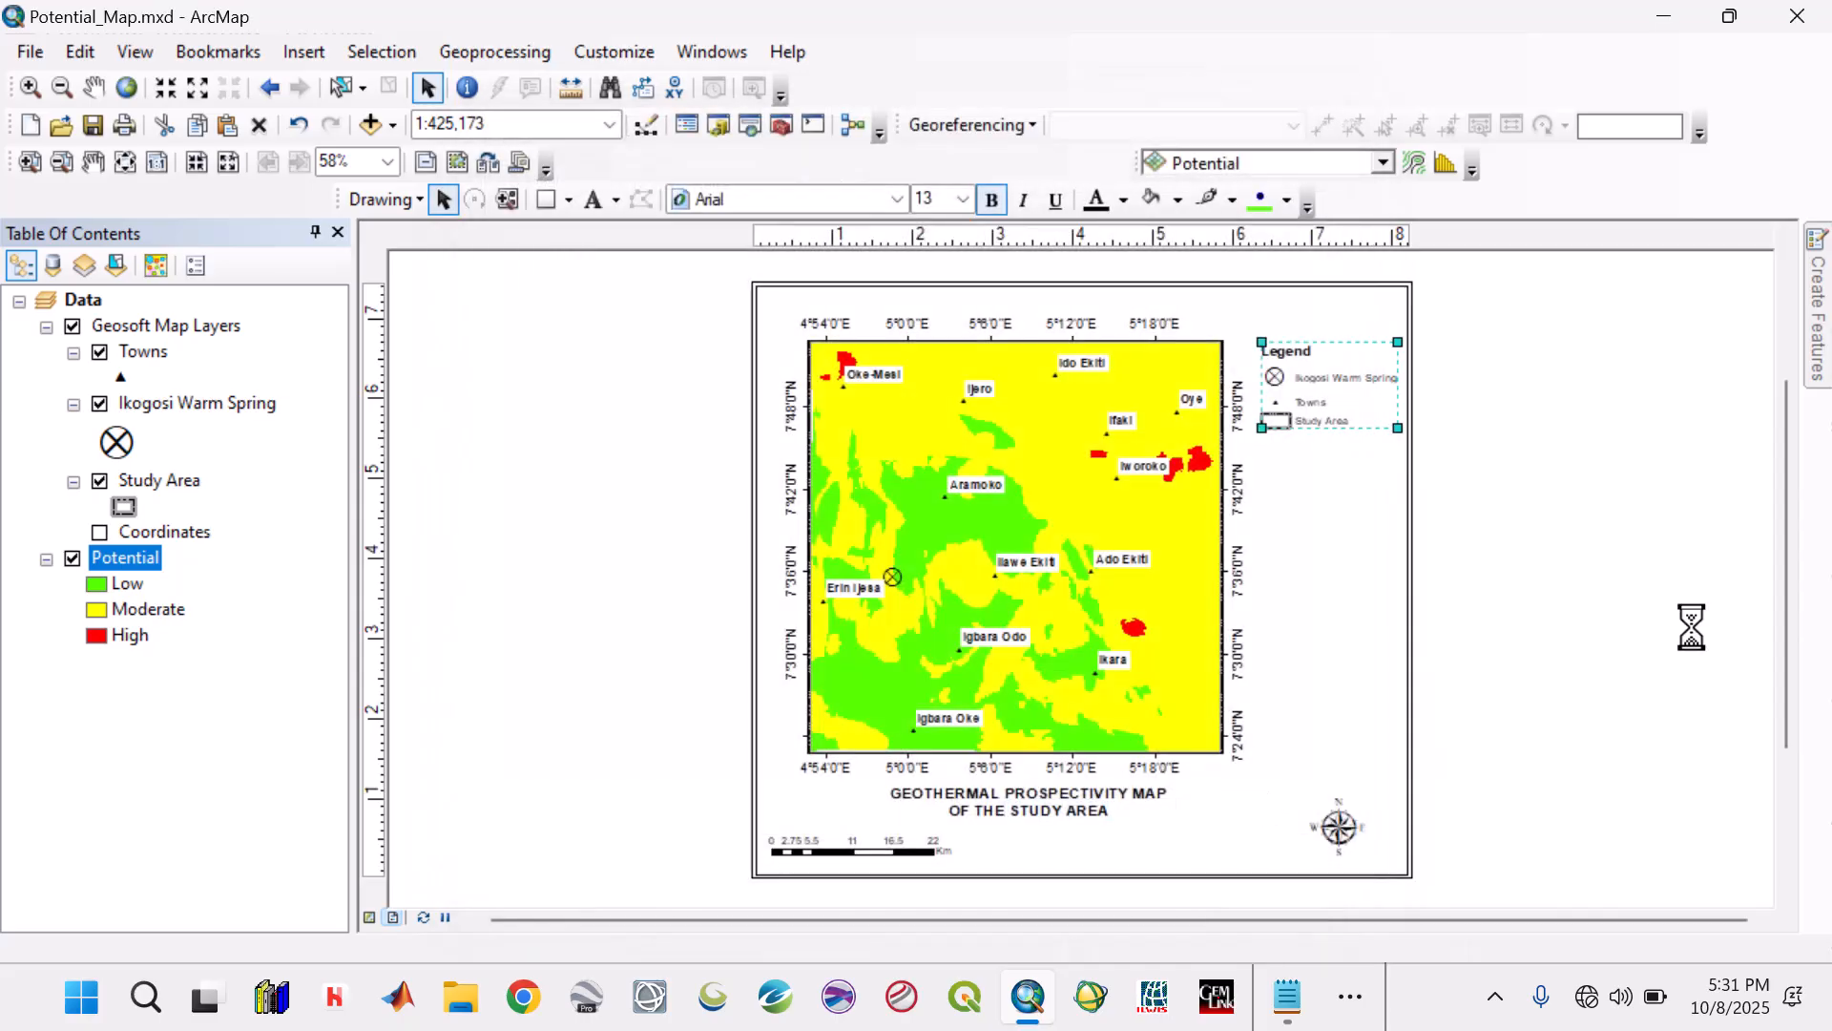
left_click(1618, 590)
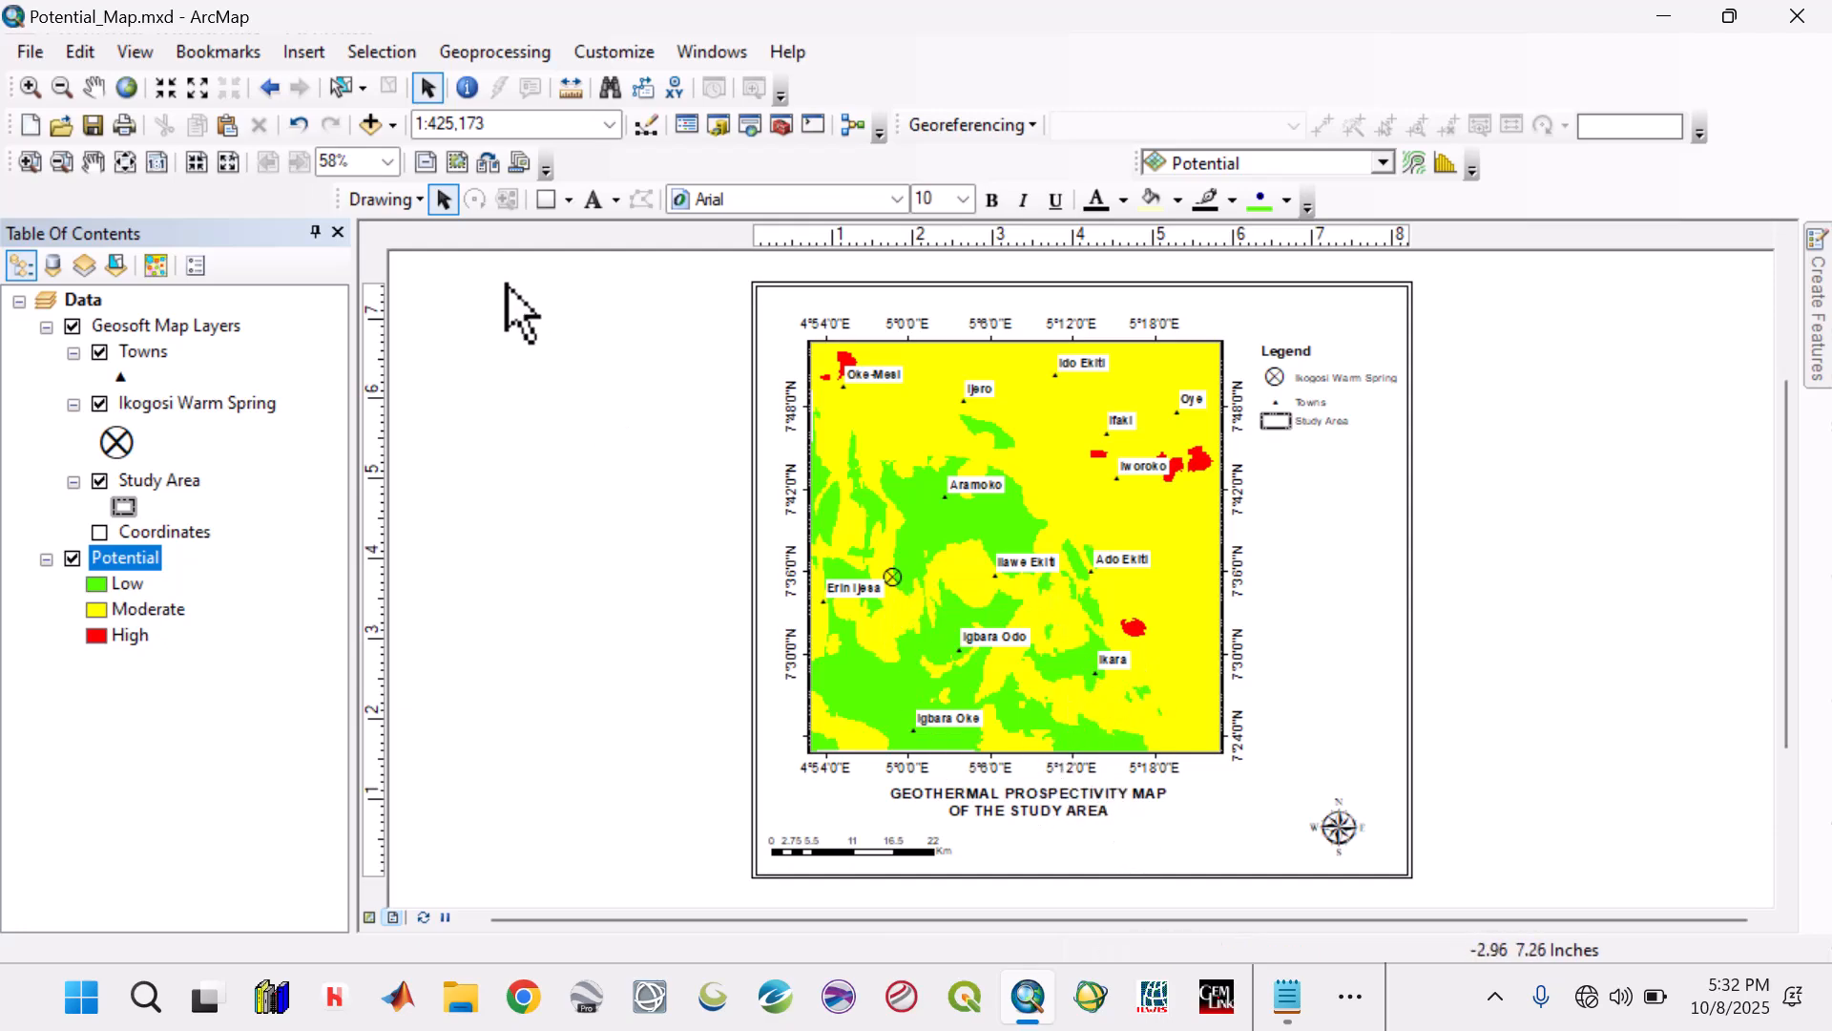
Add the Lineaments.shp shapefile from the Shapefiles folder to the map.
left_click(393, 124)
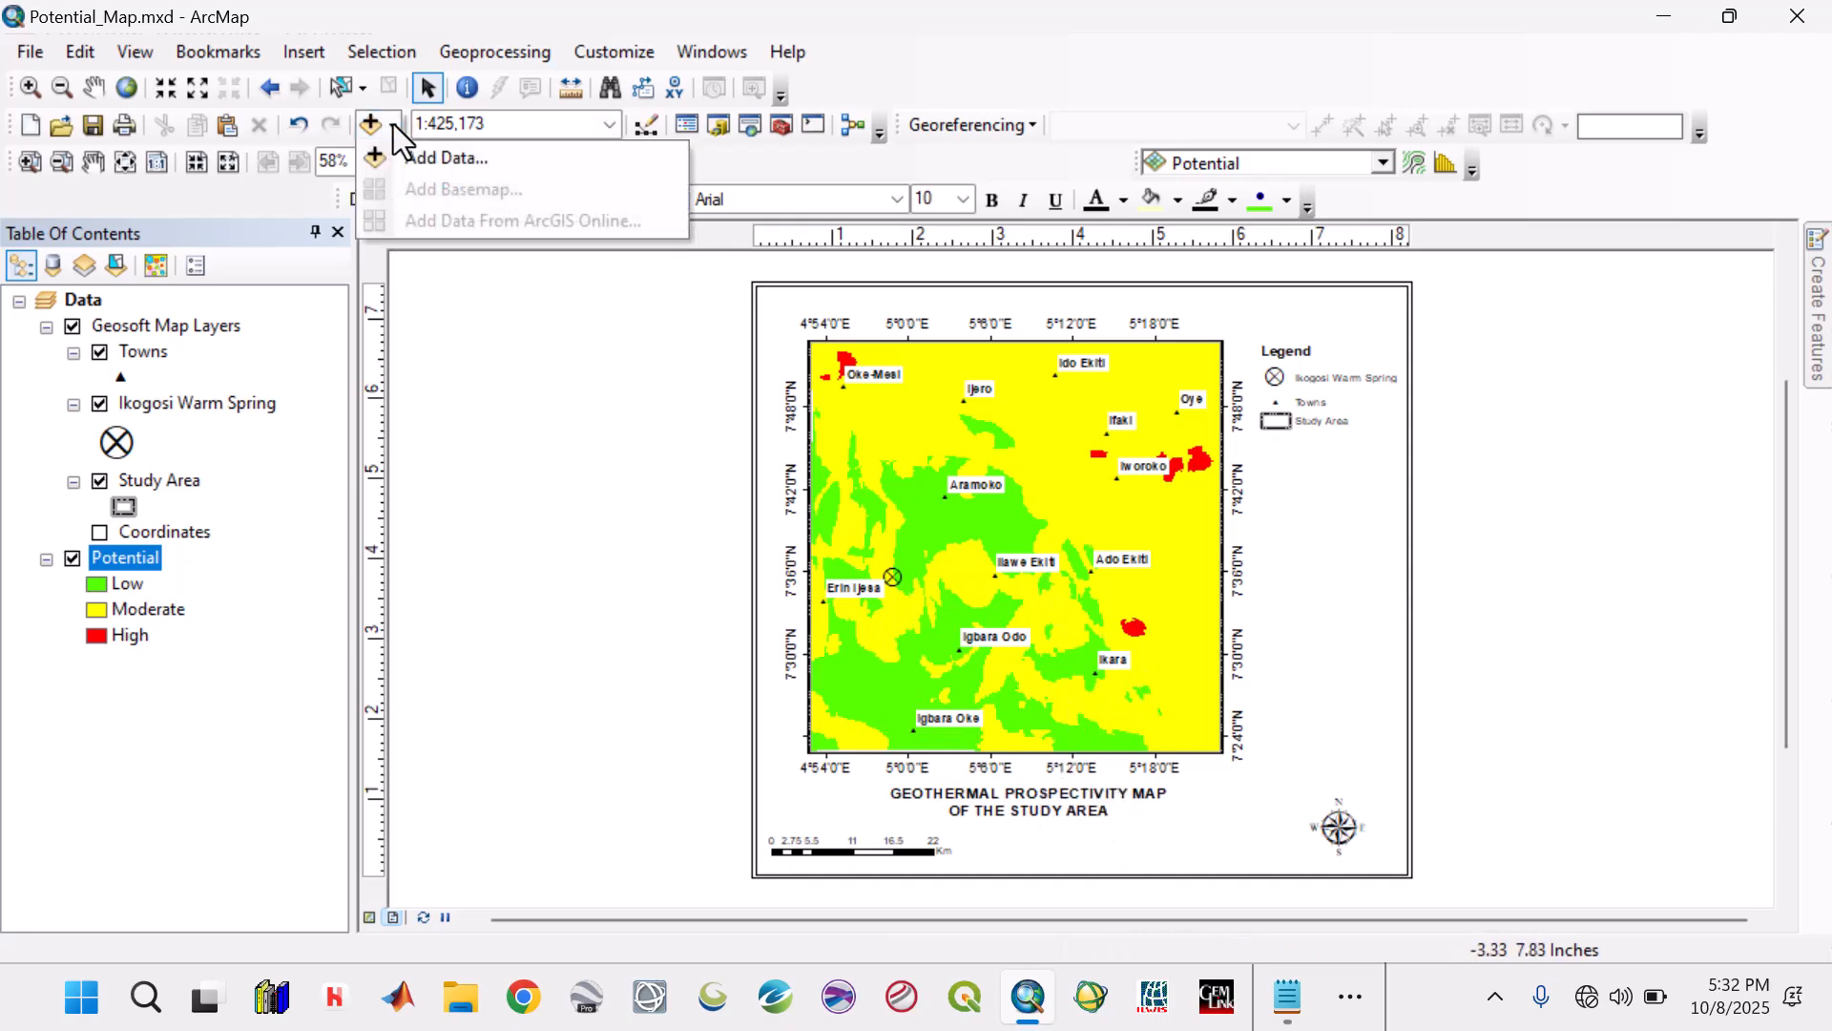
left_click(436, 157)
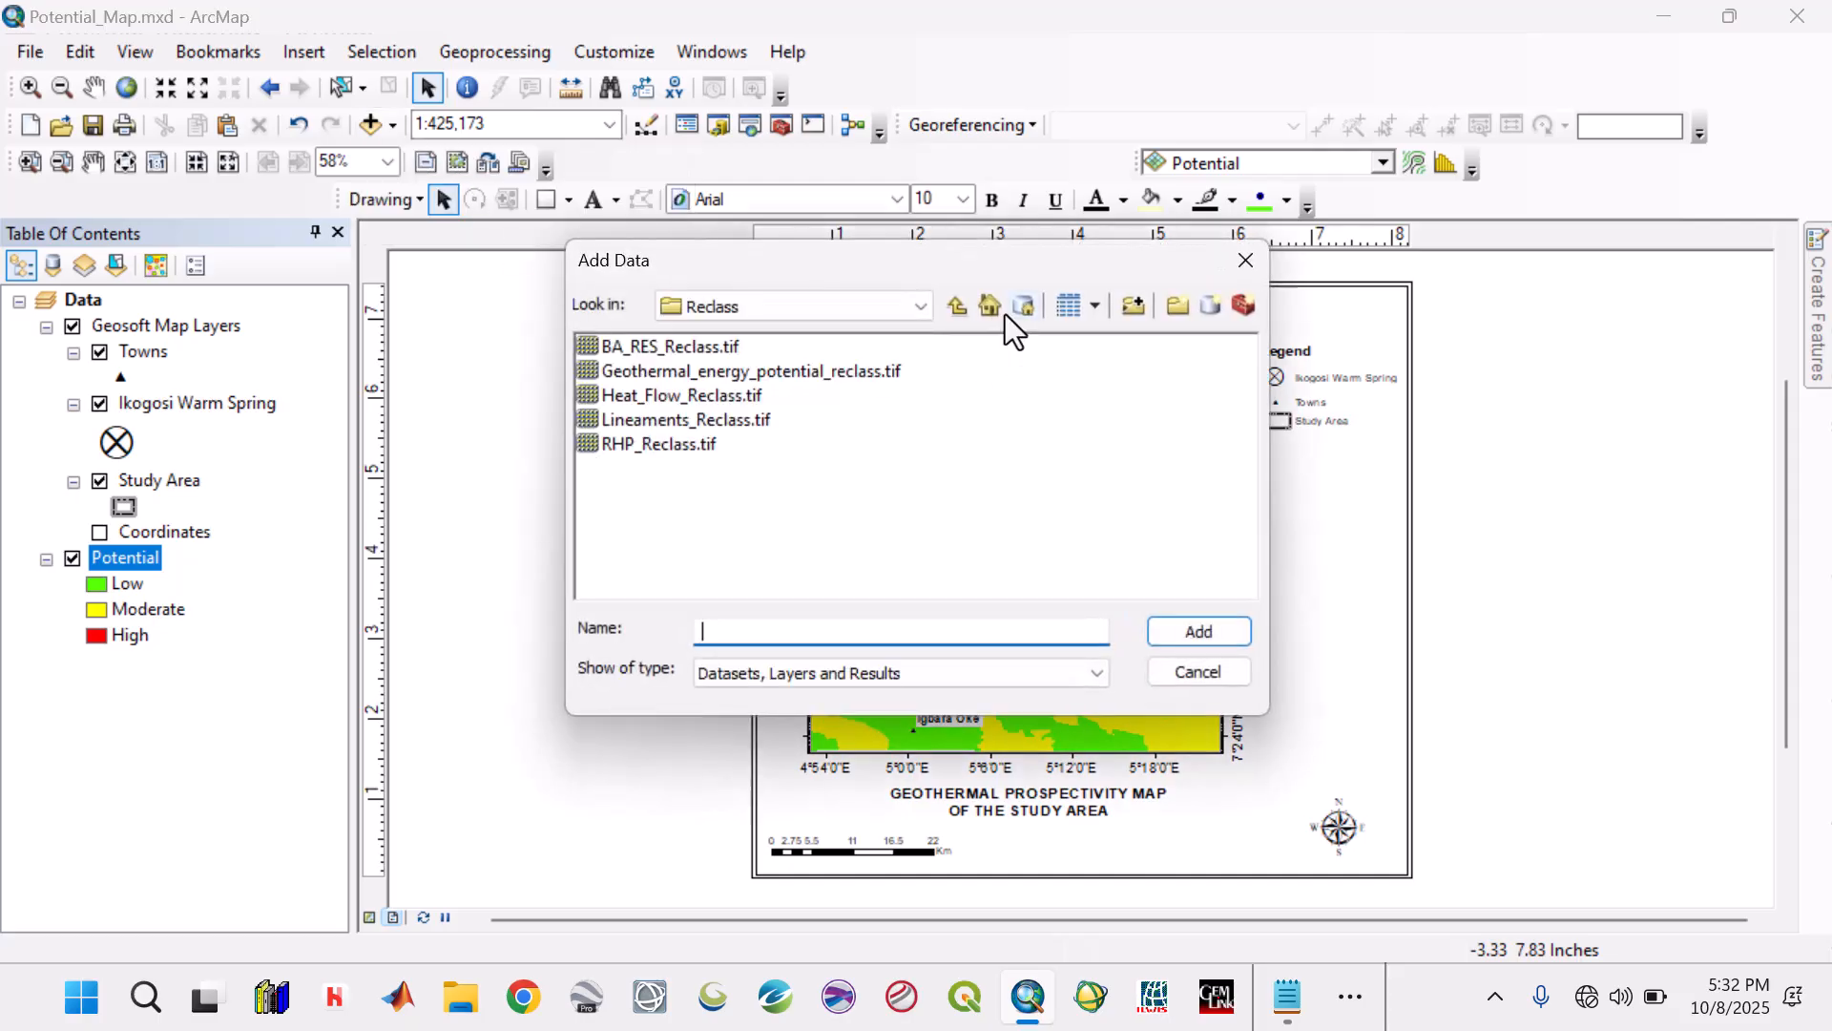
left_click(962, 303)
left_click(962, 304)
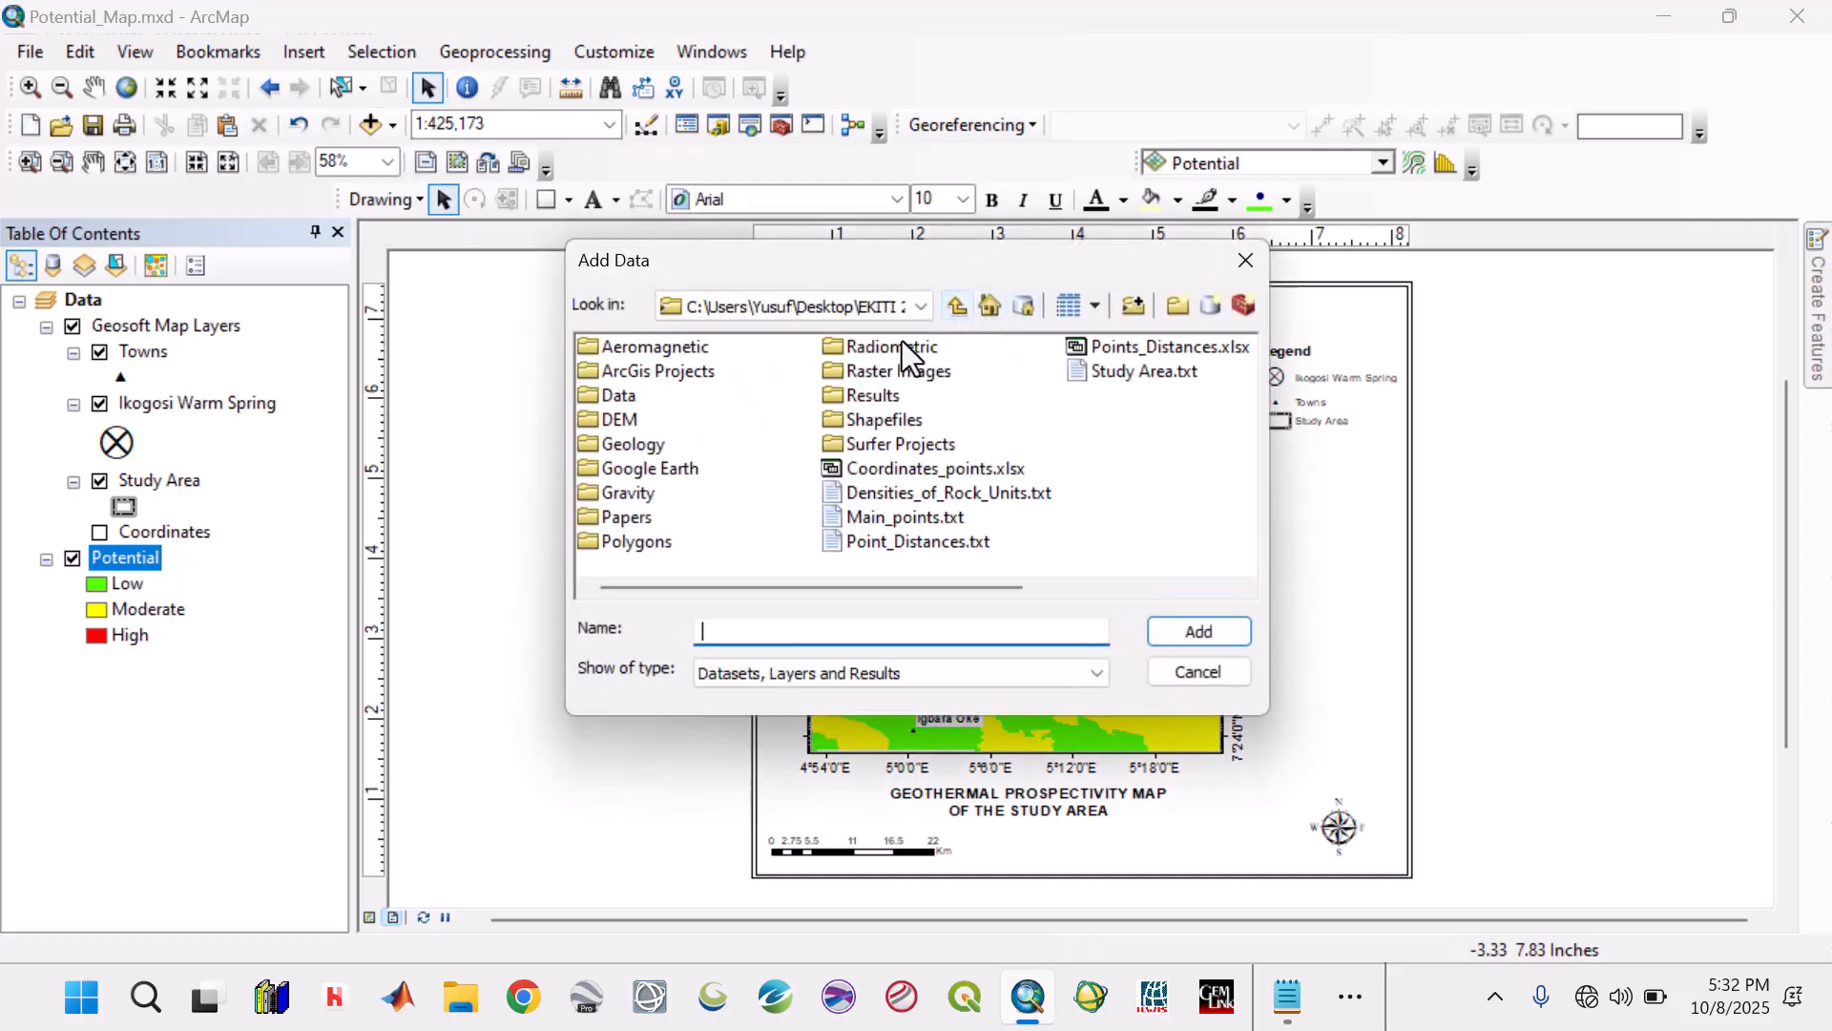
double_click(914, 420)
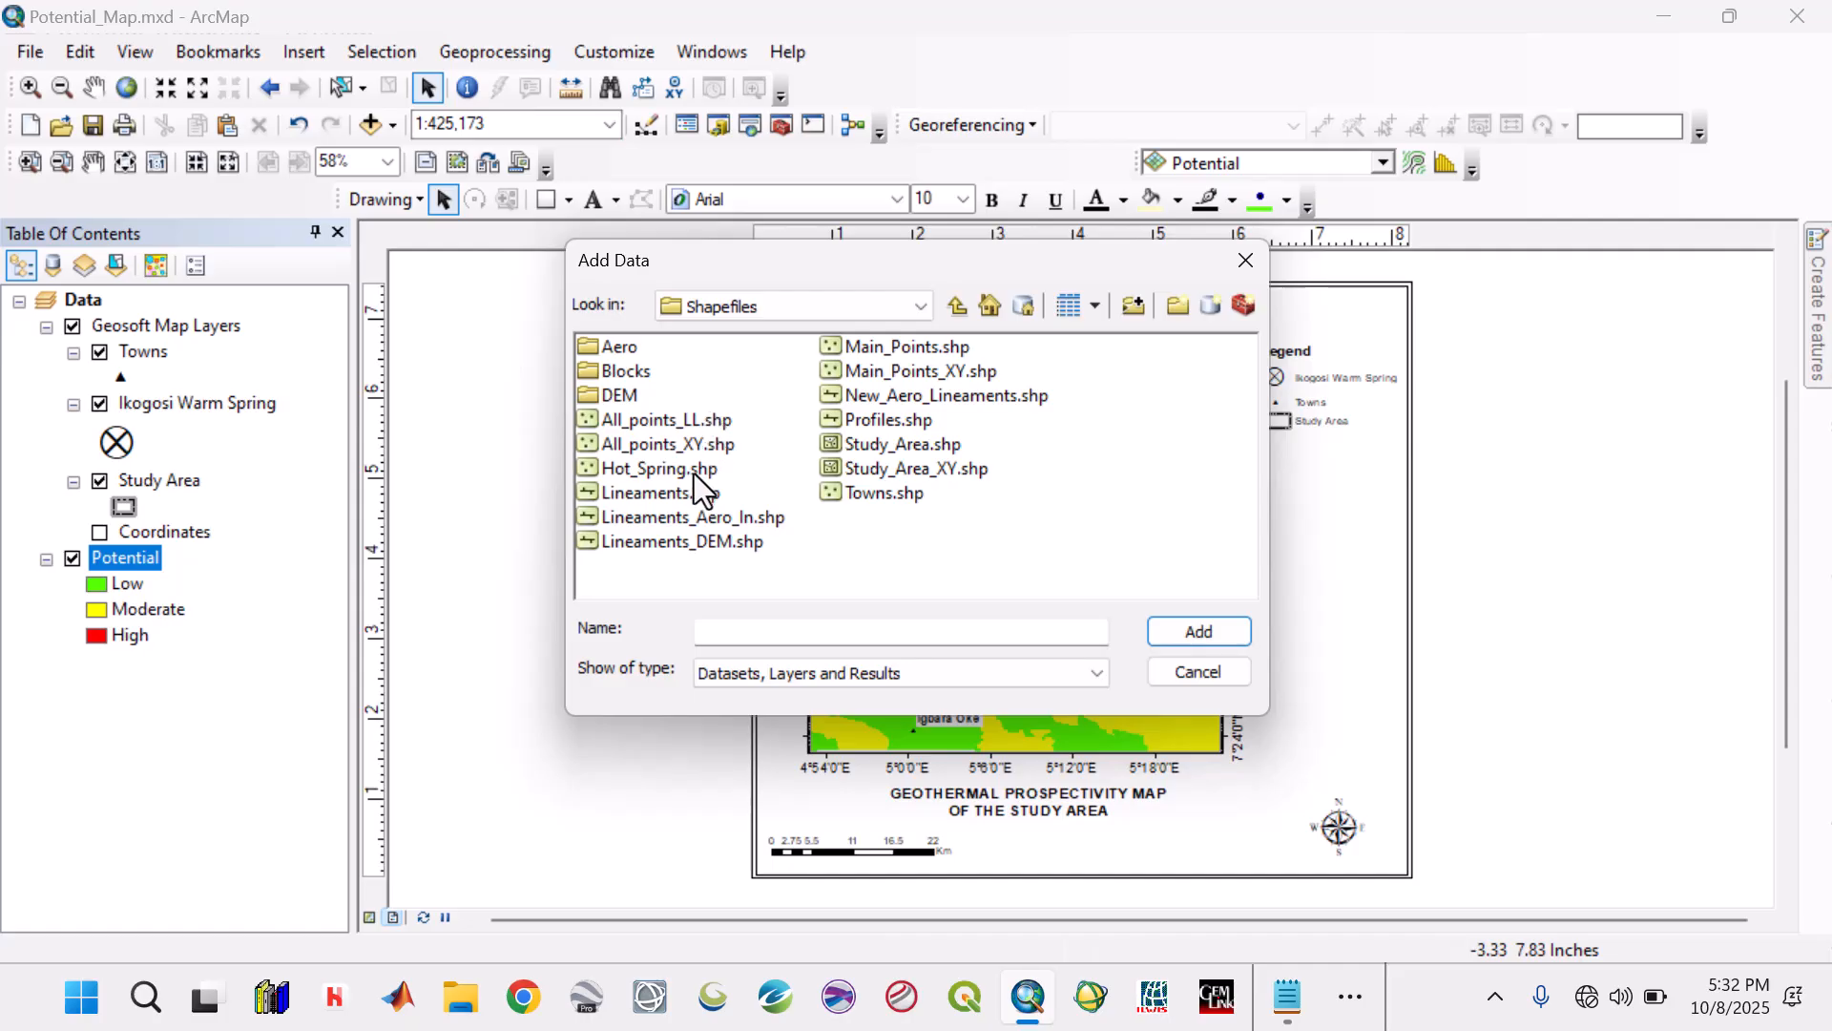
left_click(691, 483)
left_click(1184, 630)
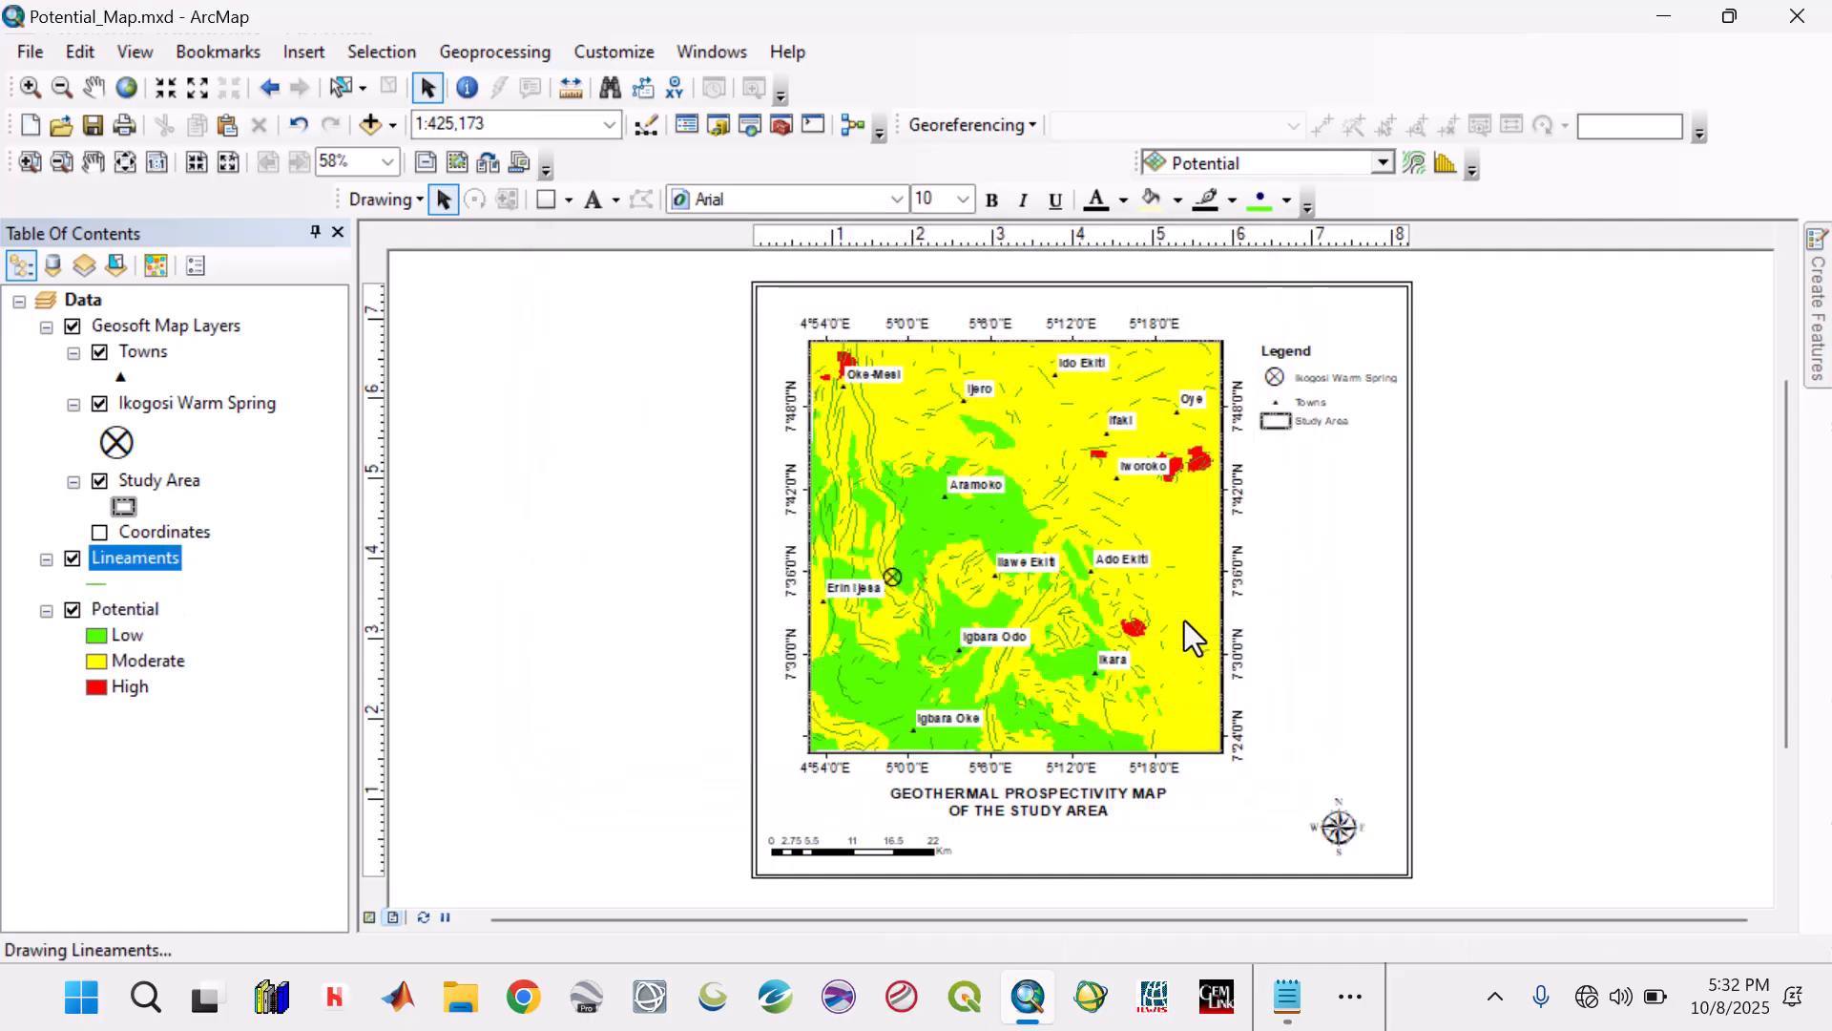
Symbolize the Lineaments layer with the "my dashed line" style at a width of 1.
left_click(95, 583)
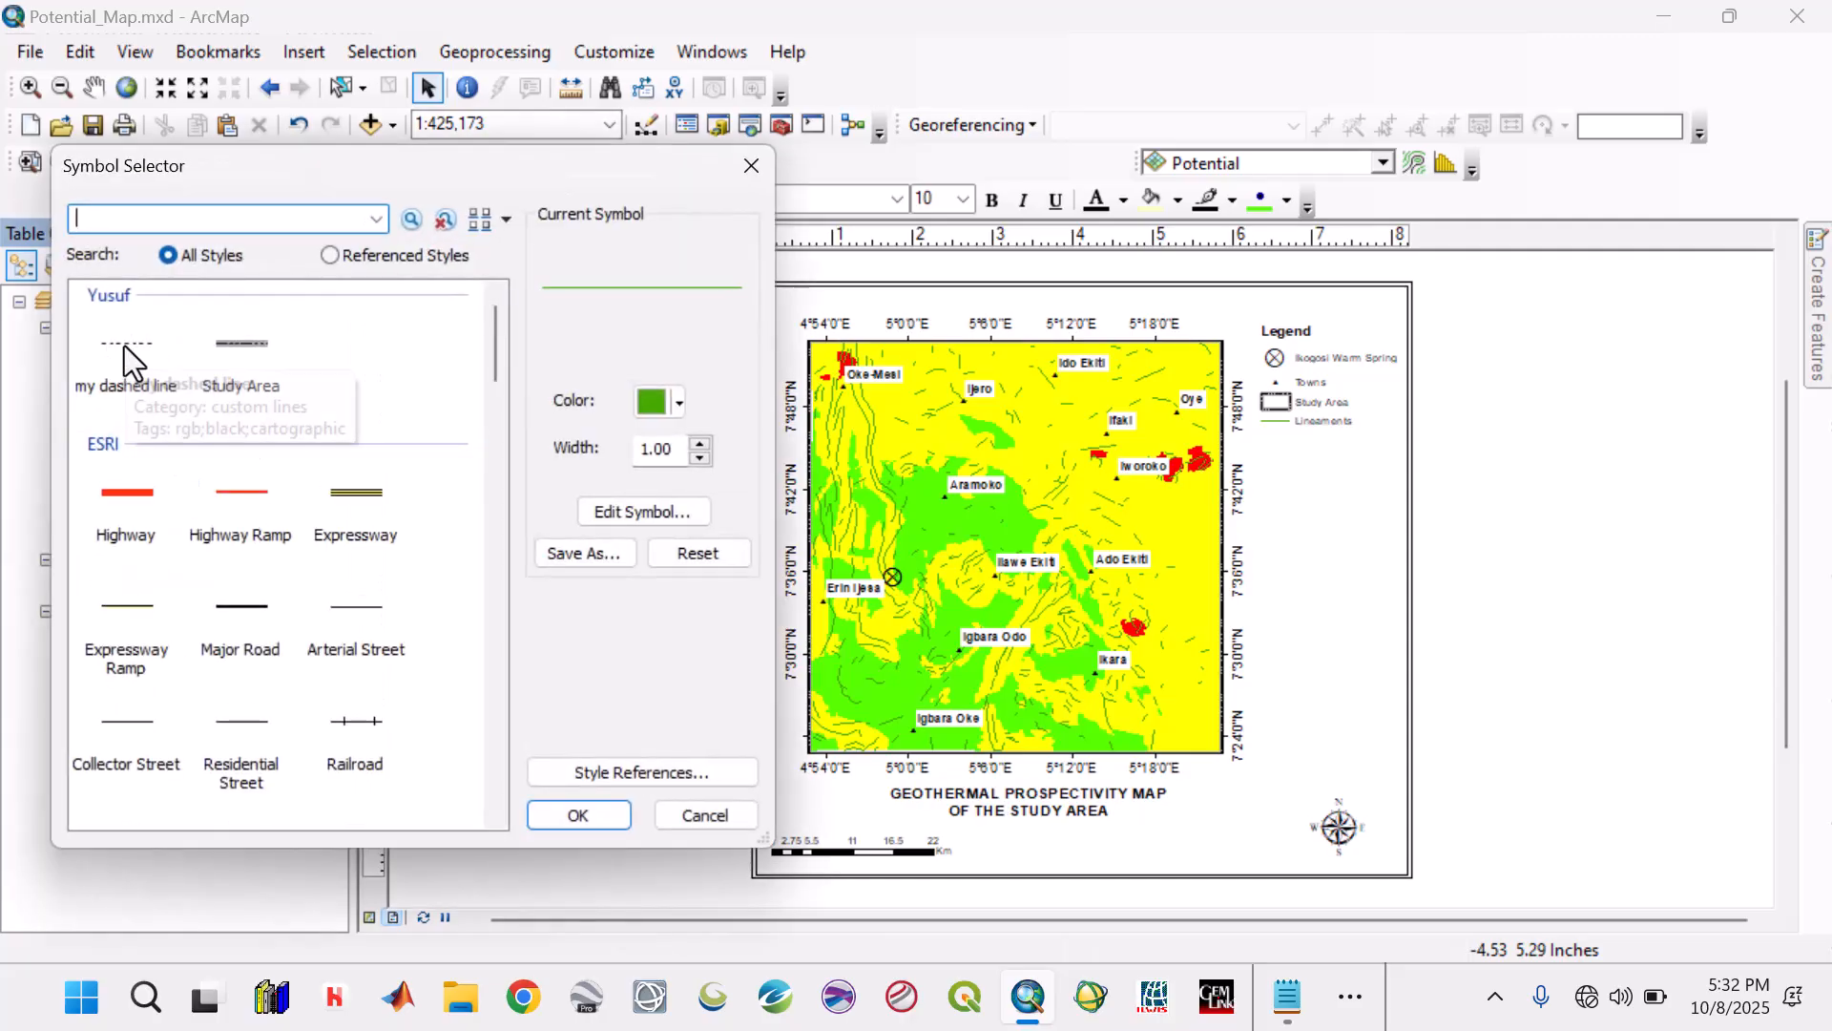
left_click(125, 353)
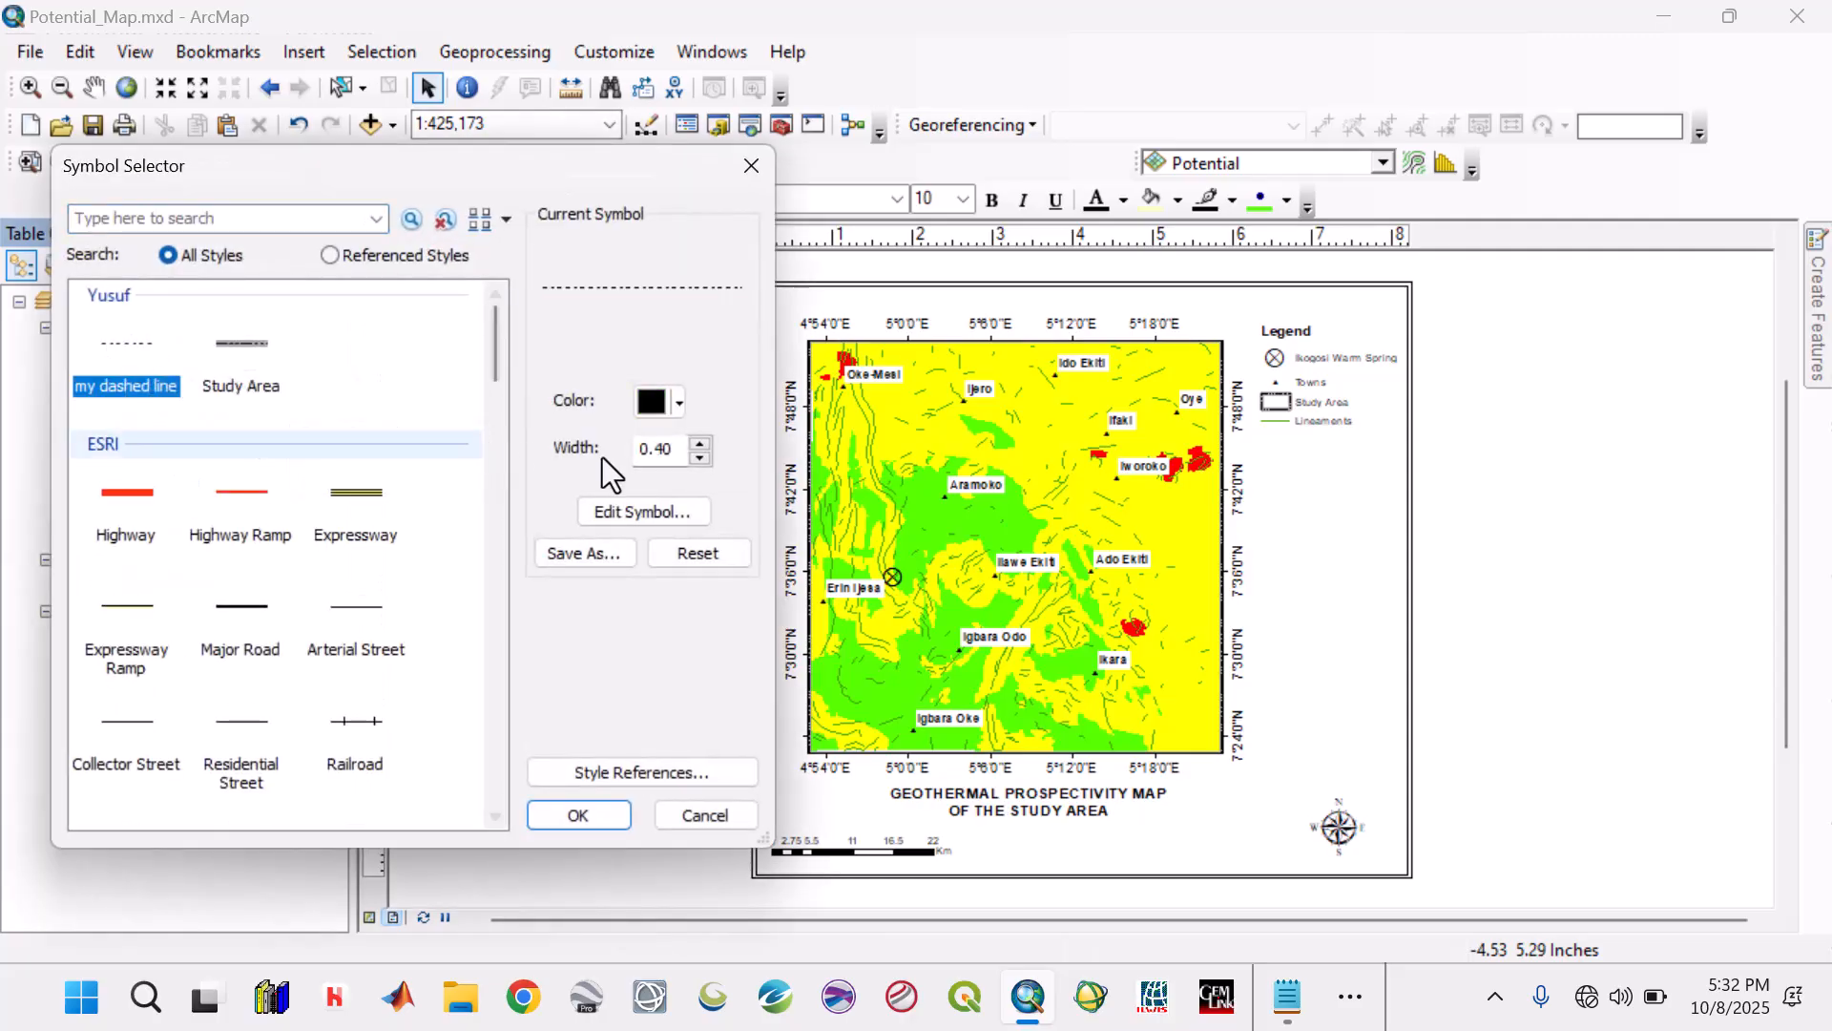
left_click(701, 443)
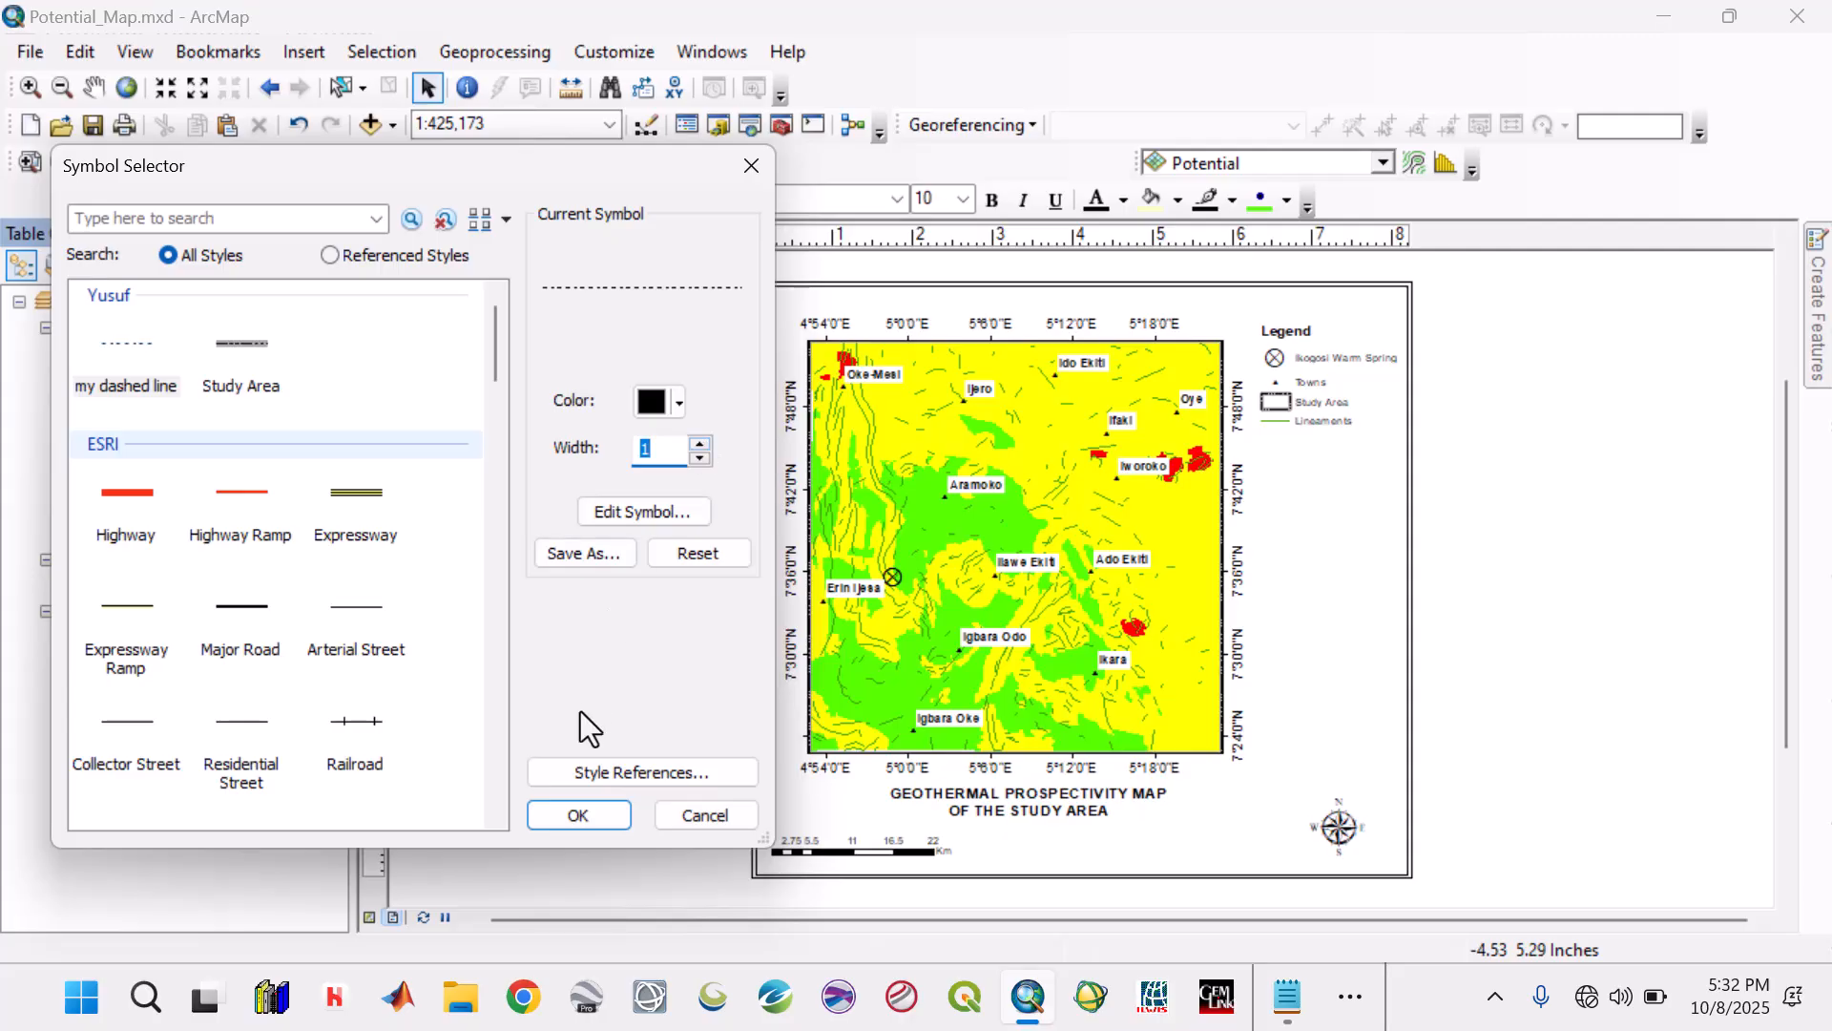
left_click(593, 813)
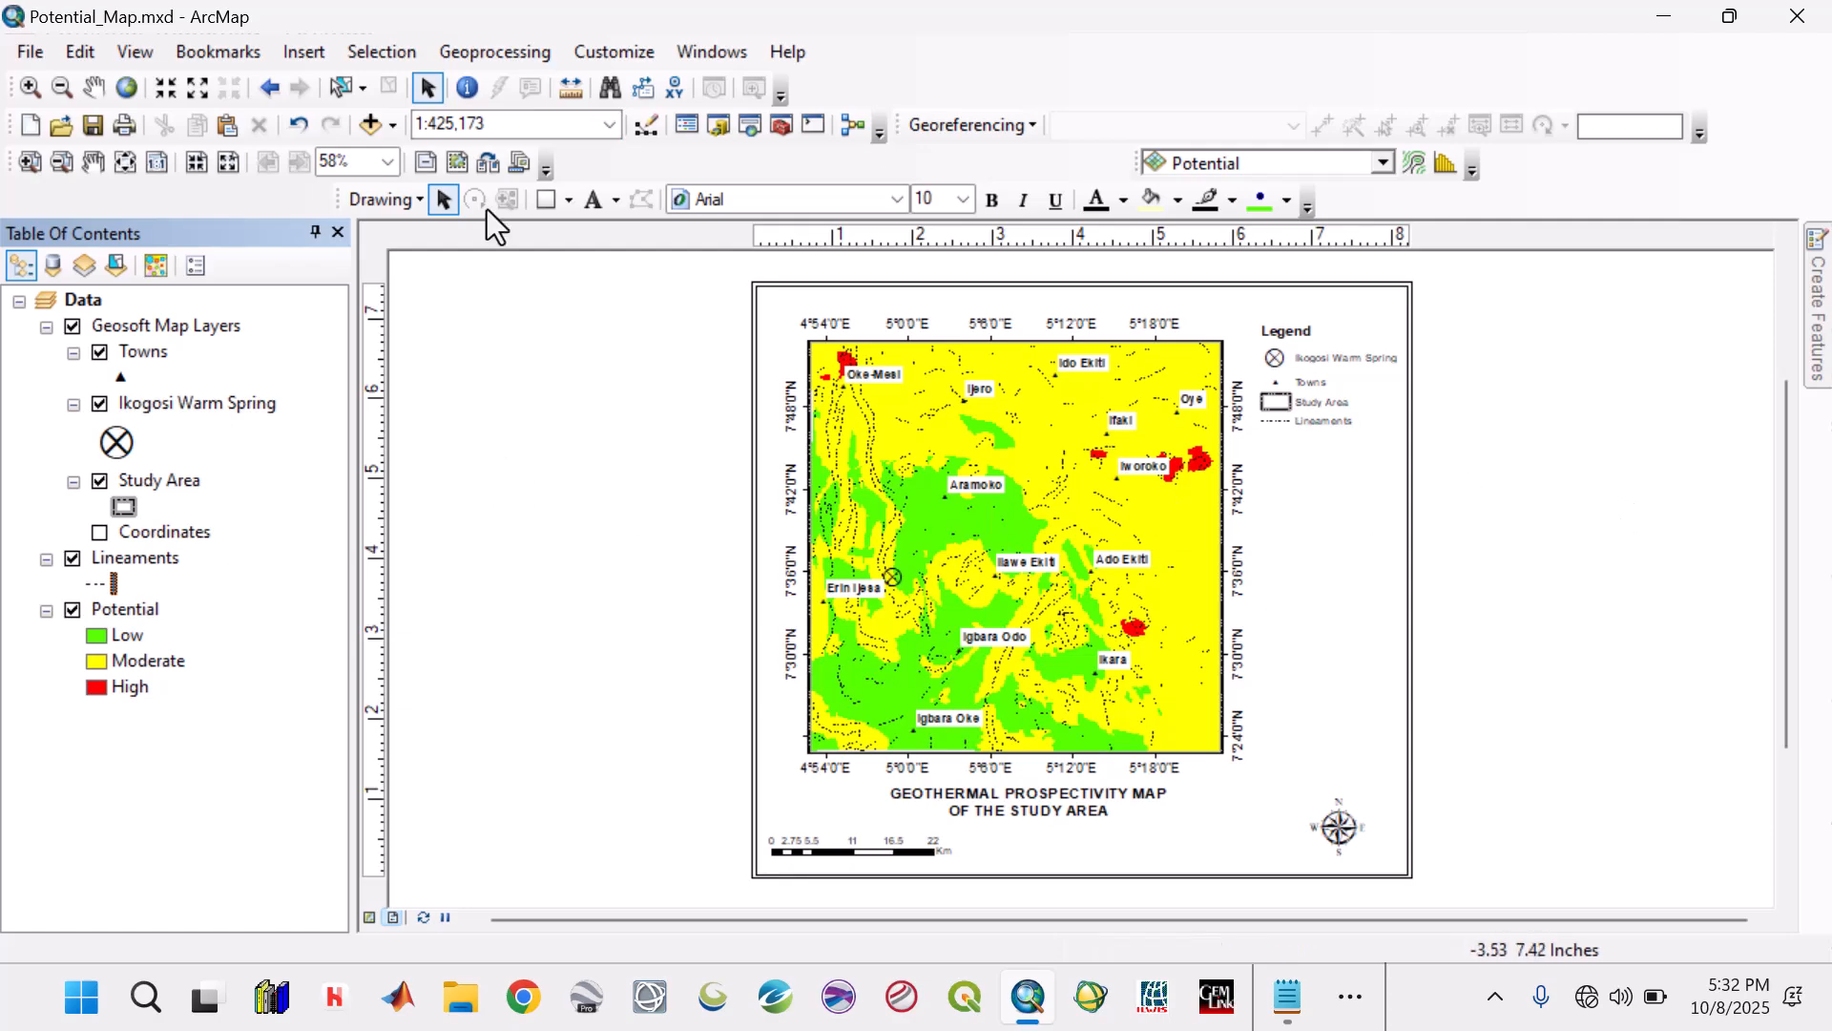
Start a second legend that contains only the Potential layer as its legend item.
left_click(296, 60)
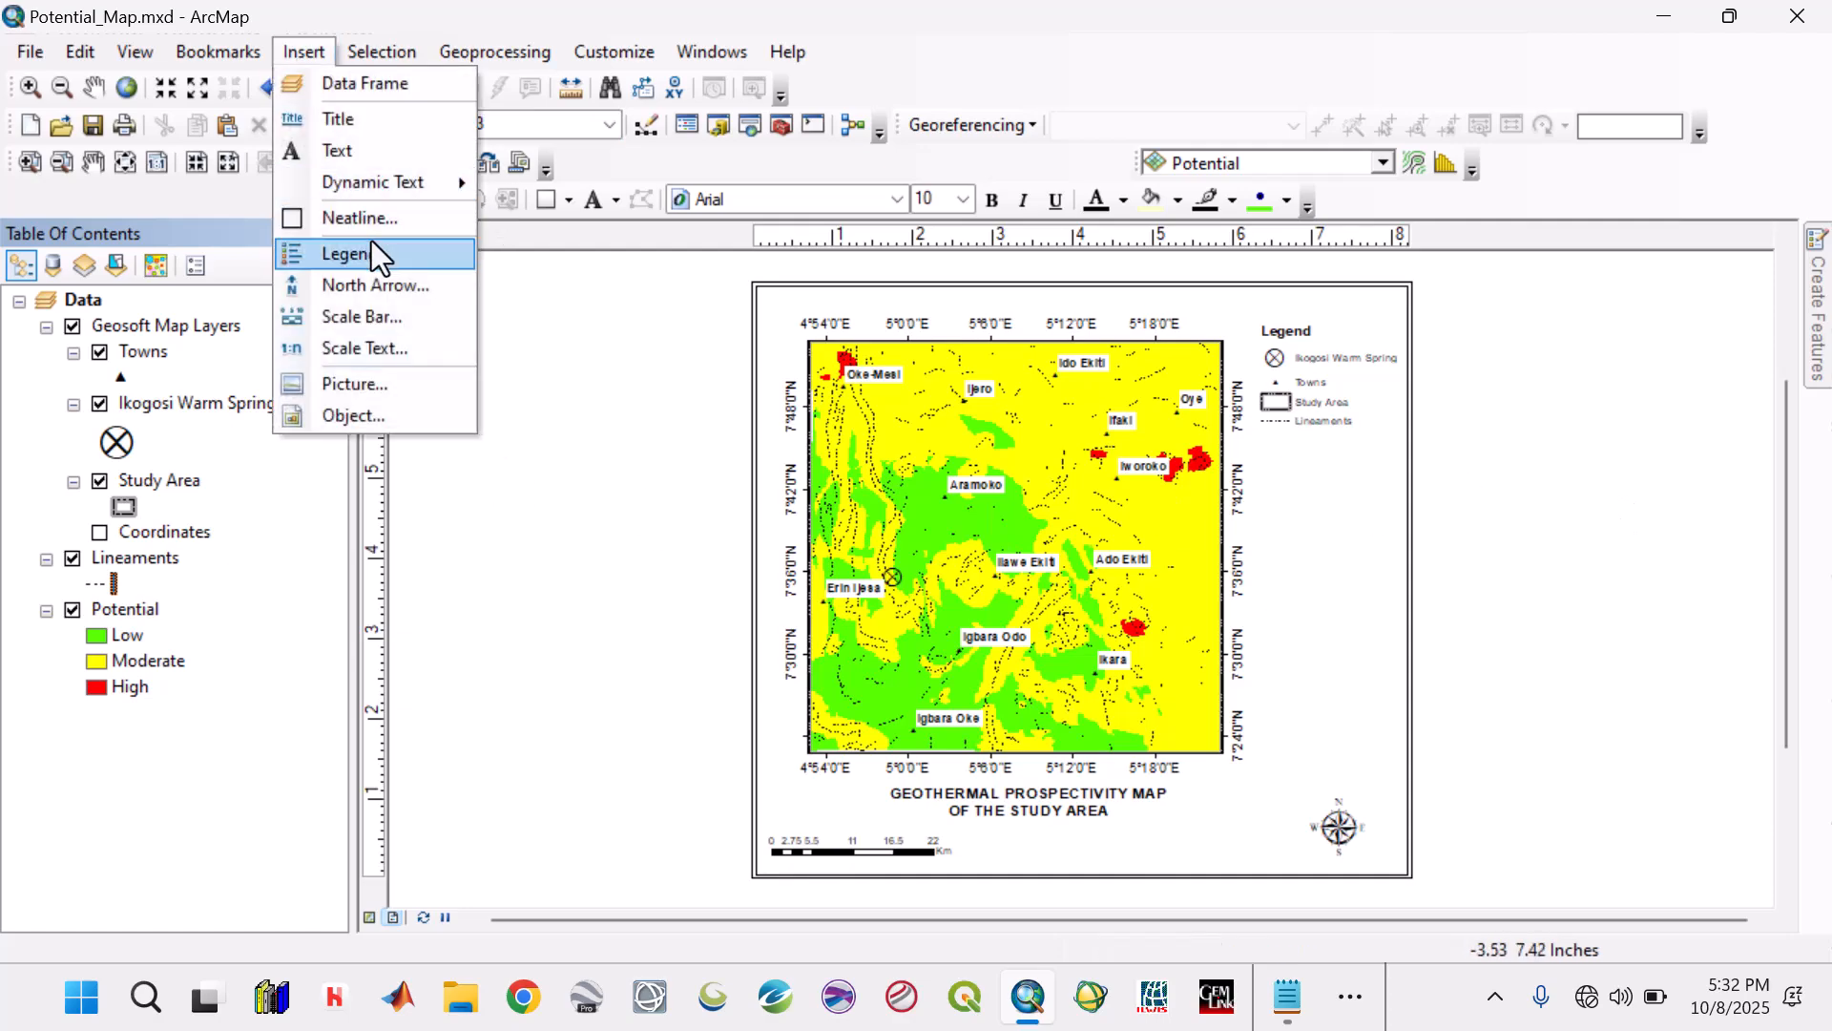
left_click(372, 247)
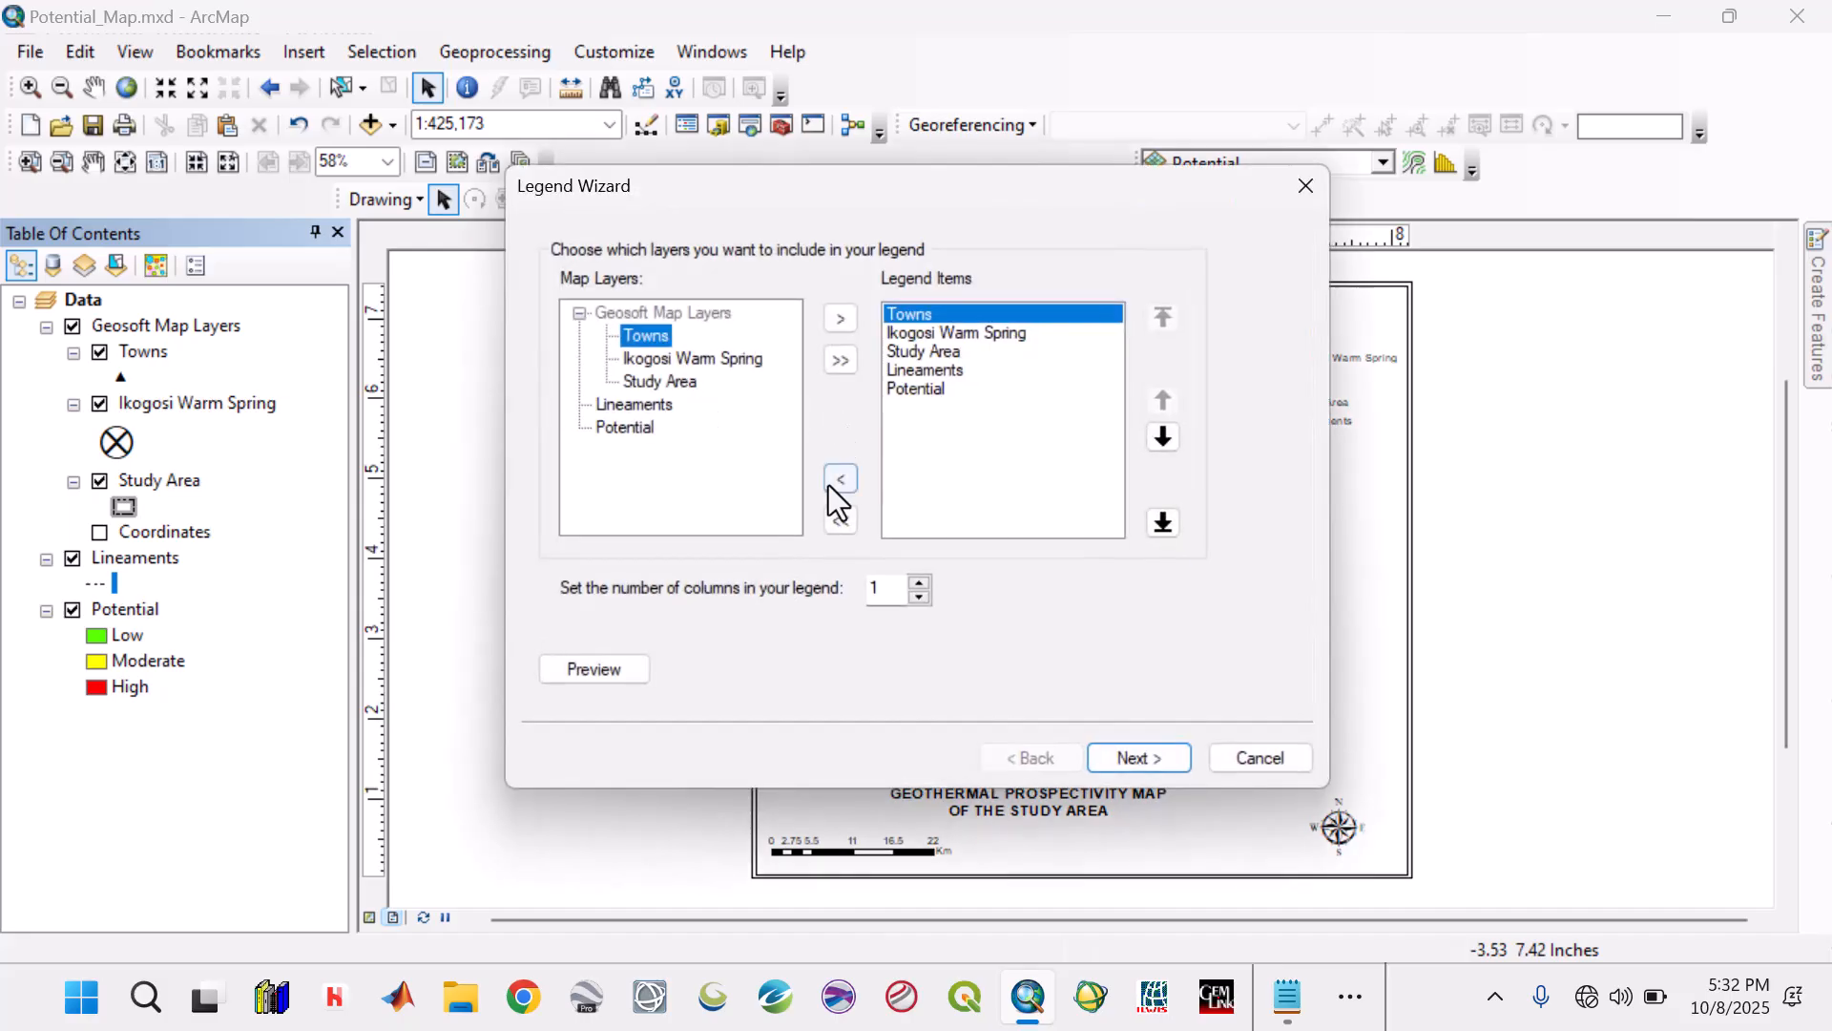
left_click(830, 483)
left_click(830, 482)
left_click(831, 483)
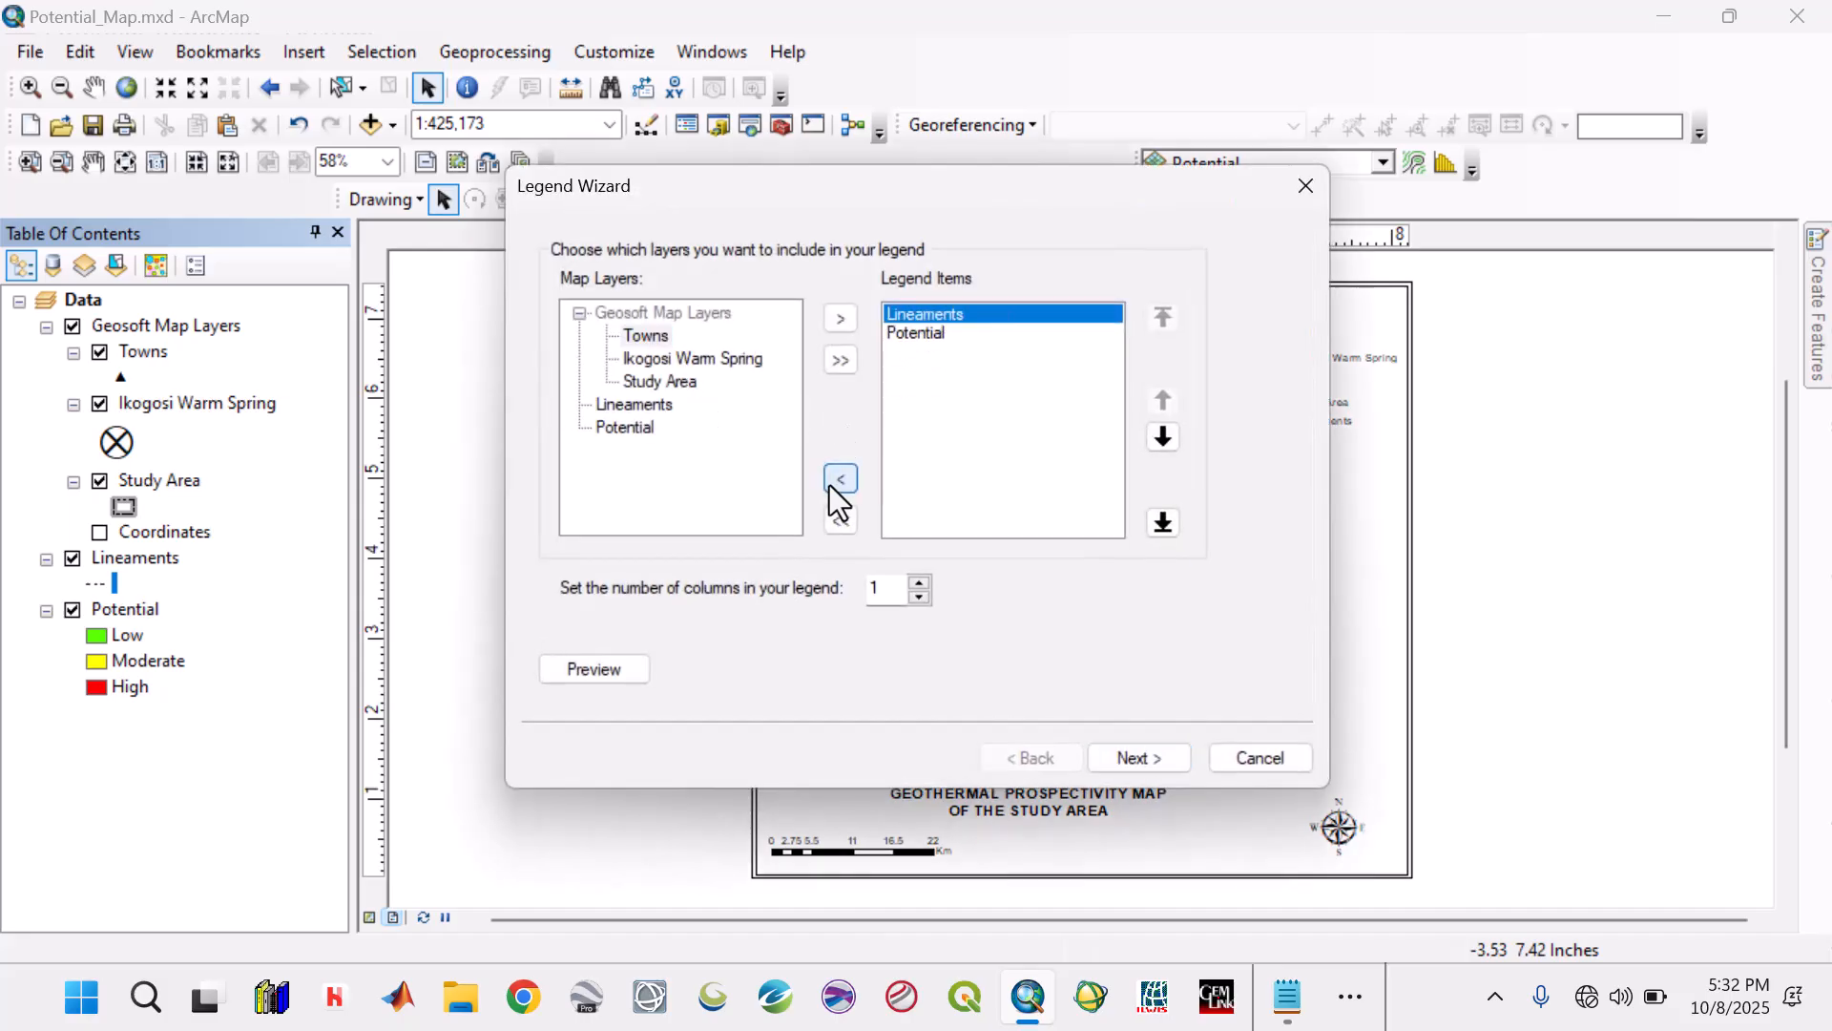
left_click(830, 483)
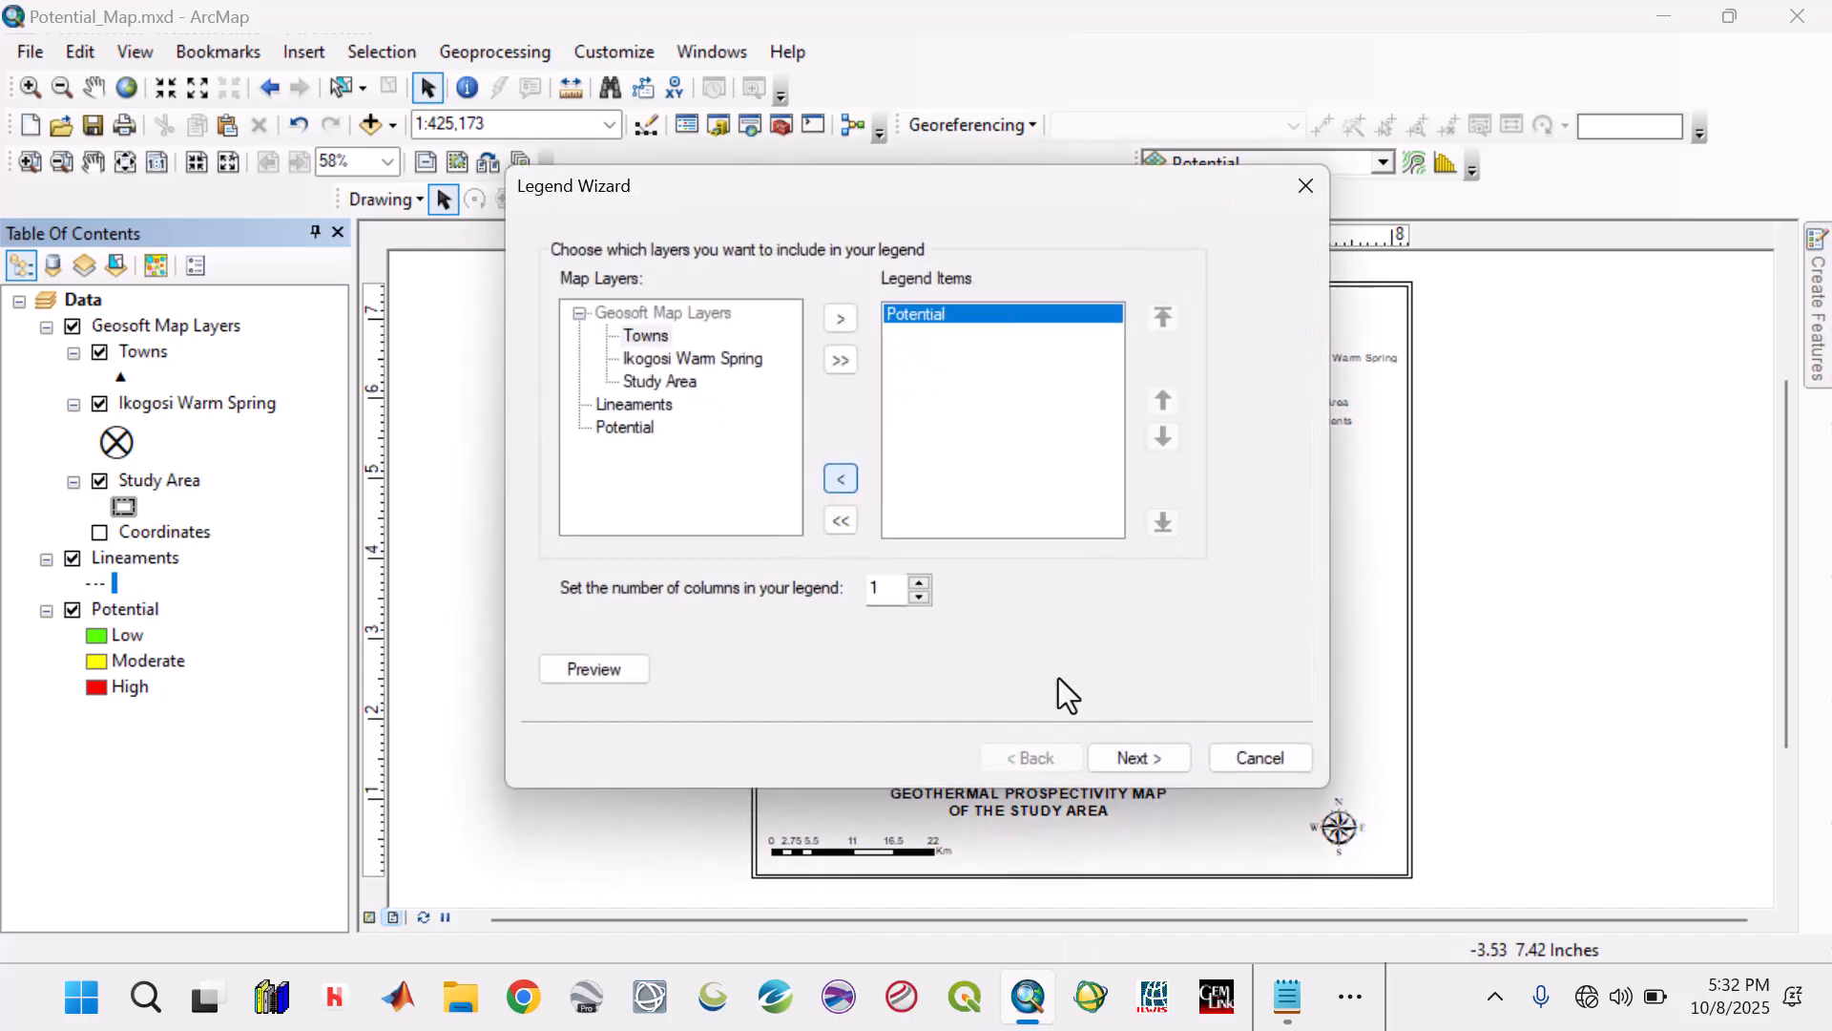
Clear the new legend's title, finish the legend with default settings and place it beneath the main legend.
left_click(1132, 753)
left_click(1132, 753)
left_click(1054, 754)
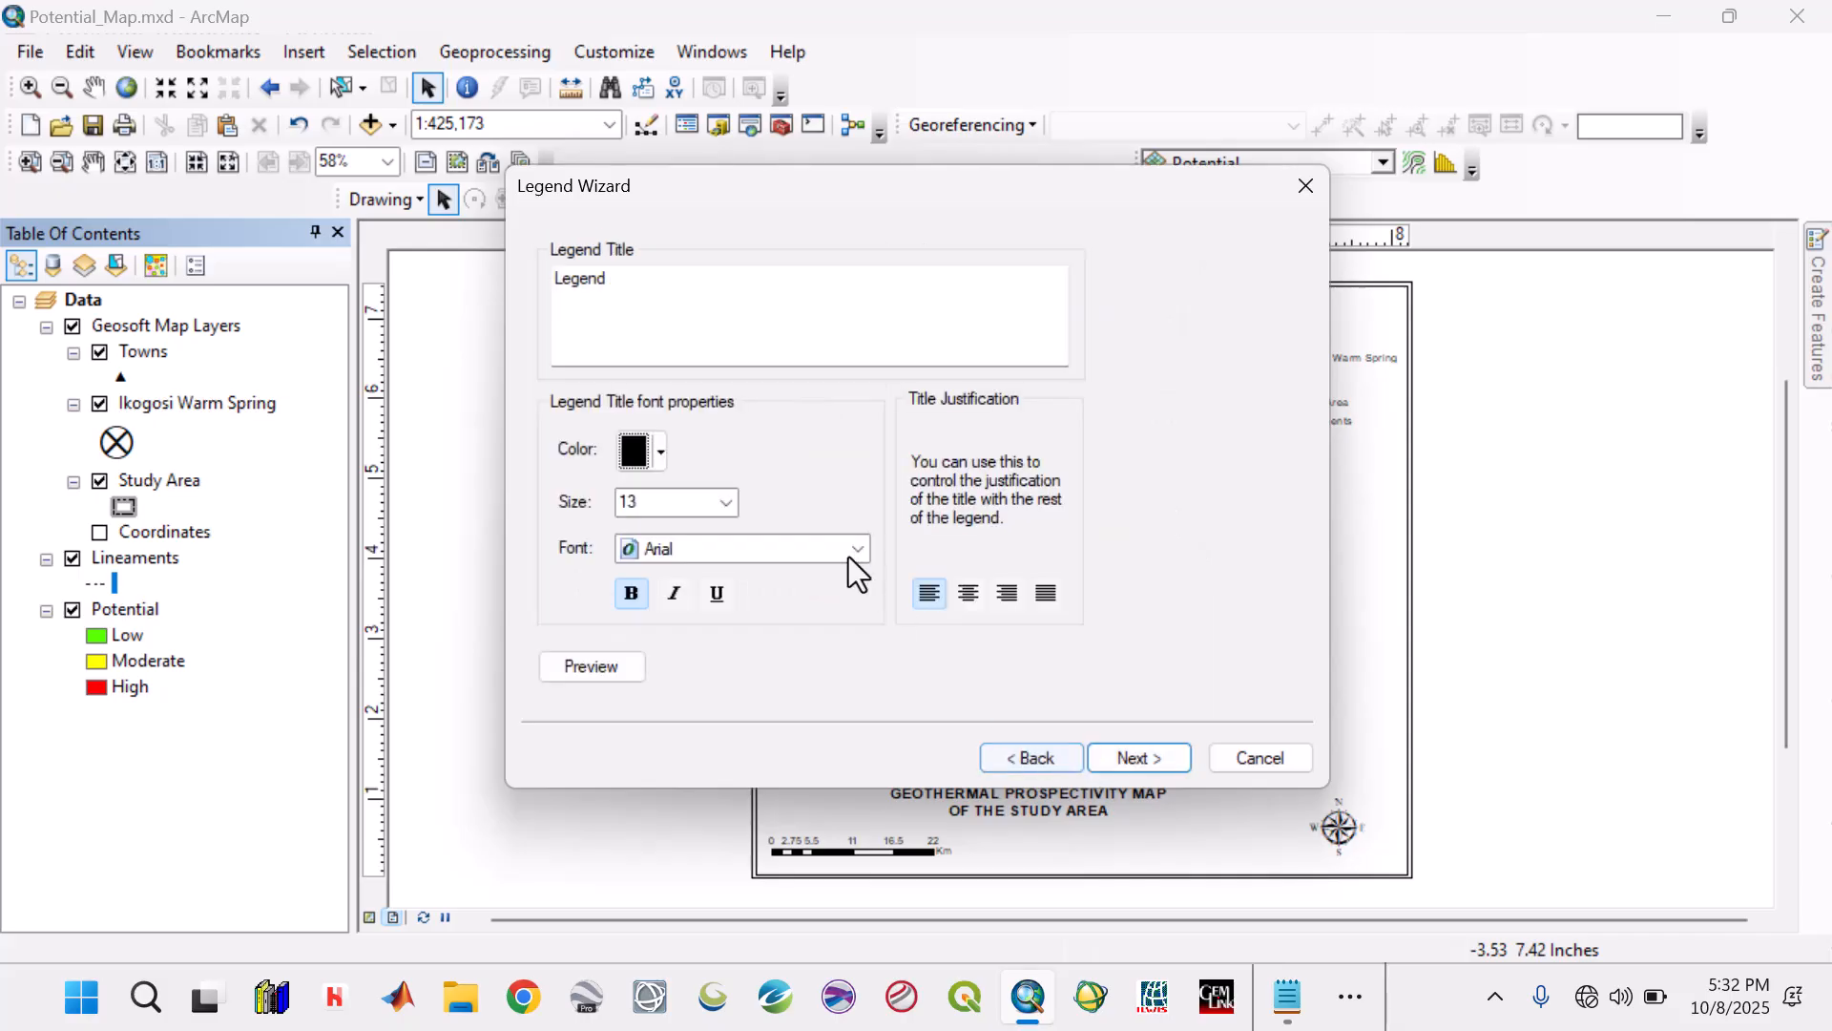
left_click_drag(655, 278, 507, 277)
key("BackSpace")
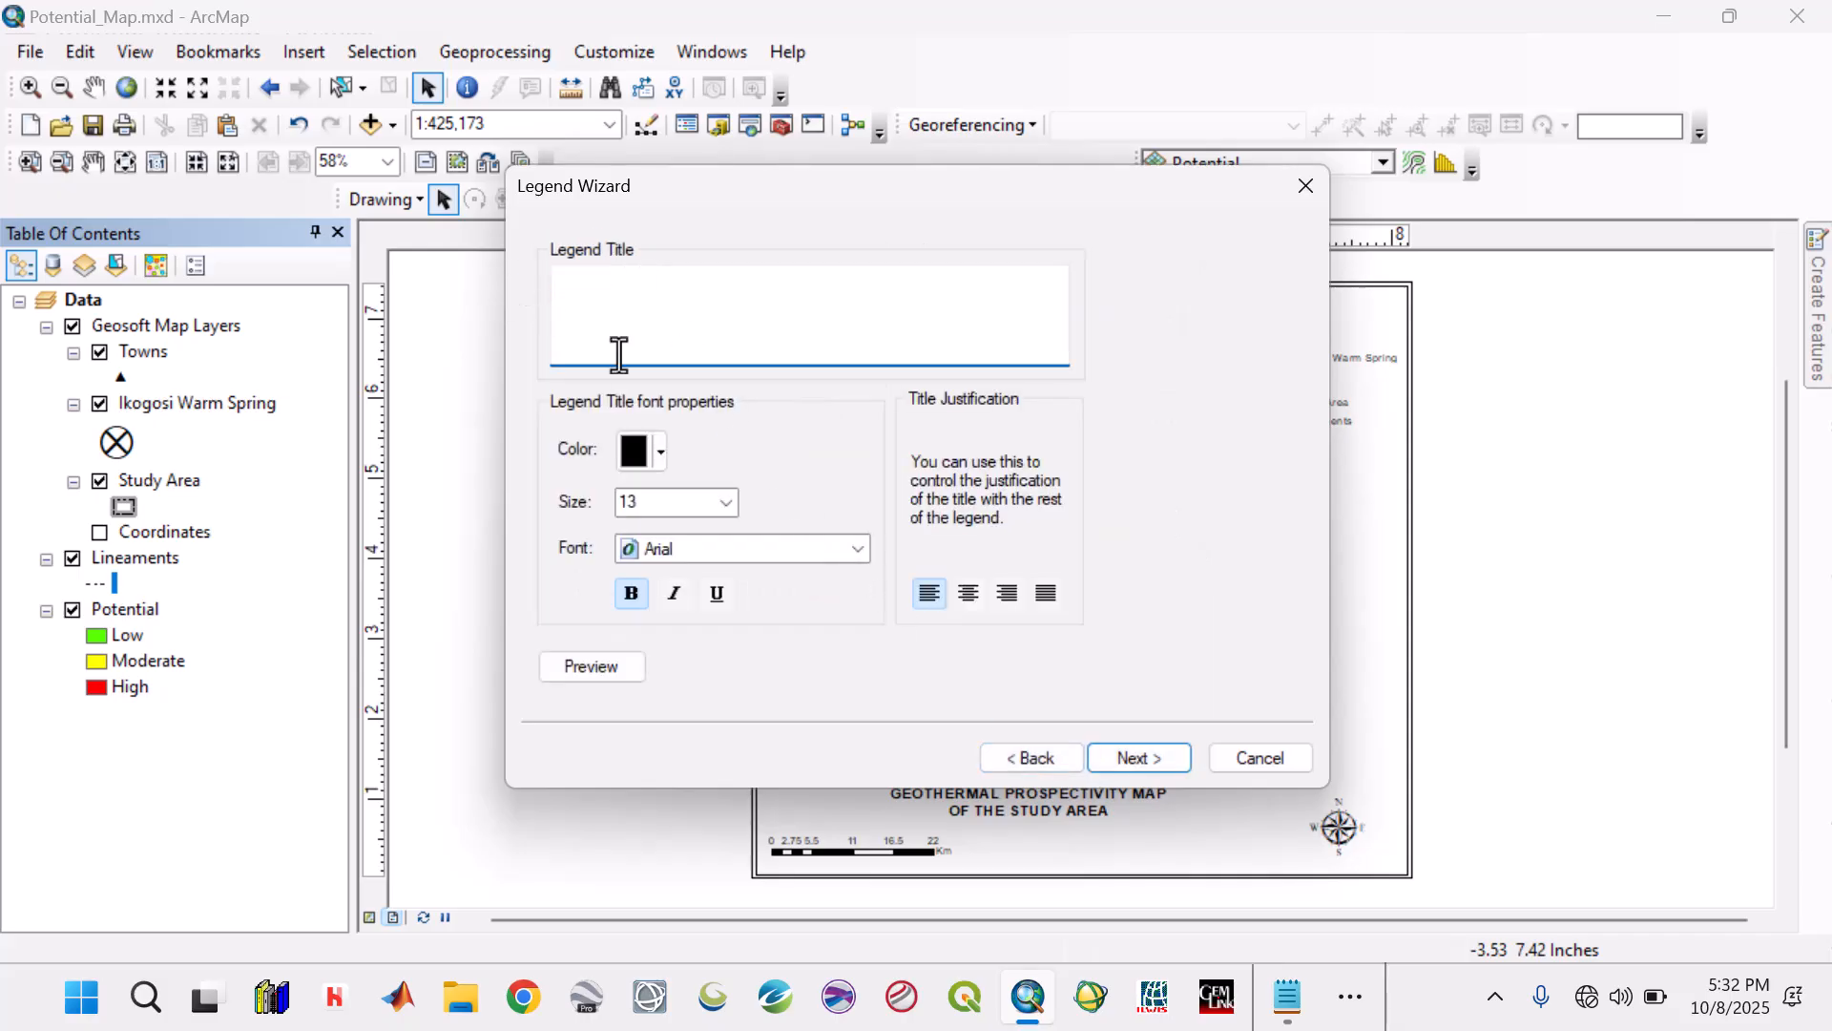
left_click(1127, 761)
left_click(1125, 764)
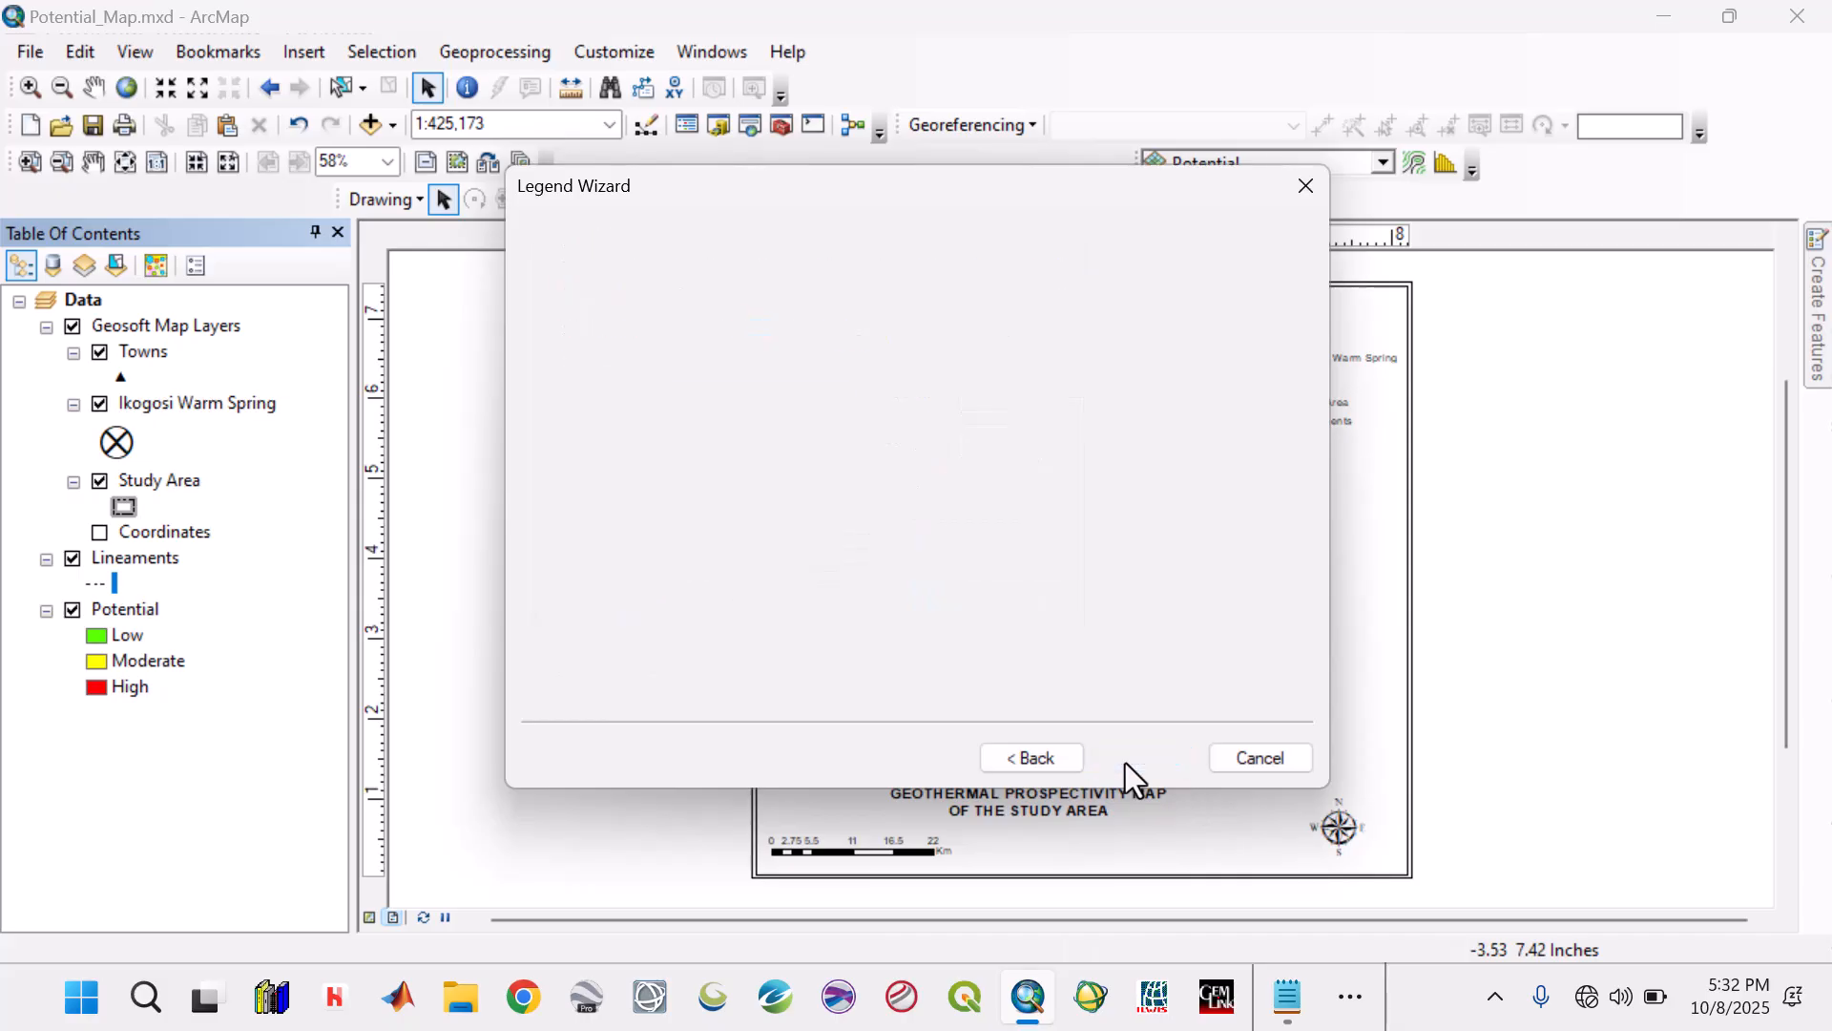
left_click(1125, 763)
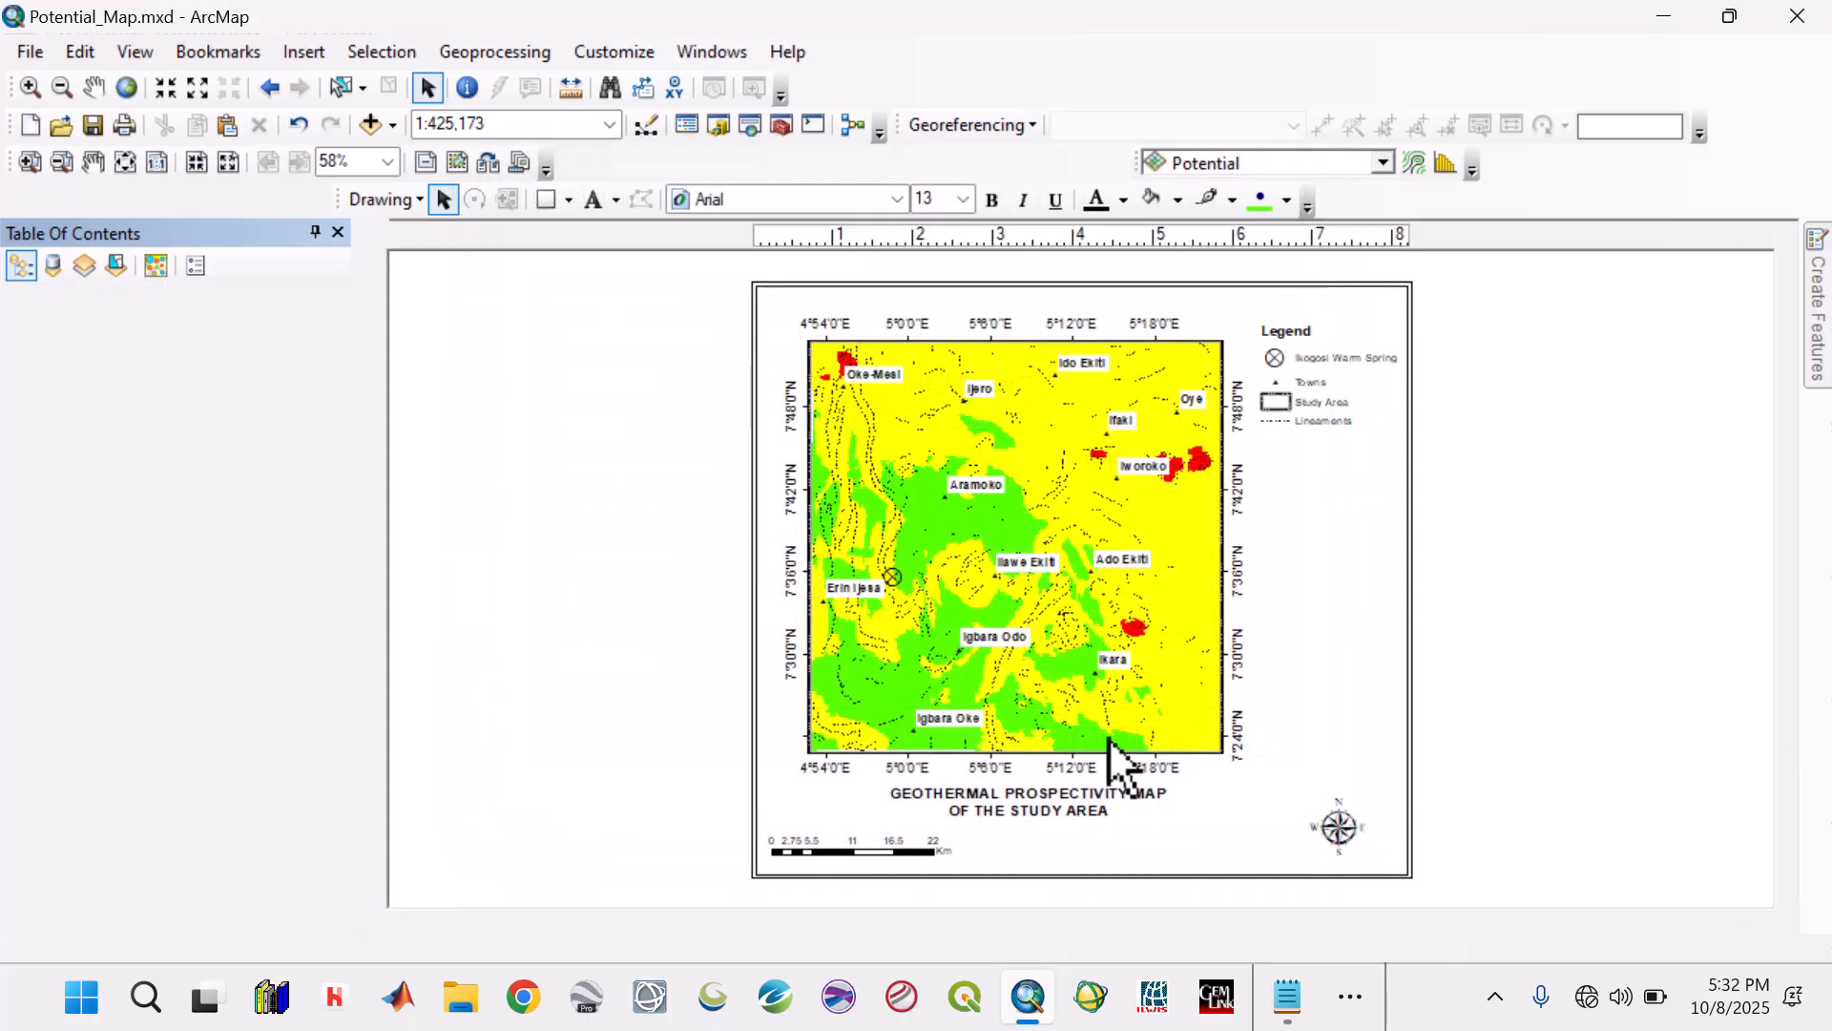
left_click_drag(973, 631, 1315, 464)
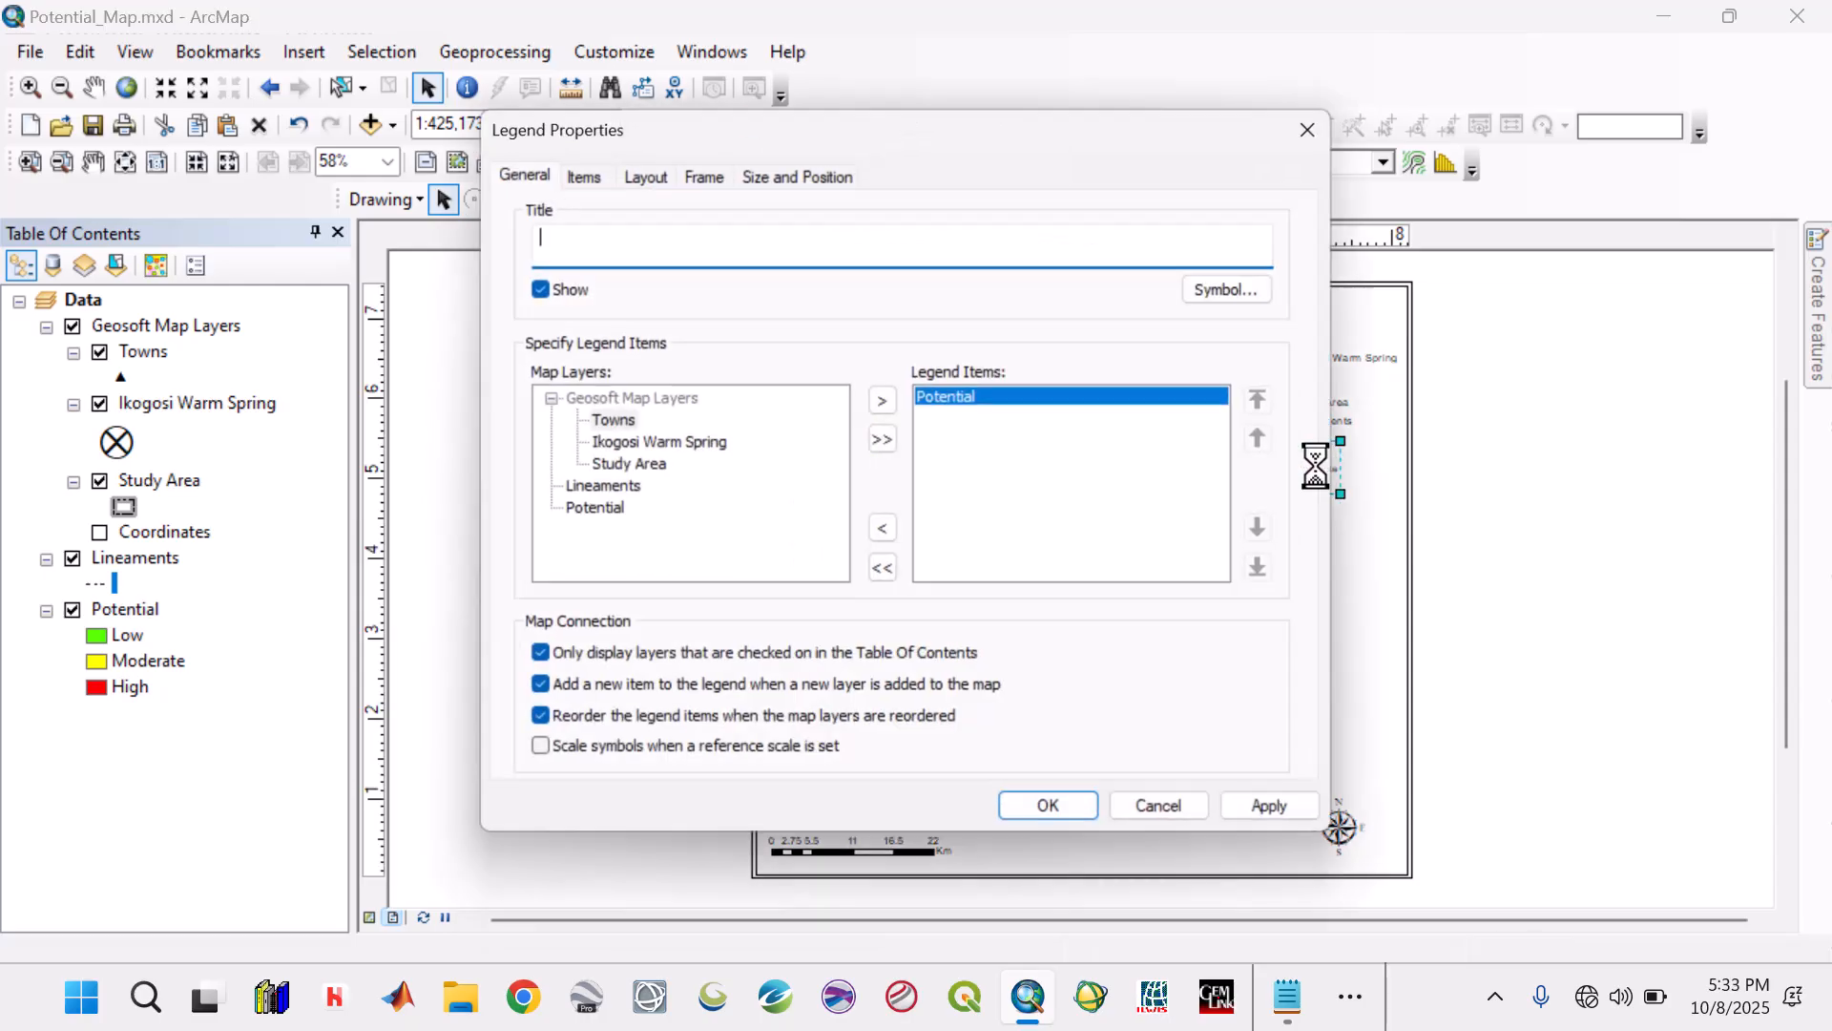
Set the Potential legend item's style to Horizontal Single Symbol Layer Name and Label.
left_click(579, 170)
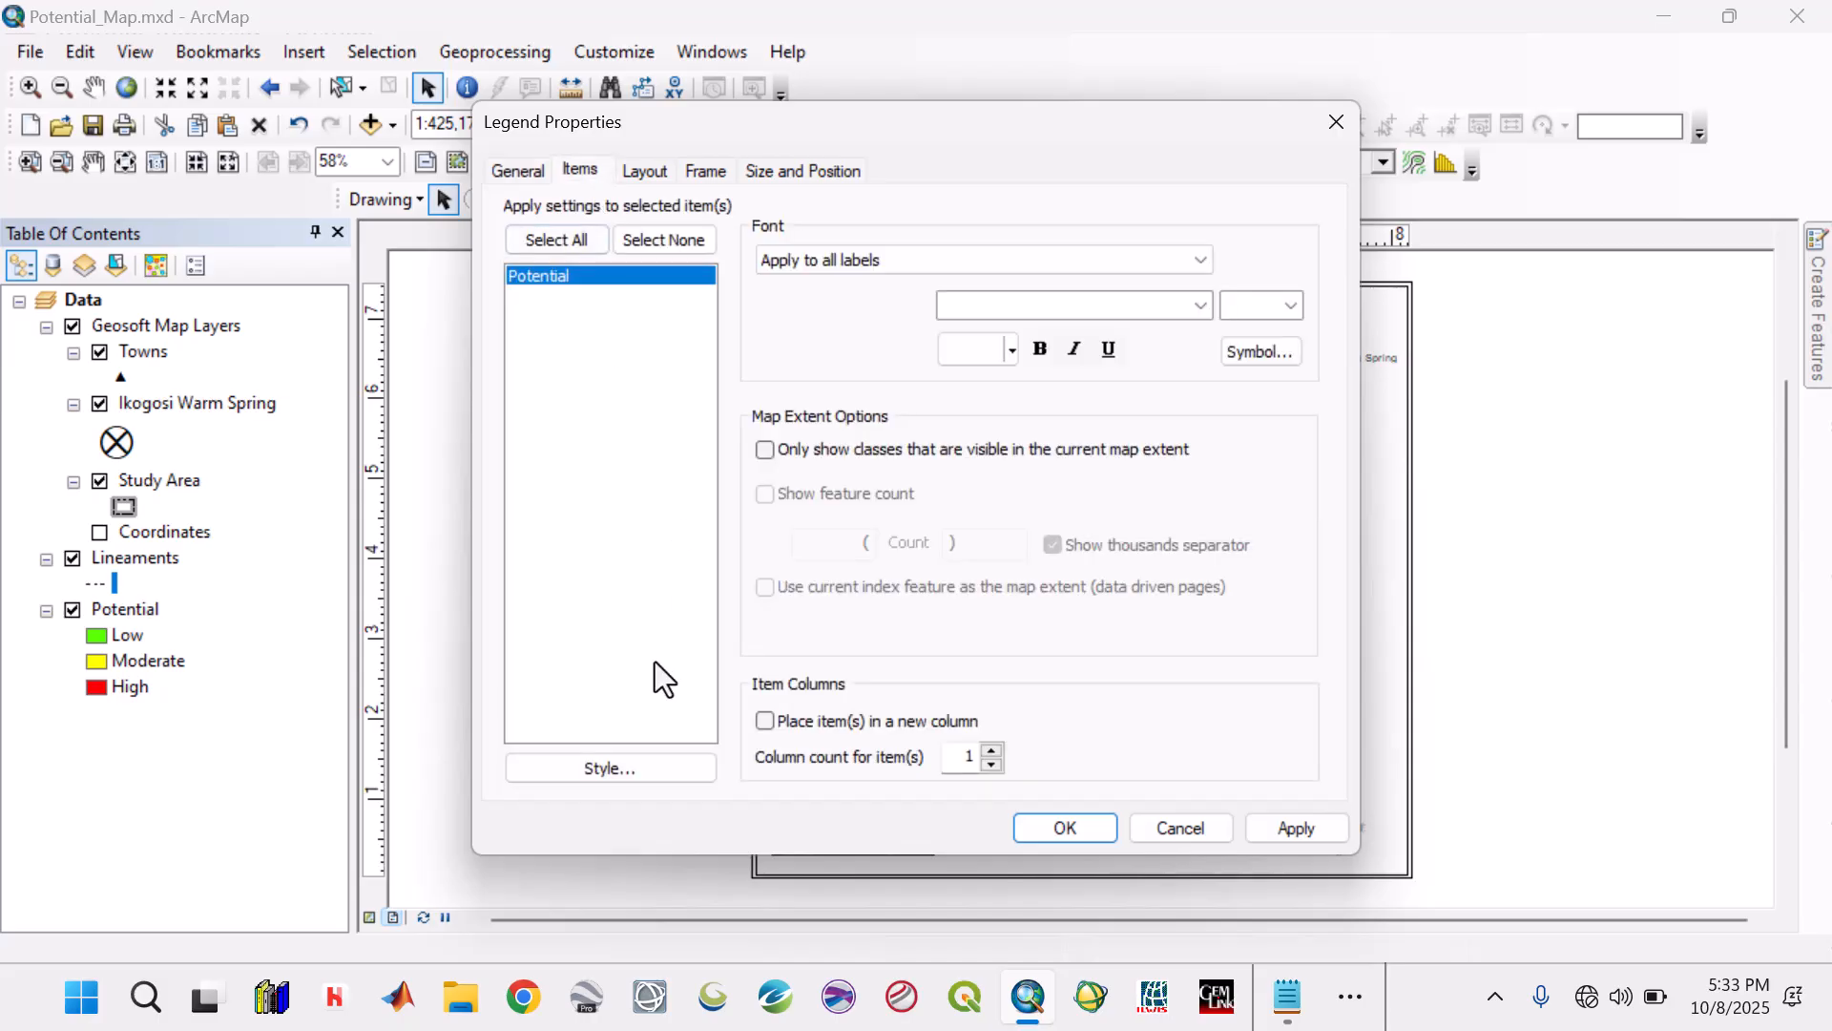
left_click(627, 771)
scroll(636, 740, "down", 3)
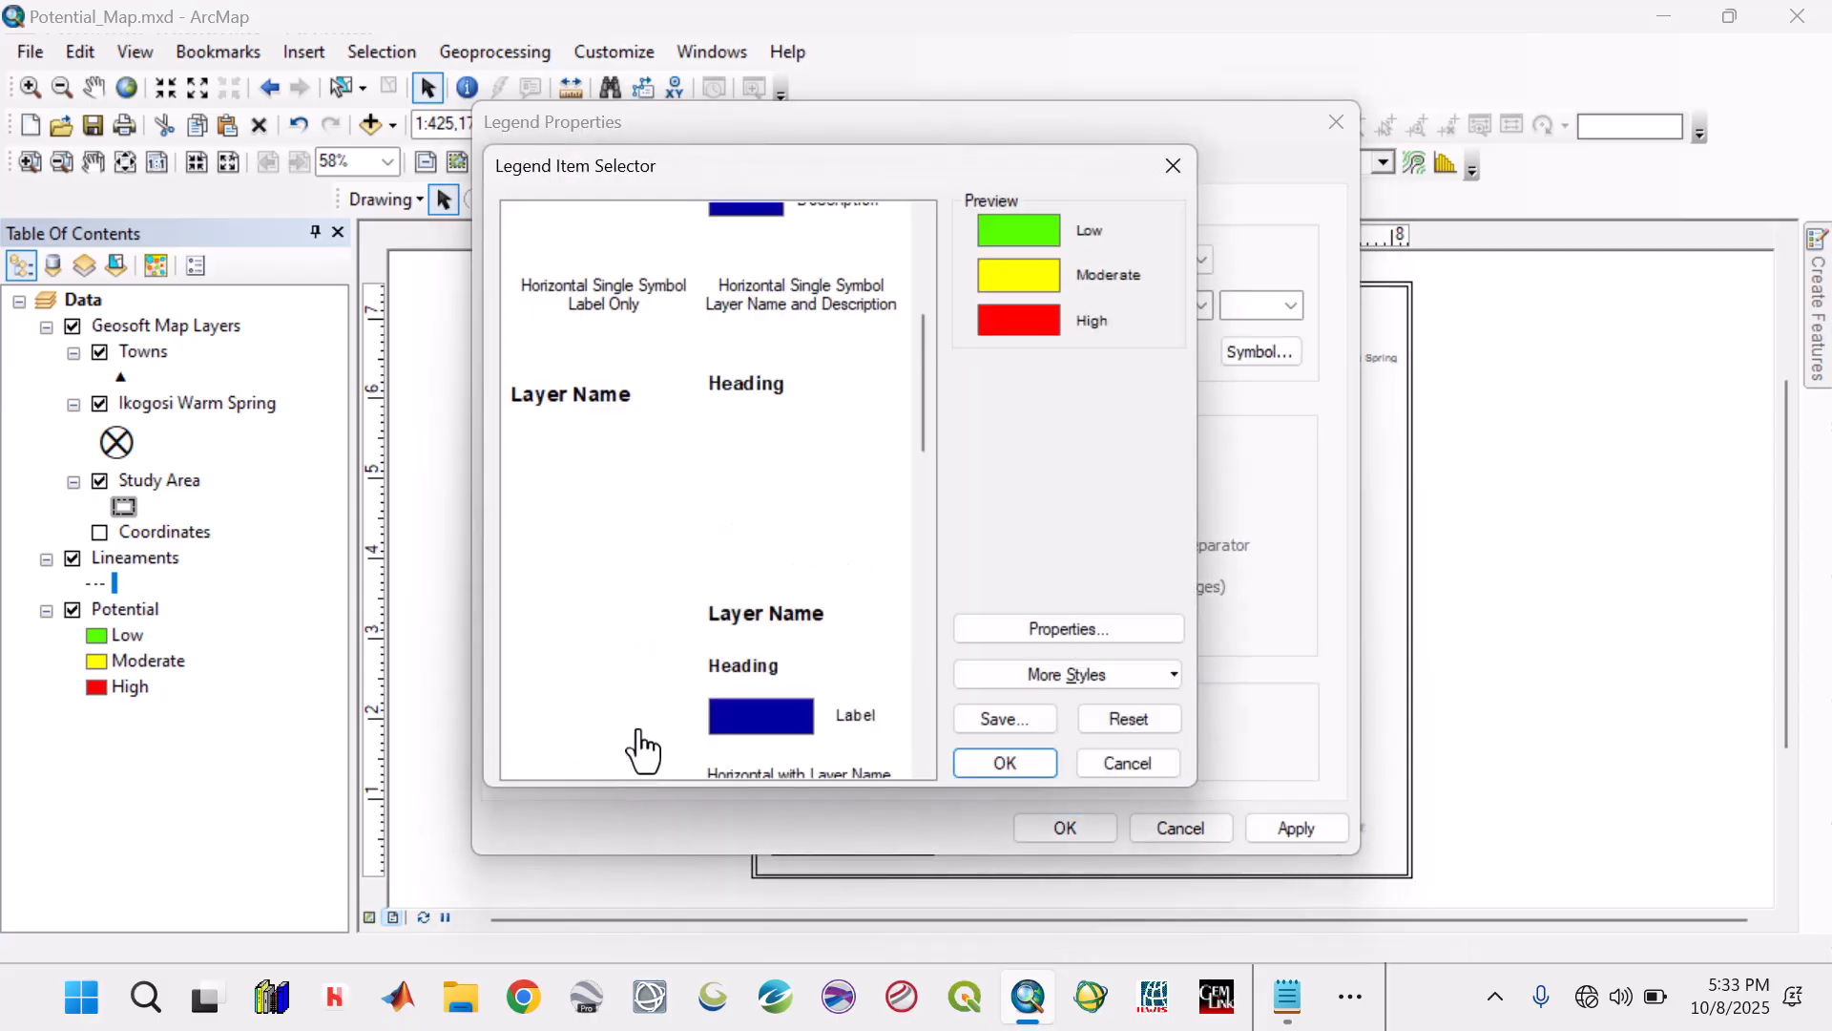
left_click(593, 474)
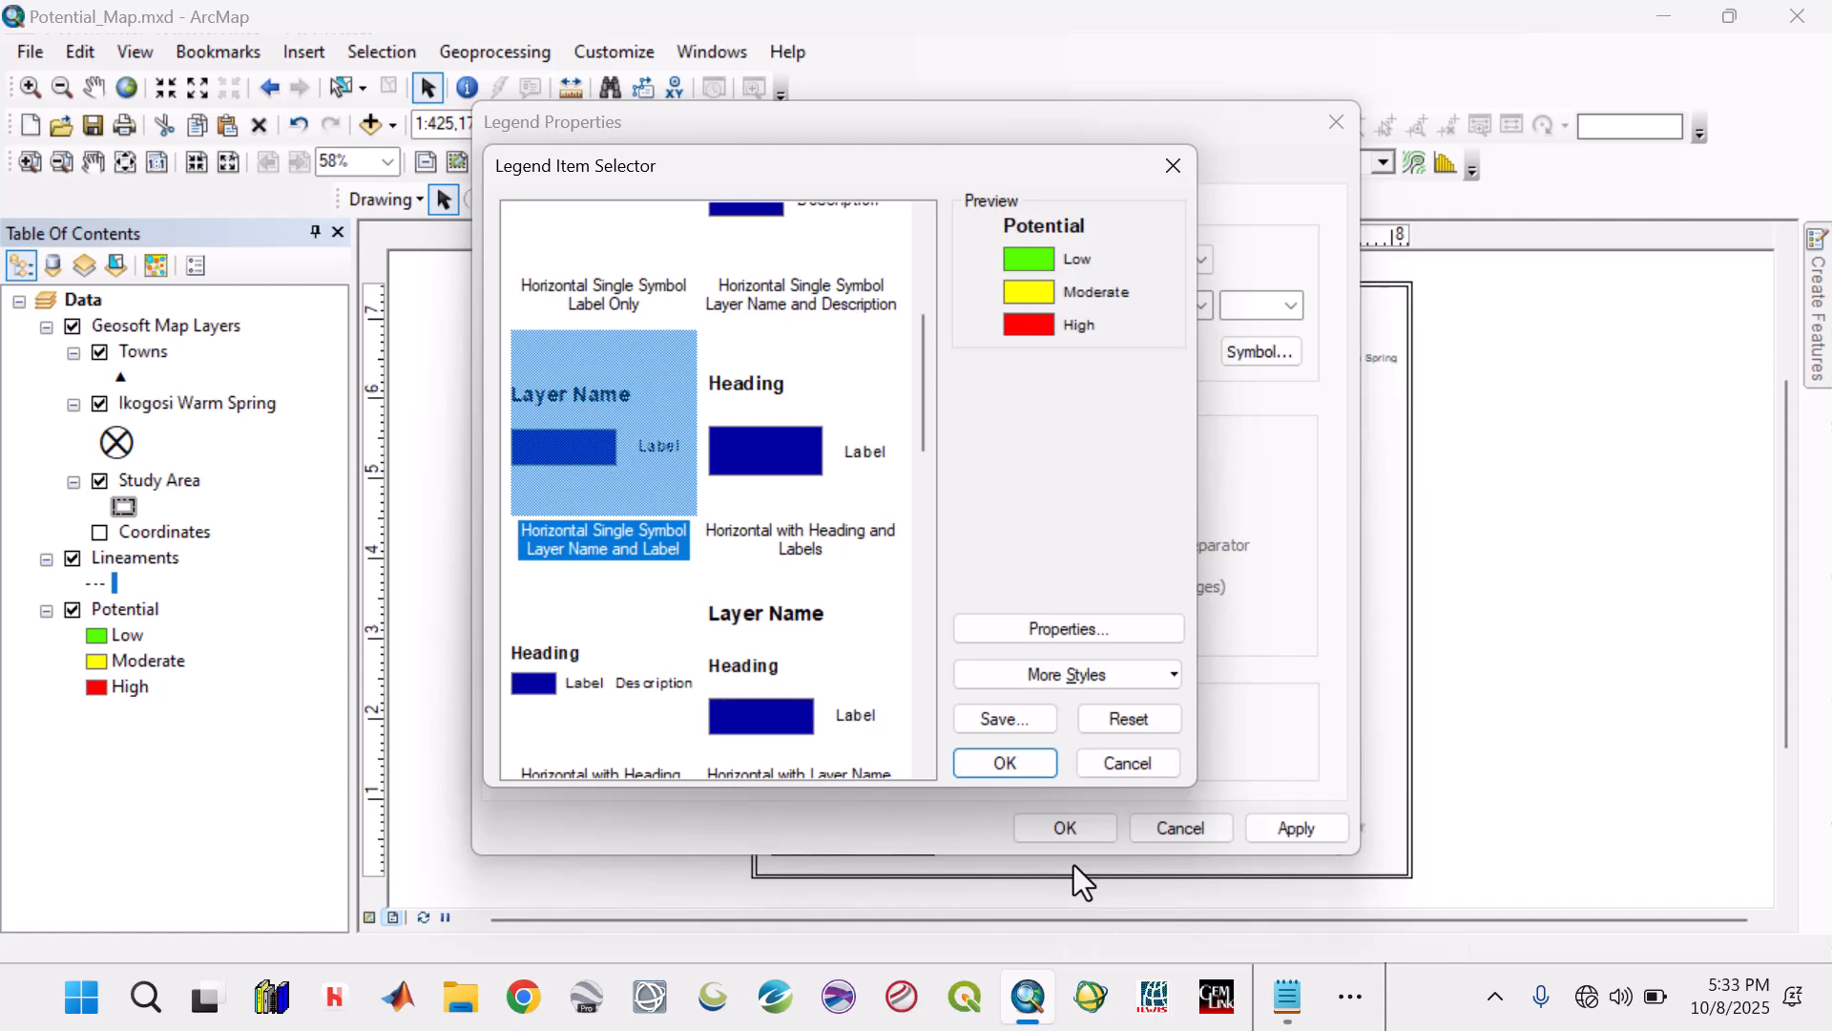
left_click(1006, 766)
Set all labels of the Potential legend item to font size 11 and apply the legend properties.
left_click(553, 240)
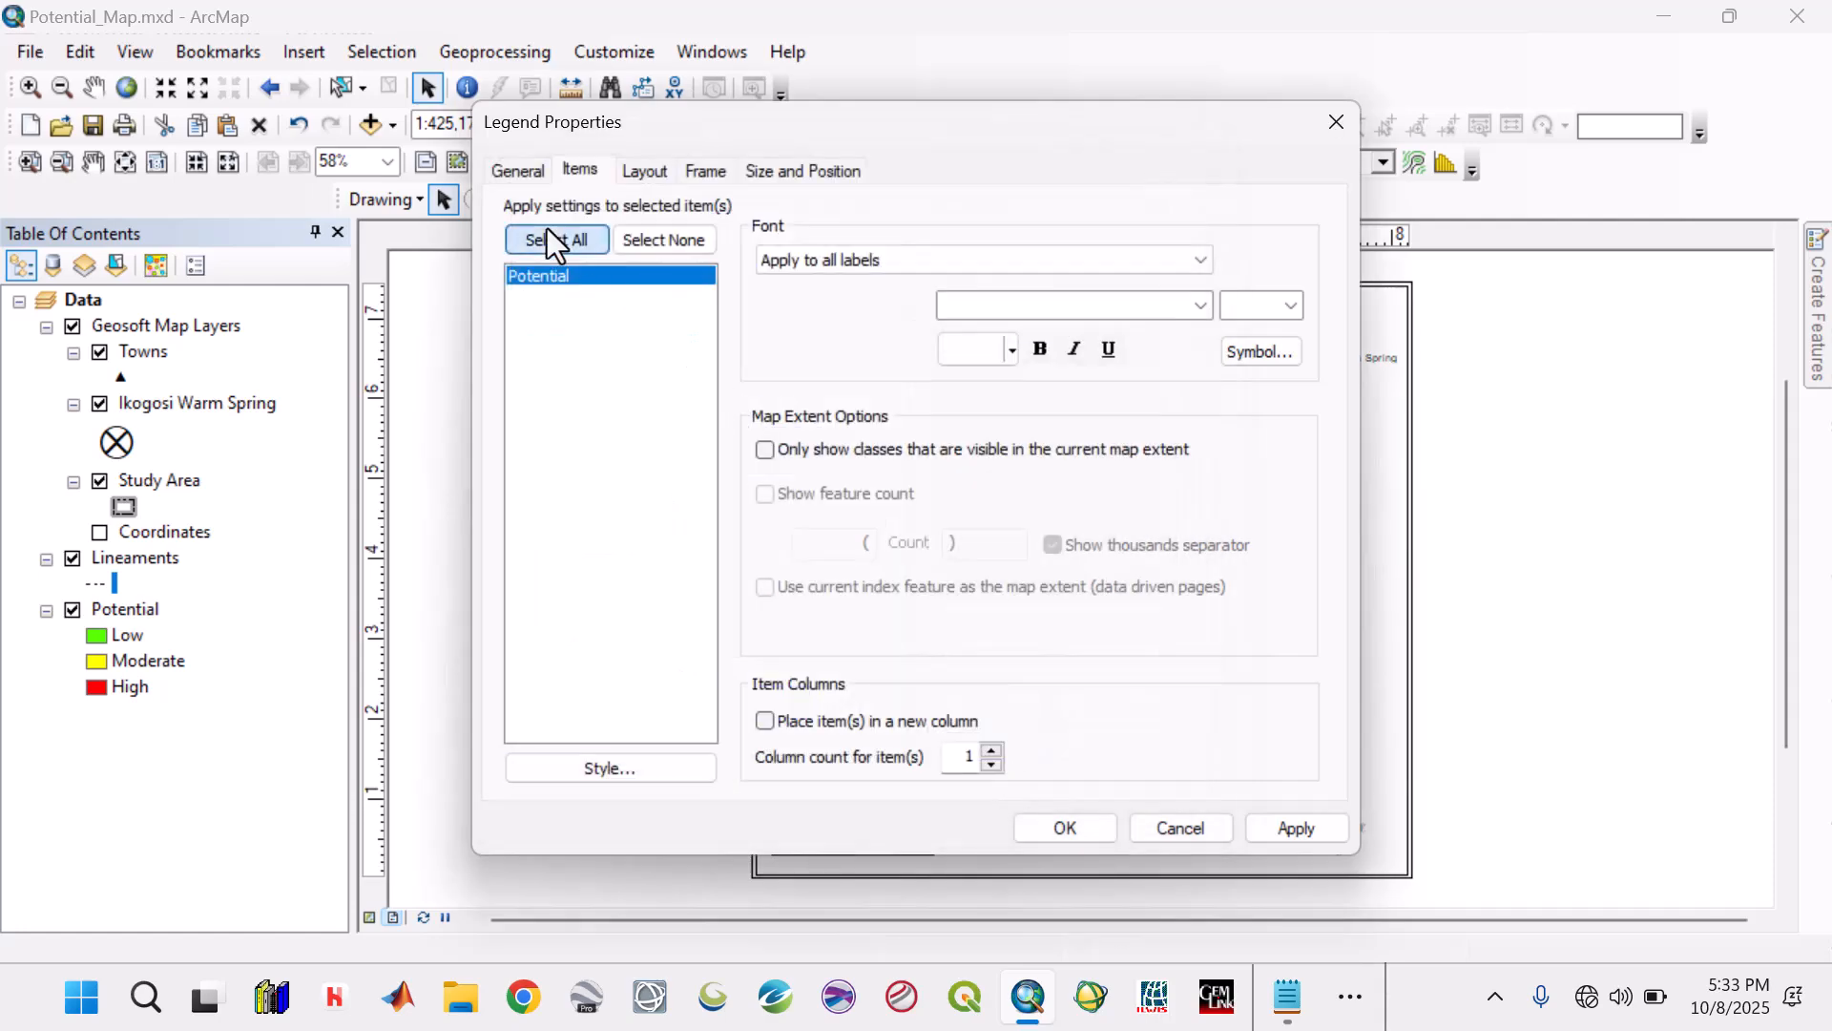
left_click(1290, 305)
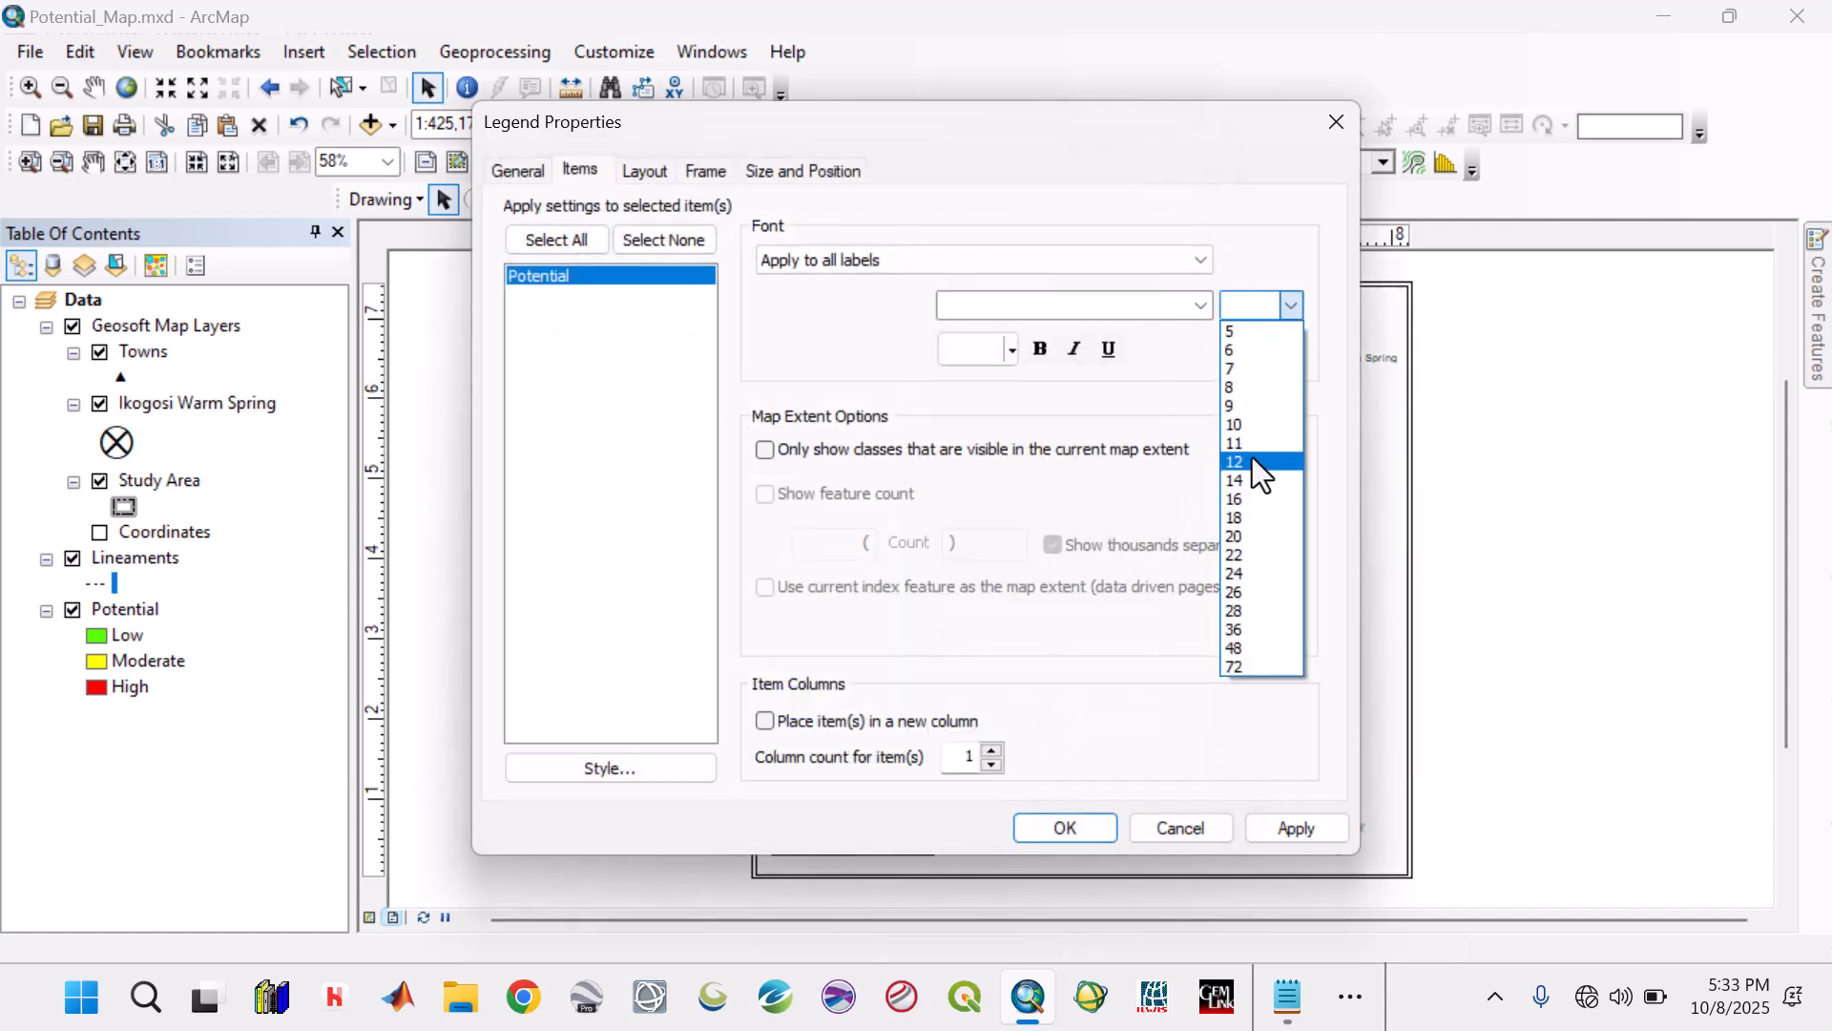
left_click(1251, 445)
left_click(1325, 827)
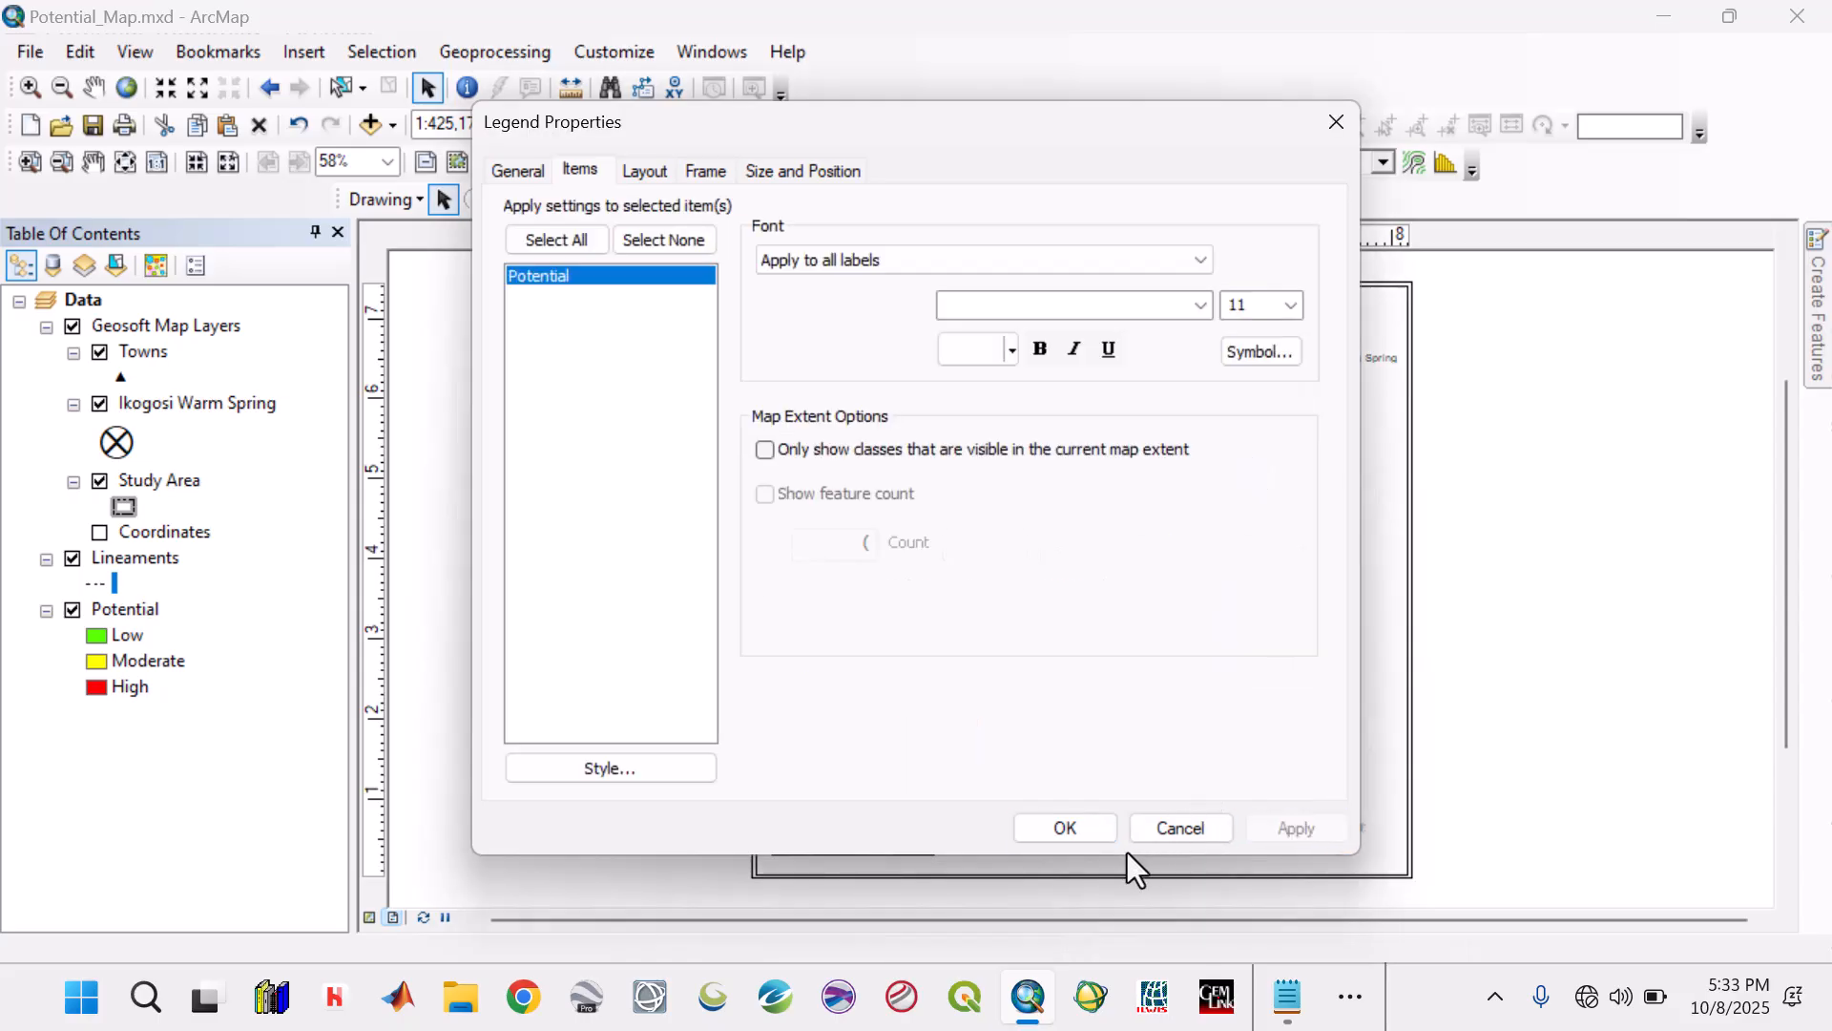
left_click(1094, 825)
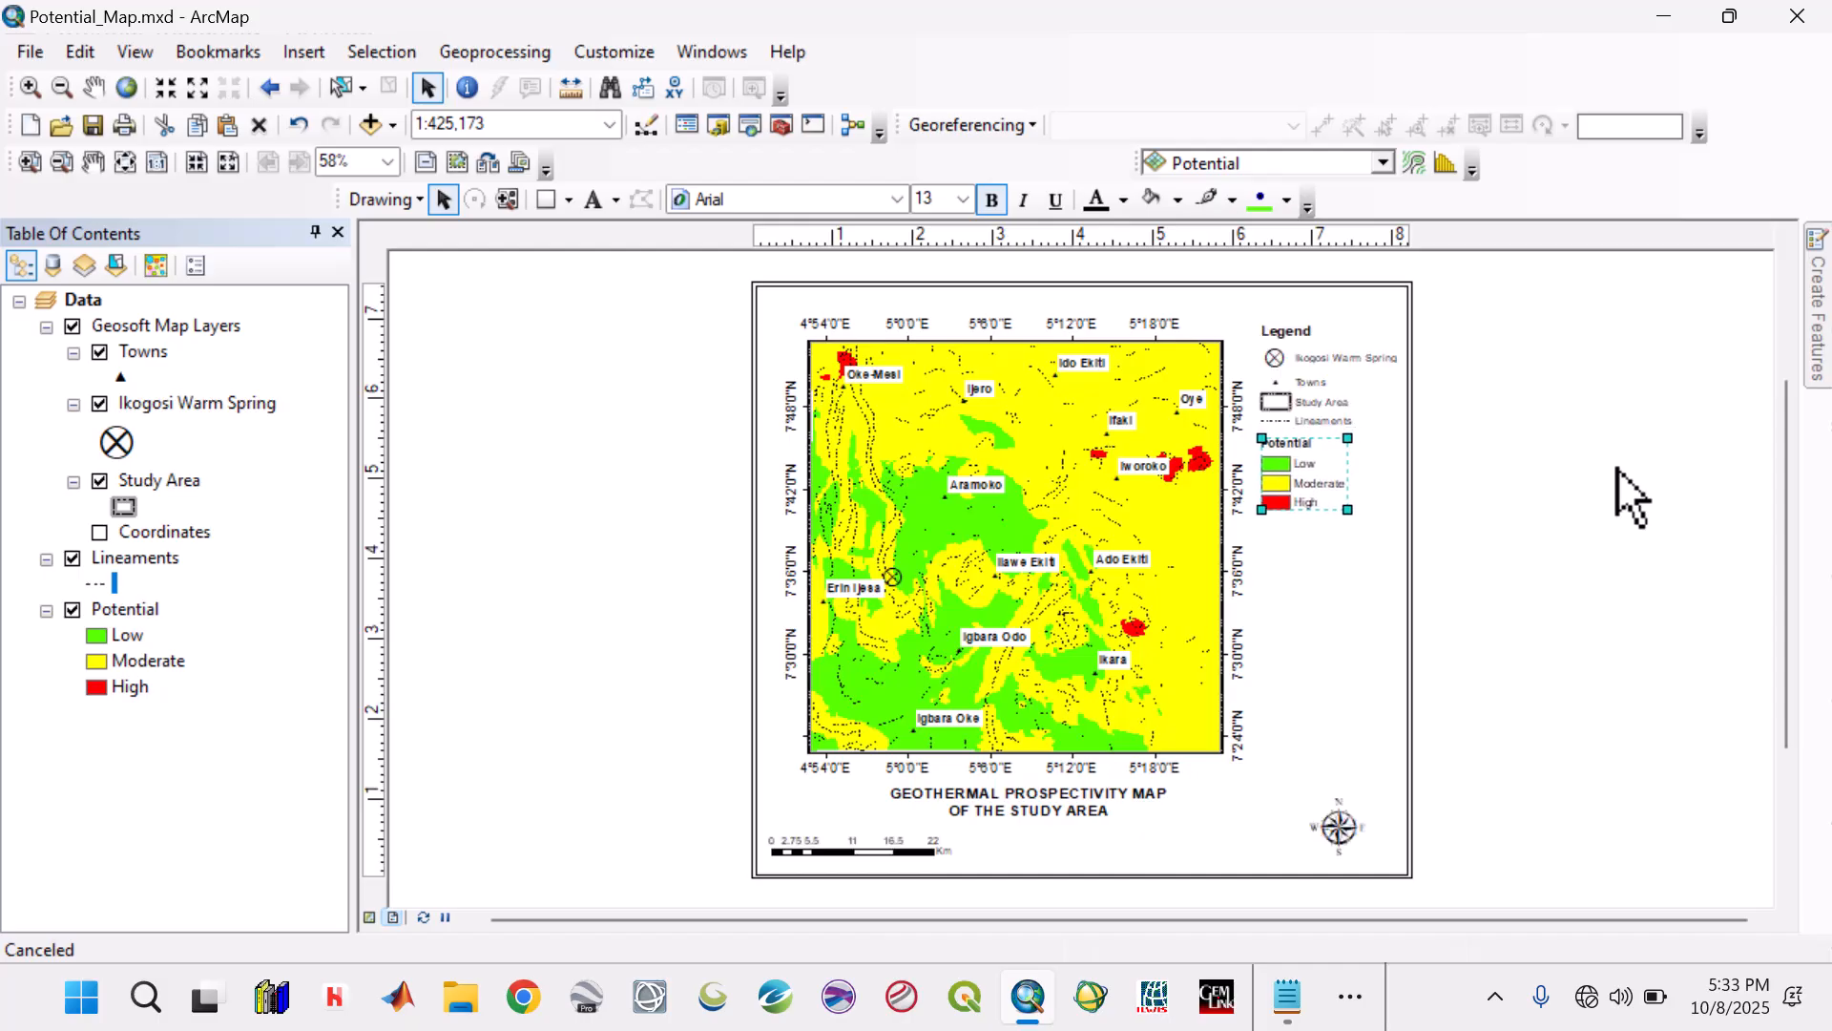
left_click(1578, 486)
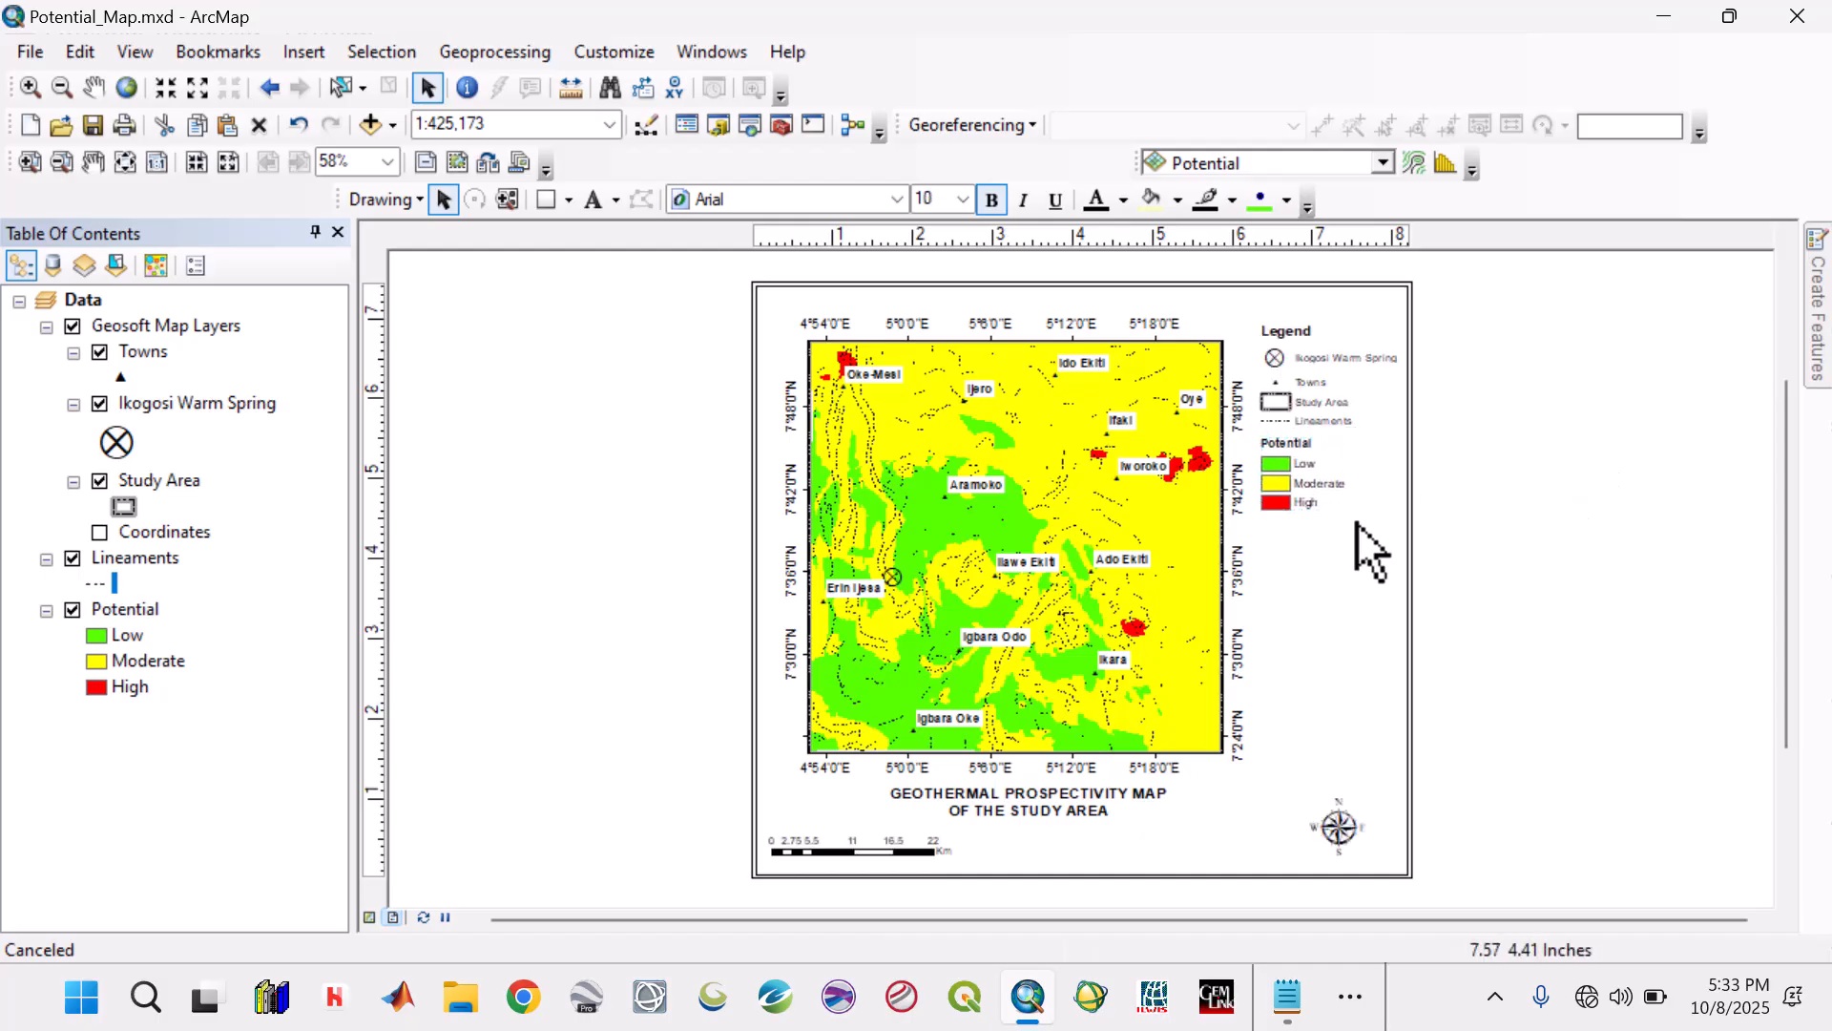
Select both legends together and nudge them down and slightly to the right beside the map frame.
left_click(1326, 485)
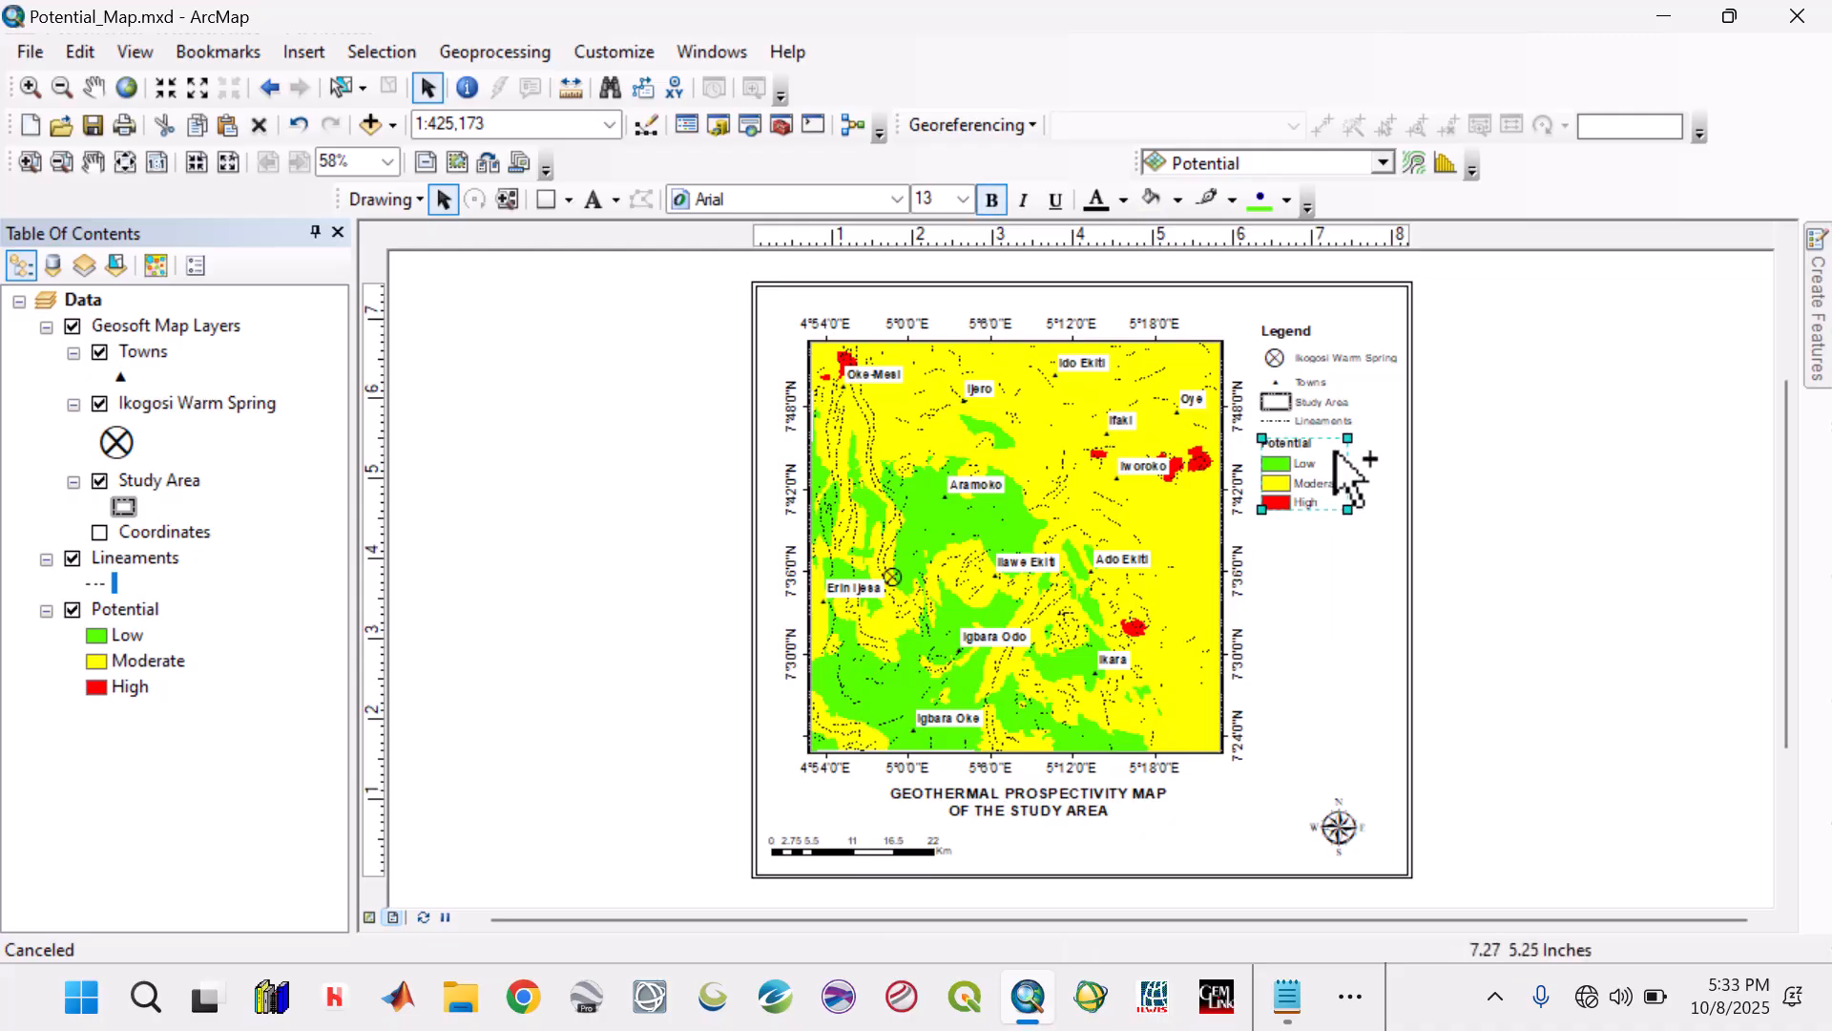
left_click(1329, 389, "shift")
key("Down")
key("Down")
key("Down")
key("Down")
key("Down")
key("Down")
key("Down")
key("Down")
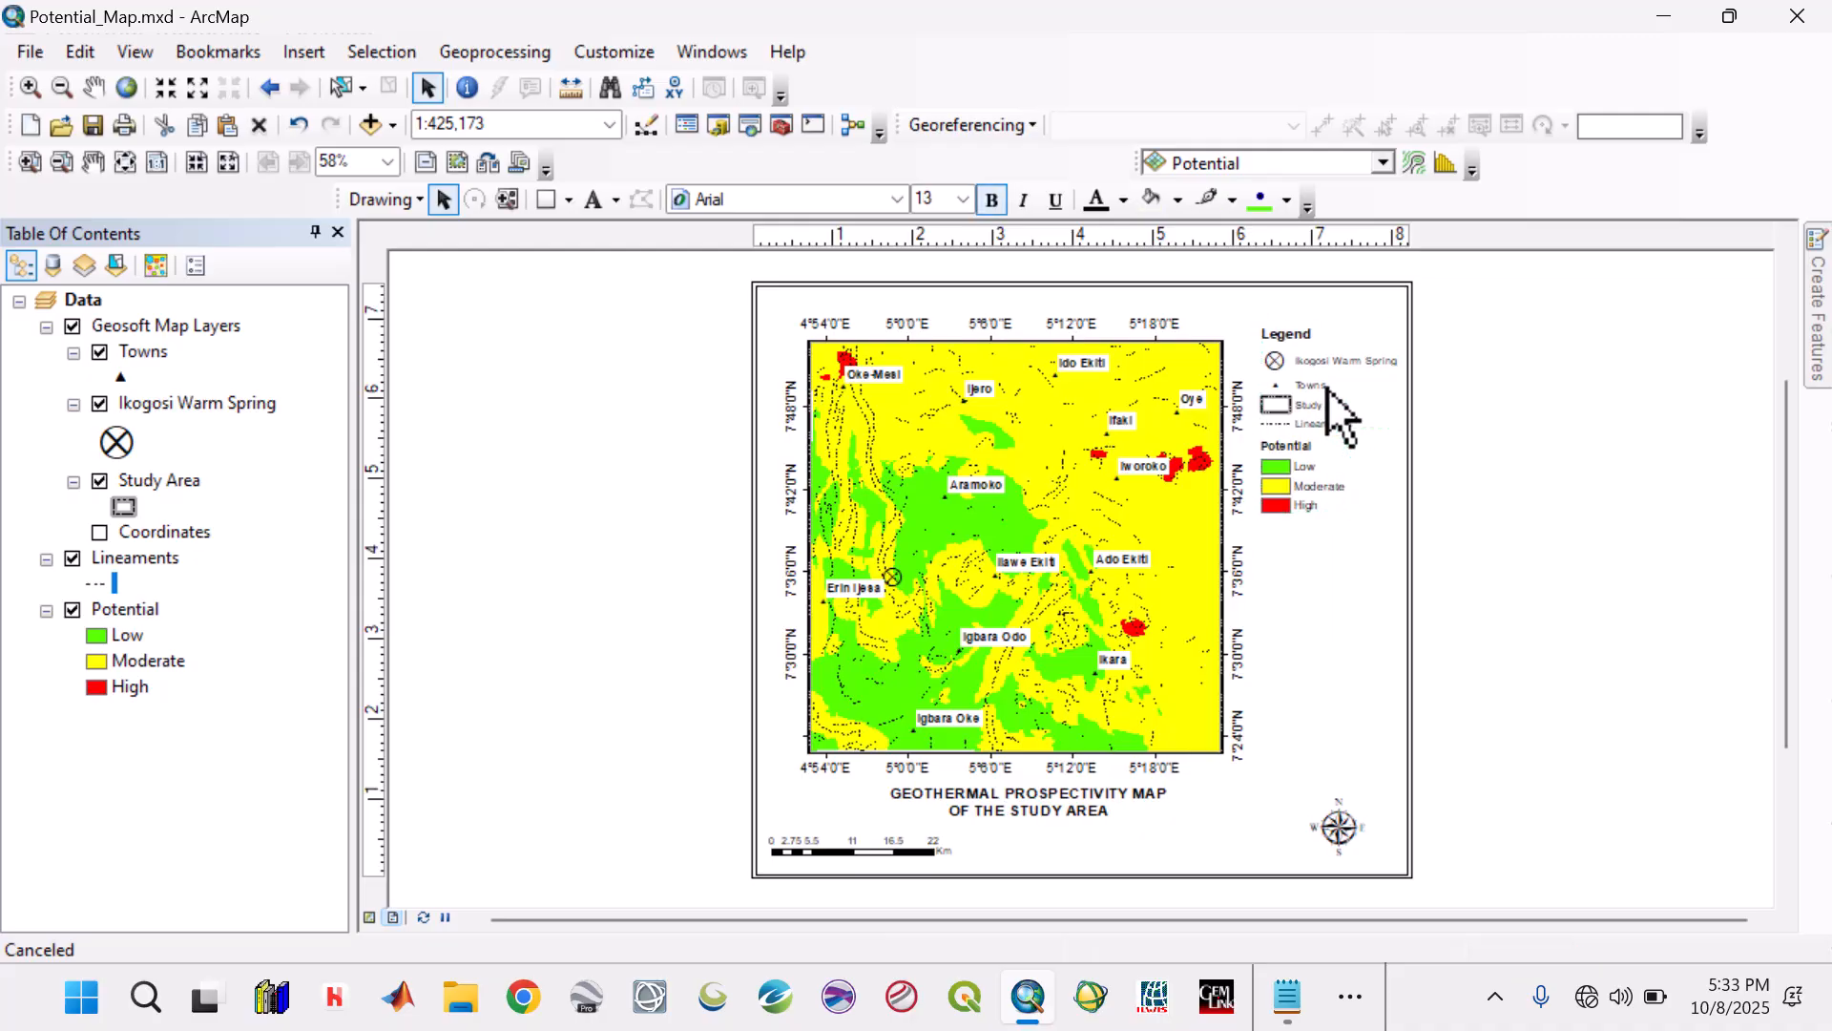
key("Down")
key("Down")
key("Down")
key("Down")
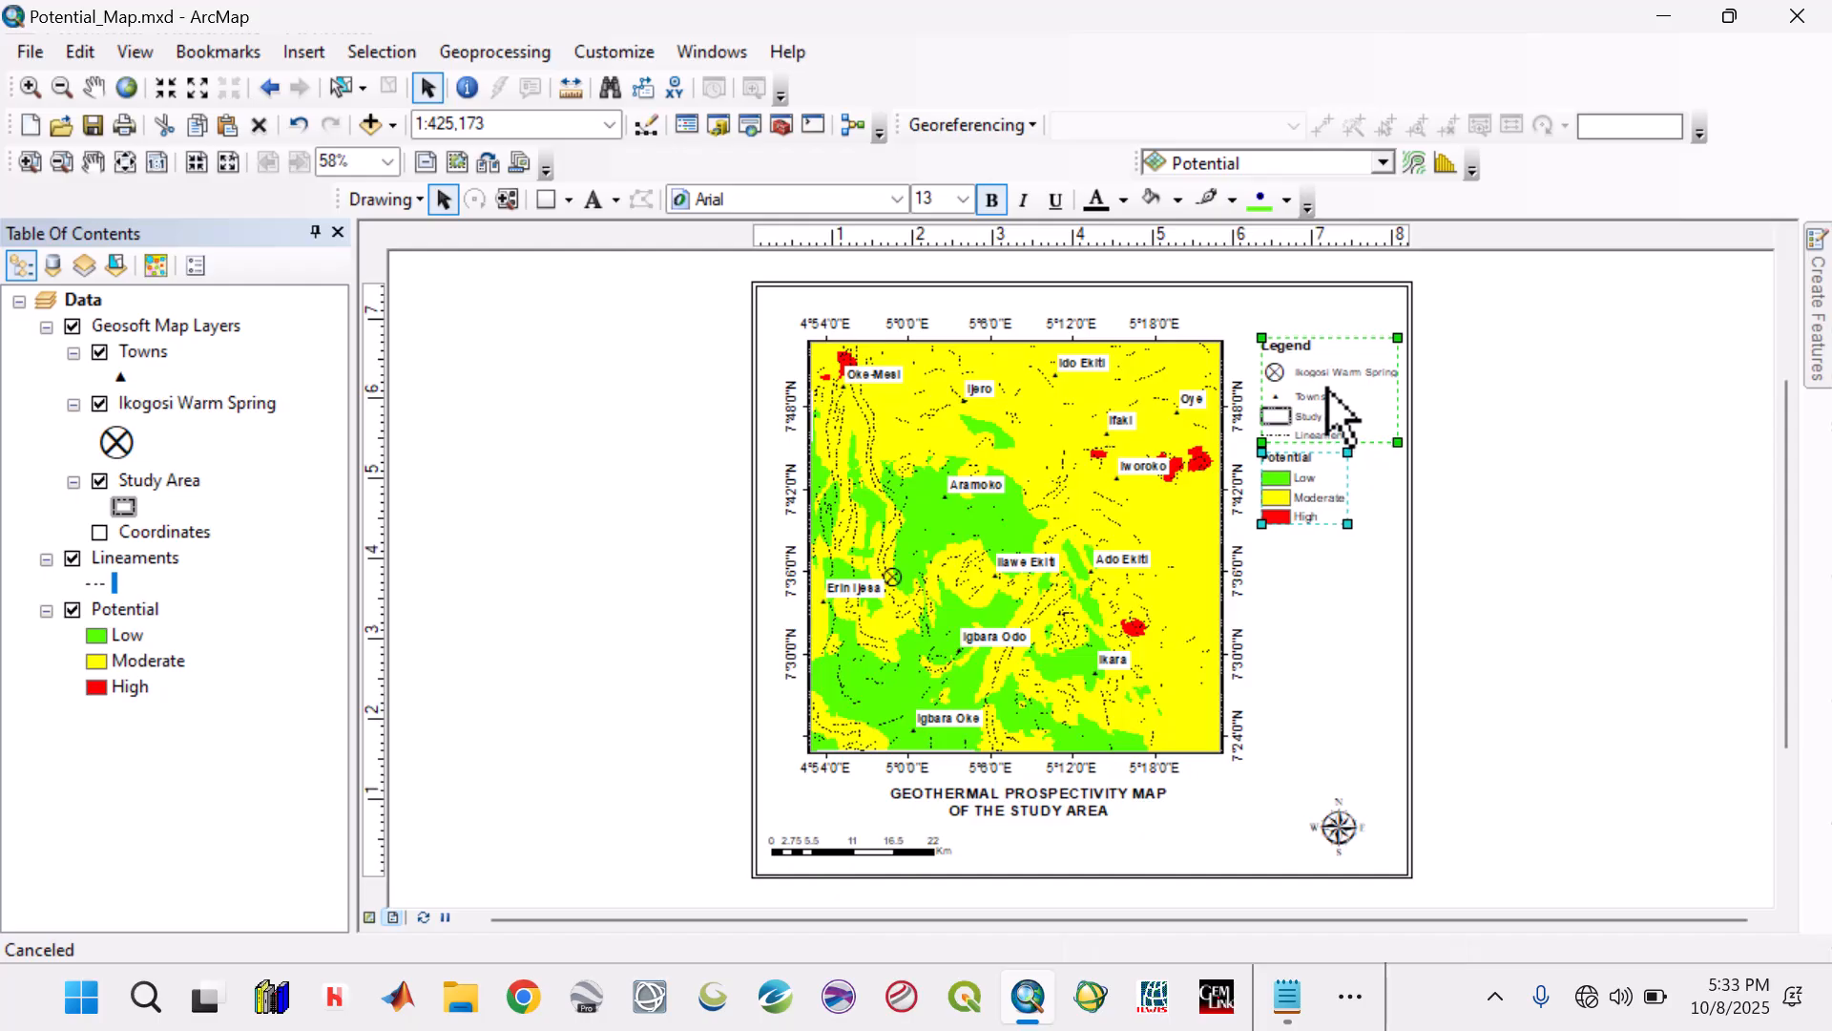
key("Right")
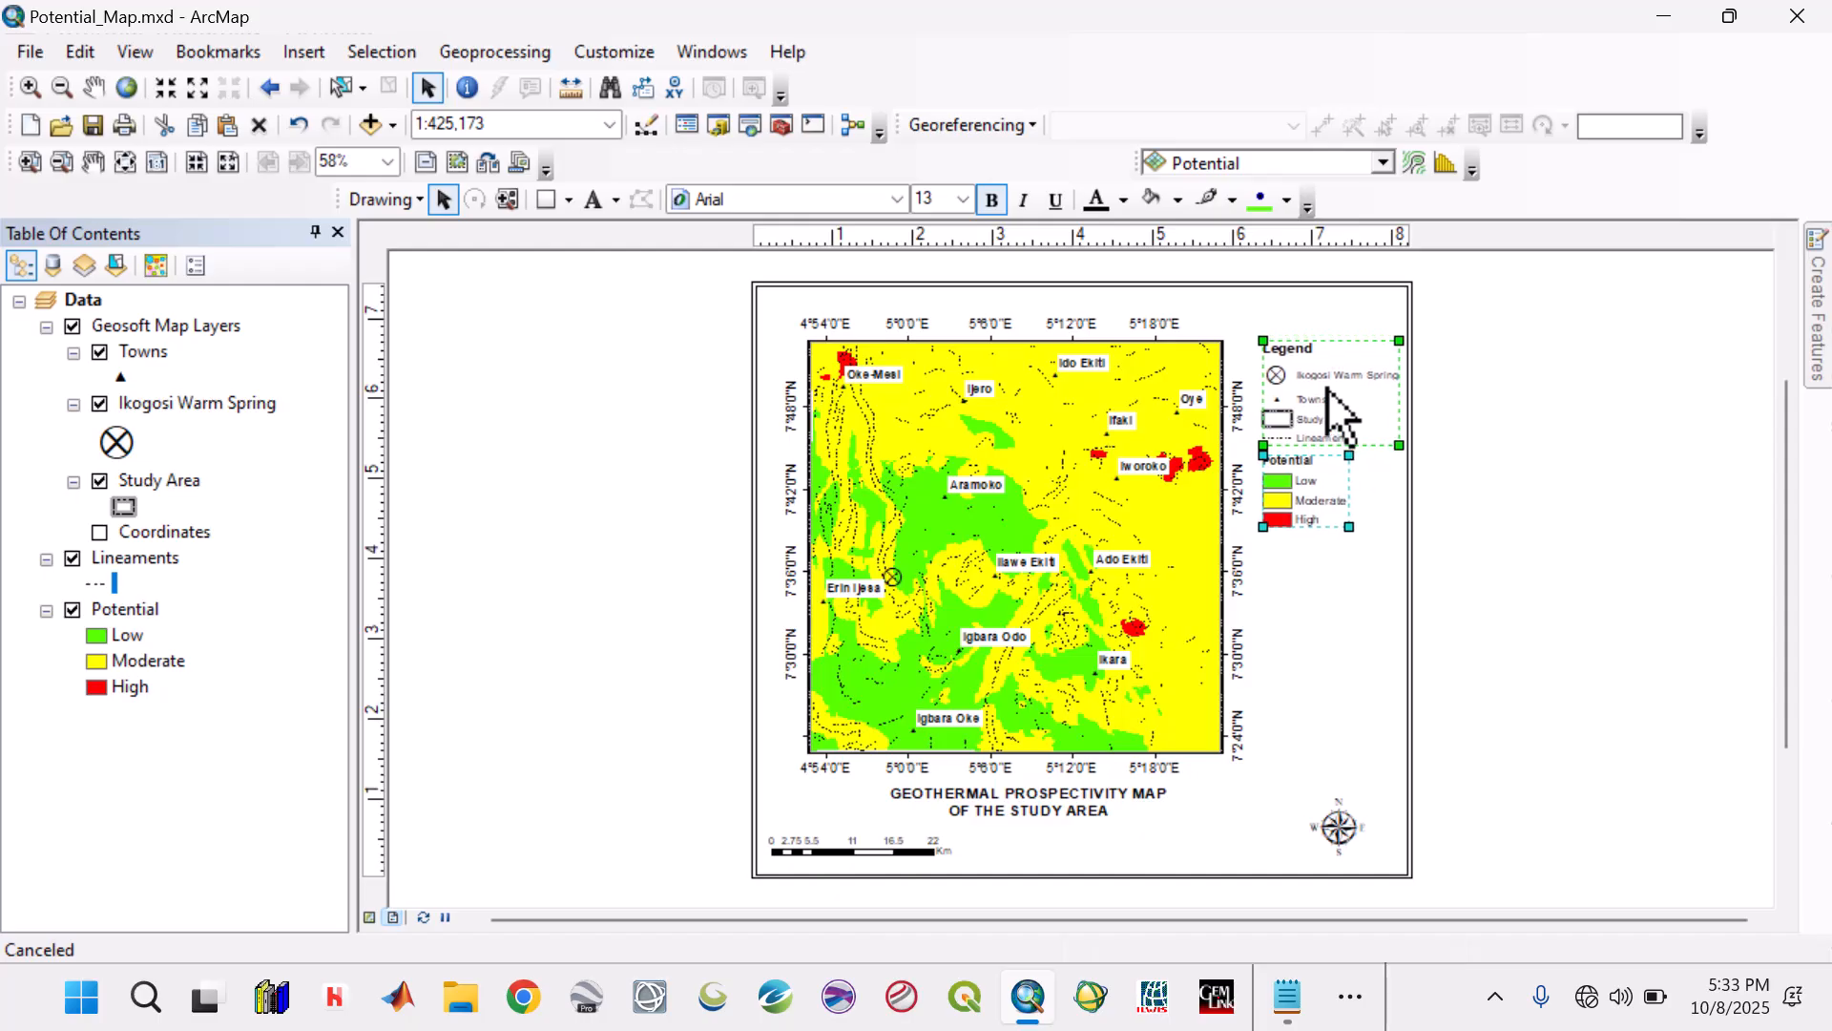
key("Down")
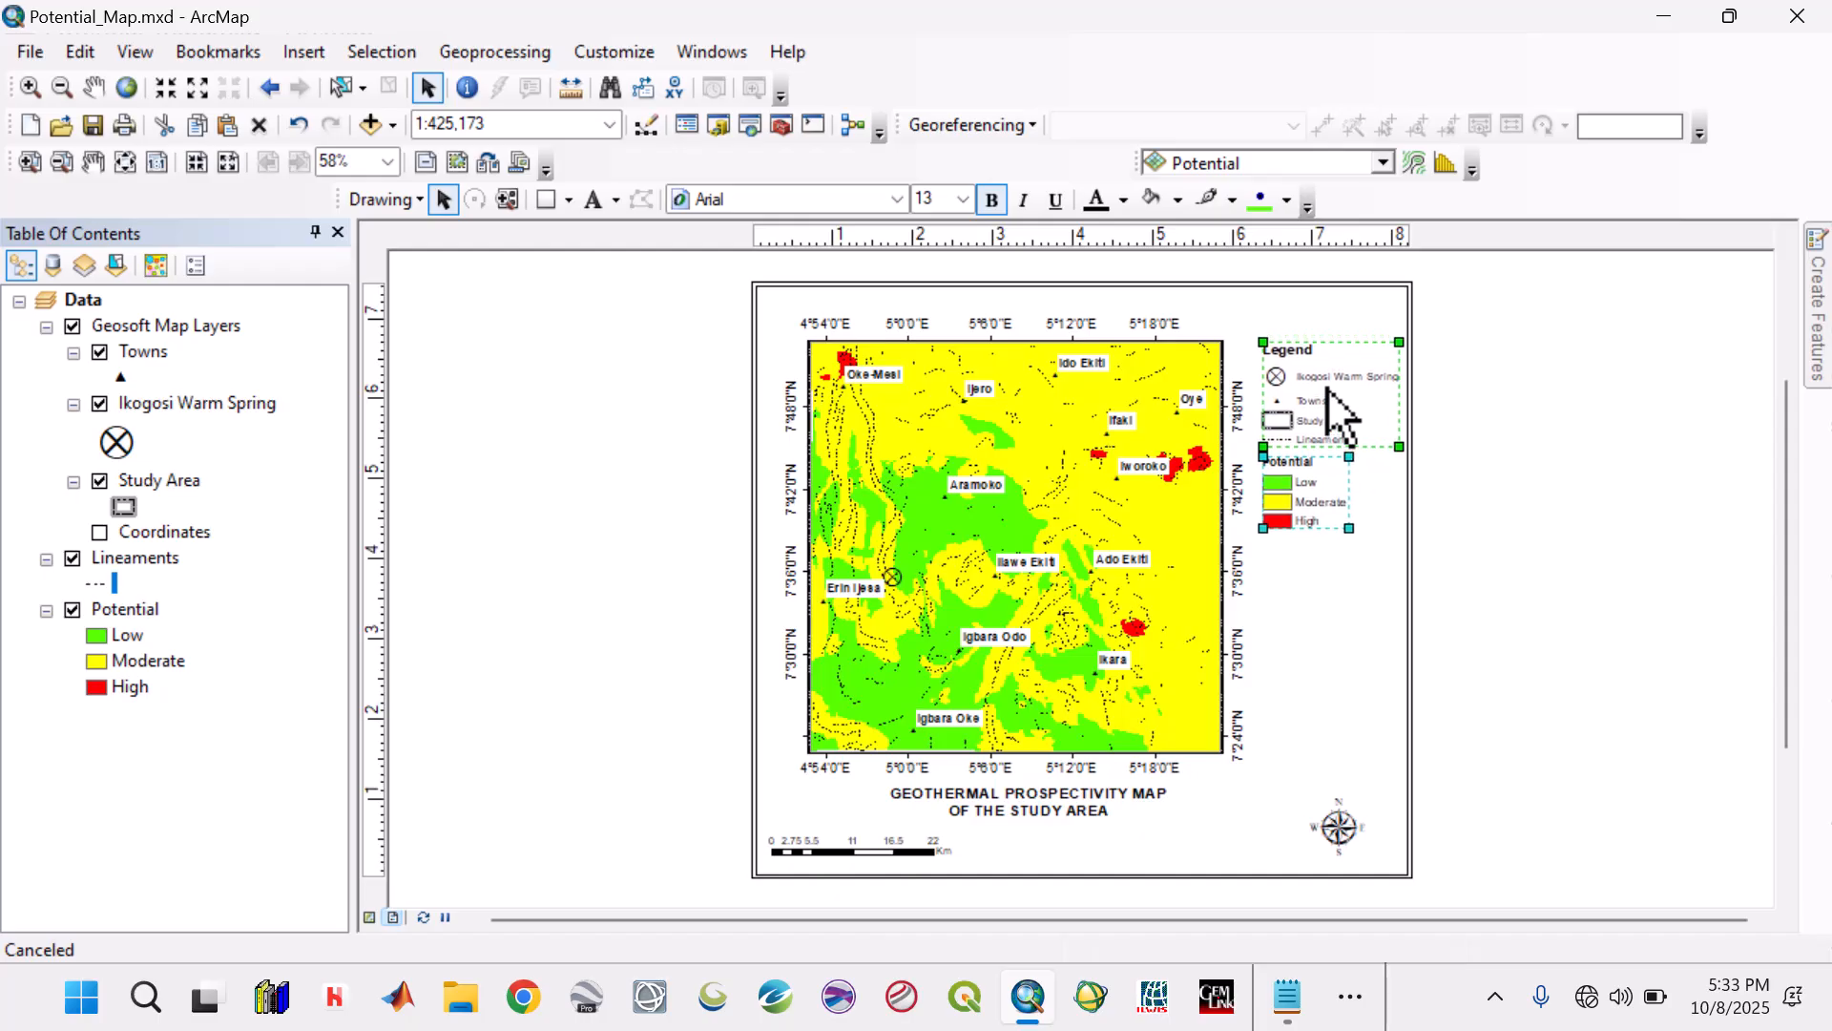
left_click(1520, 703)
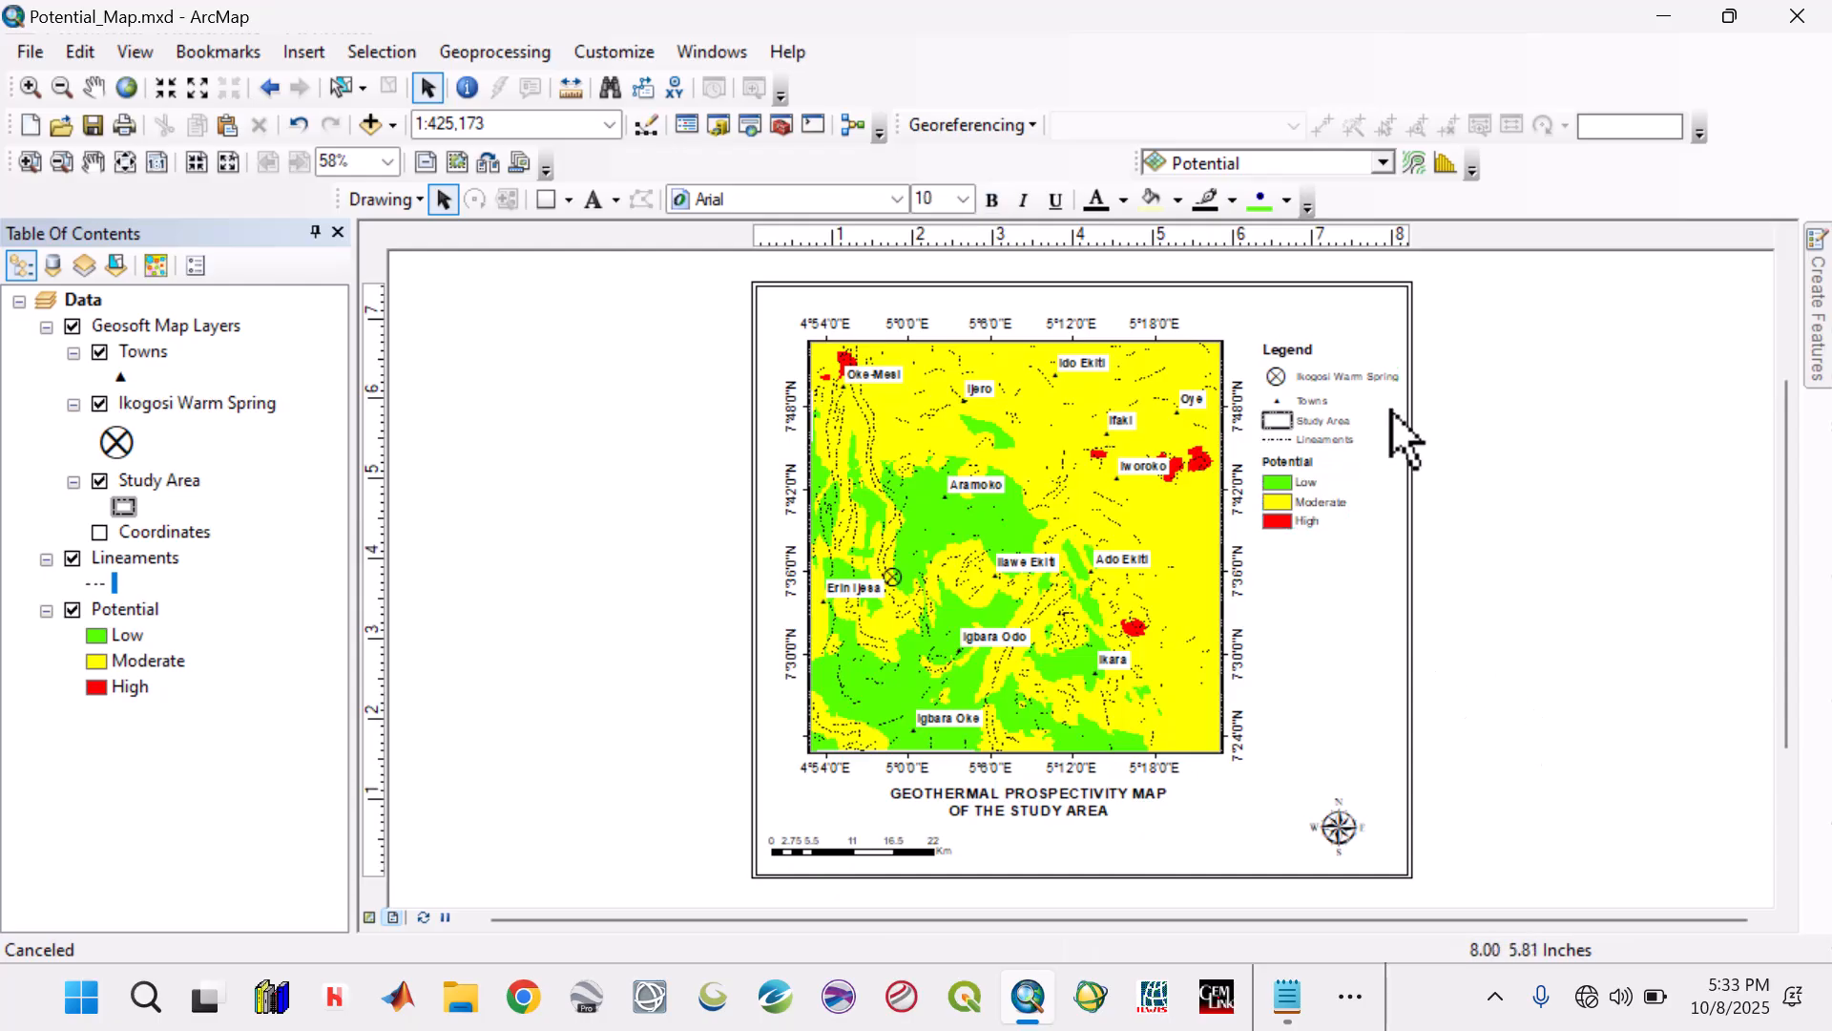
Nudge the main legend and the Potential legend together two increments upward.
left_click(1308, 404)
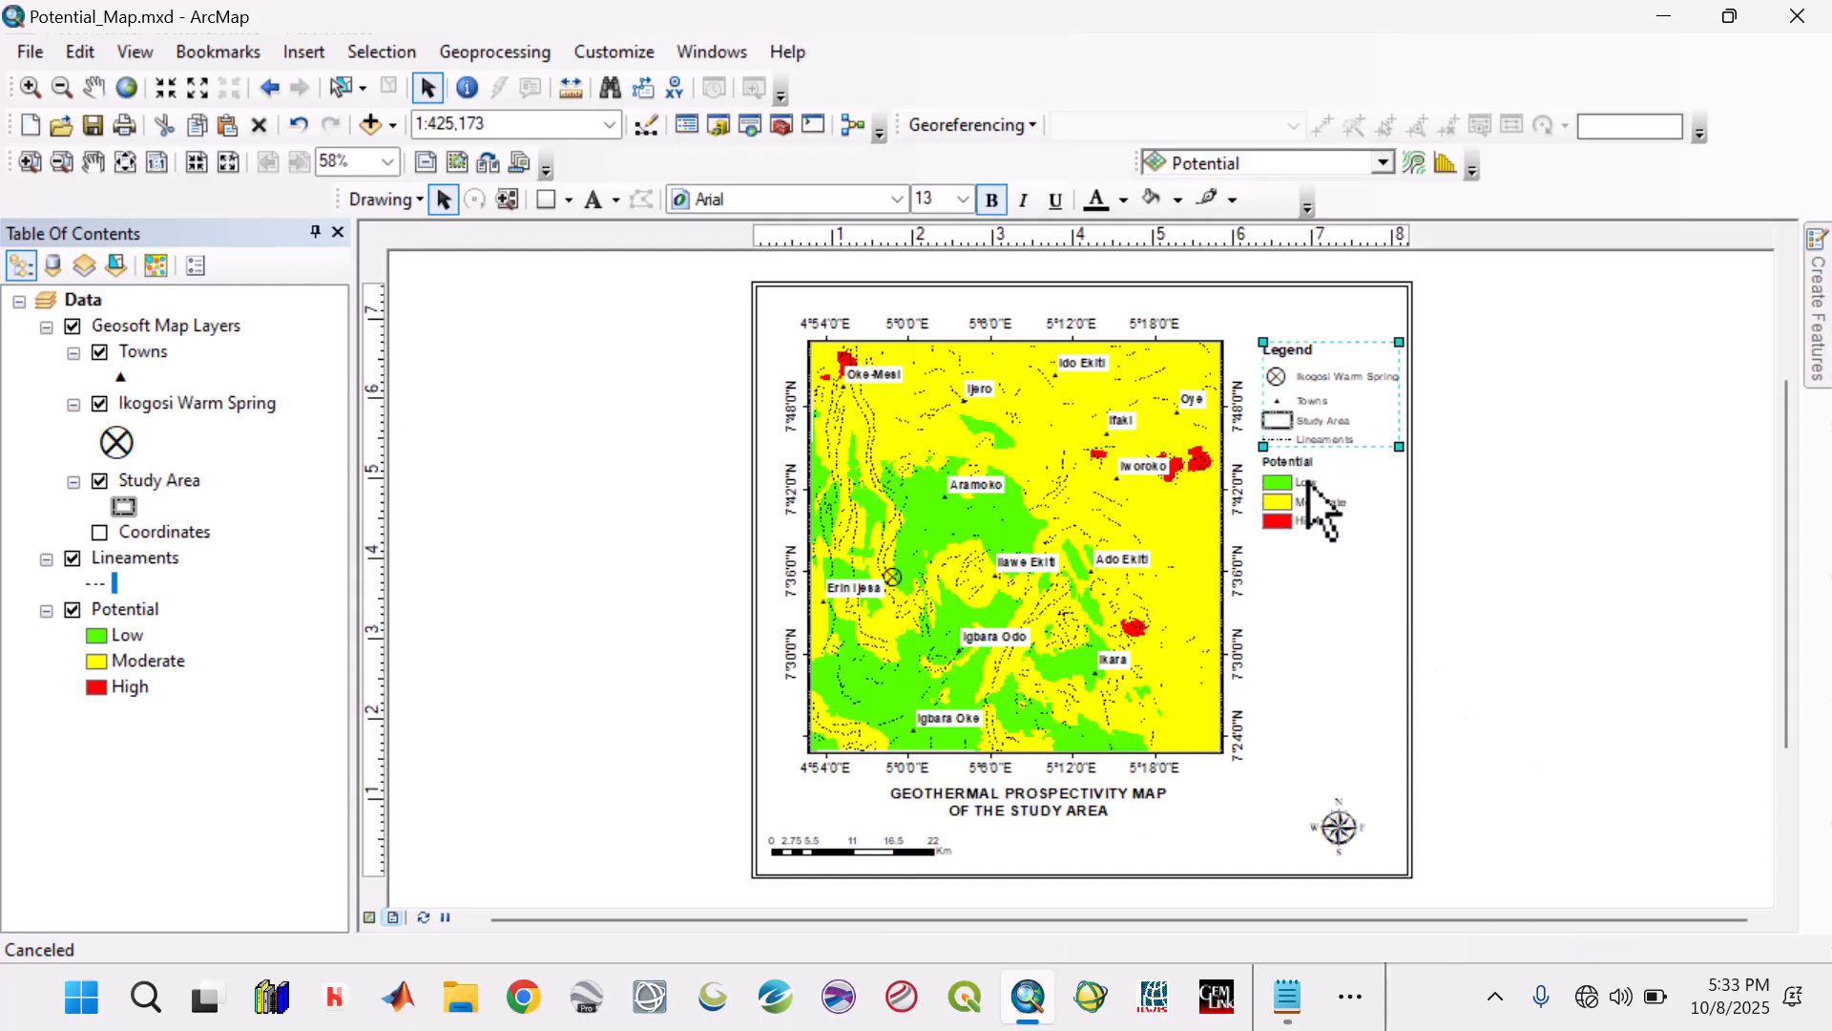
left_click(1308, 482, "shift")
key("Up")
key("Up")
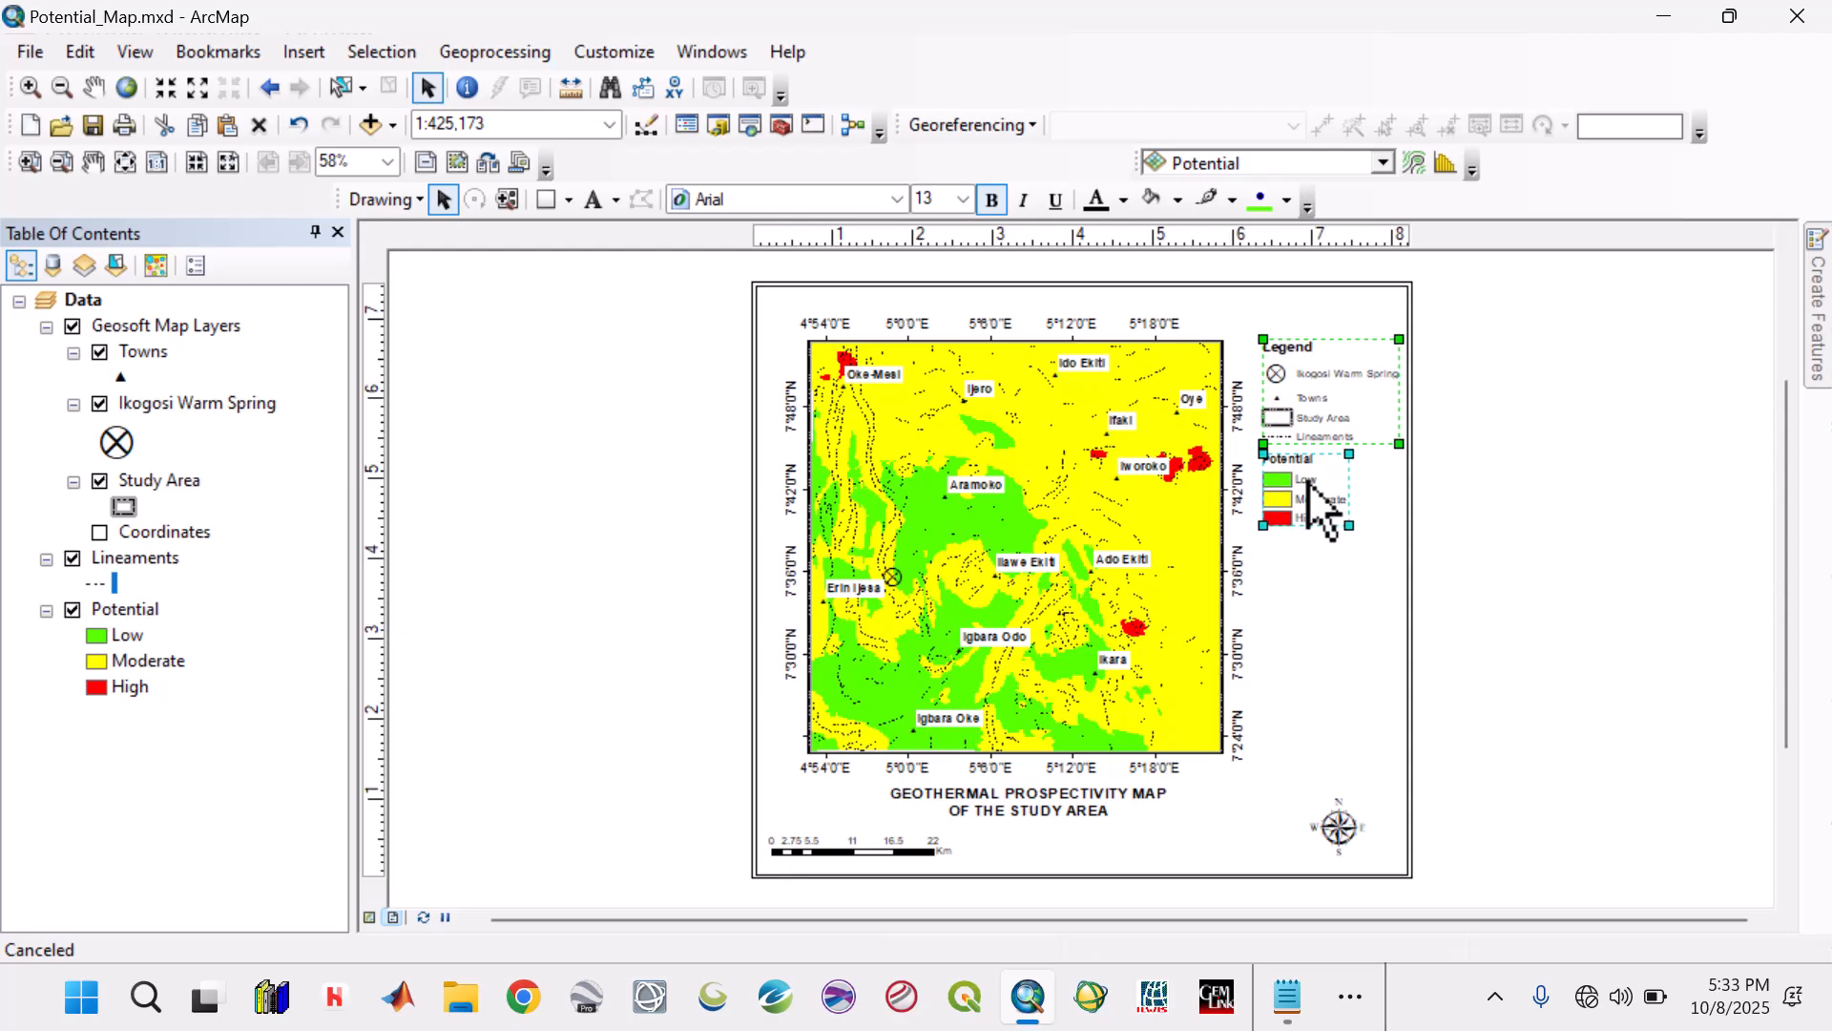
left_click(1684, 661)
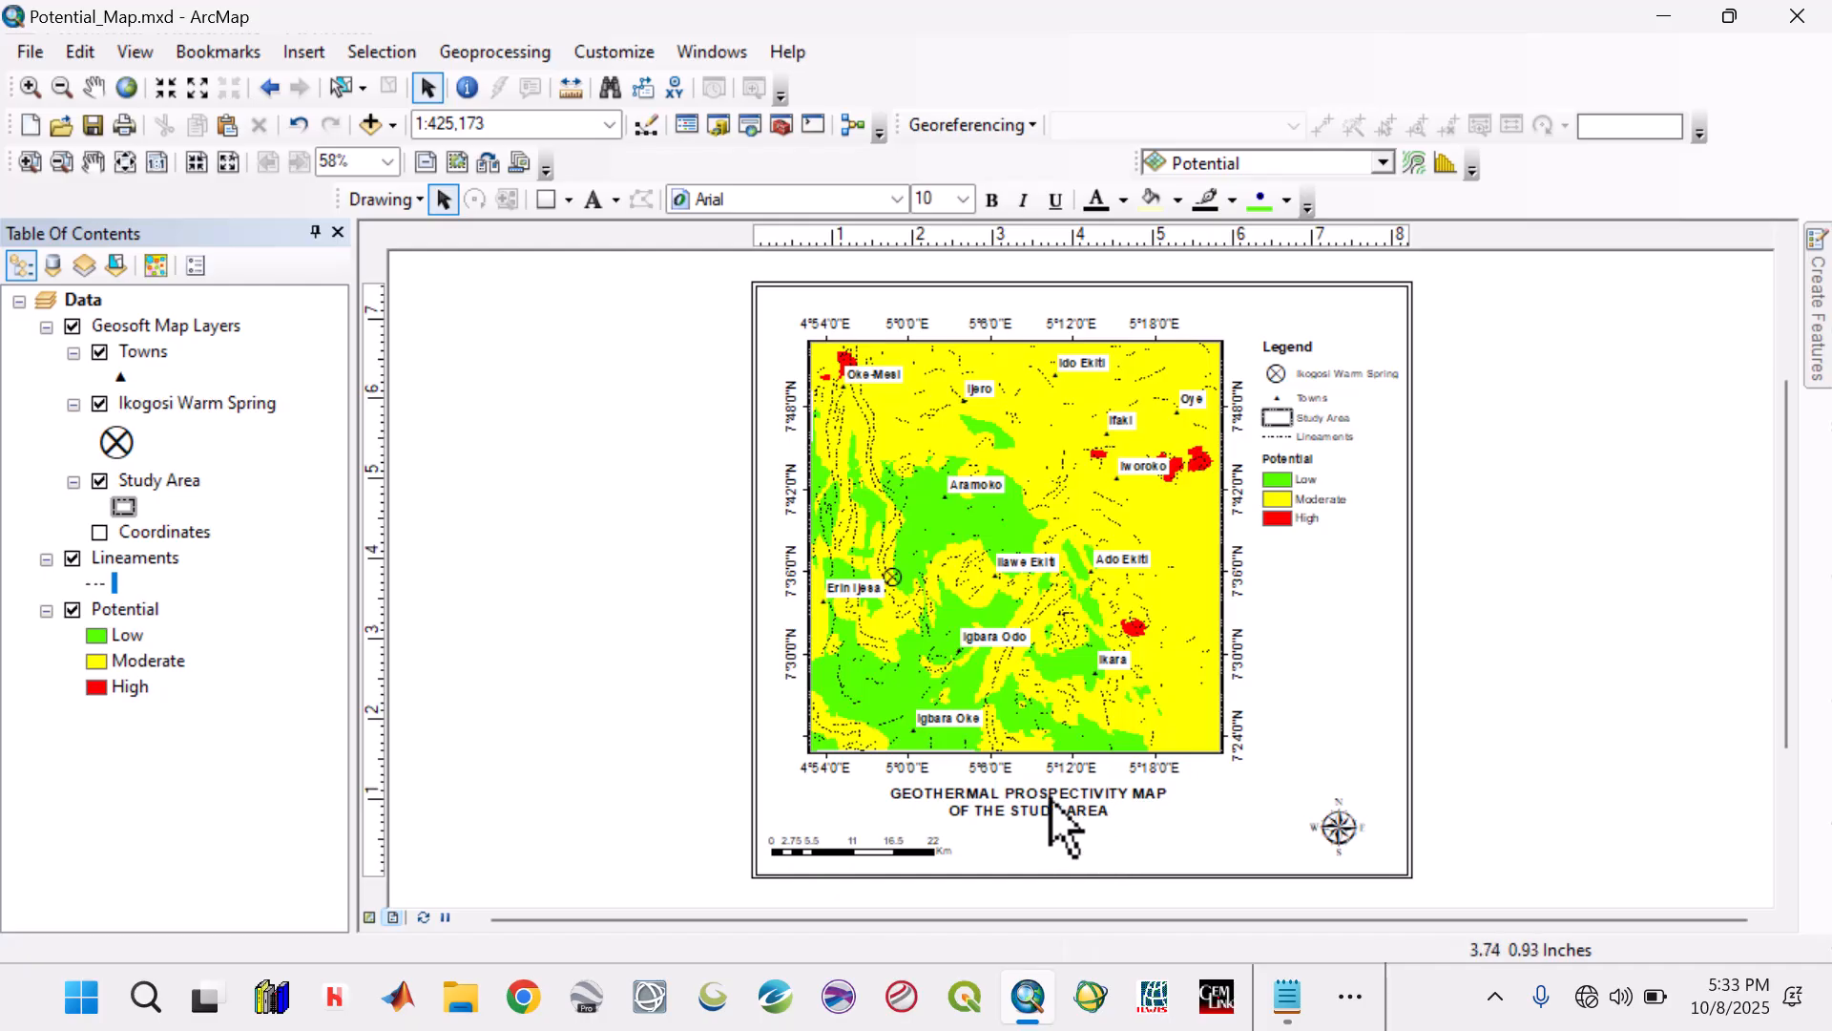
Nudge the map title slightly upward beneath the map frame and deselect it.
left_click(1081, 809)
left_click_drag(1082, 809, 1083, 808)
left_click(1481, 702)
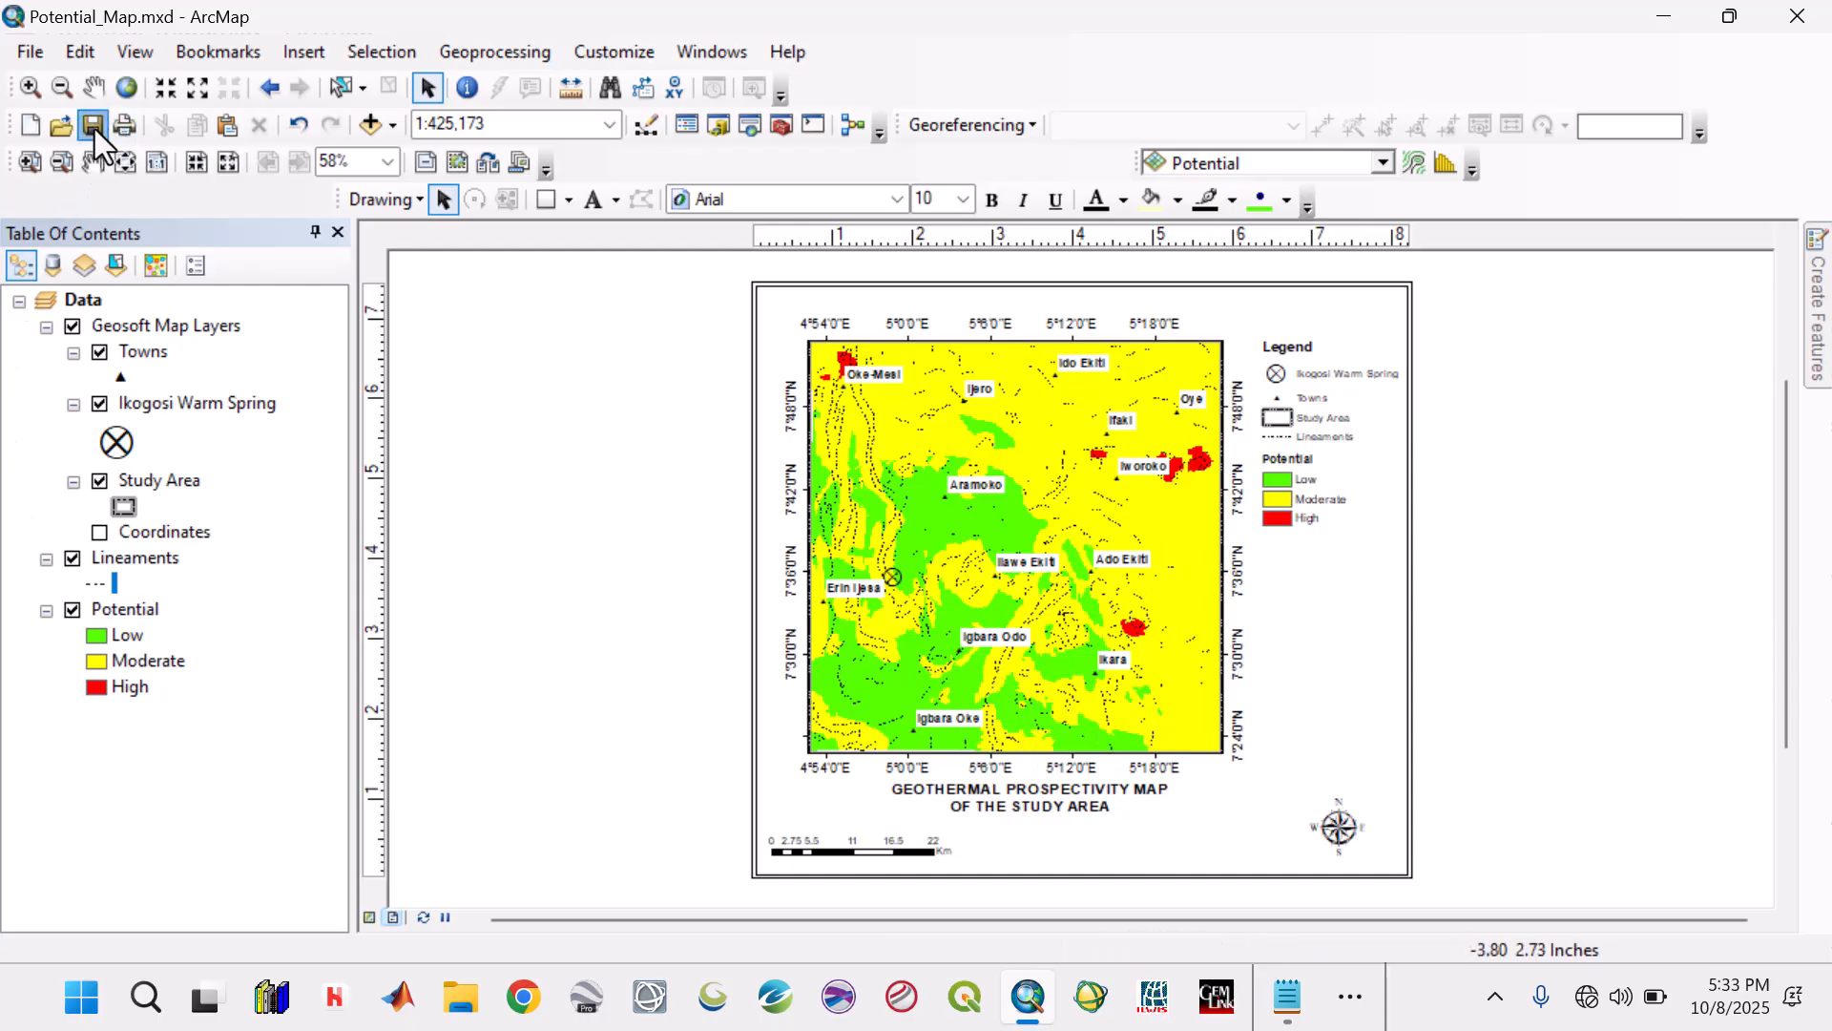
Export the map layout as the JPEG Potential_Map.jpg at 500 dpi into the Results folder of EKITI 2.
left_click(34, 50)
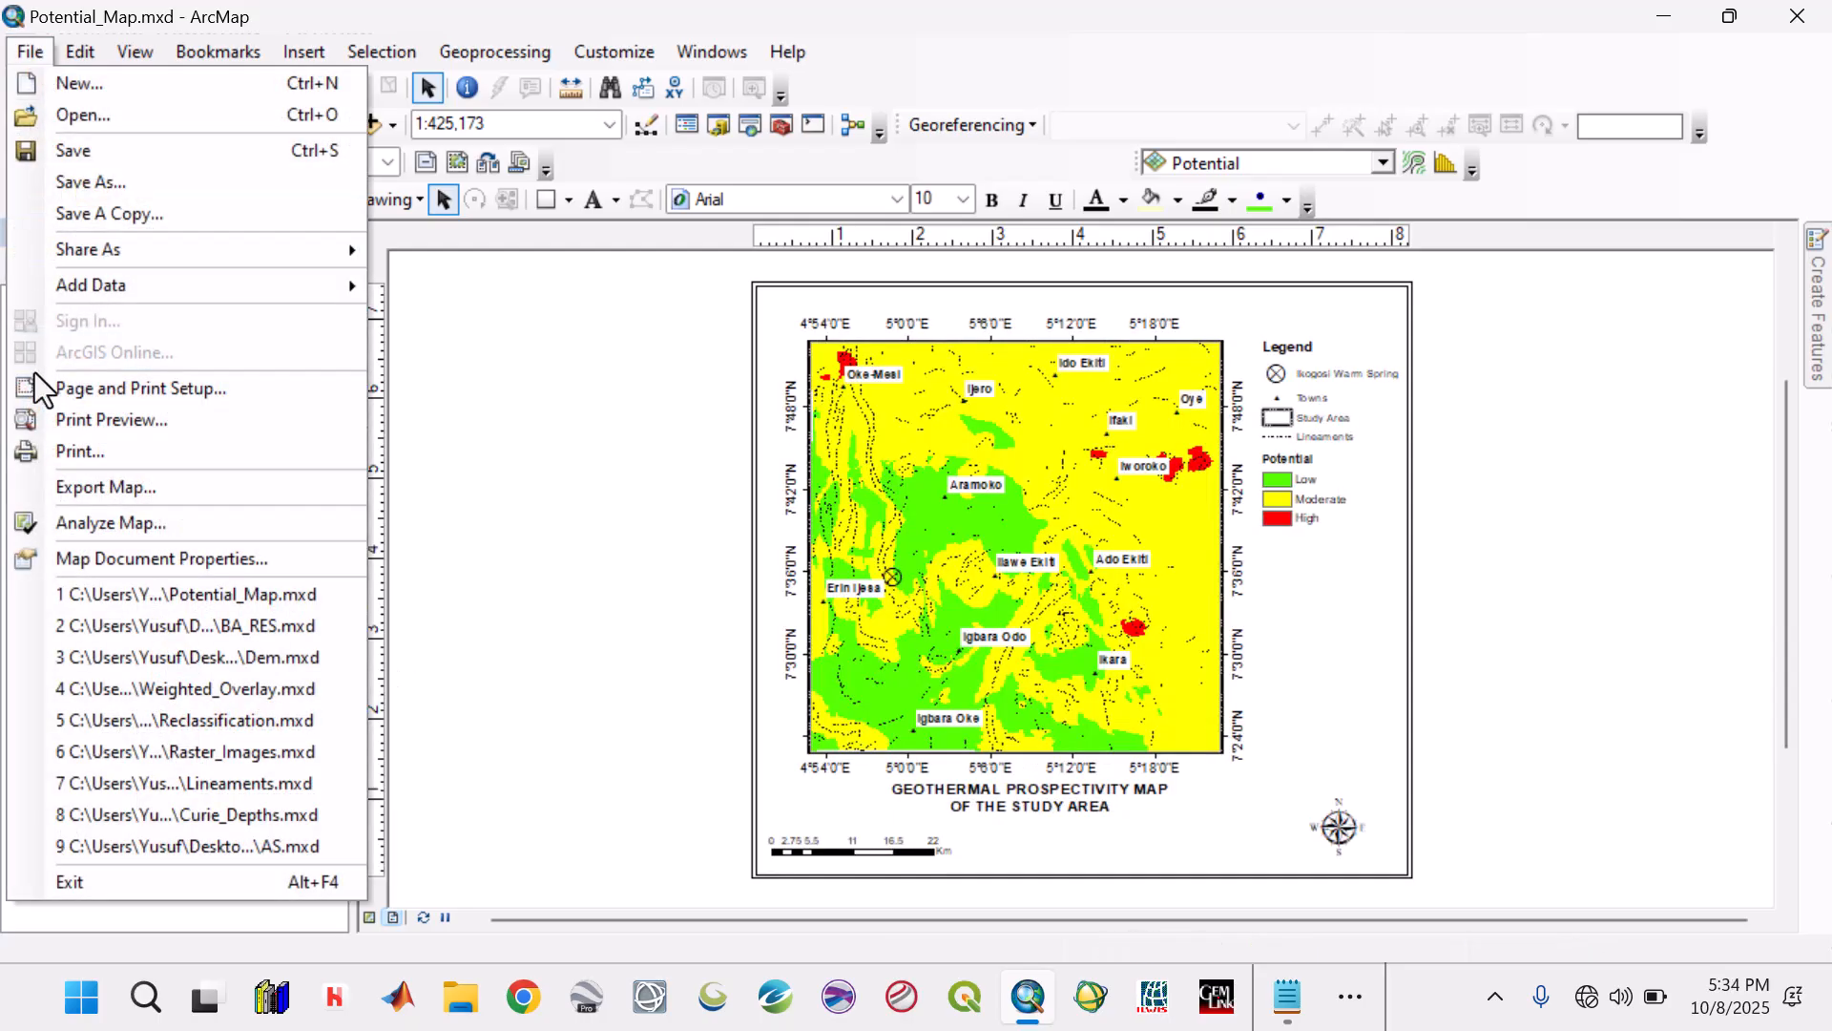
left_click(69, 491)
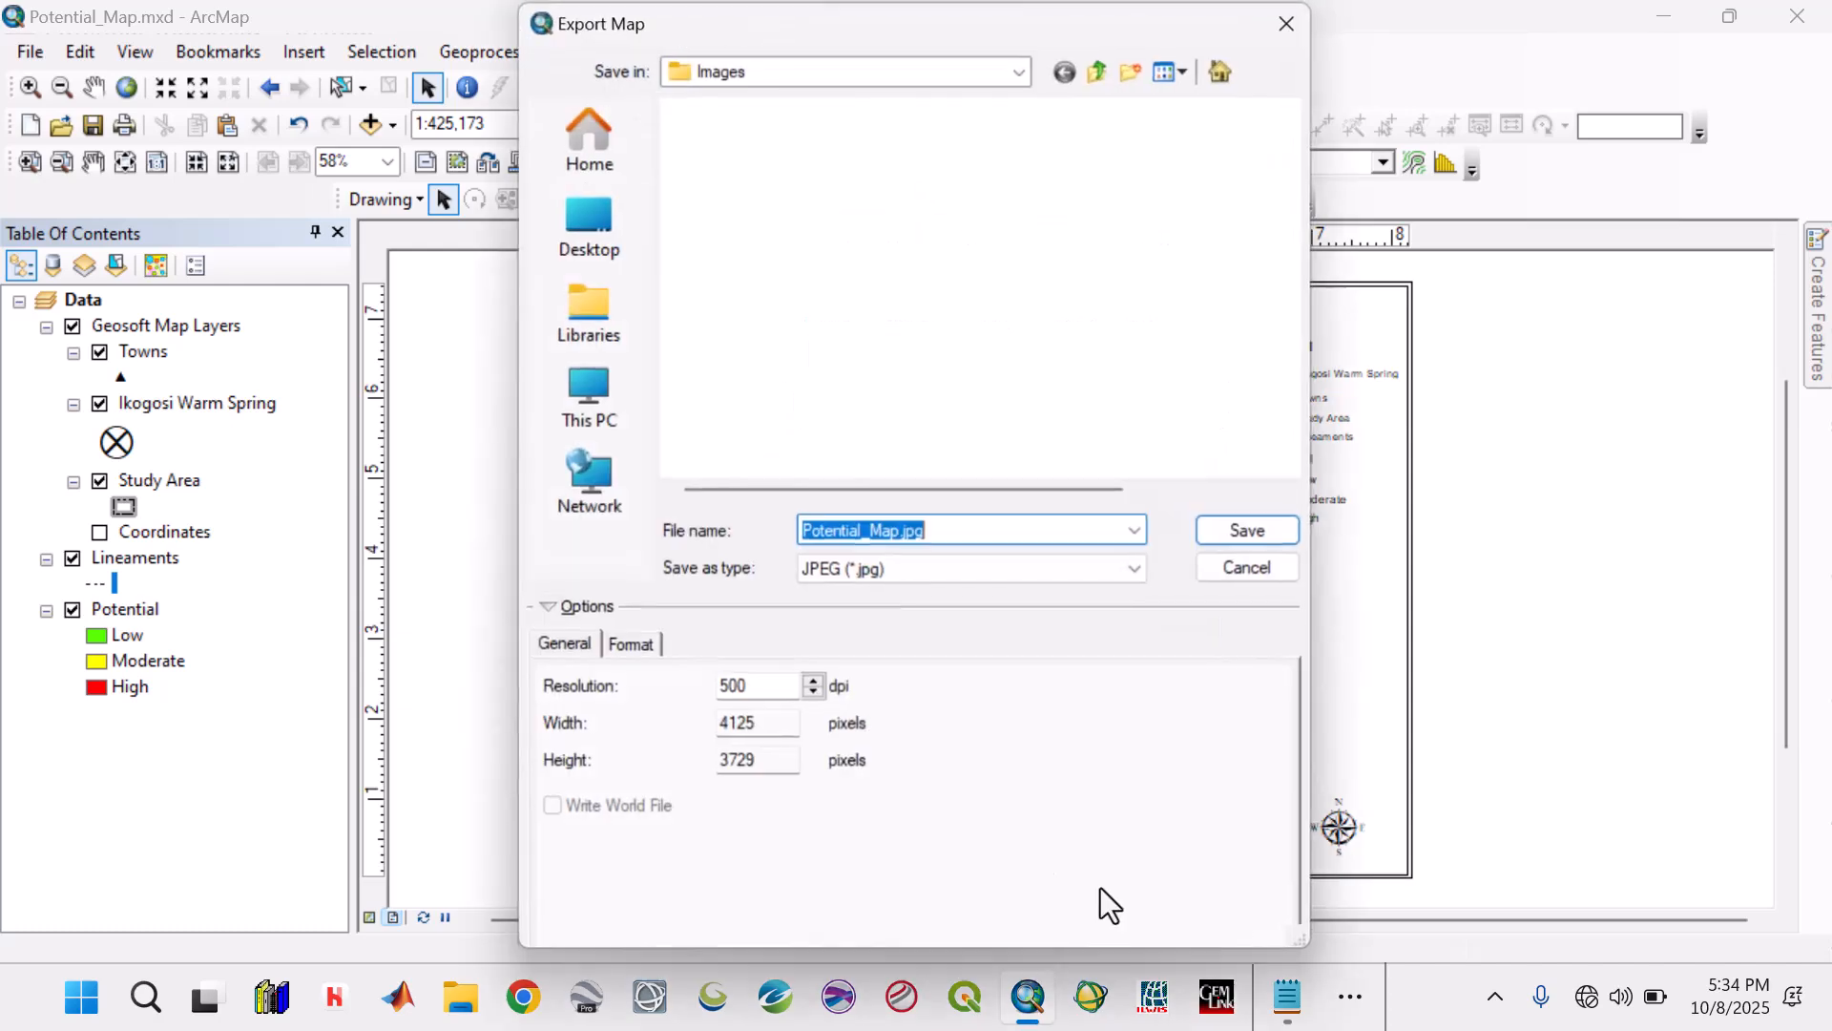
left_click(1363, 1011)
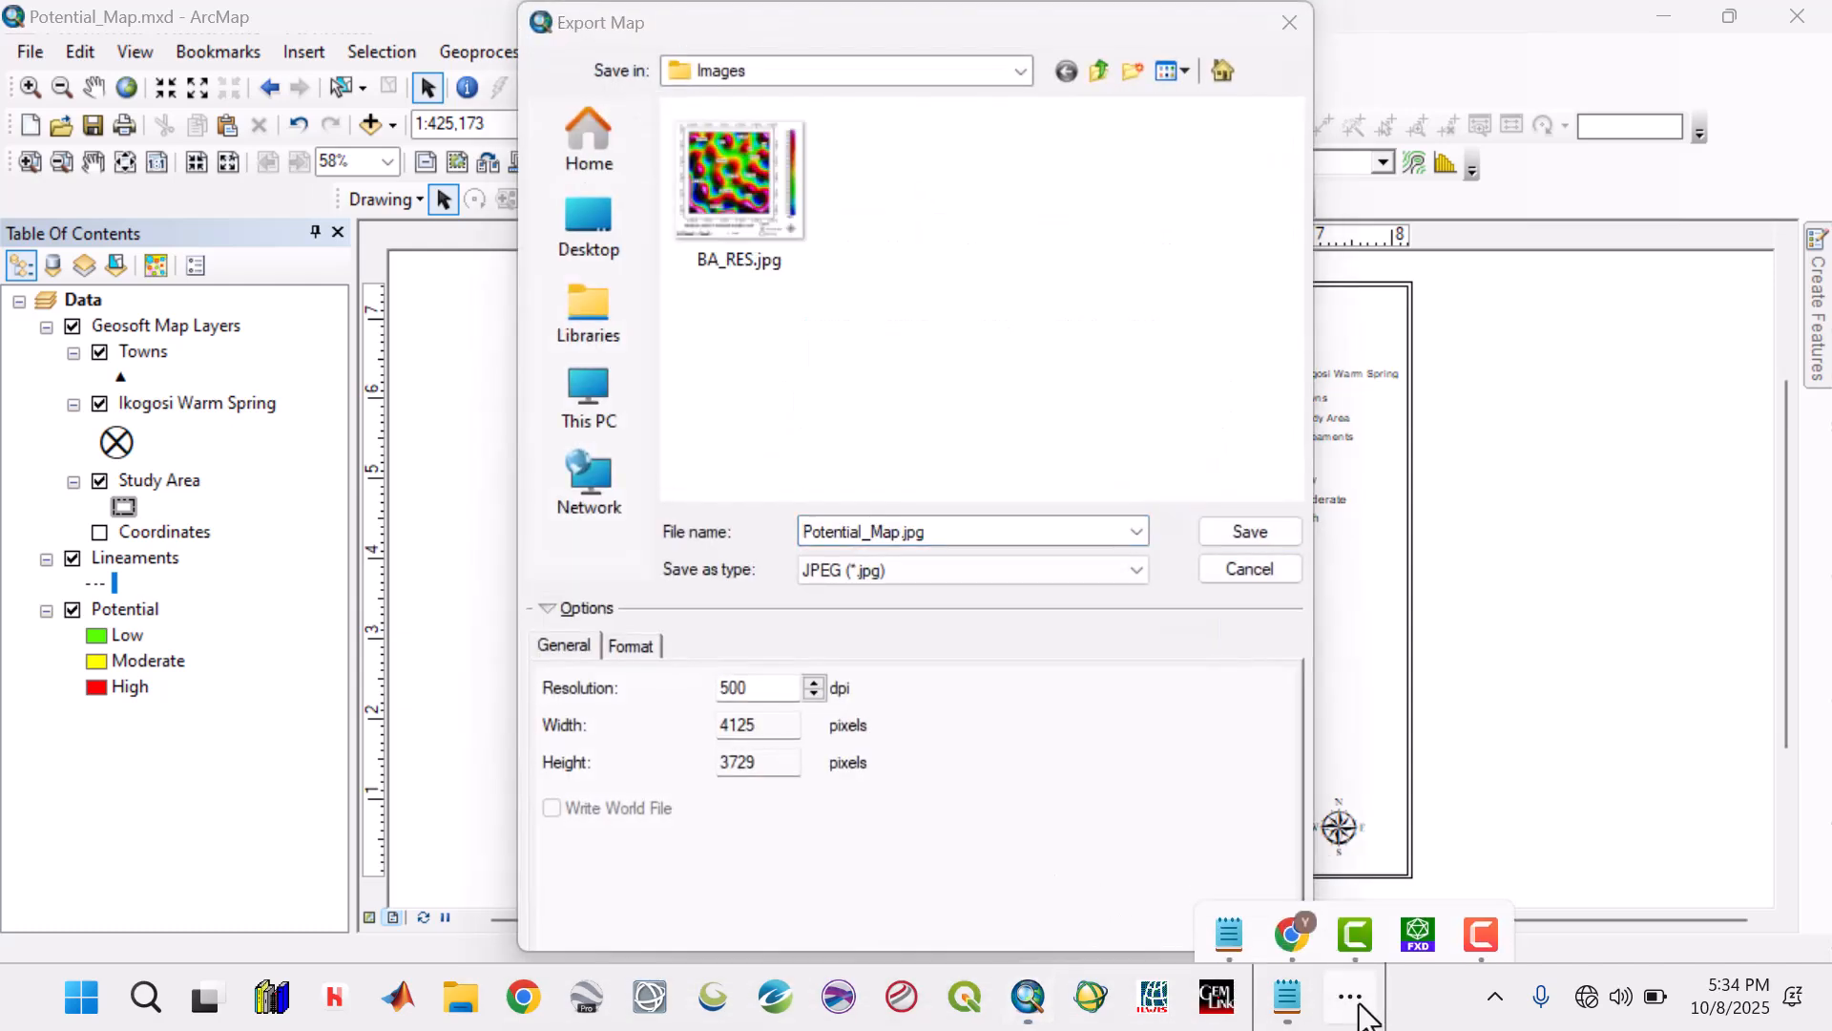
left_click(1482, 914)
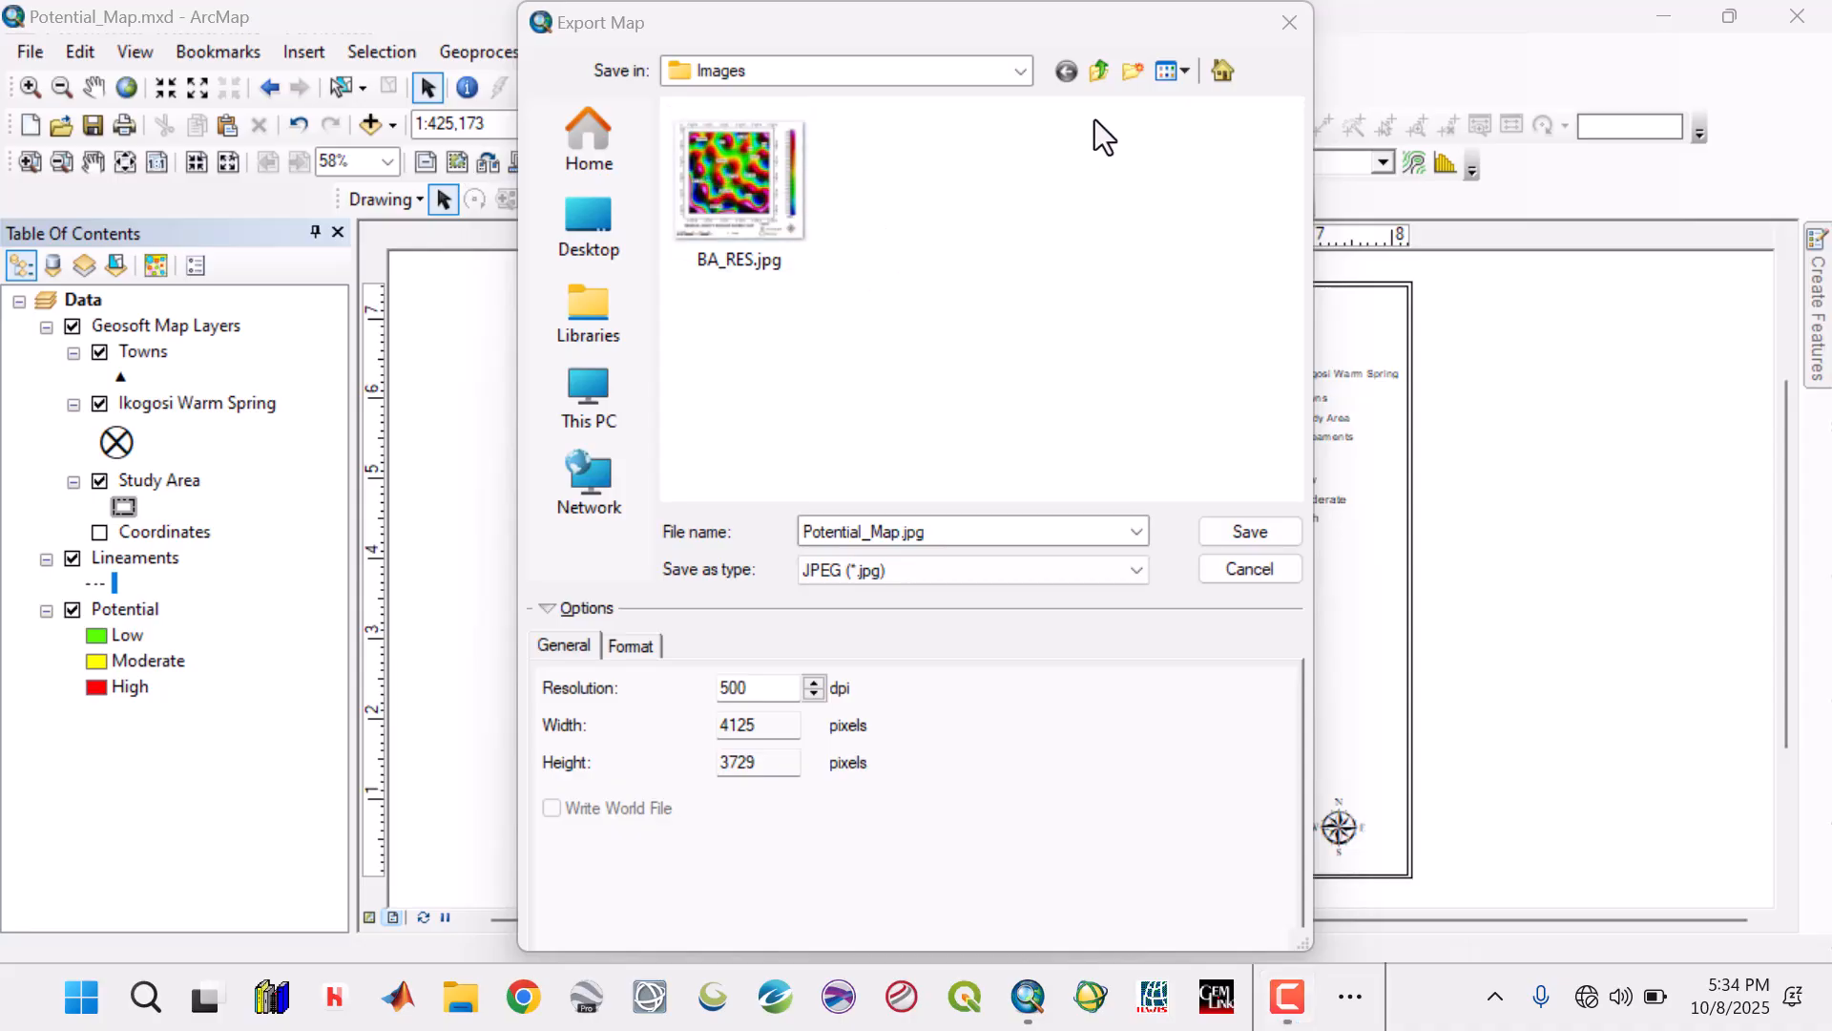
left_click(1096, 76)
left_click(1096, 76)
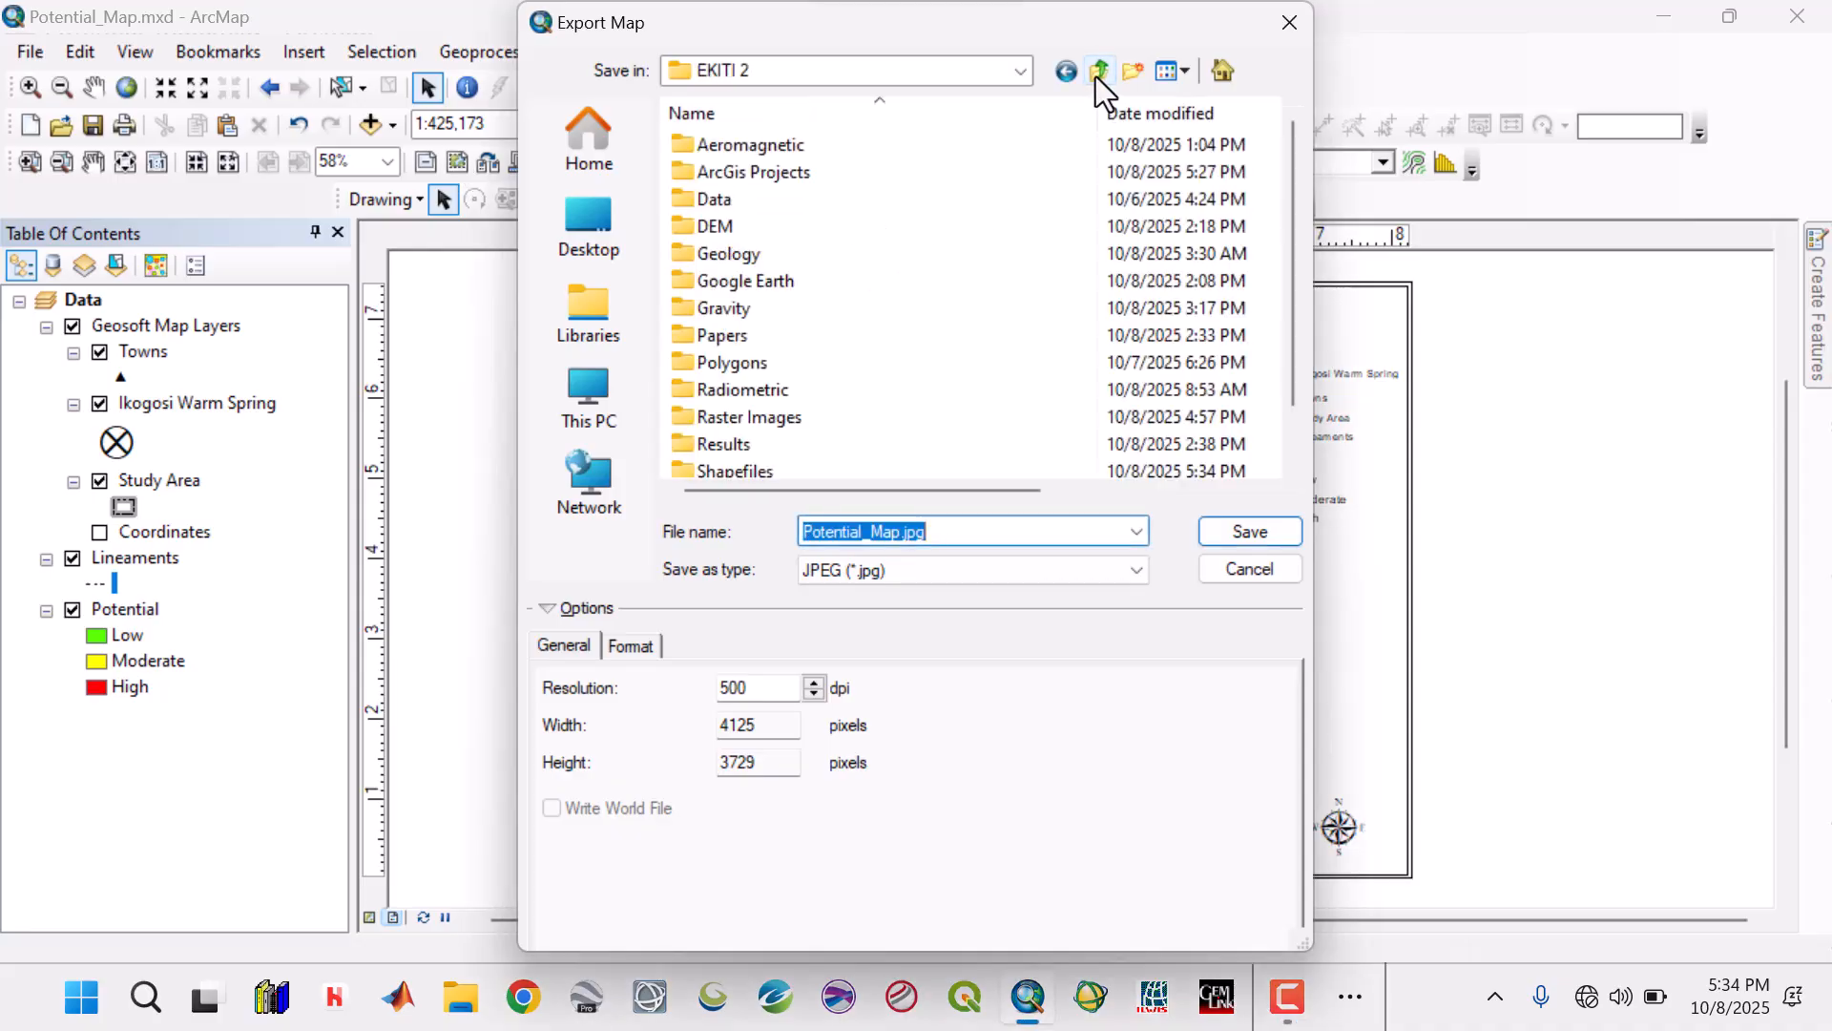
double_click(746, 442)
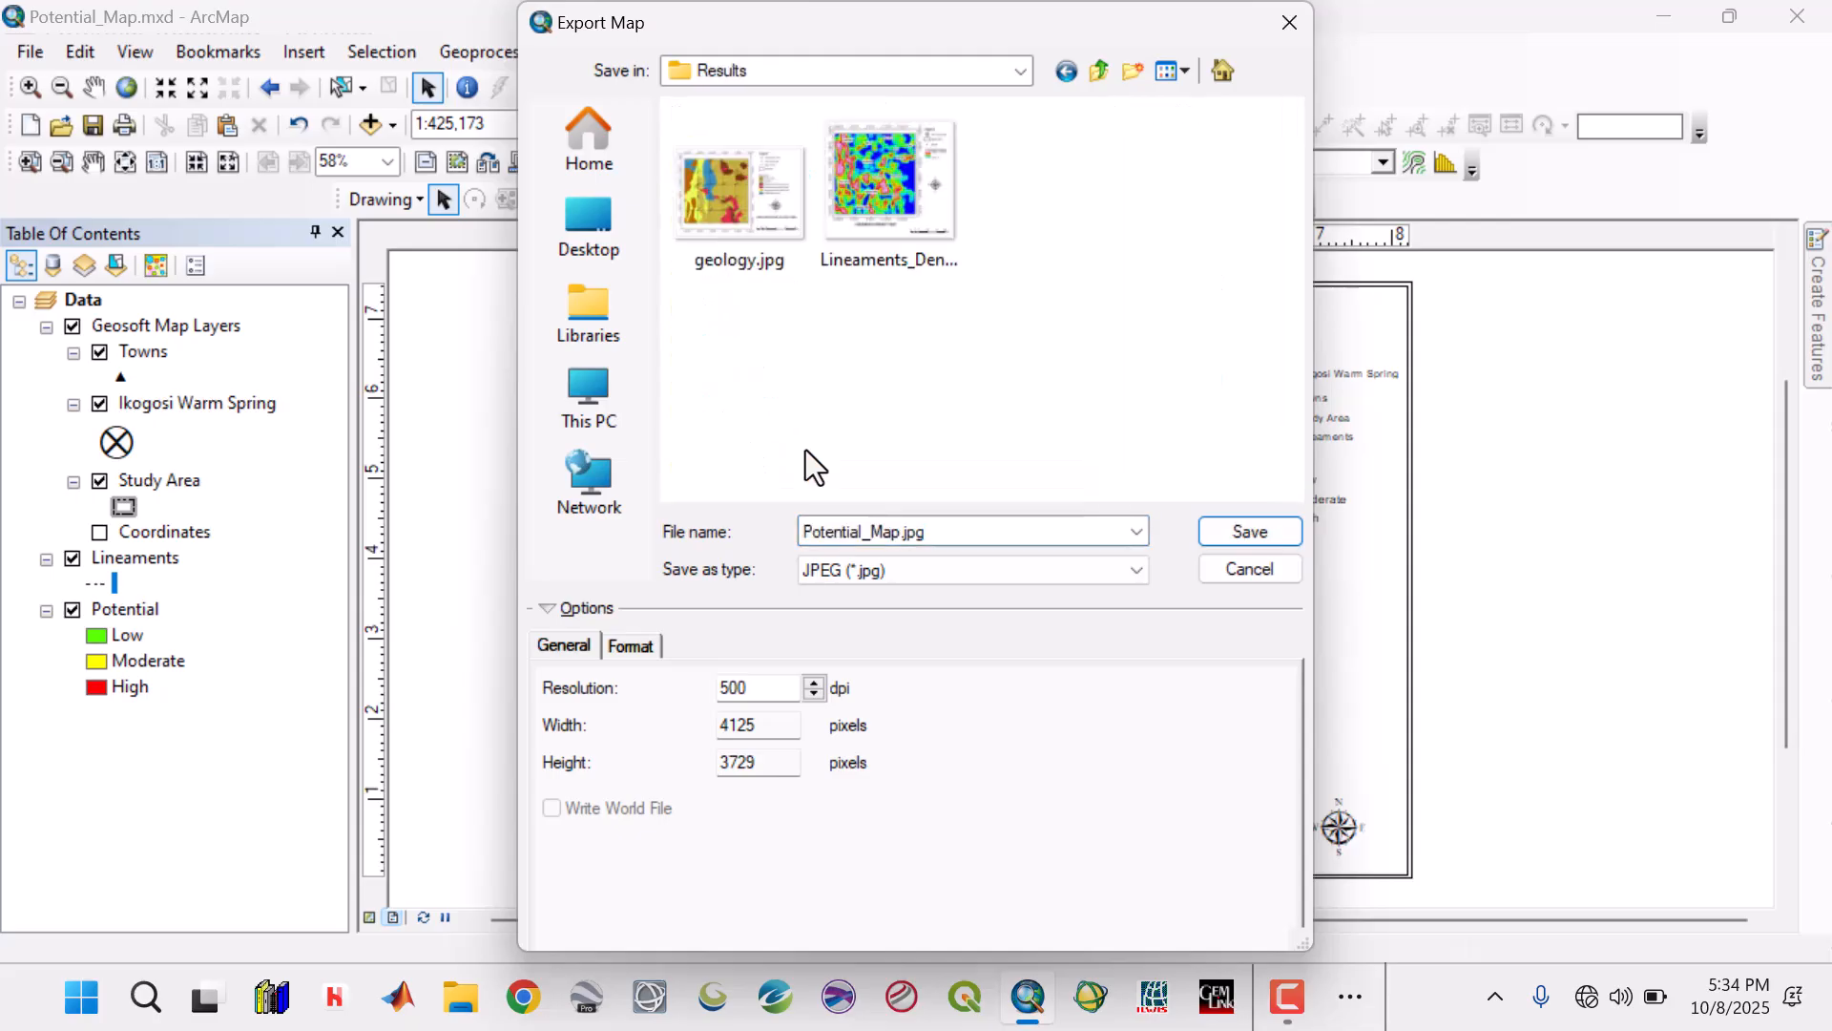
left_click(1229, 532)
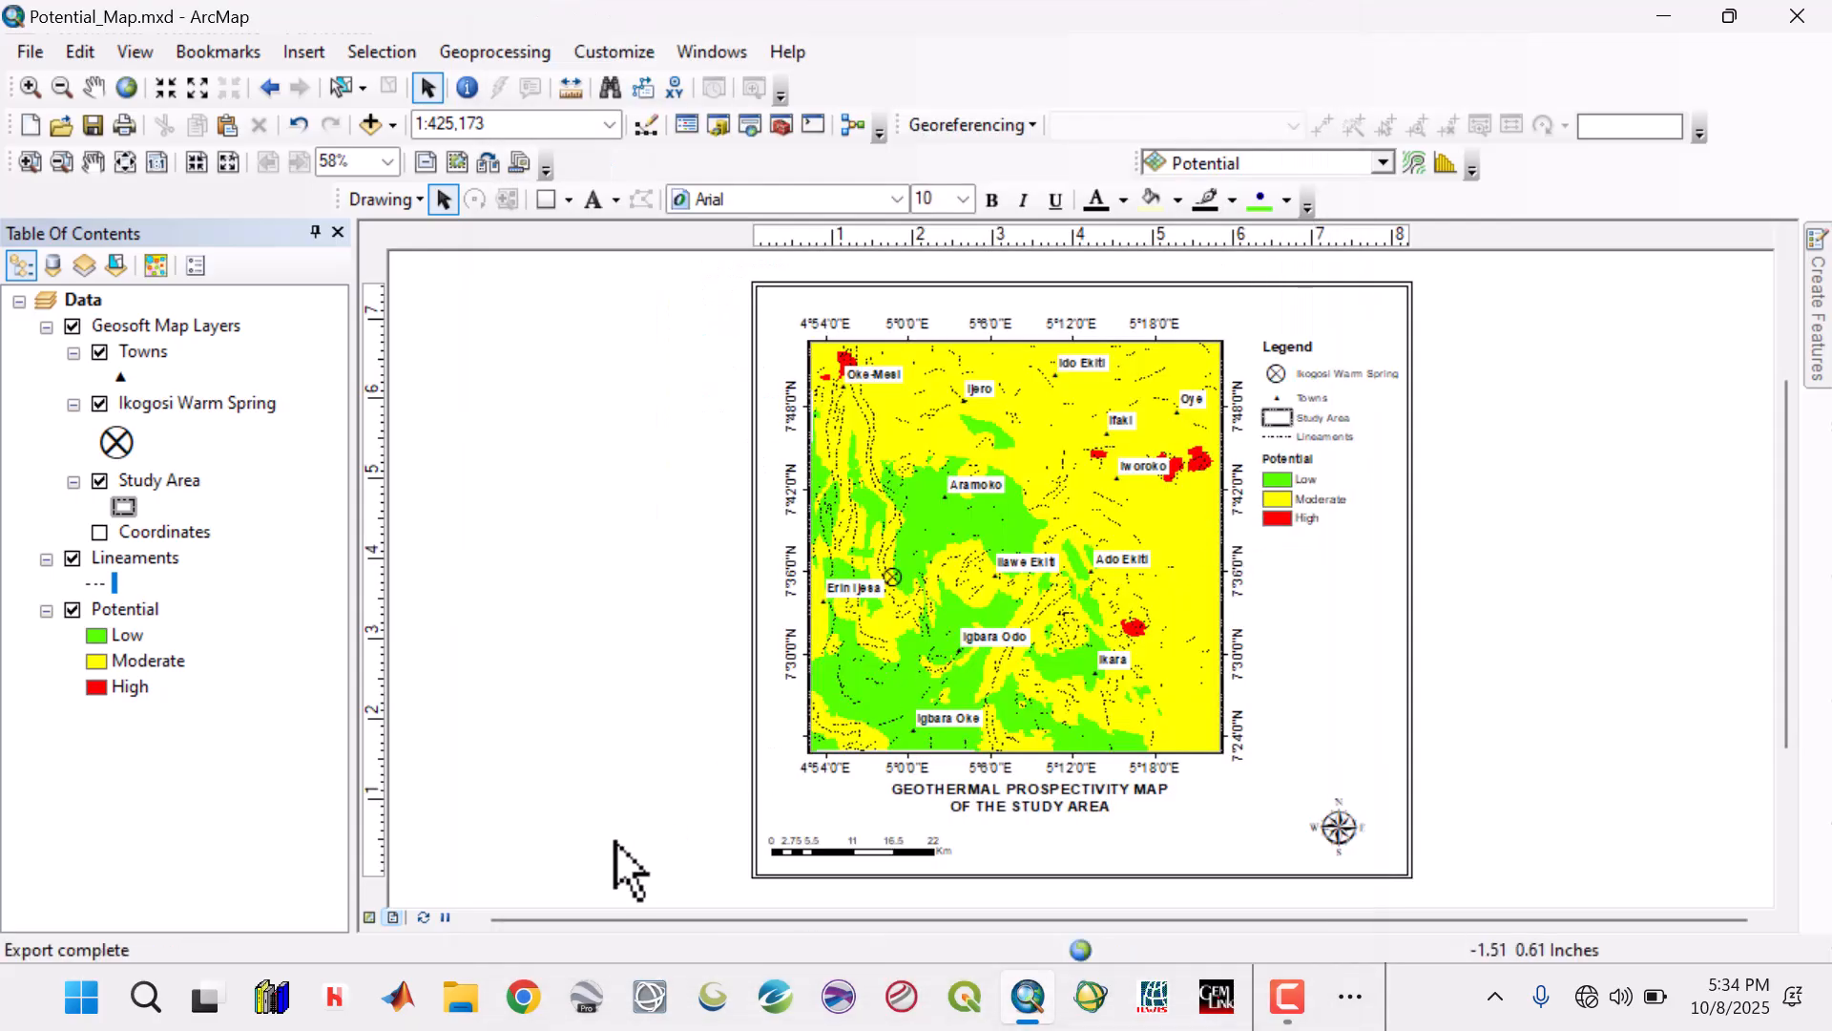
Minimize the open windows and open the exported Potential_Map.jpg from the Results folder inside the desktop's EKITI 2 folder.
mouse_move(1048, 1004)
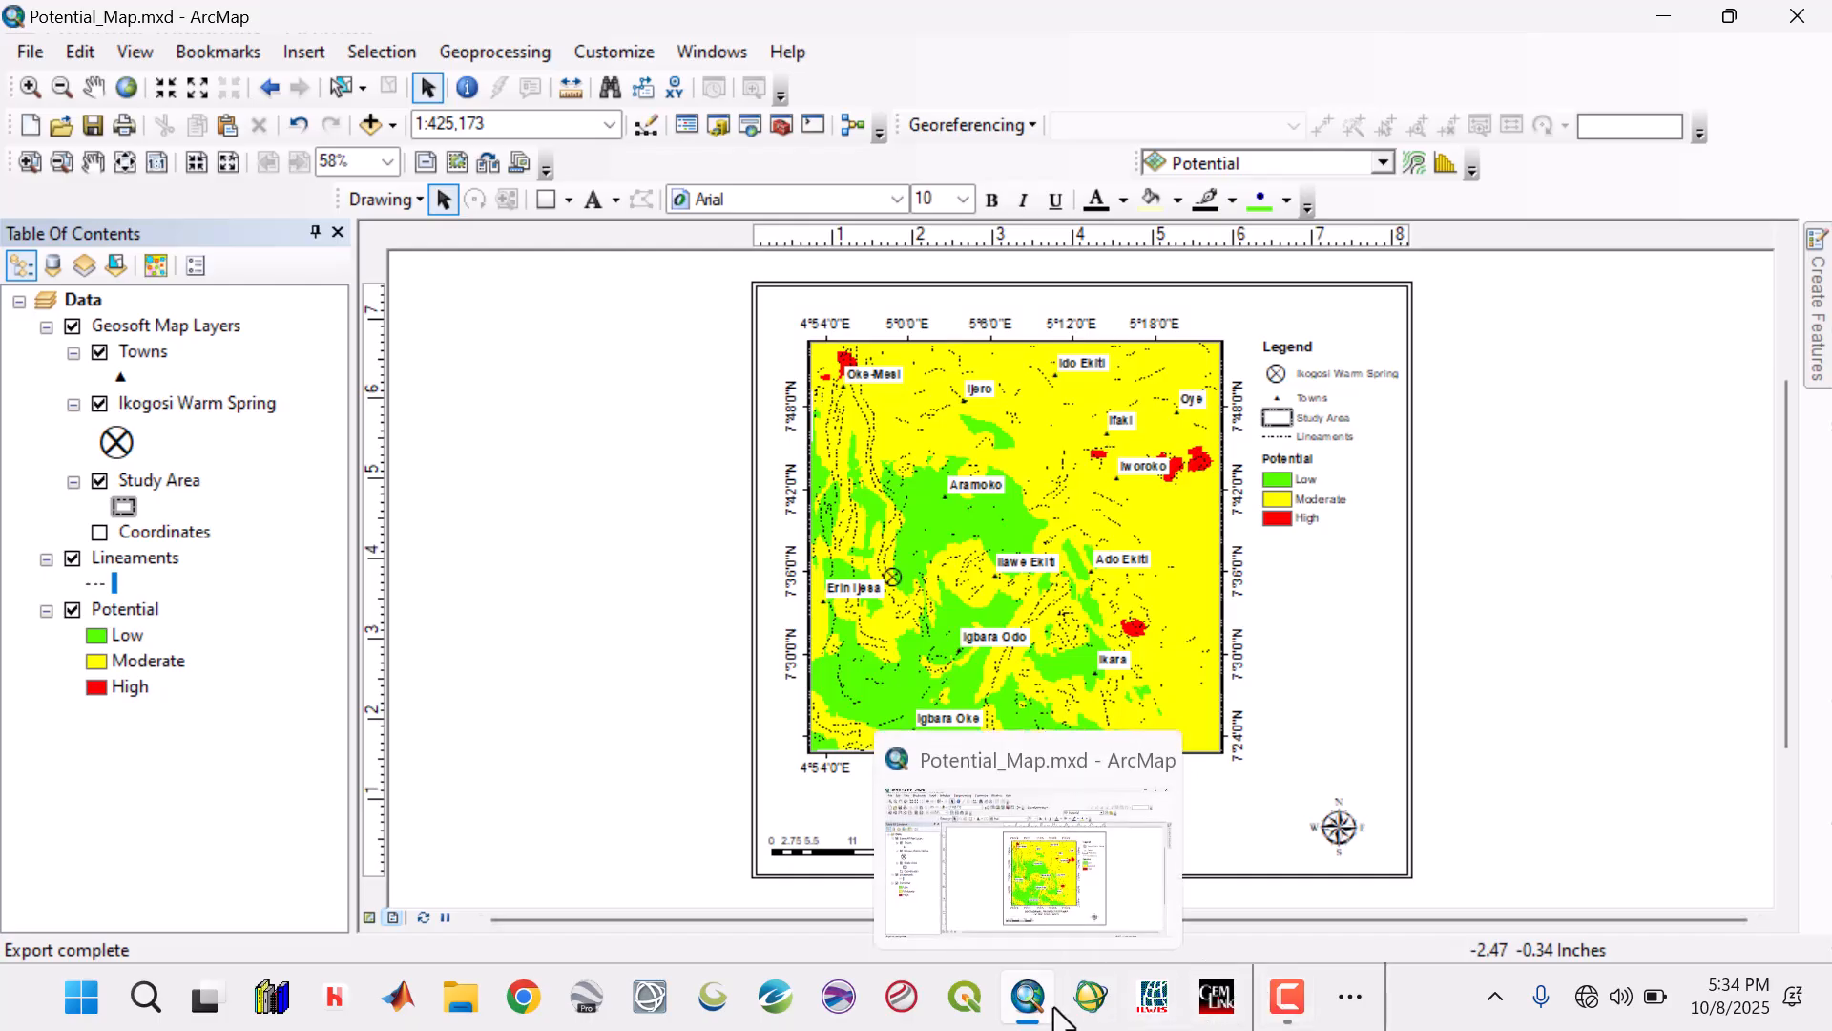
left_click(1652, 16)
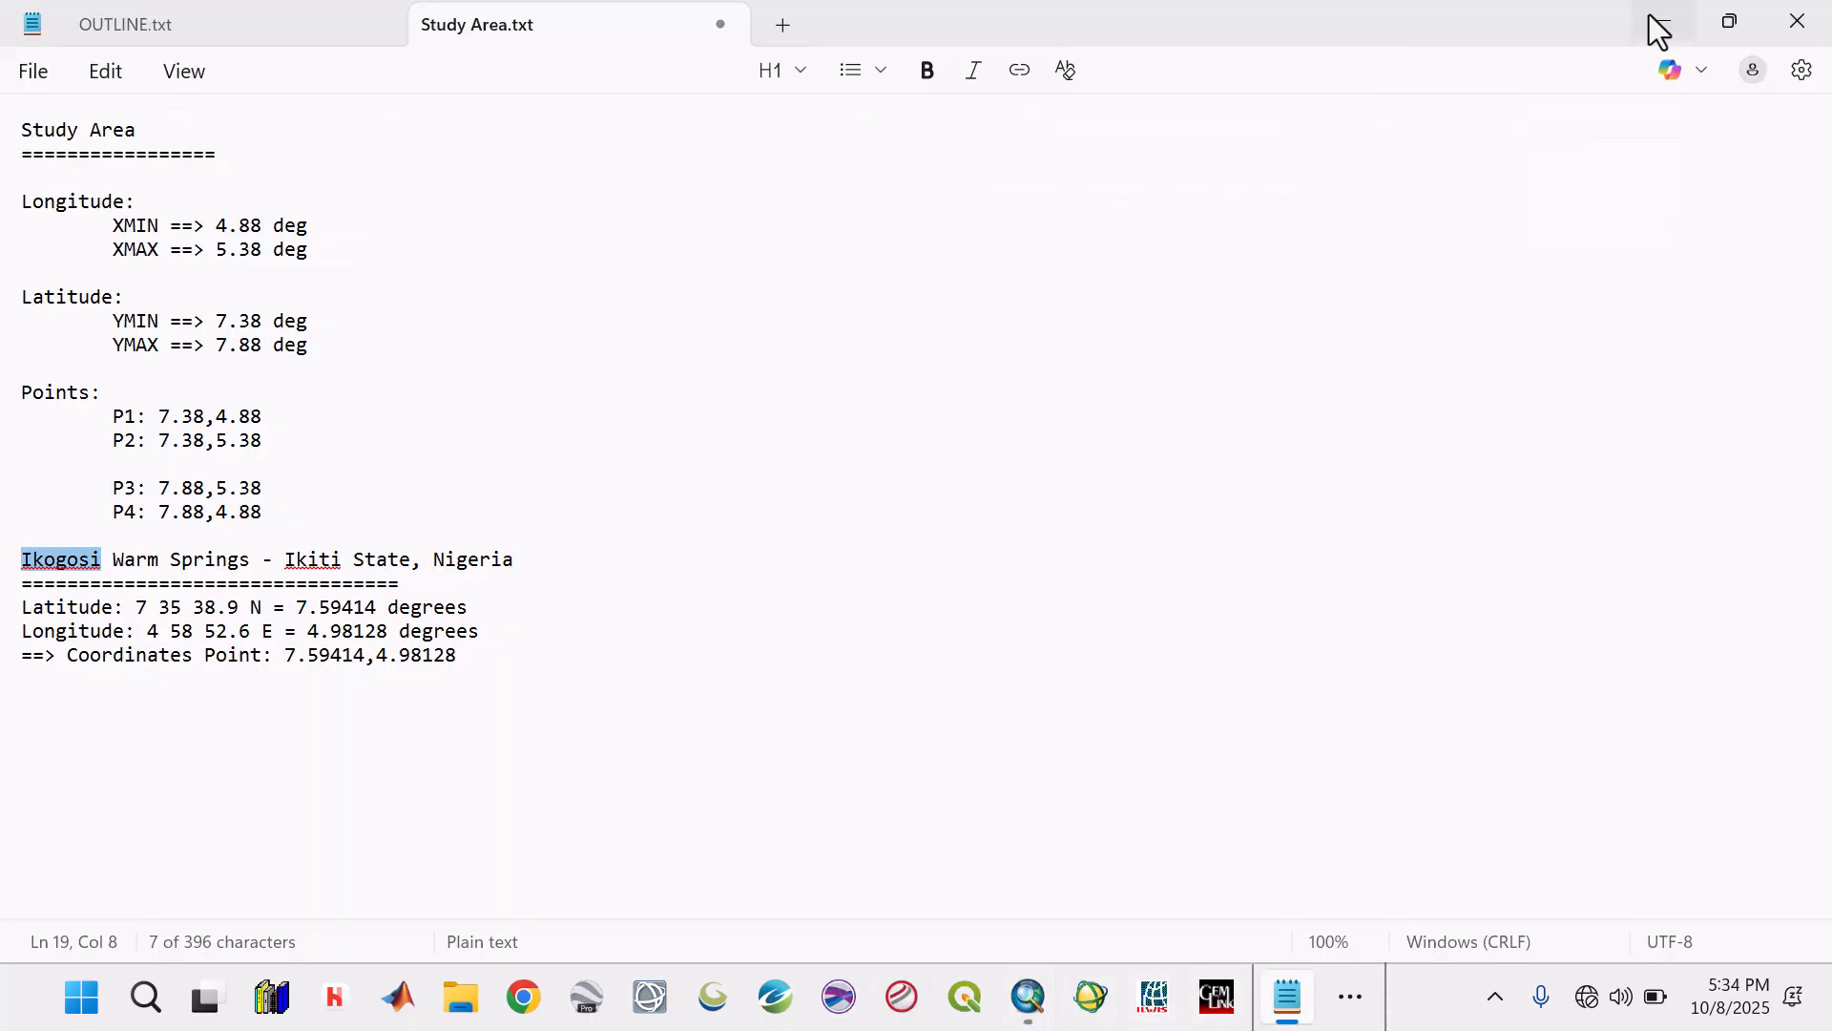
left_click(1649, 15)
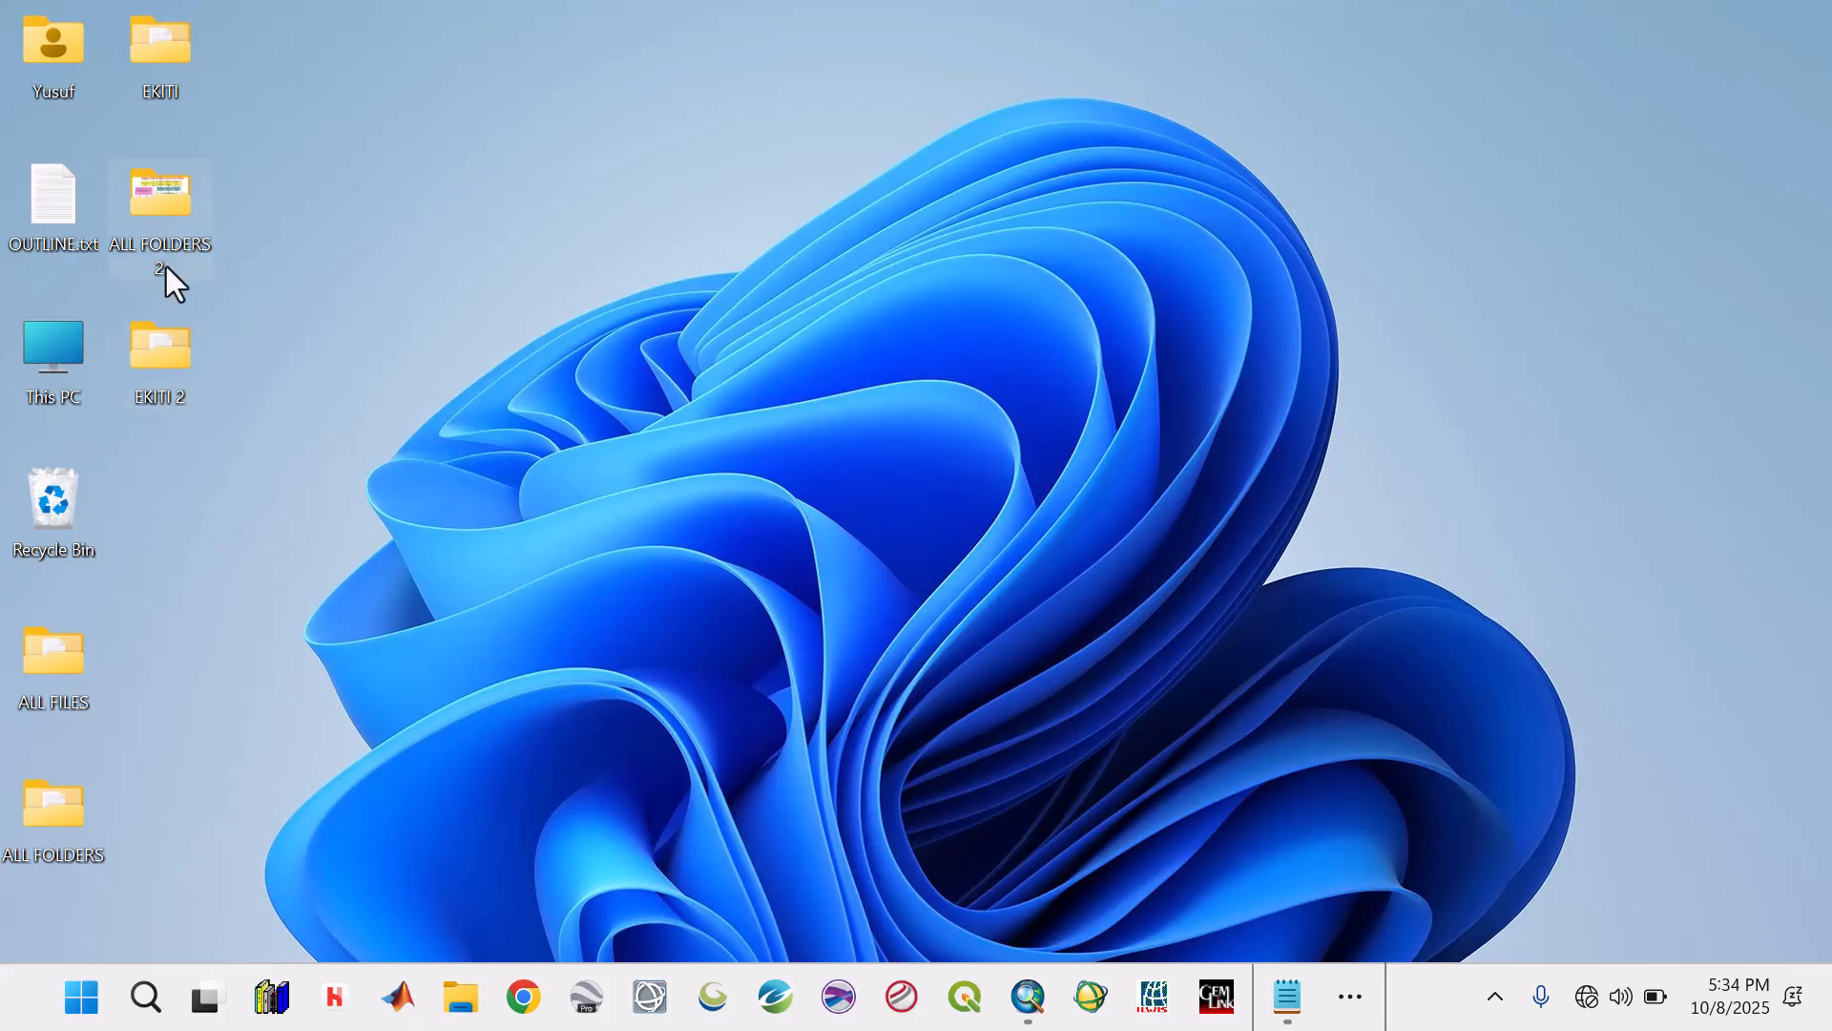
double_click(155, 355)
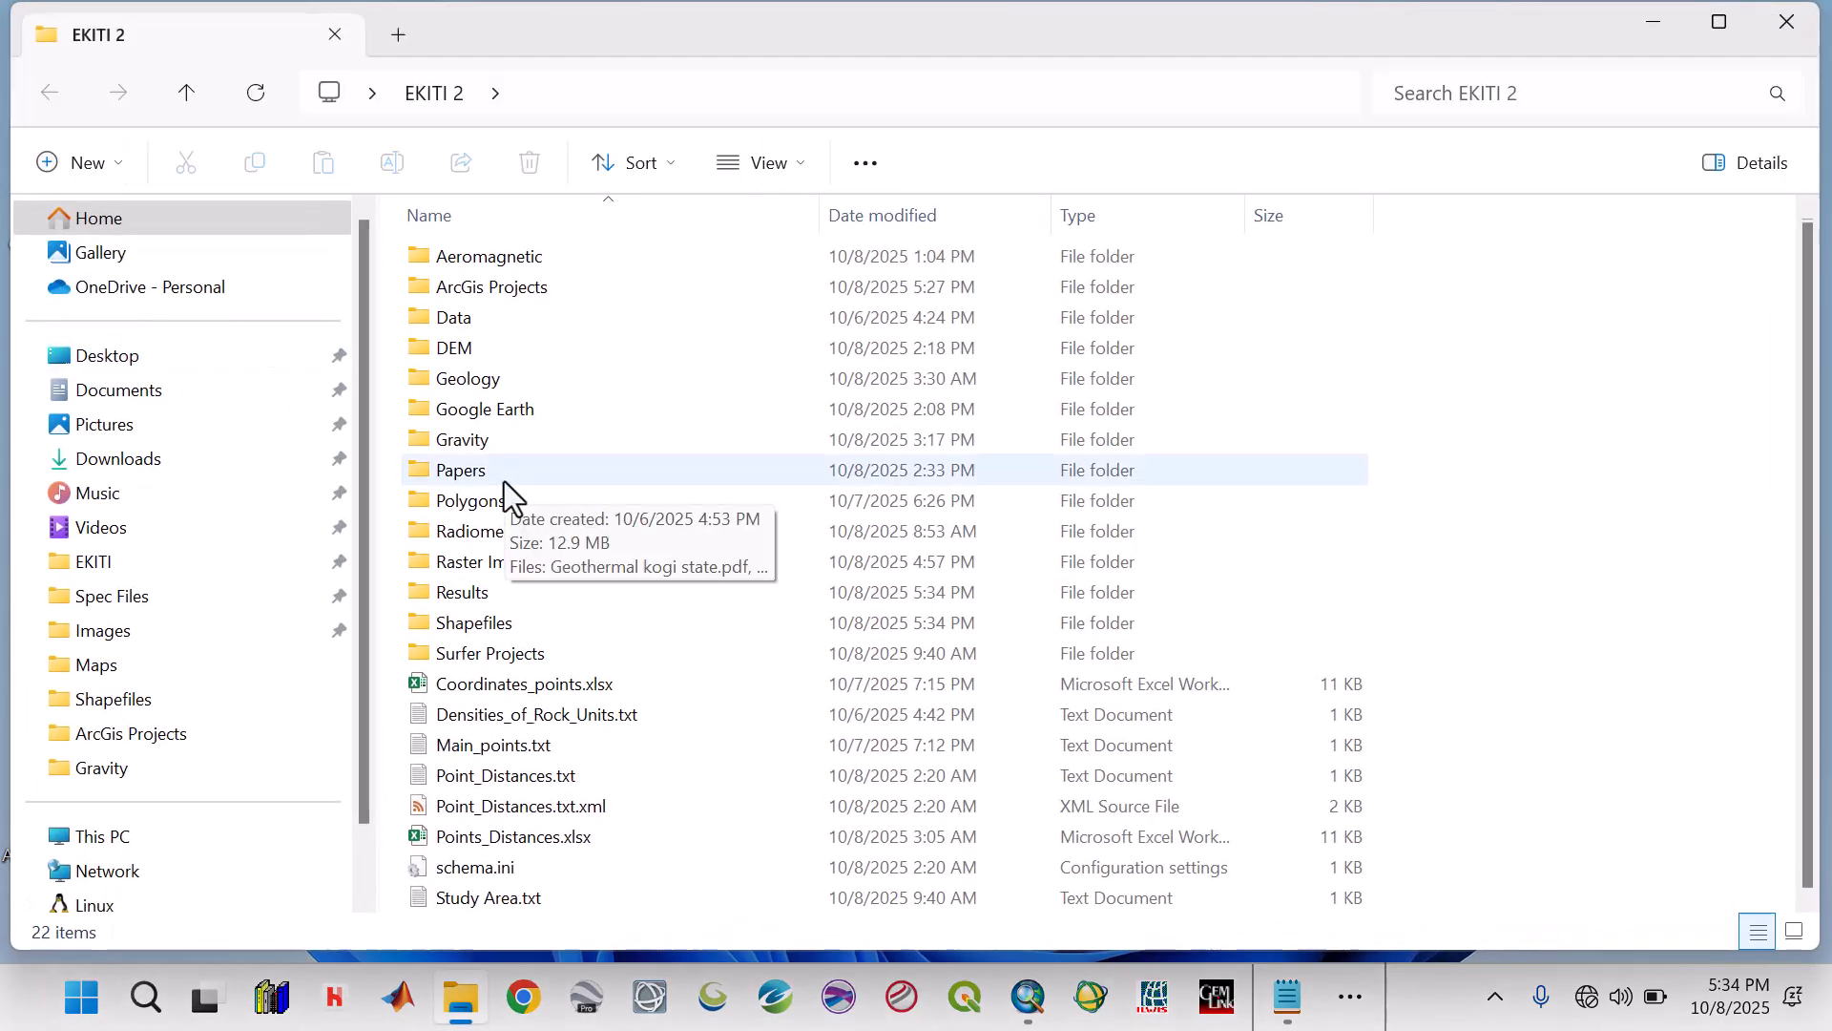
double_click(473, 586)
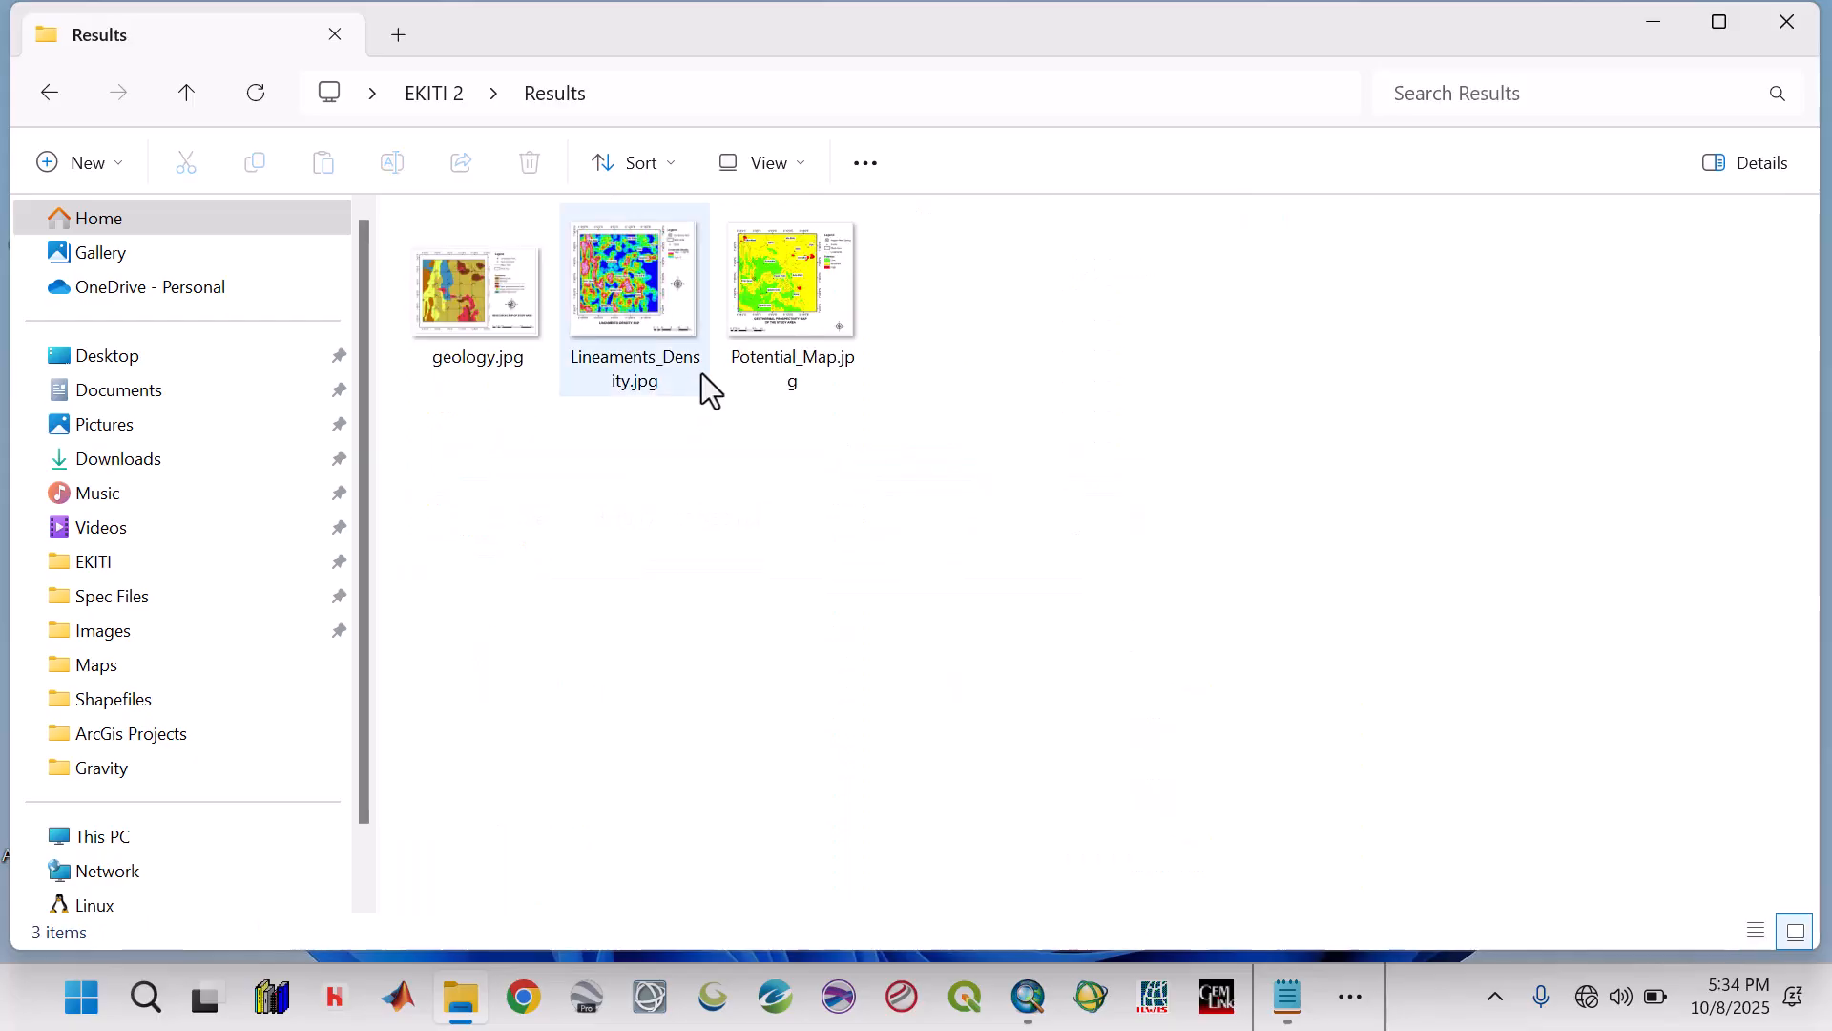
left_click(770, 284)
key("Return")
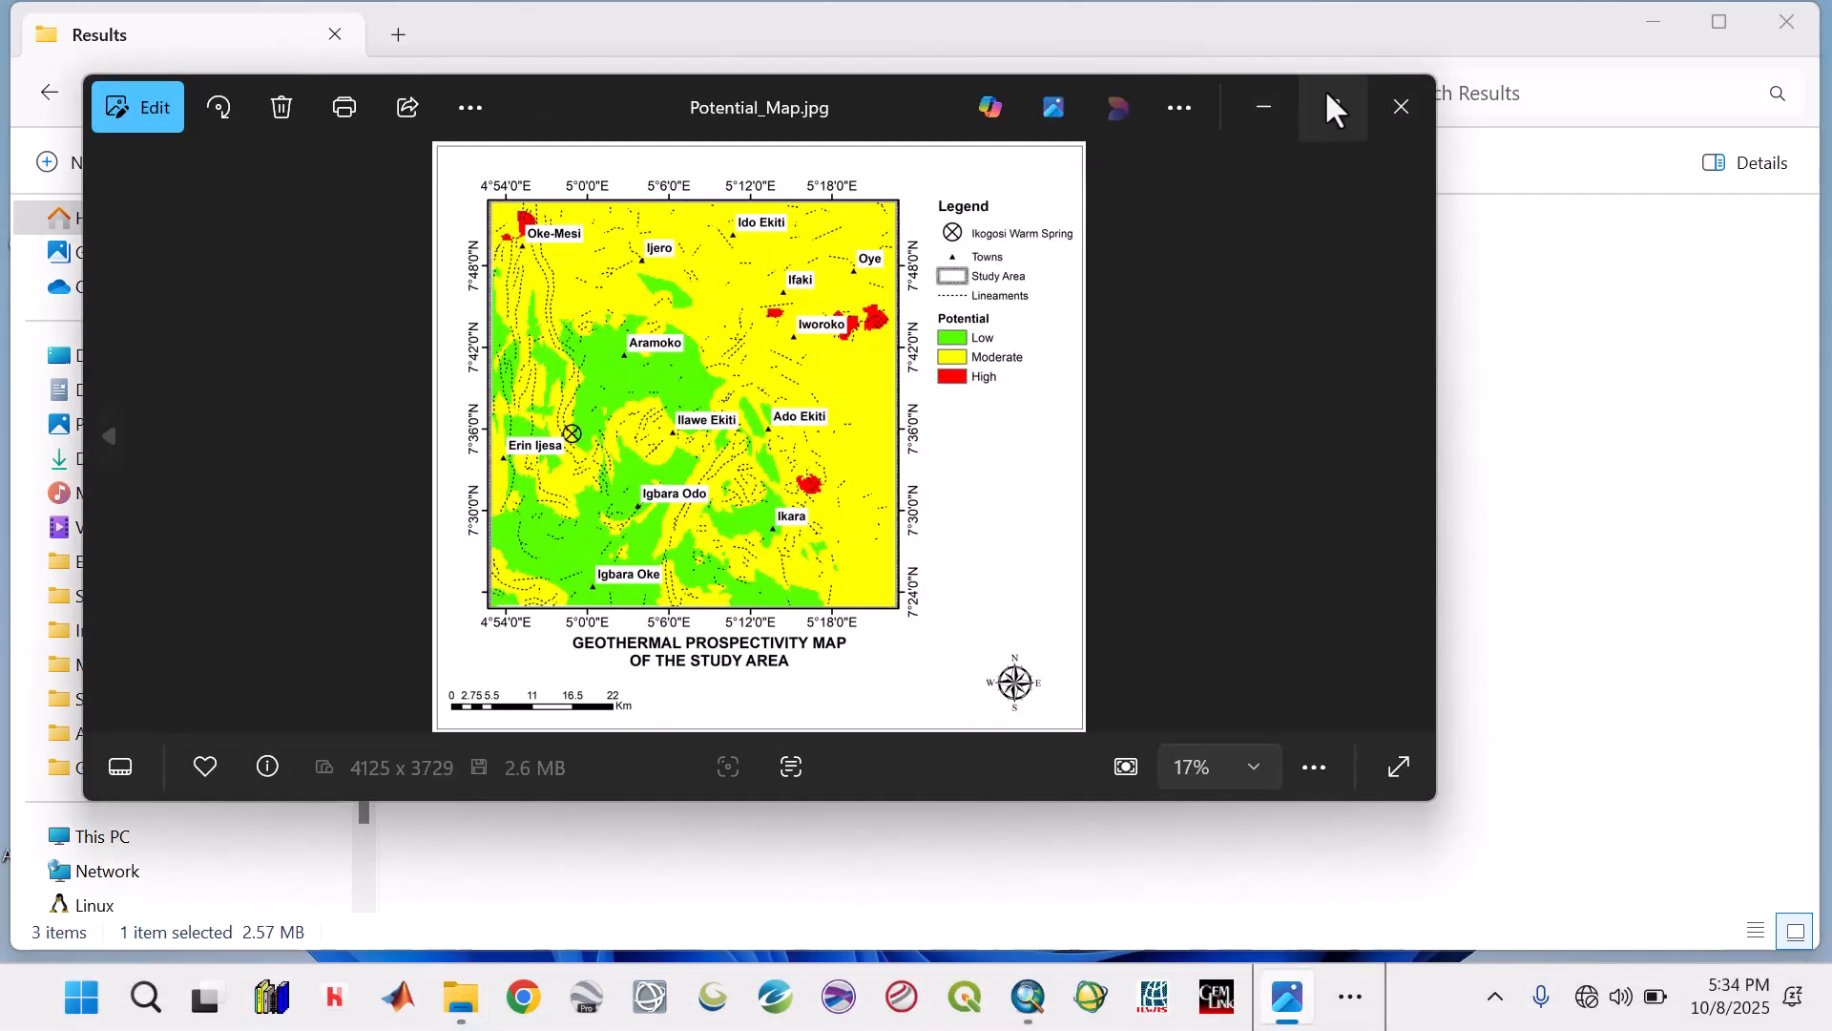
Maximize the image viewer and examine the exported map's potential zones, town labels, lineaments and legends up close.
left_click(1332, 106)
scroll(815, 487, "up", 3)
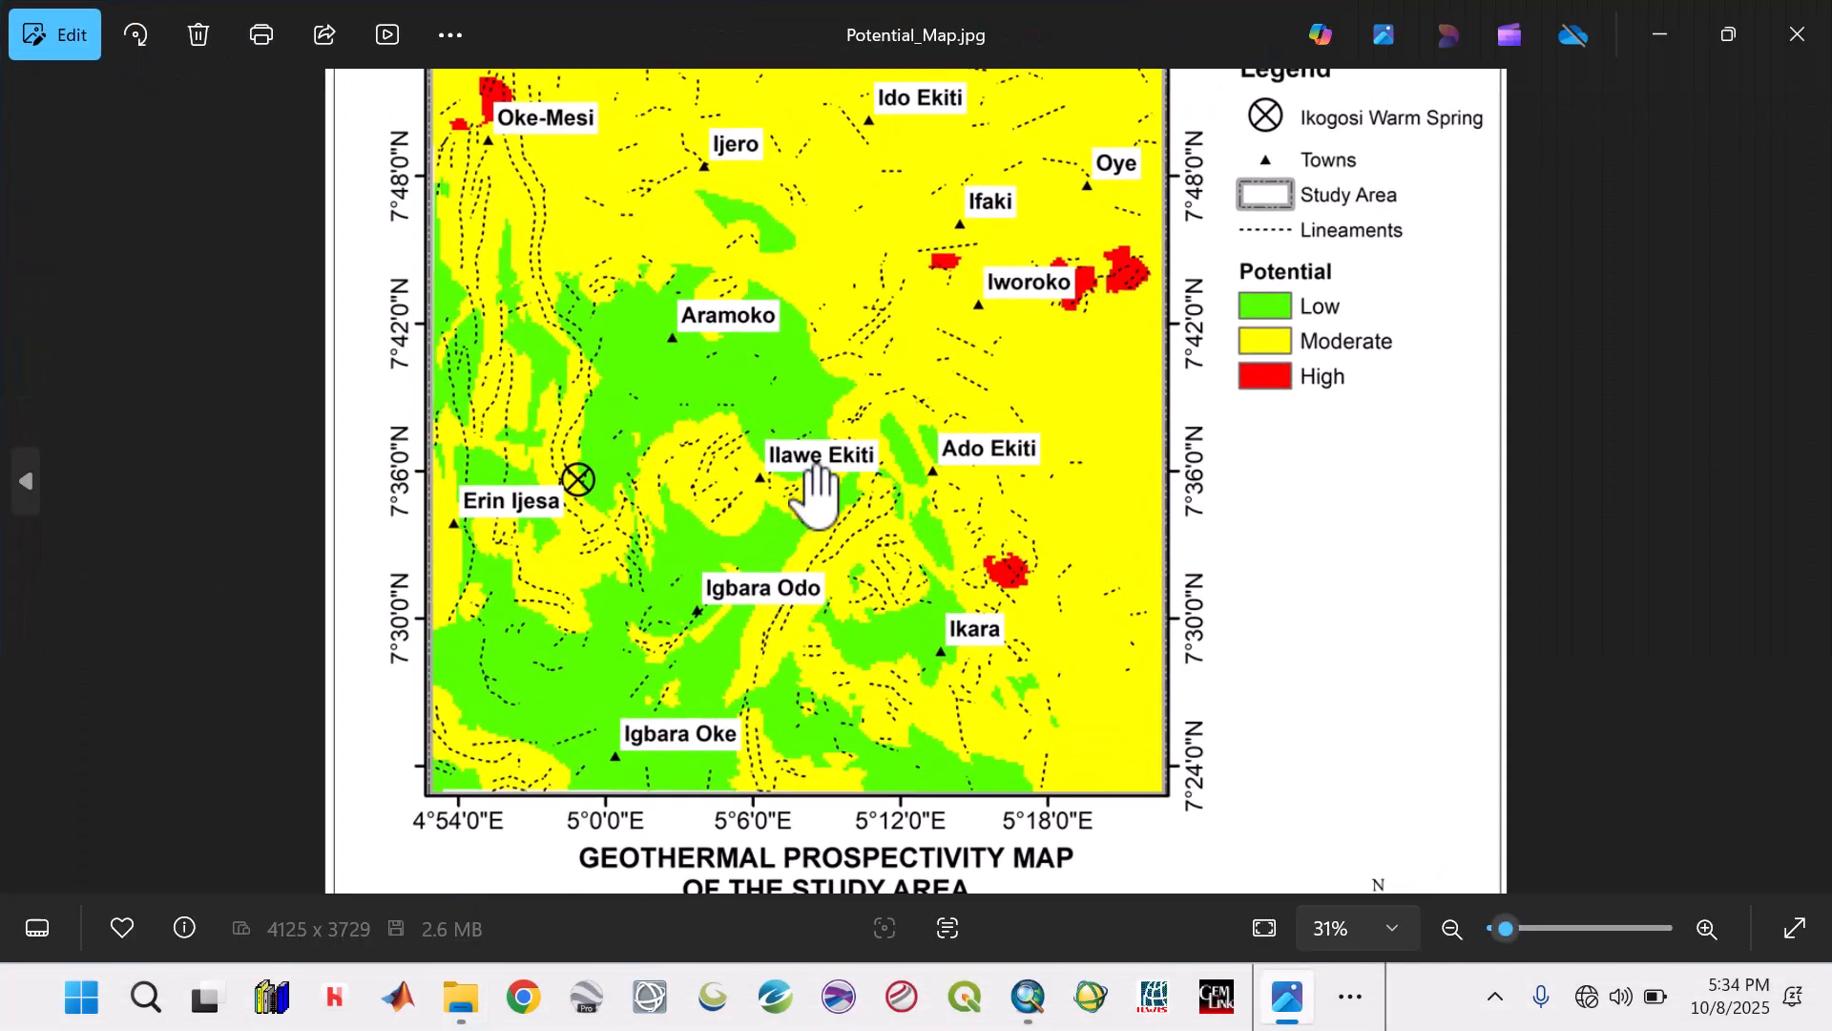
left_click_drag(814, 344, 871, 441)
scroll(871, 448, "down", 3)
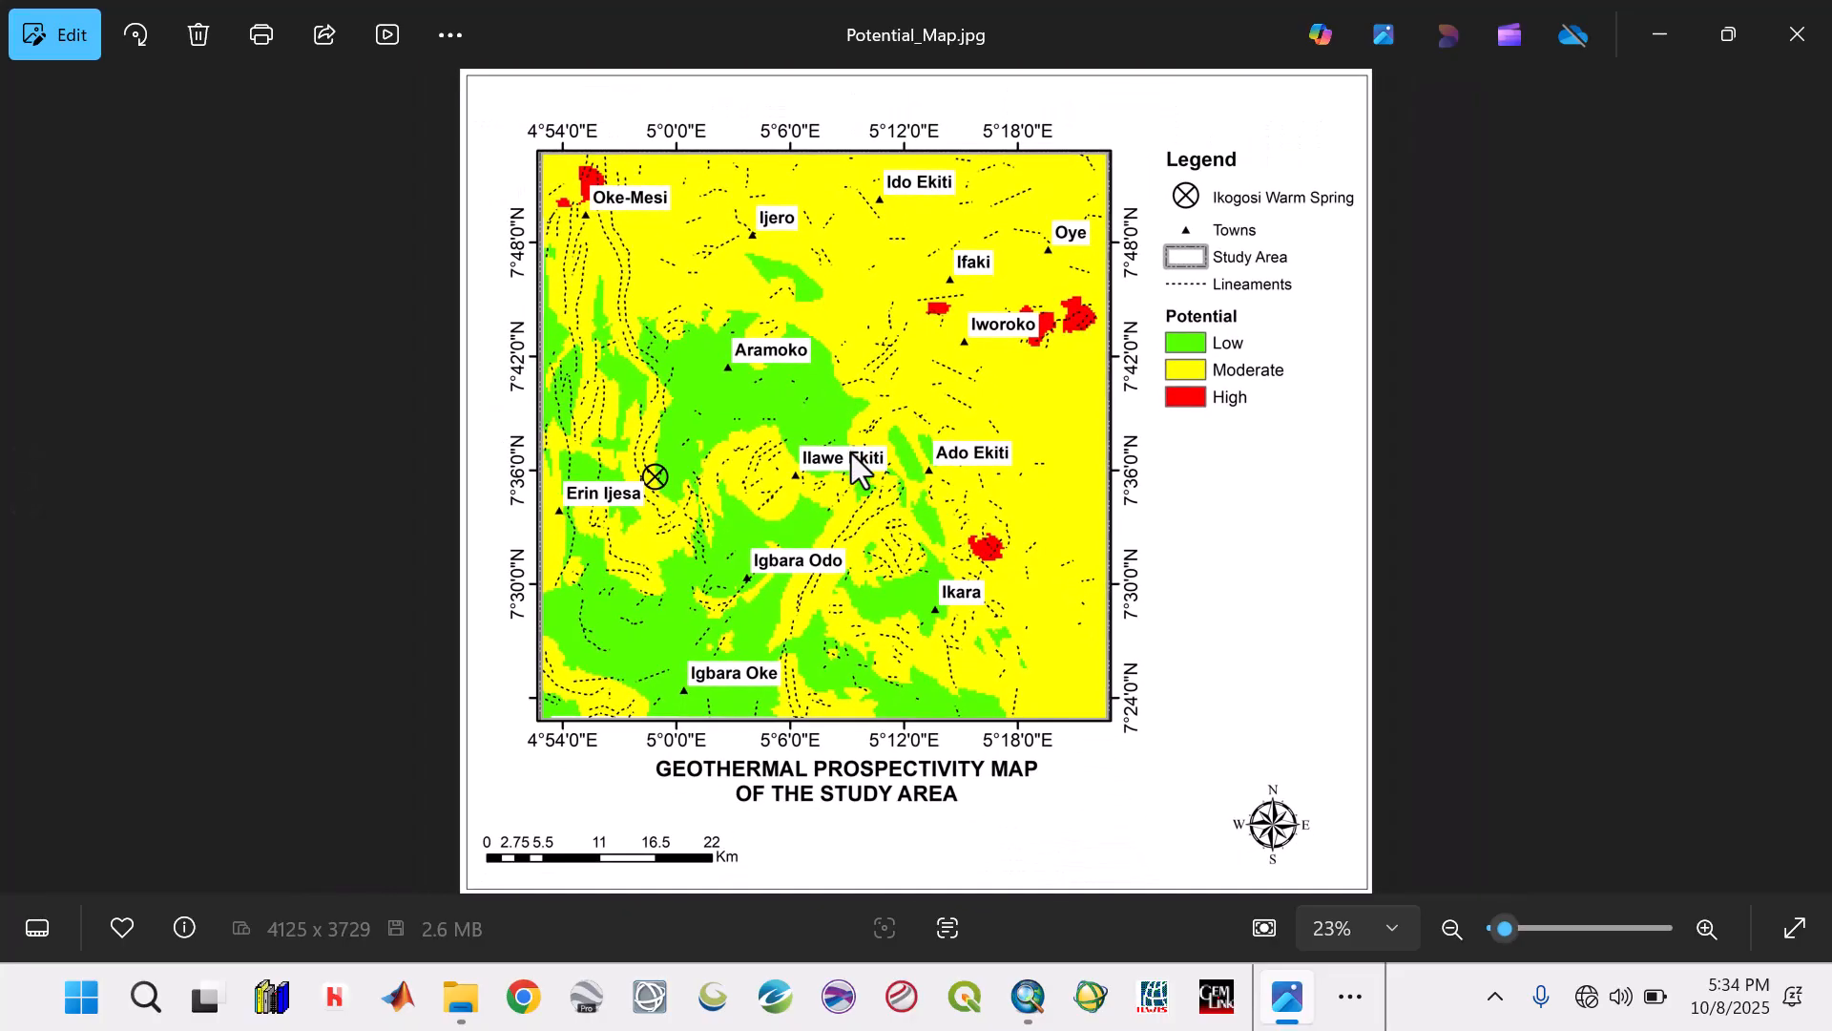
scroll(840, 515, "up", 1)
scroll(828, 500, "down", 1)
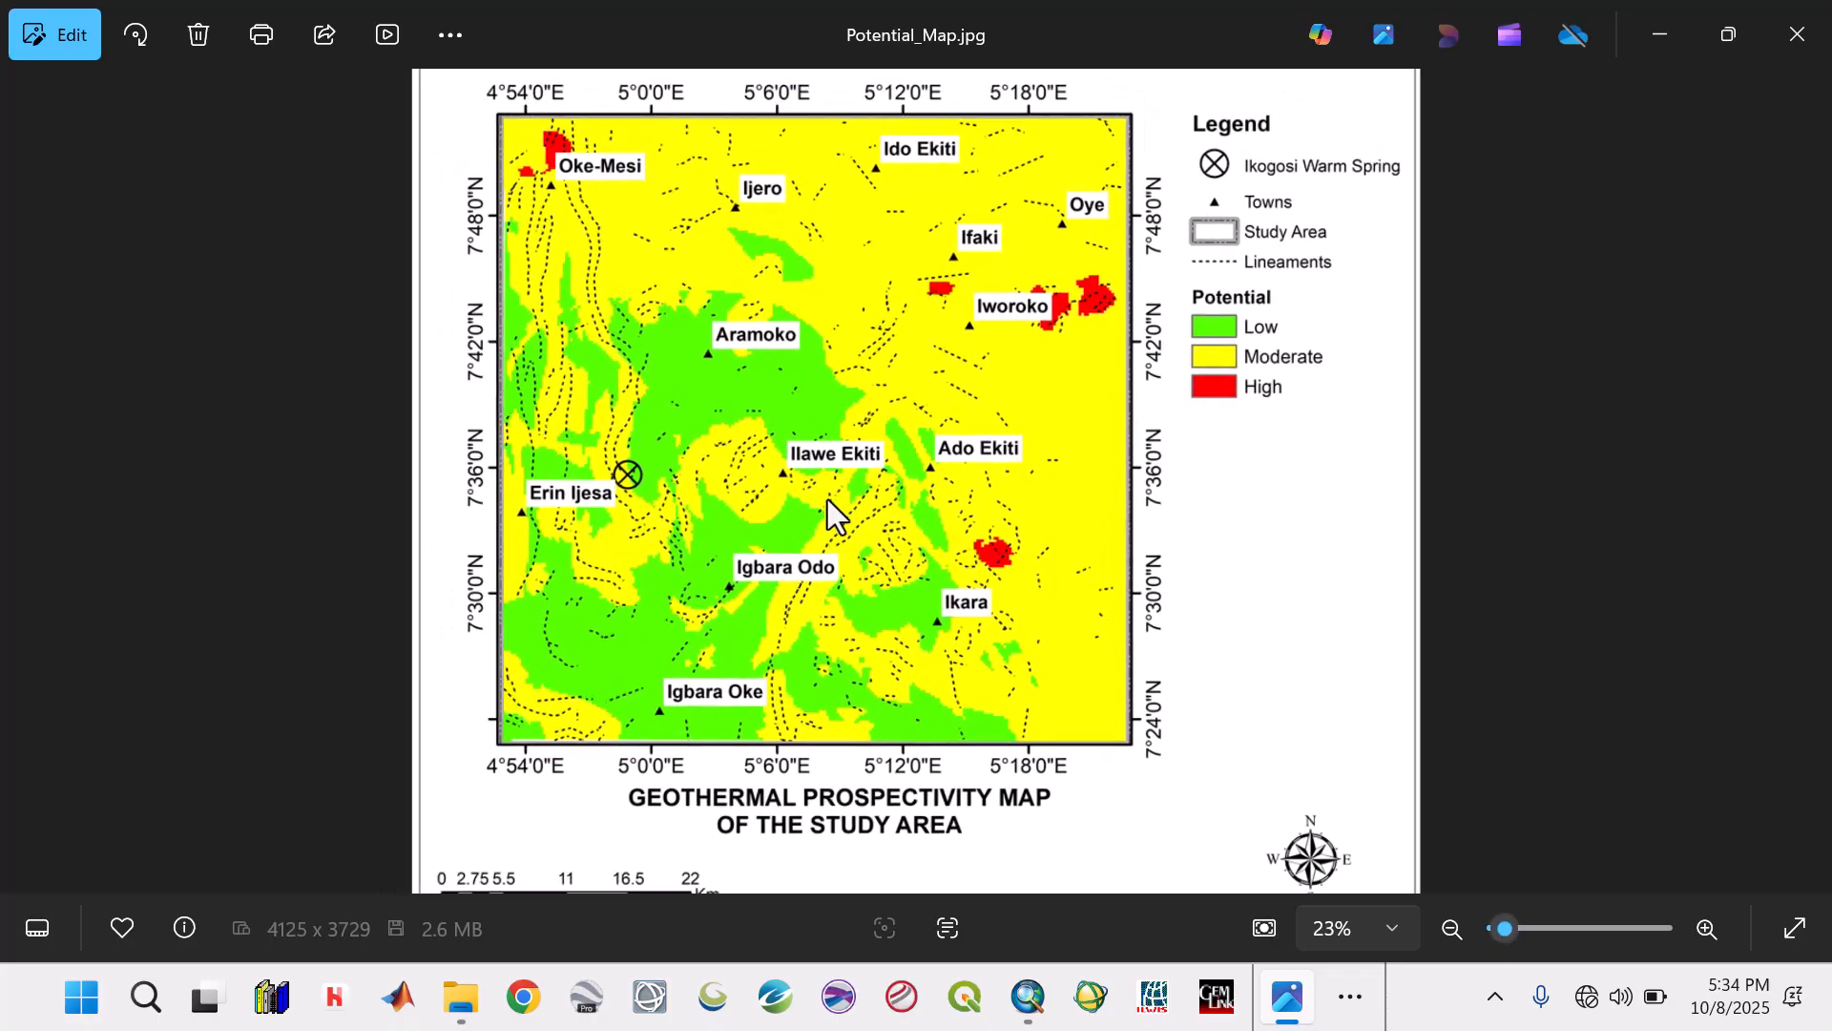